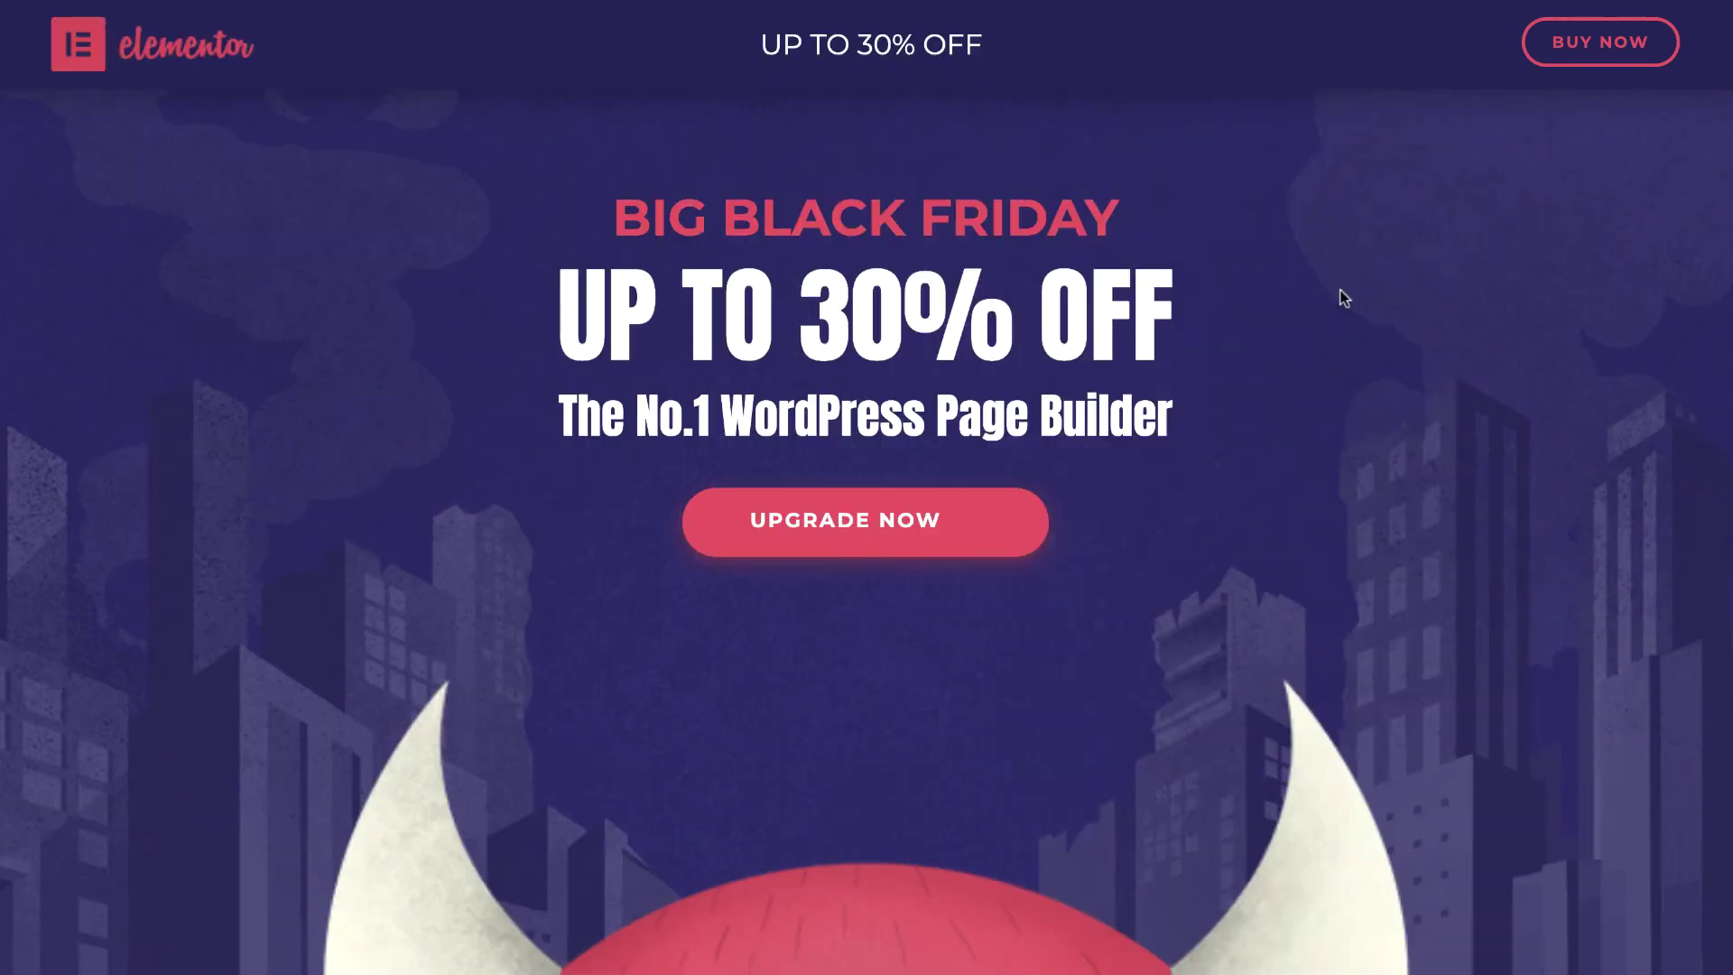
# Scroll down the Black Friday sale landing page to reach the finished monster popup.
pyautogui.scroll(-8, 1344, 298)
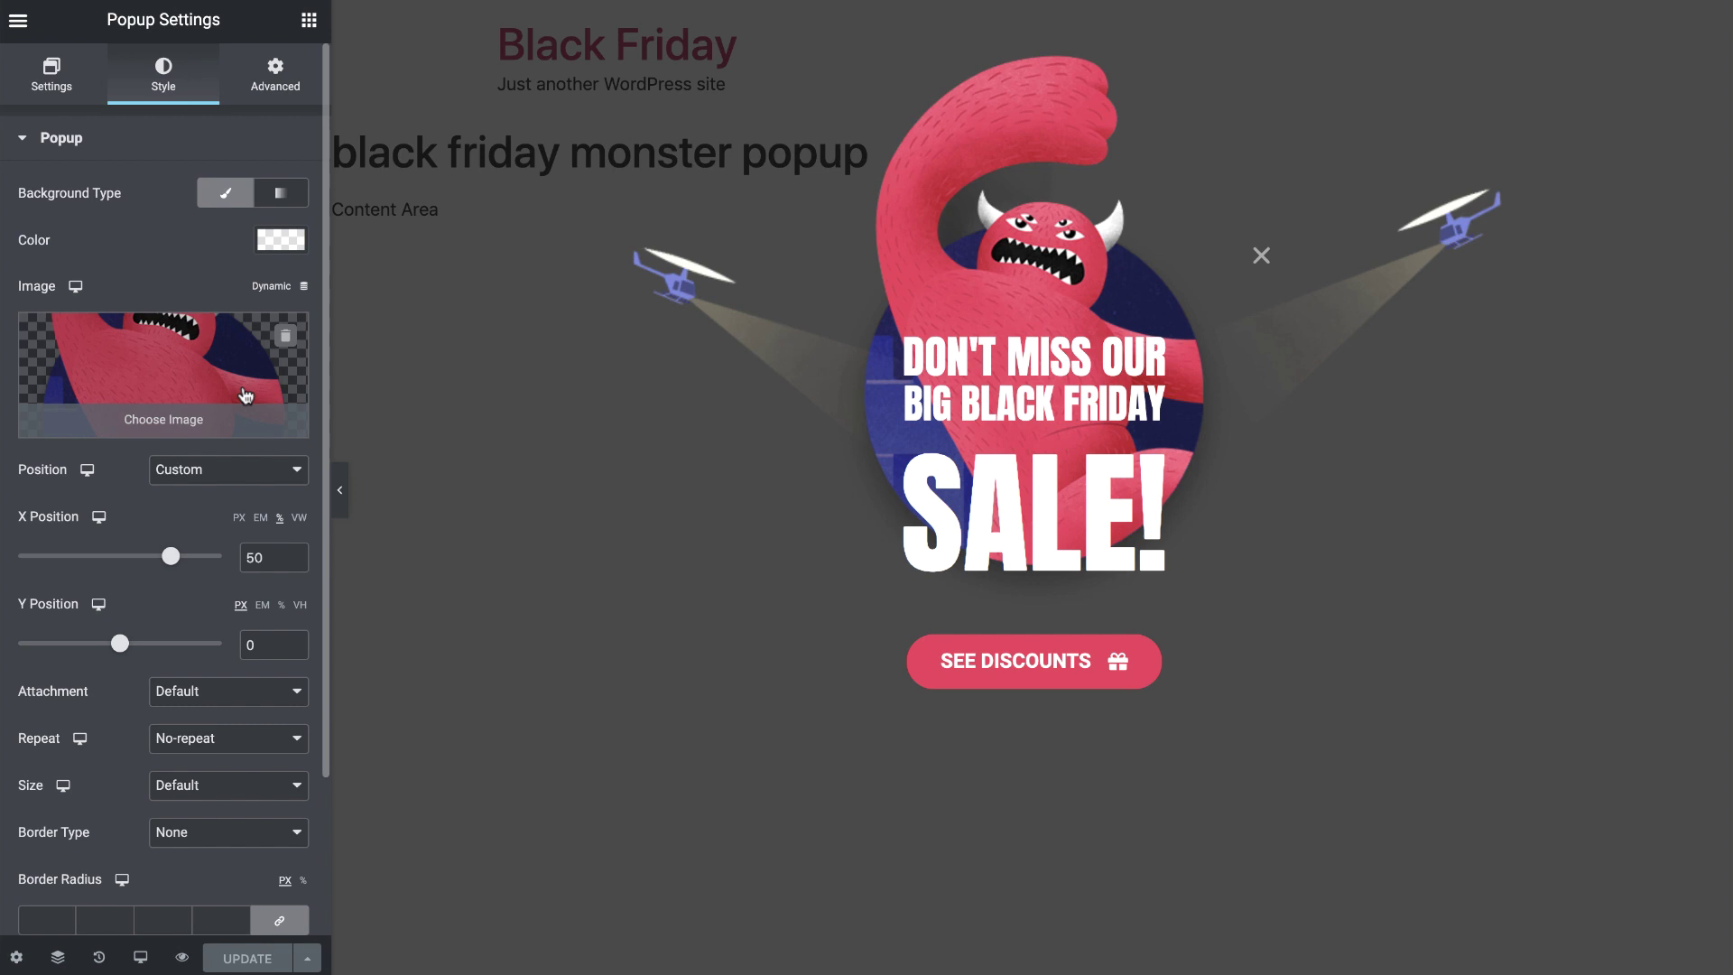
# Show the Navigator, expand the Helicopters section, and select its first helicopter image.
pyautogui.hotkey('ctrl', 'i')
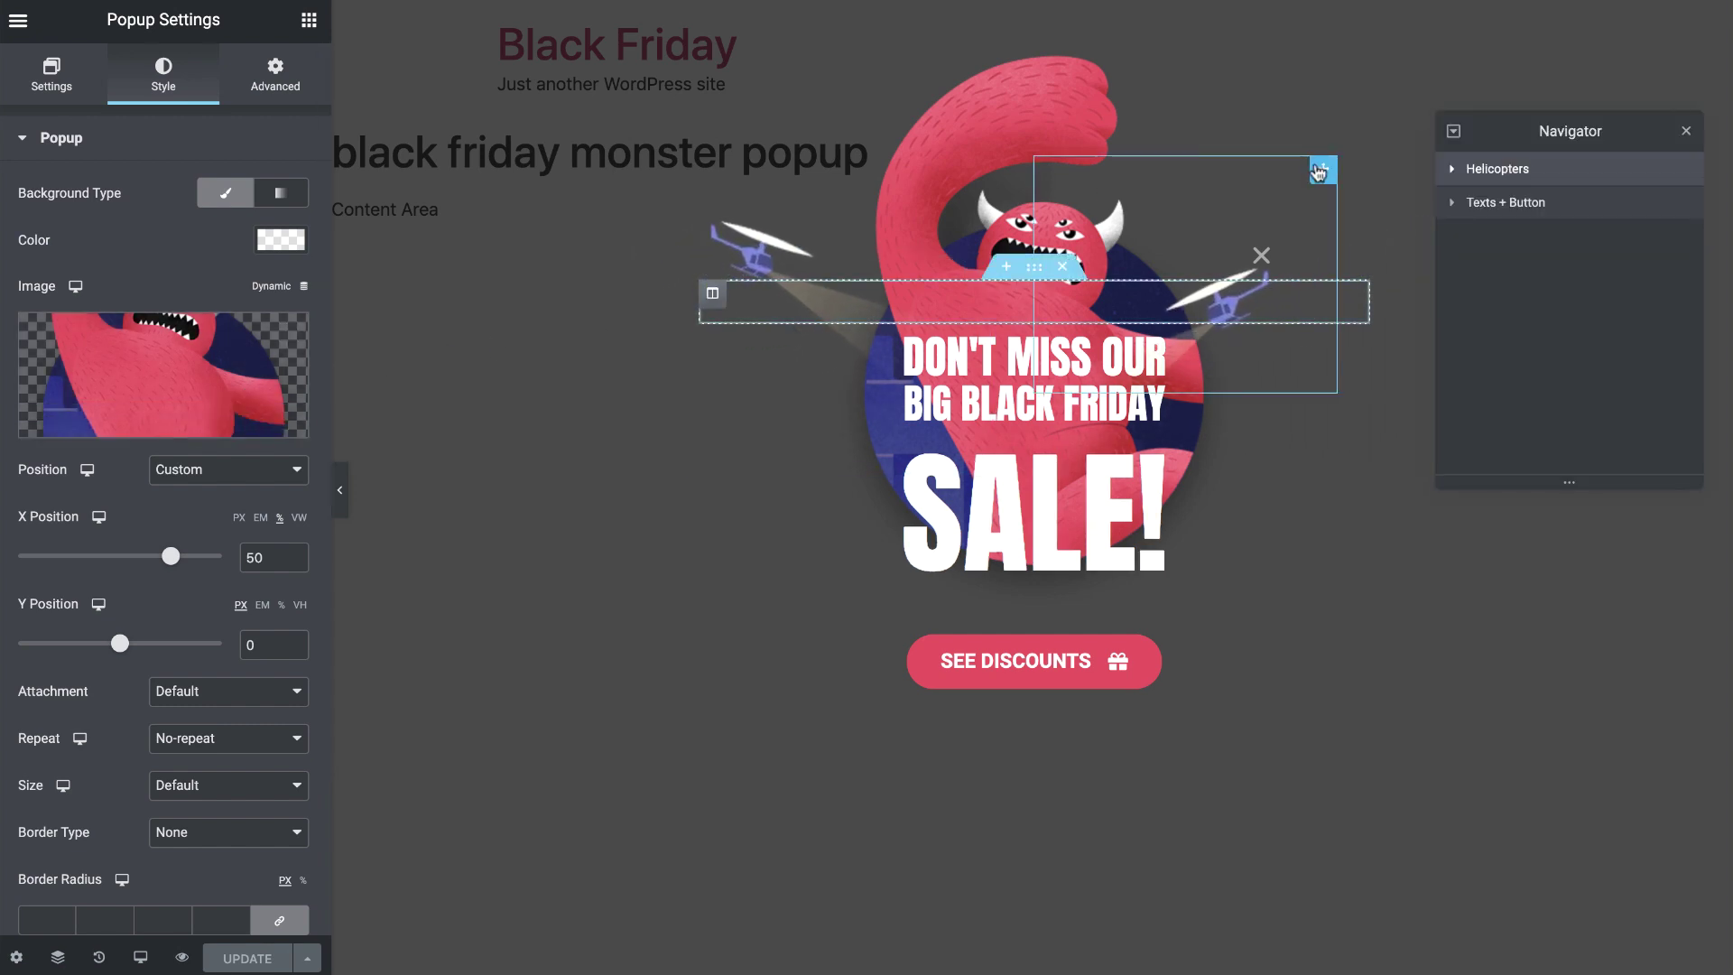
pyautogui.click(1452, 169)
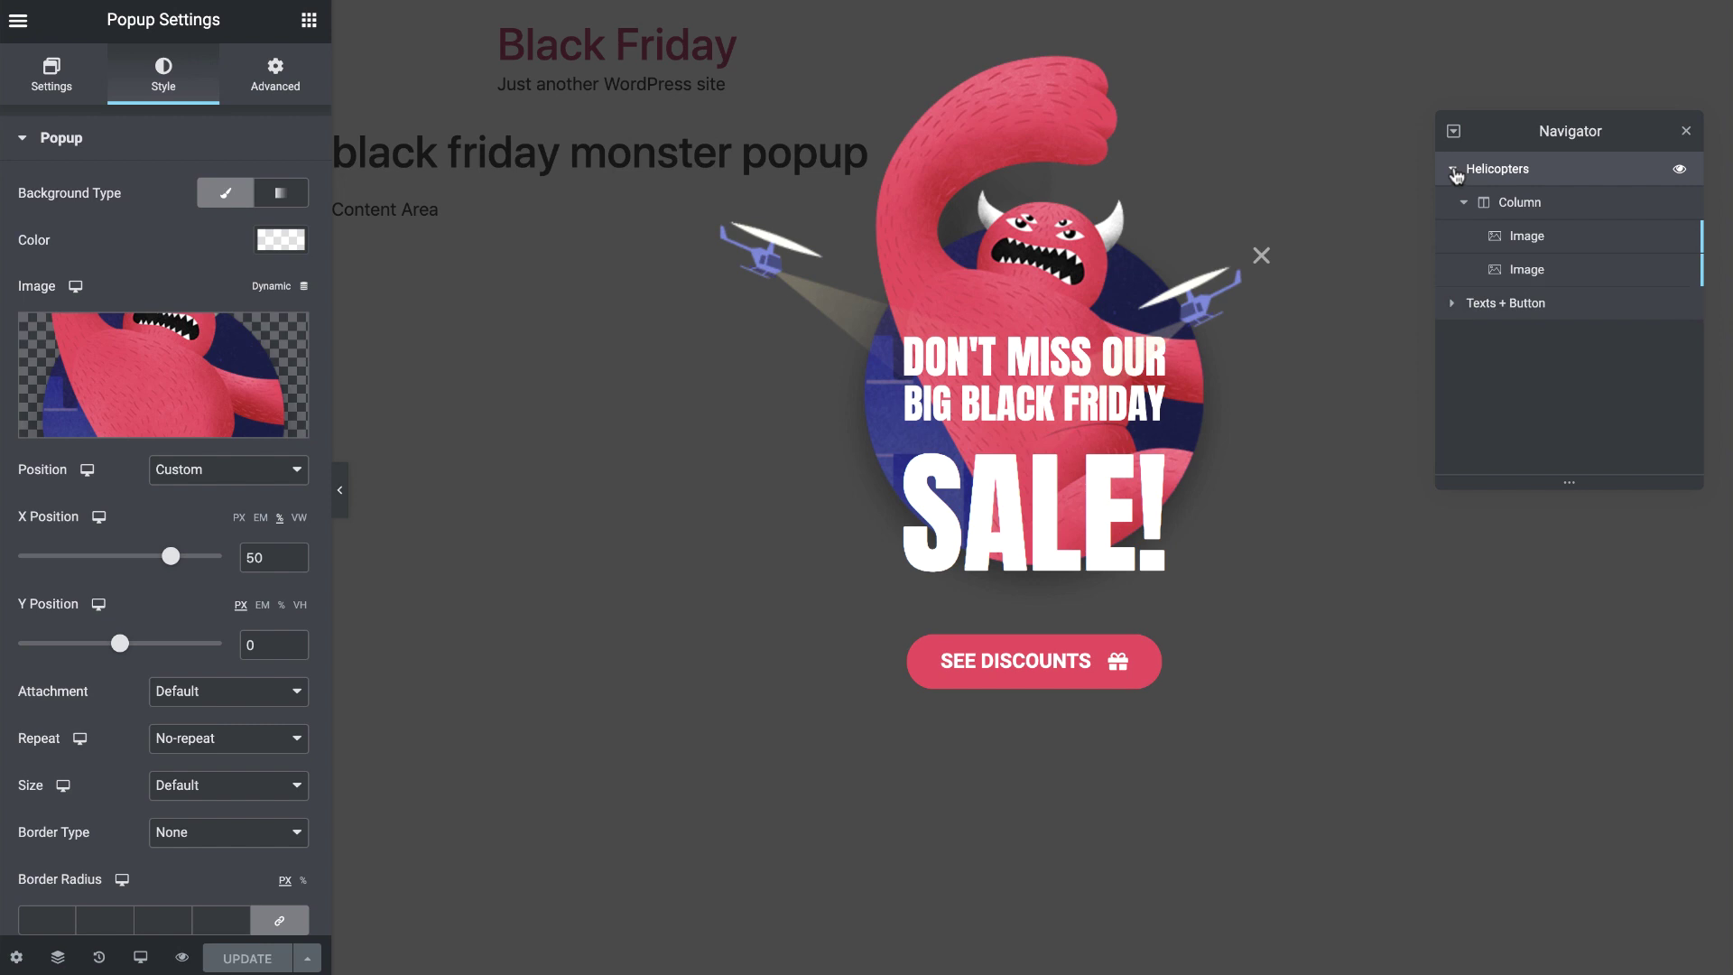
pyautogui.click(1525, 237)
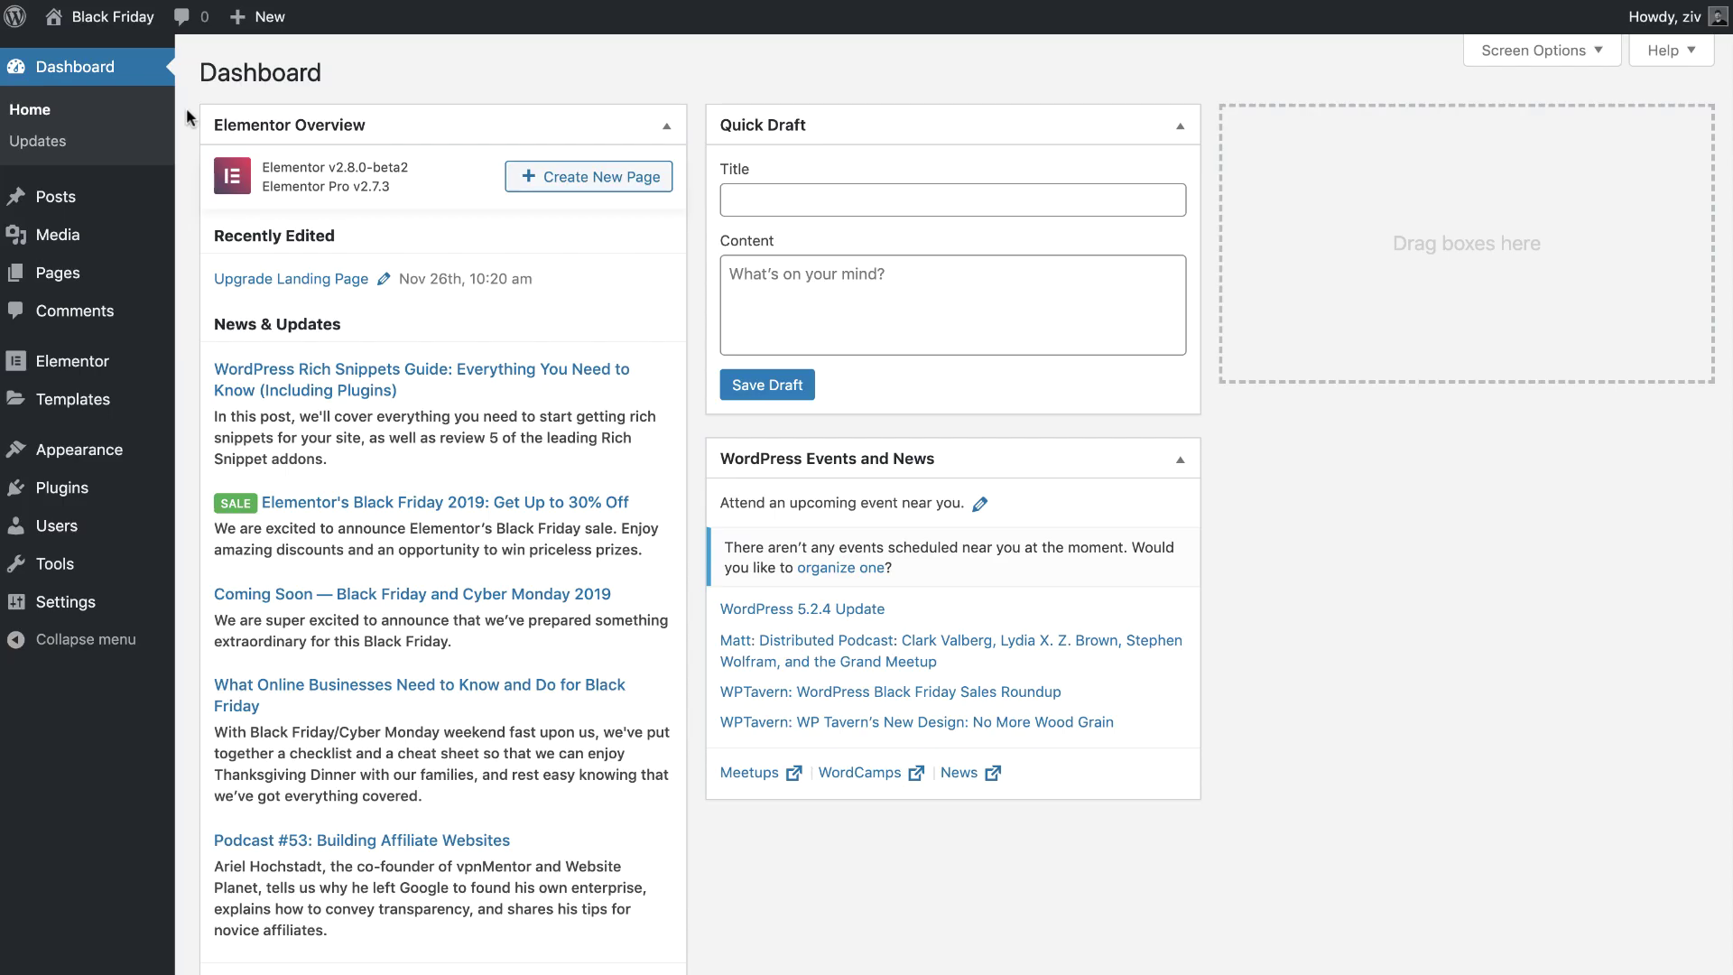
# From Templates > Popups, create a new popup template named 'black friday monster popup'.
pyautogui.moveTo(101, 404)
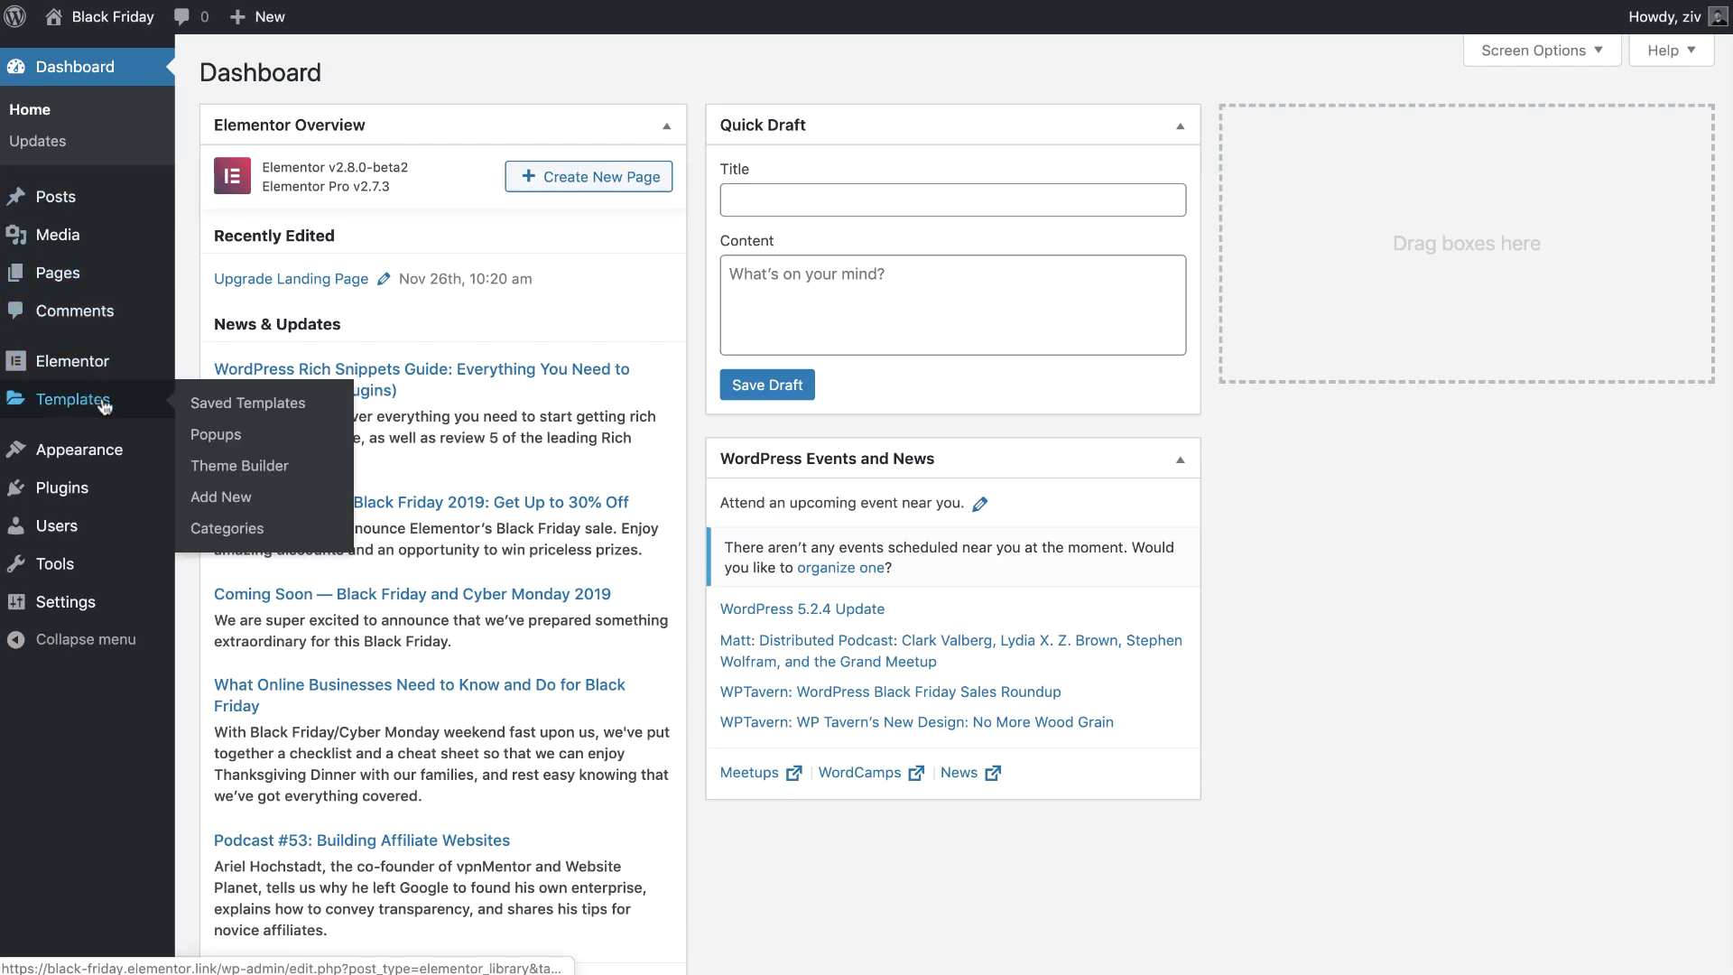
pyautogui.click(217, 436)
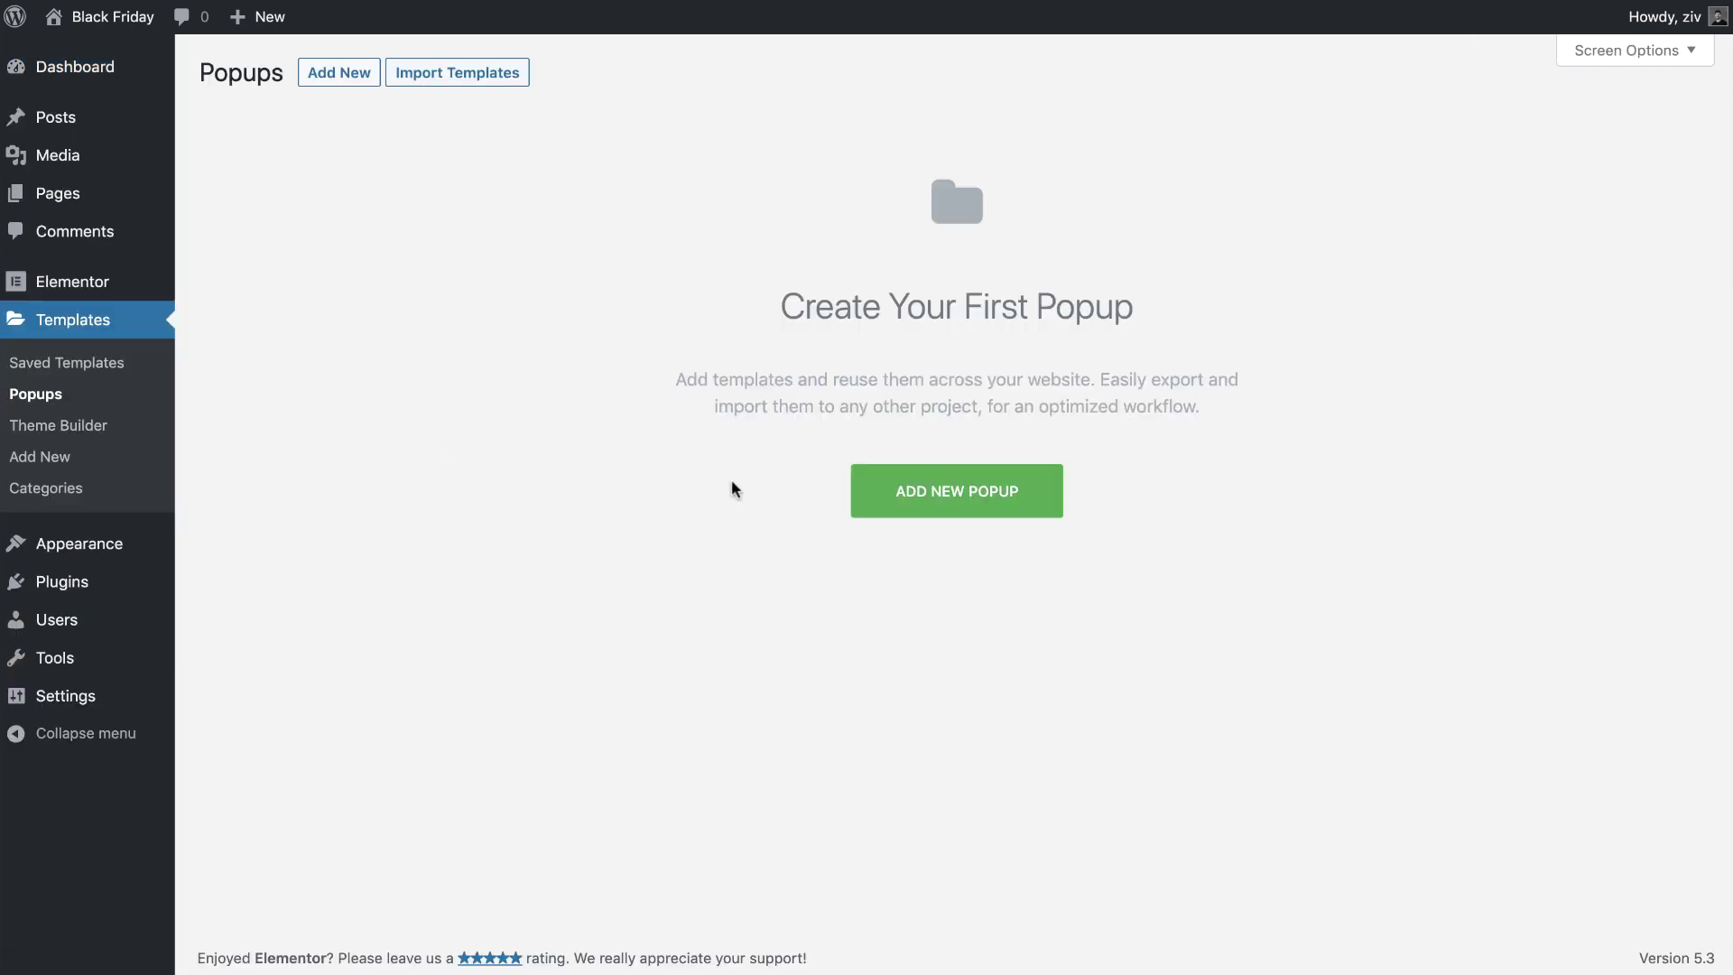
pyautogui.click(882, 491)
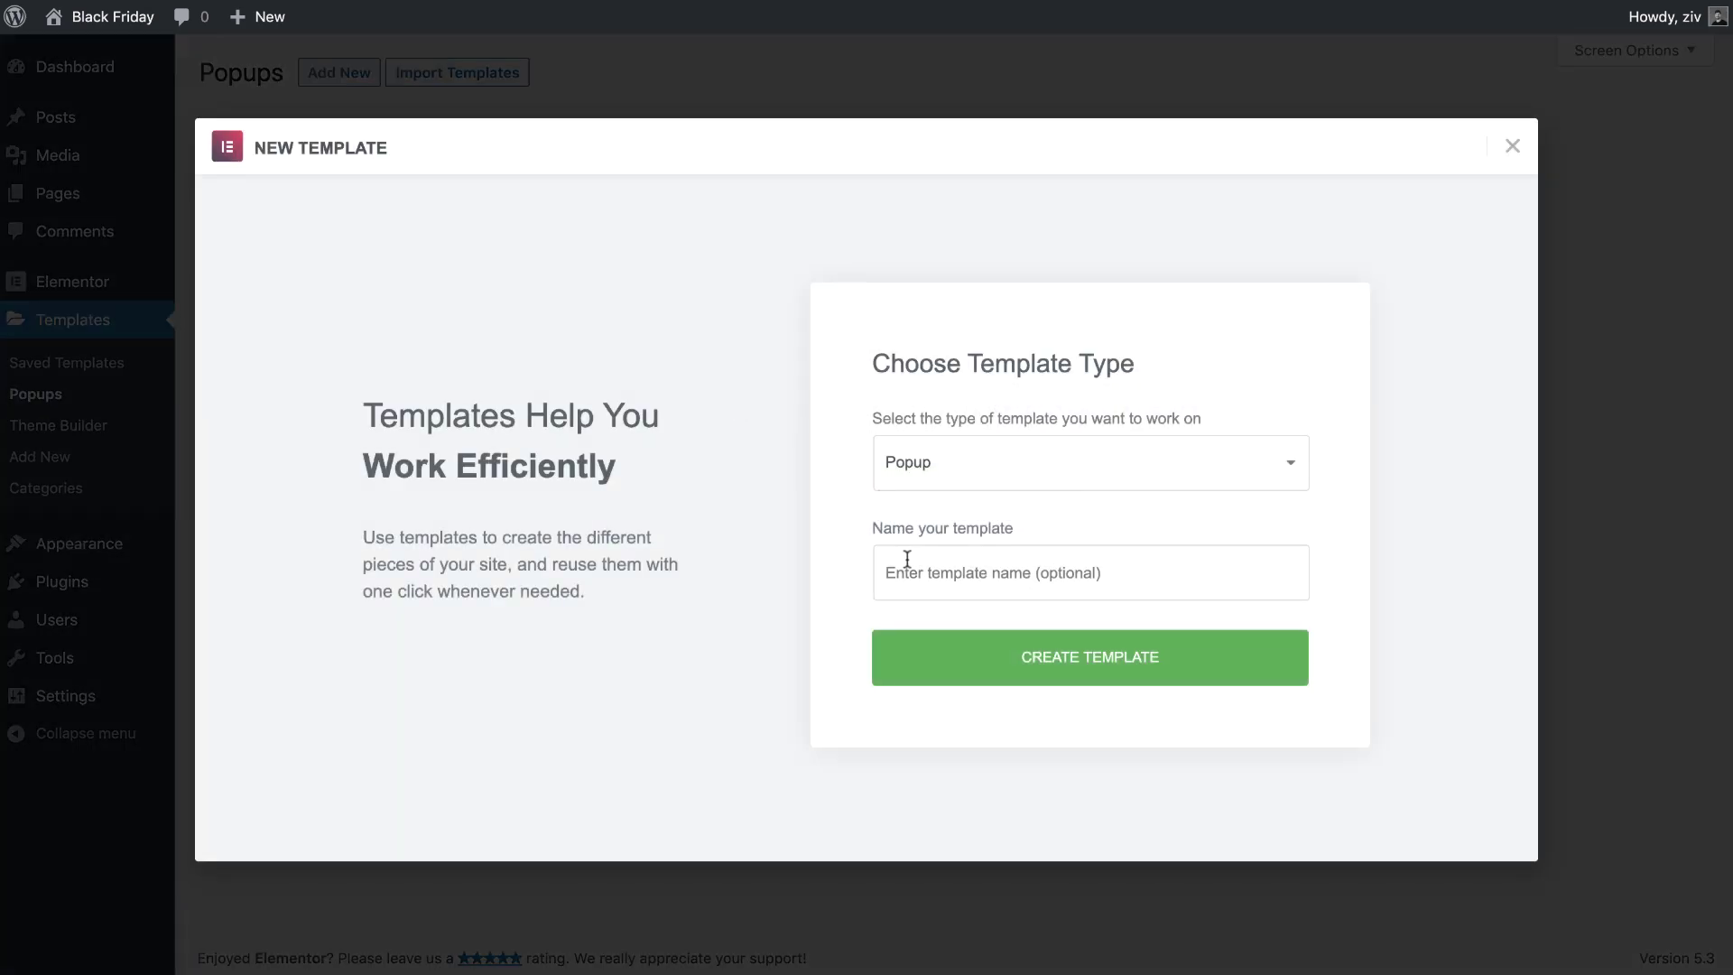
pyautogui.click(907, 558)
pyautogui.write('black friday monster popup')
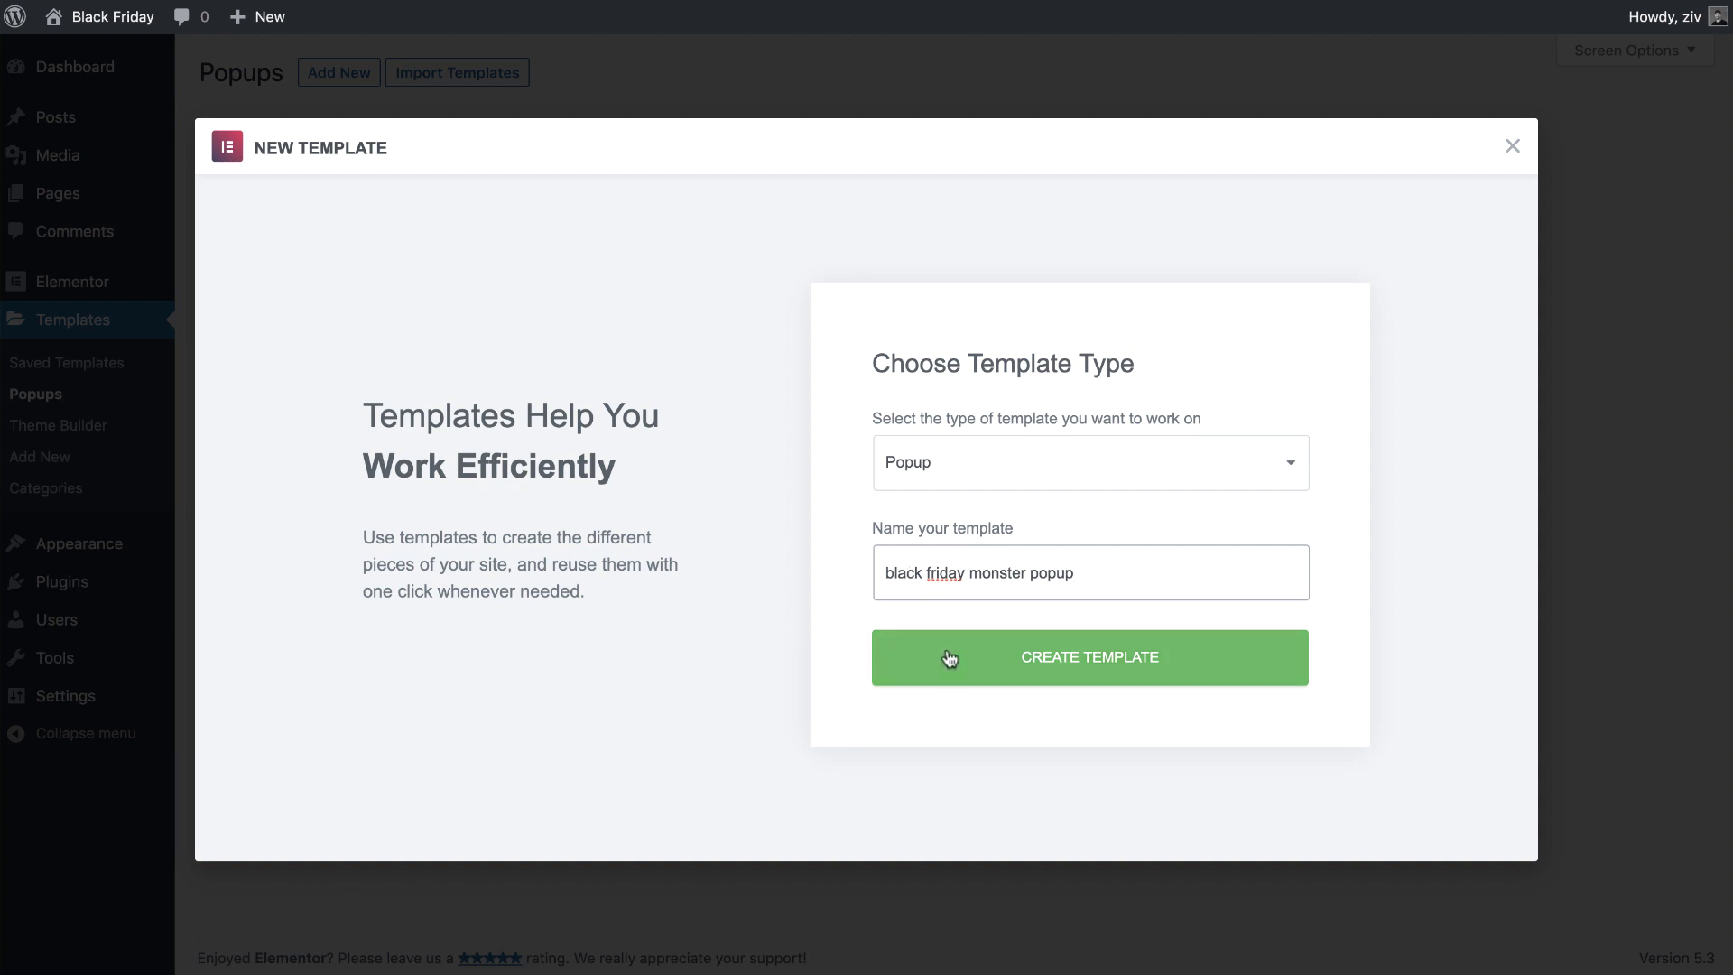
pyautogui.click(950, 659)
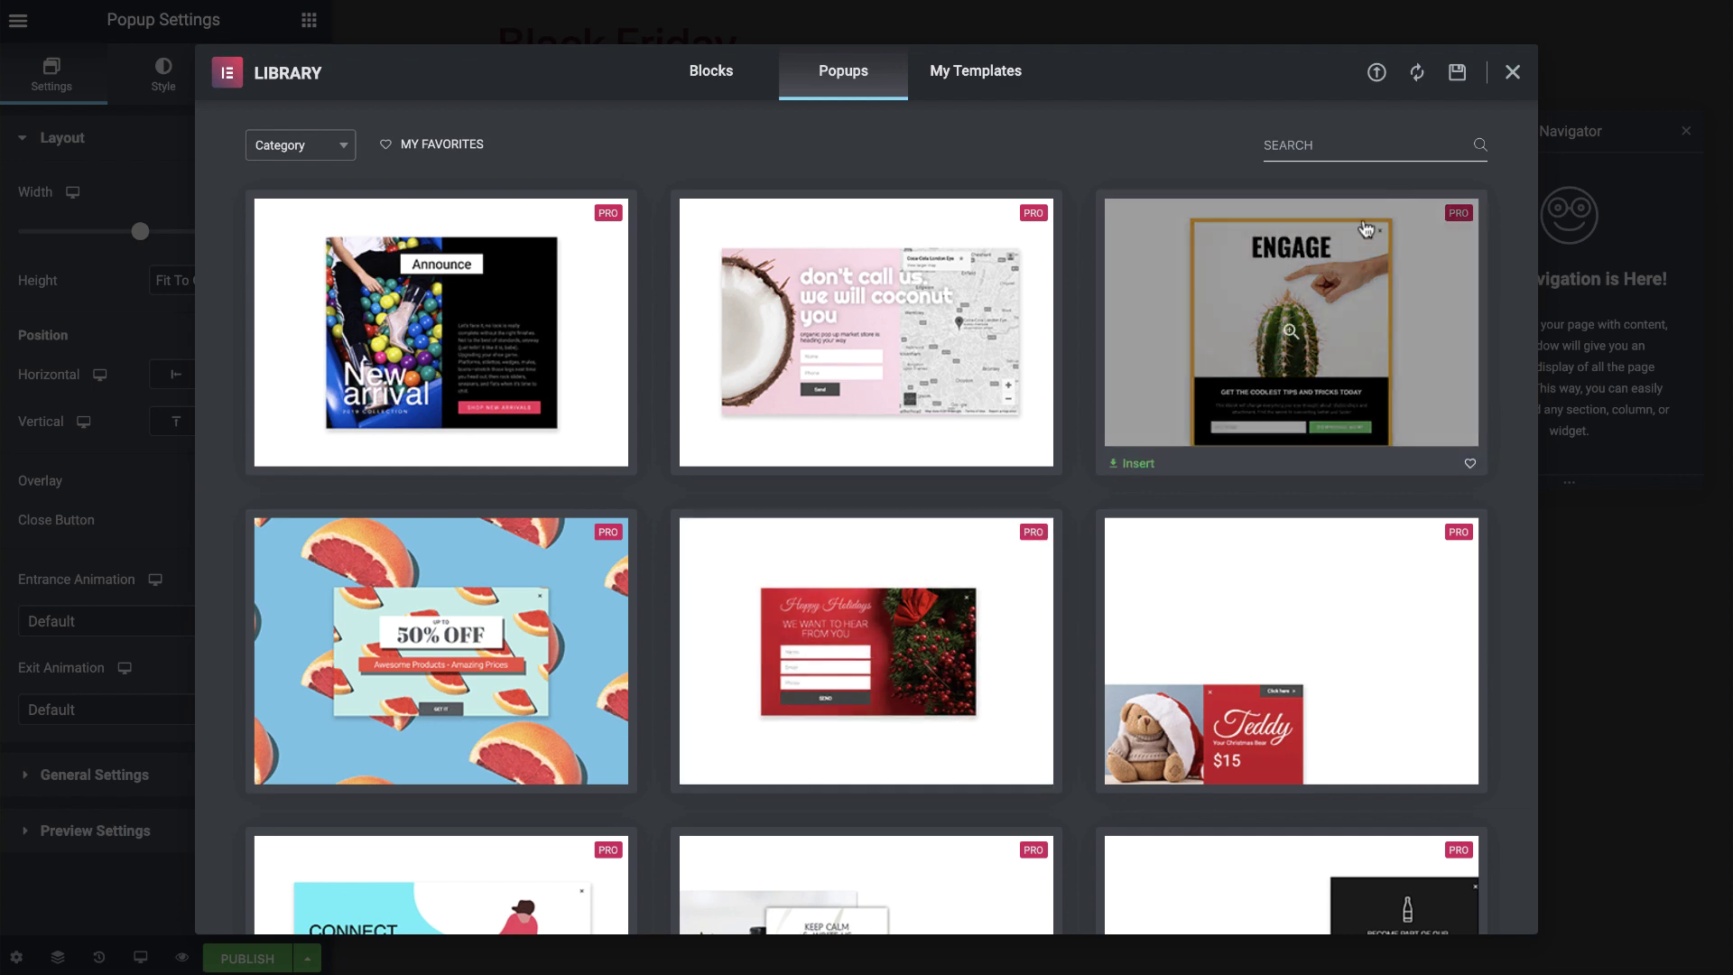
# Start from a blank popup and set its width to 1000 instead of 640.
pyautogui.click(1513, 73)
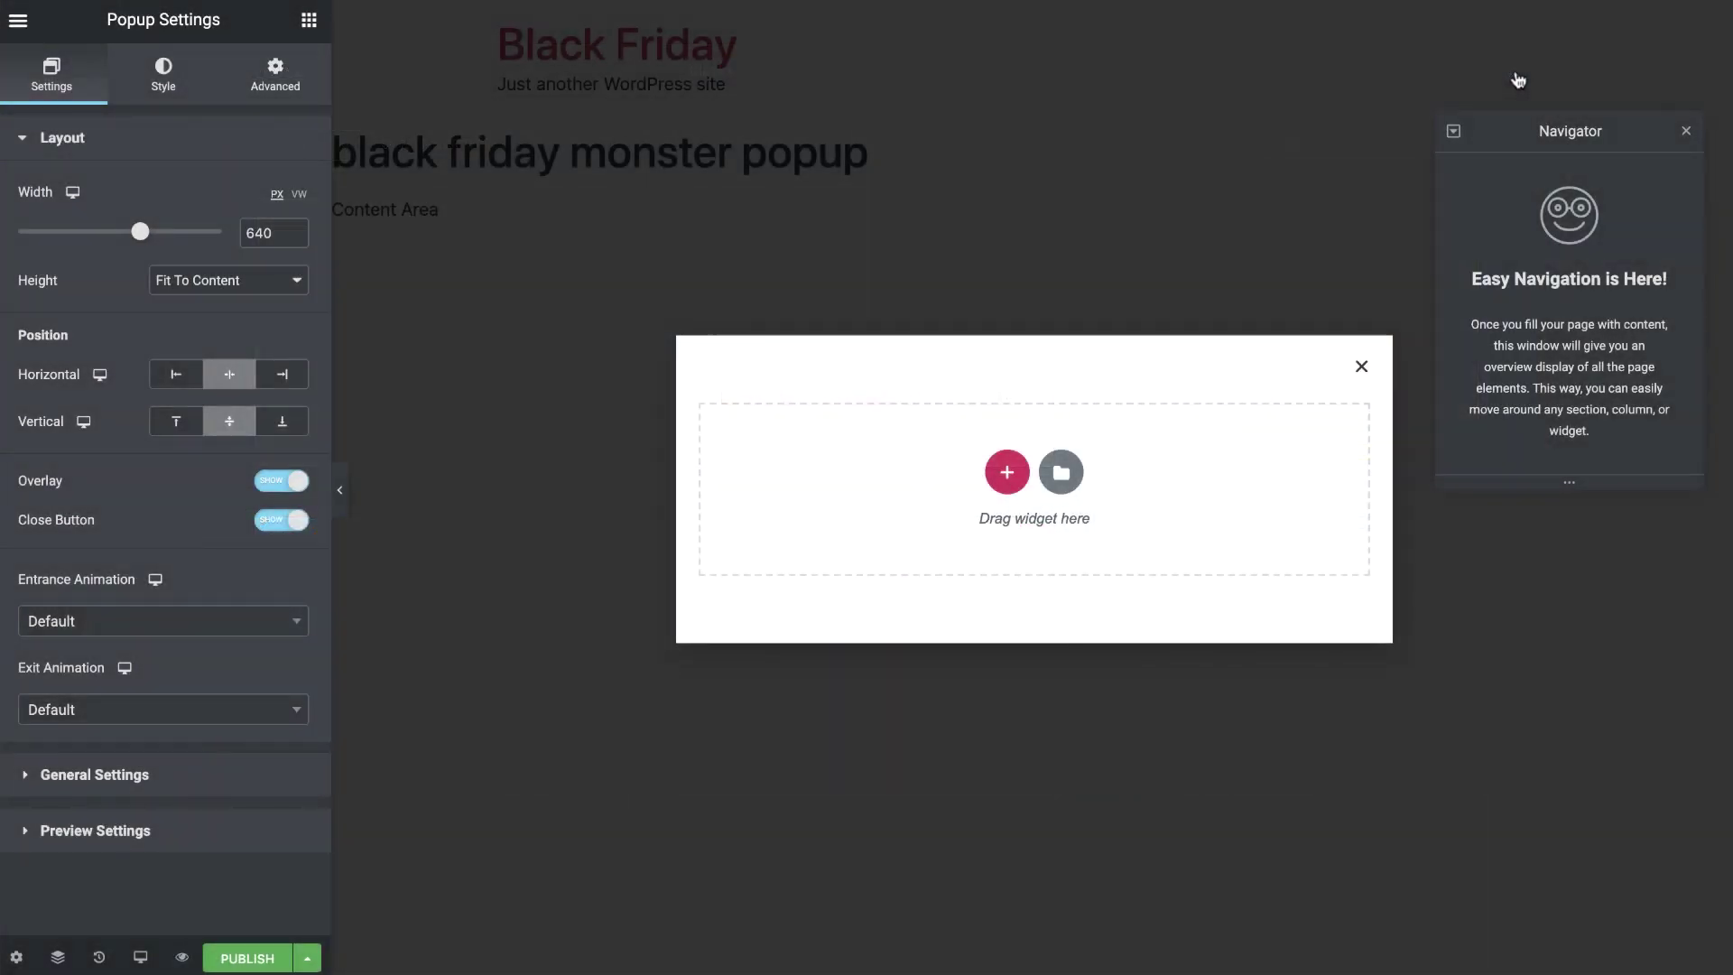
pyautogui.click(1686, 131)
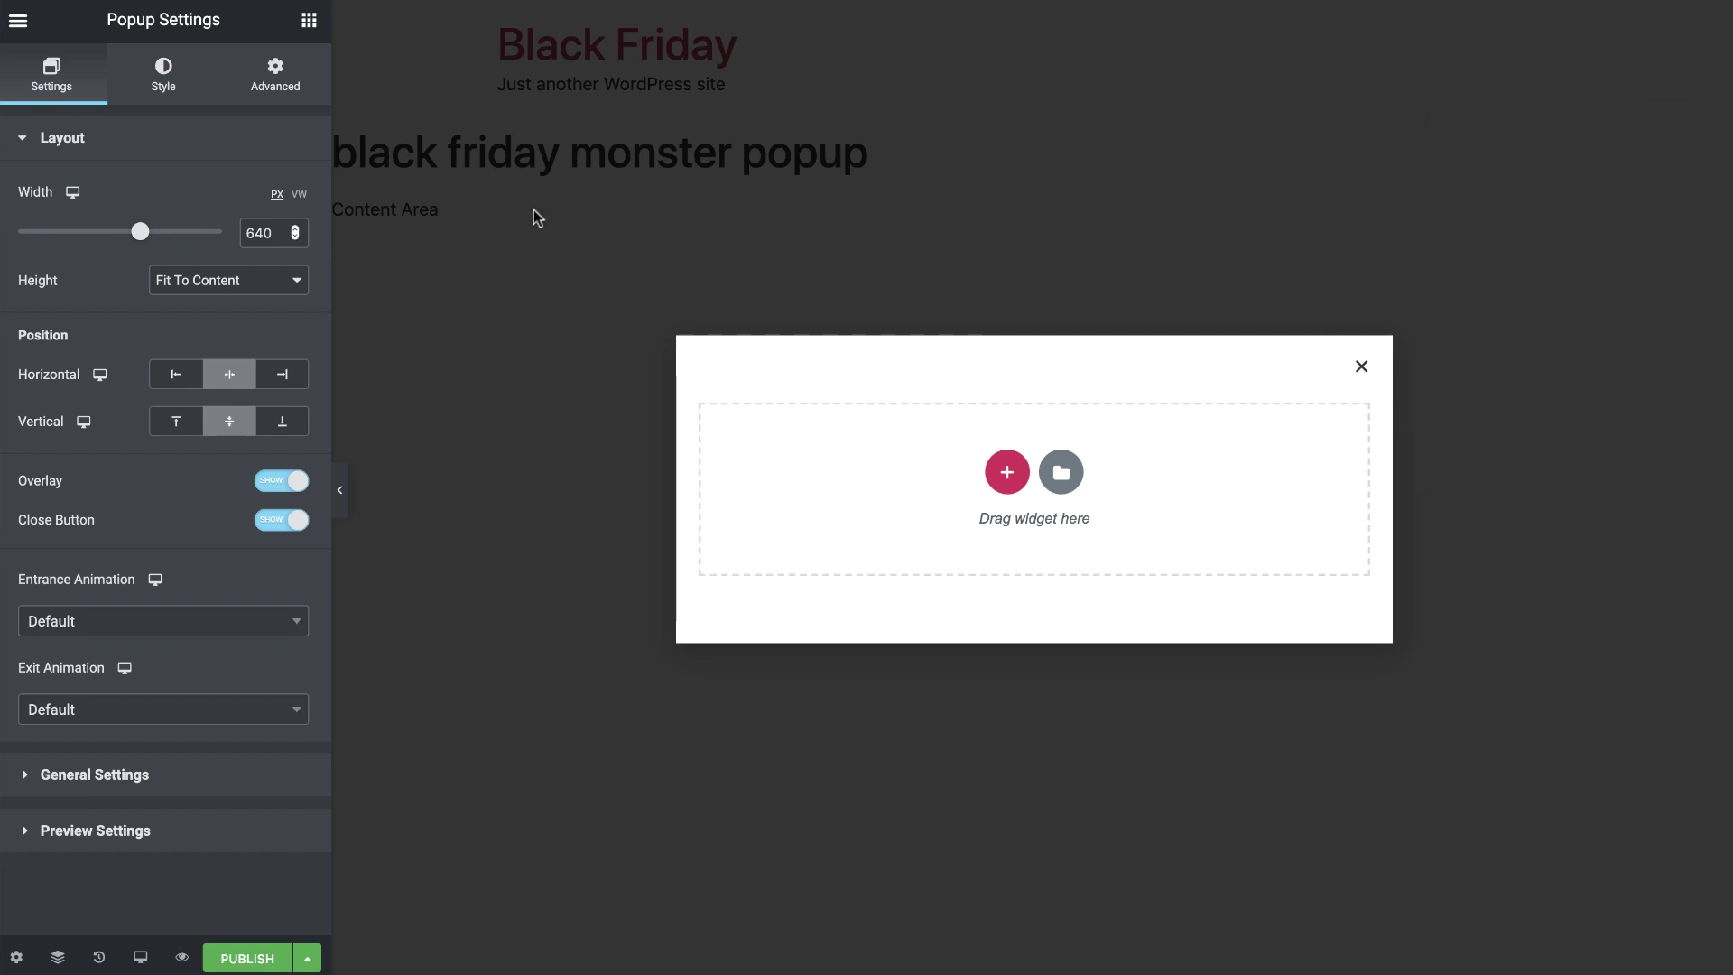
pyautogui.doubleClick(280, 228)
pyautogui.write('1000')
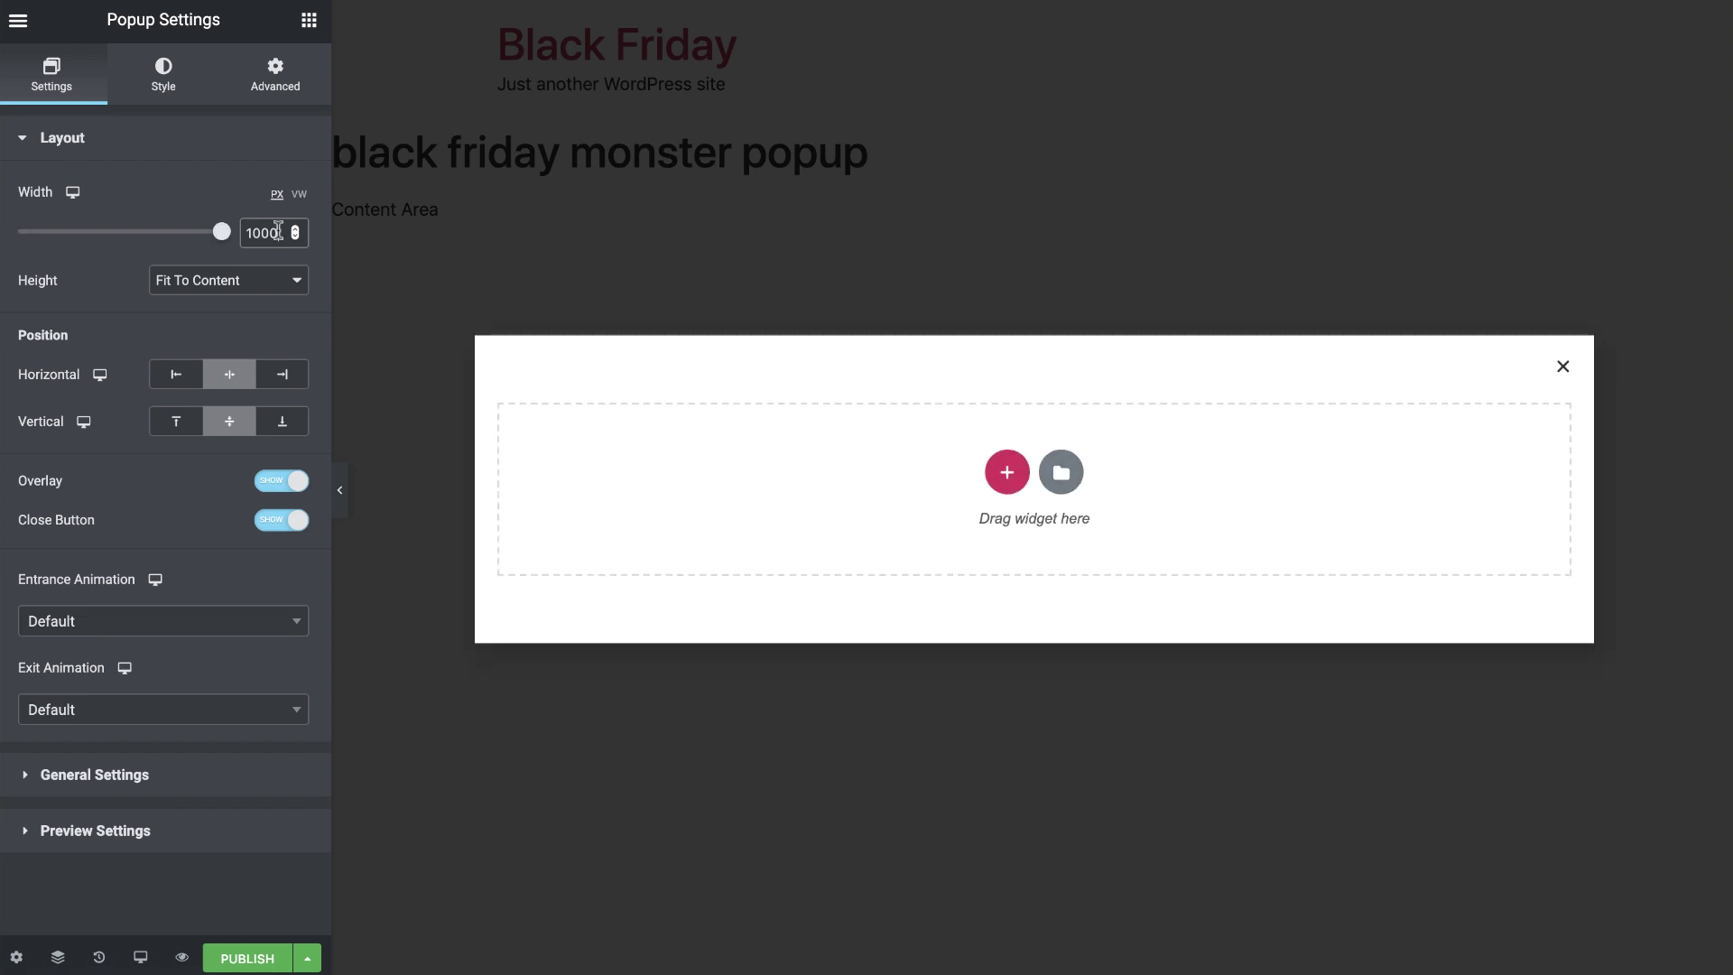
# Give the popup a classic Monster.png background with a fully transparent background colour.
pyautogui.click(165, 74)
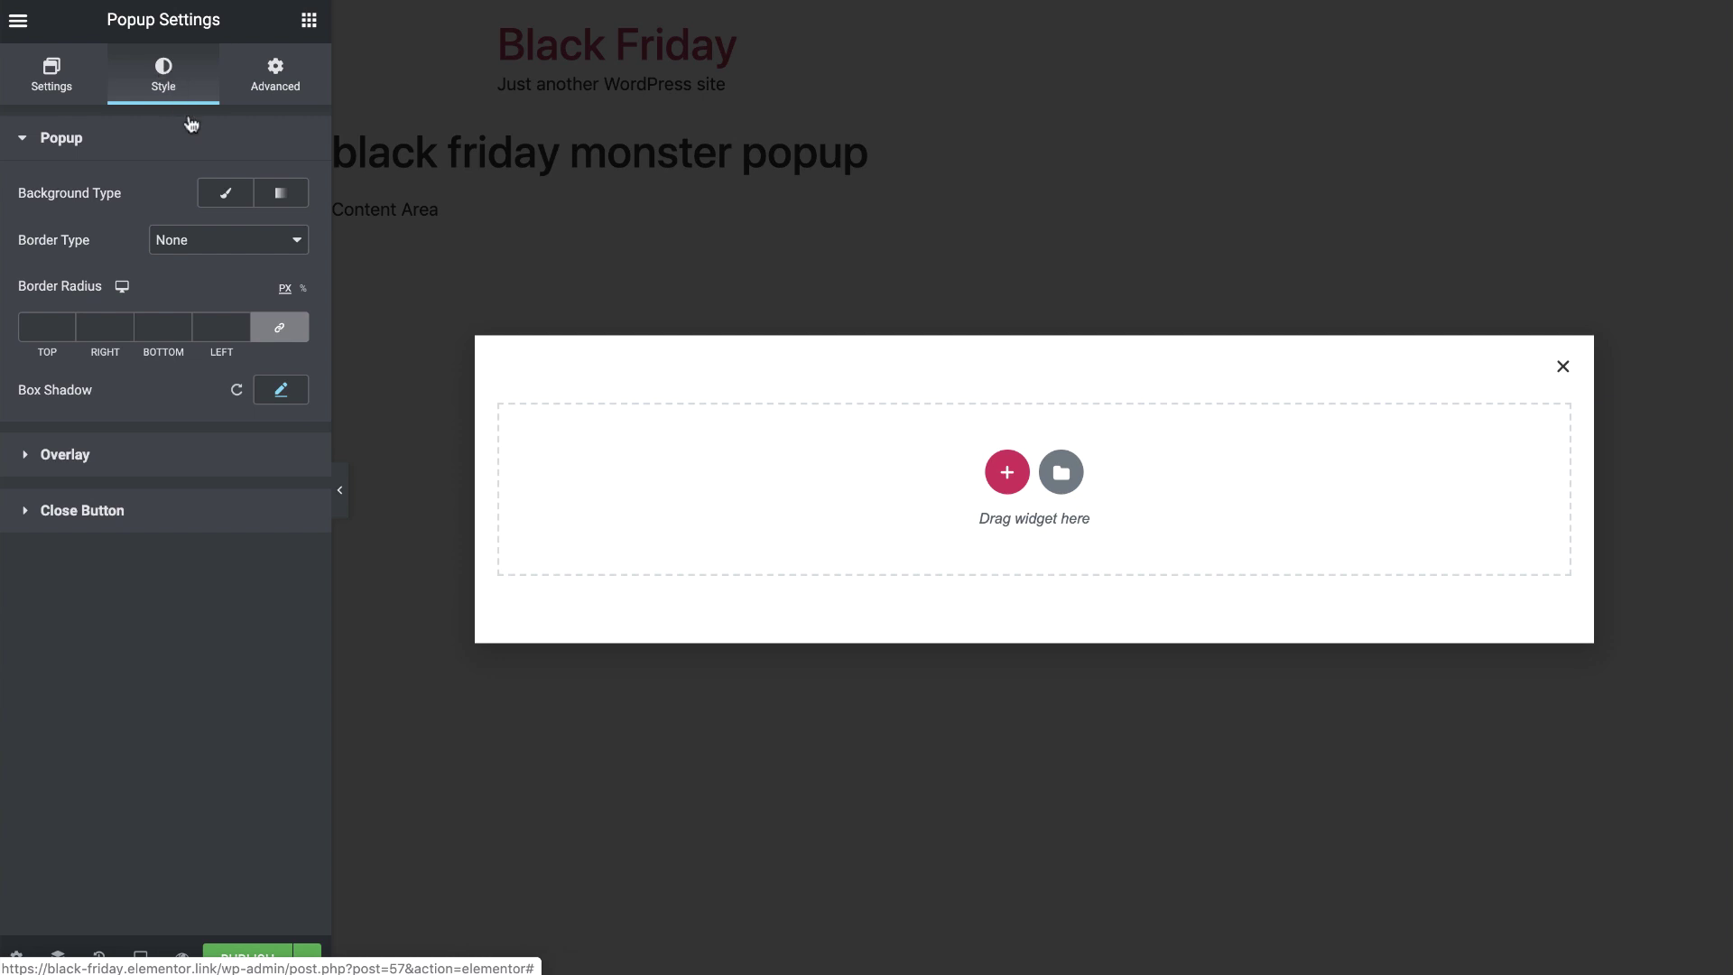
pyautogui.click(225, 193)
pyautogui.click(168, 366)
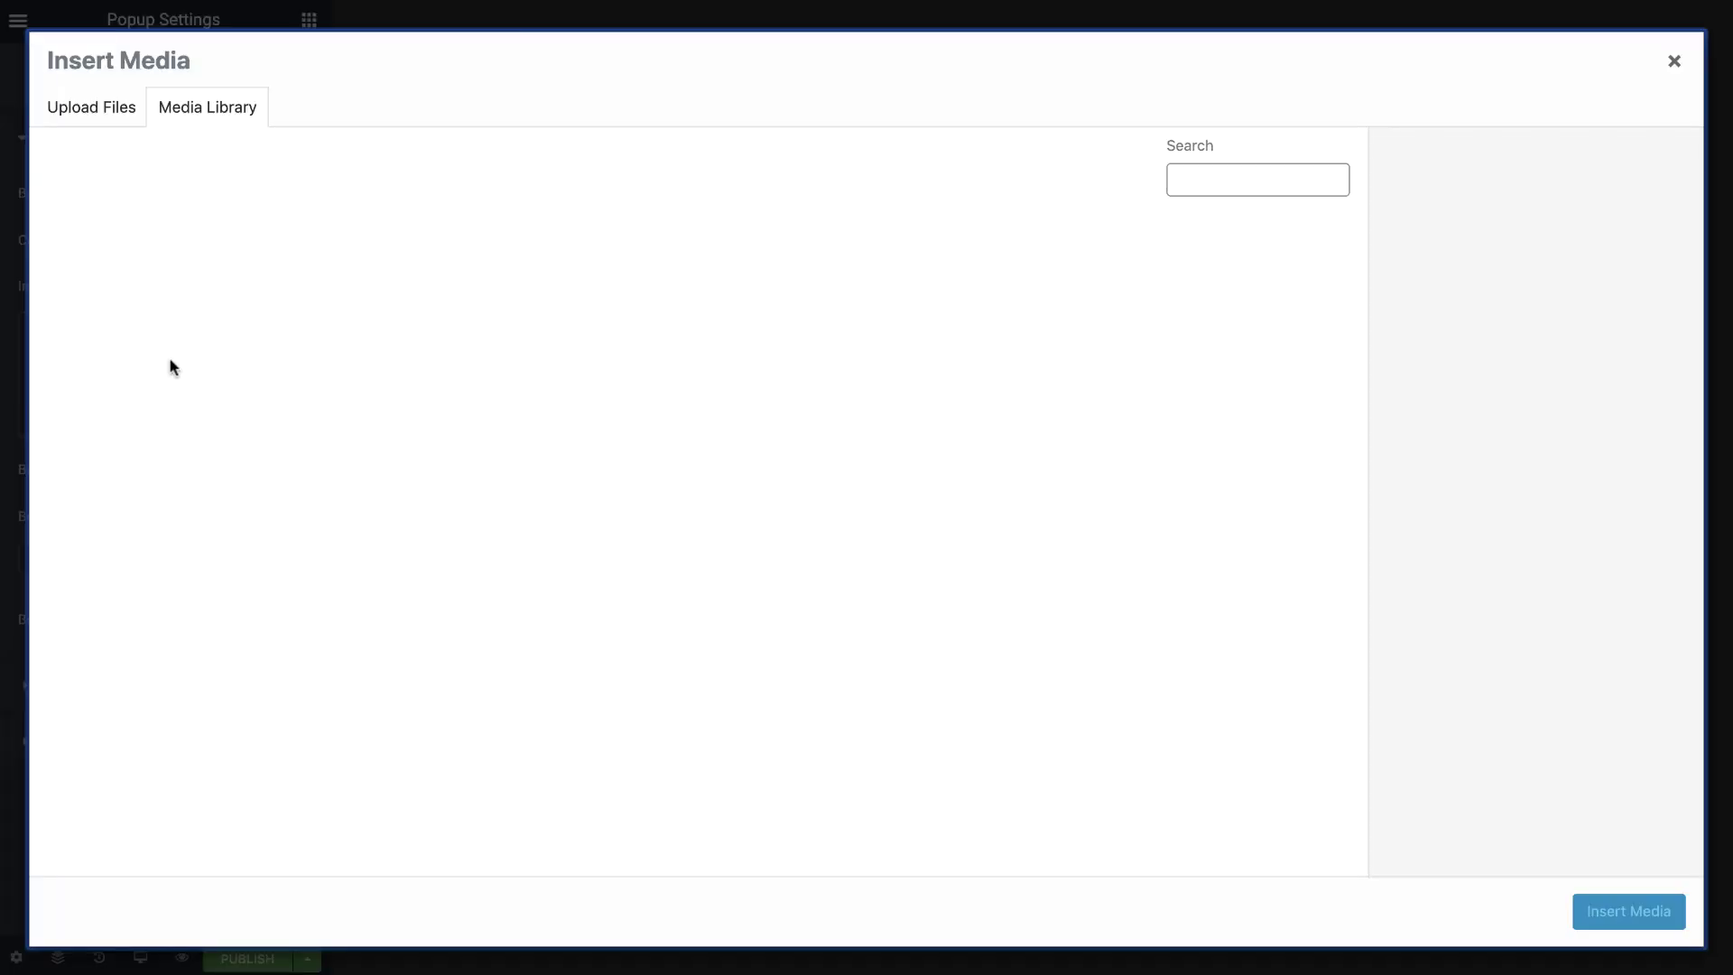
pyautogui.click(906, 616)
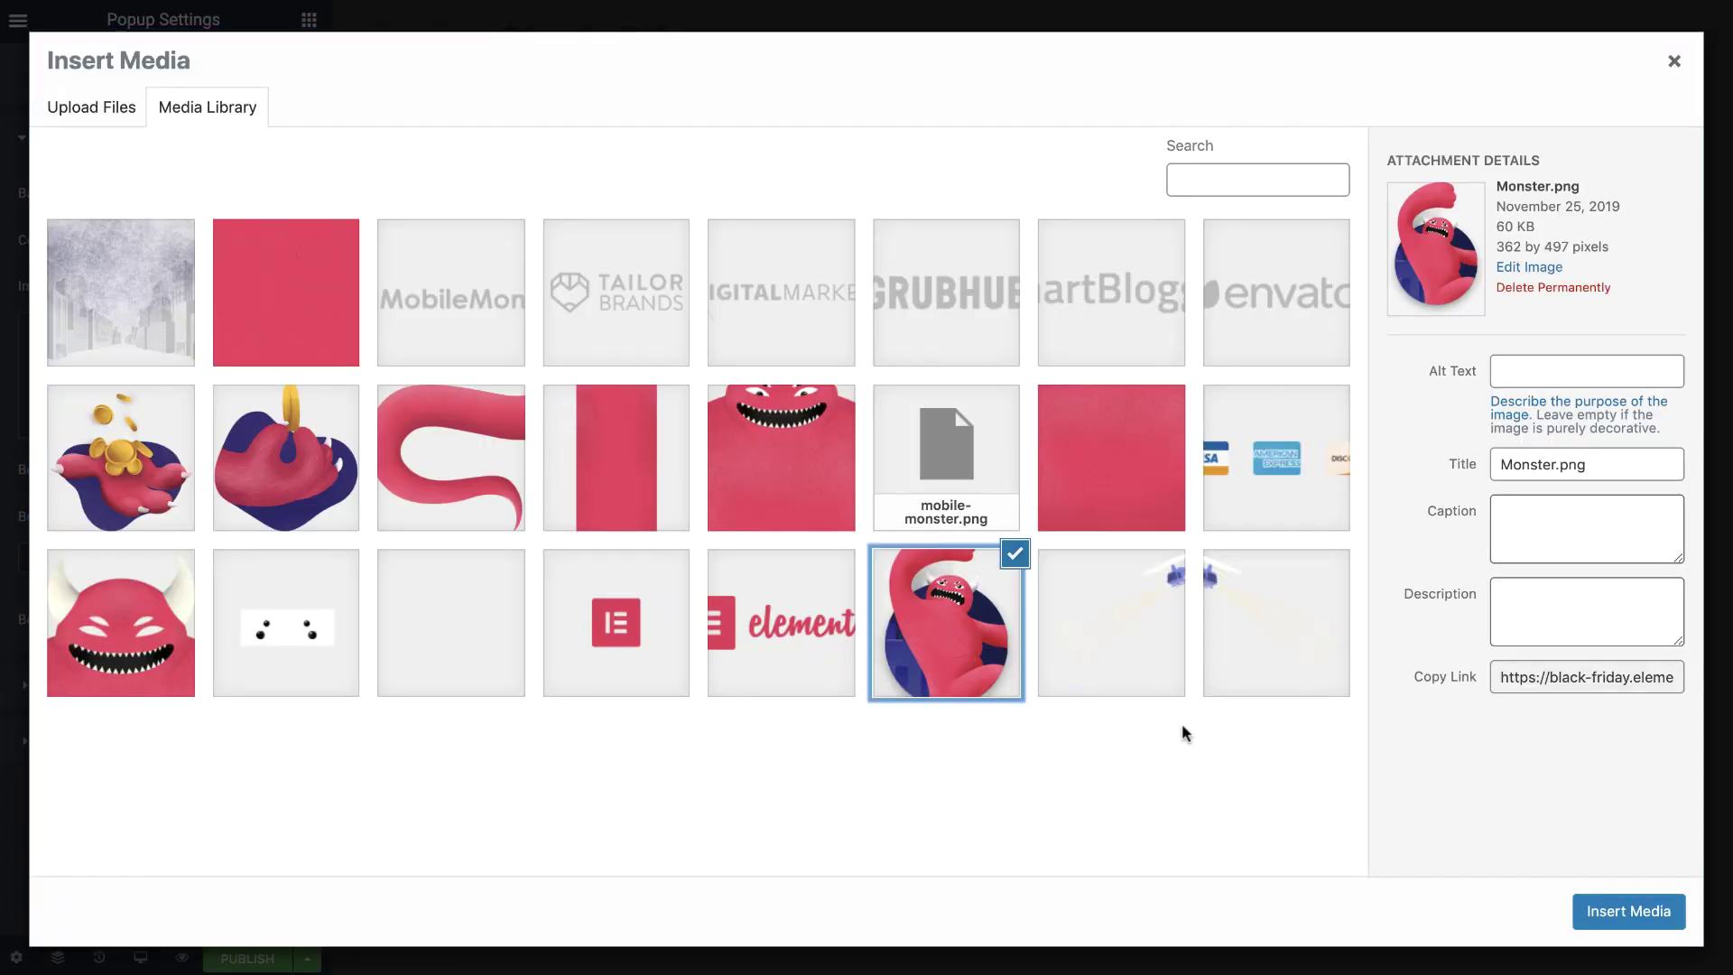
pyautogui.click(1593, 910)
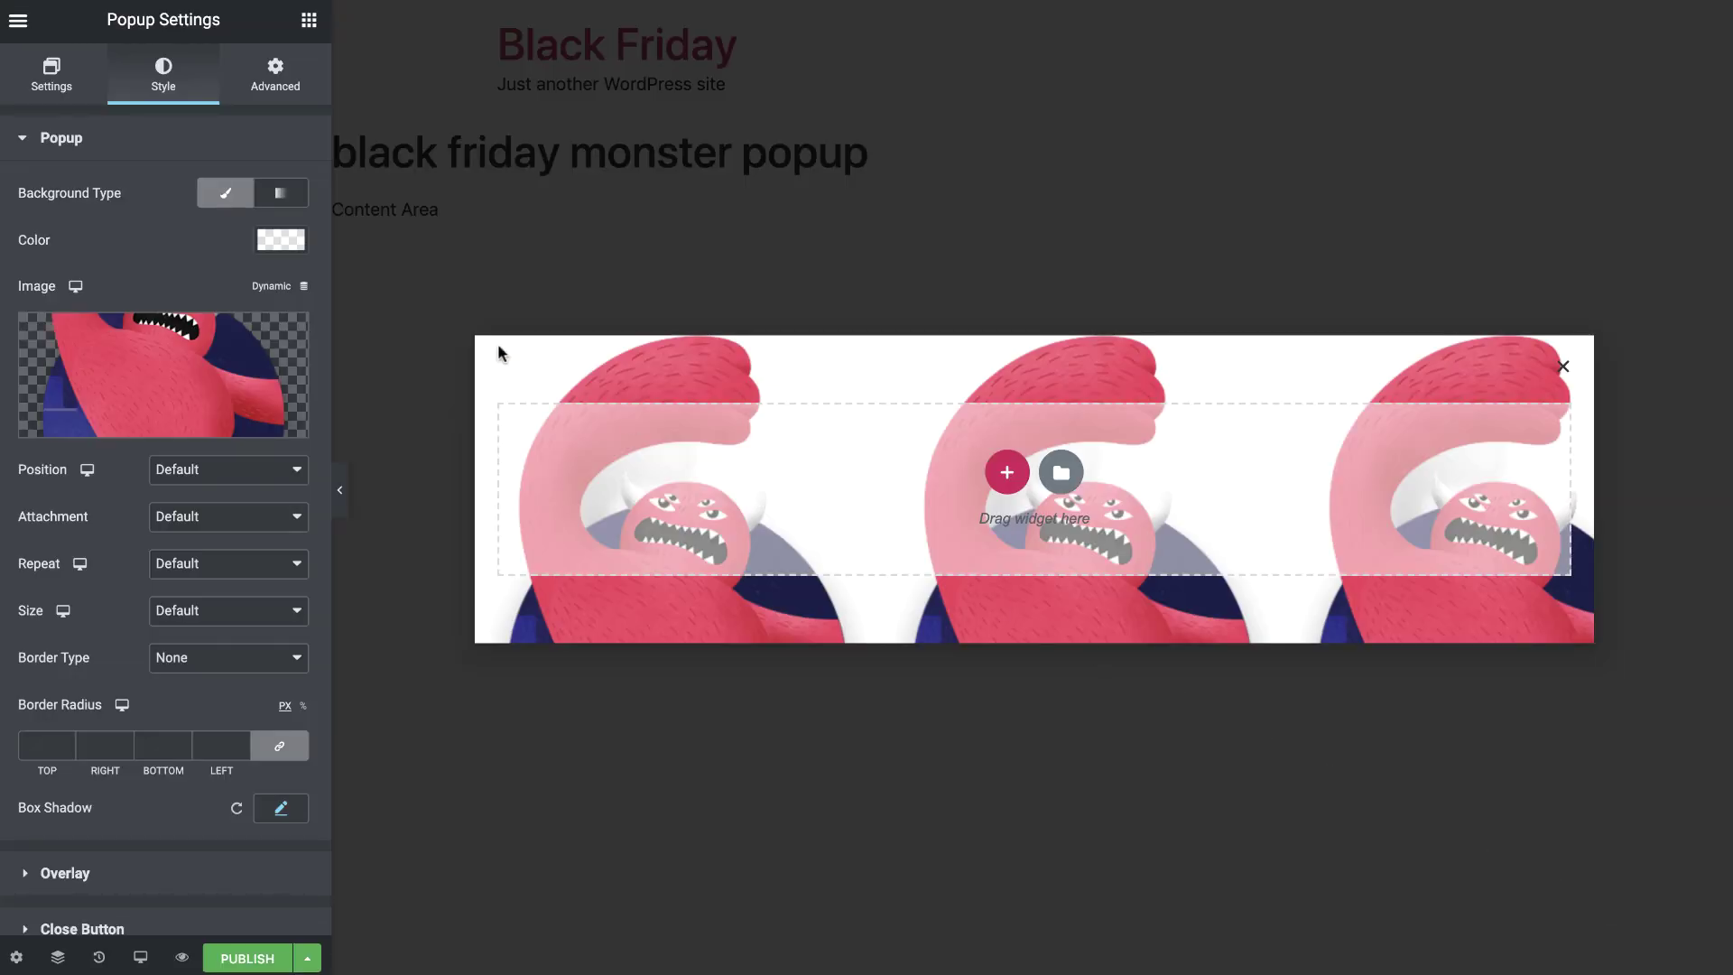
pyautogui.click(297, 248)
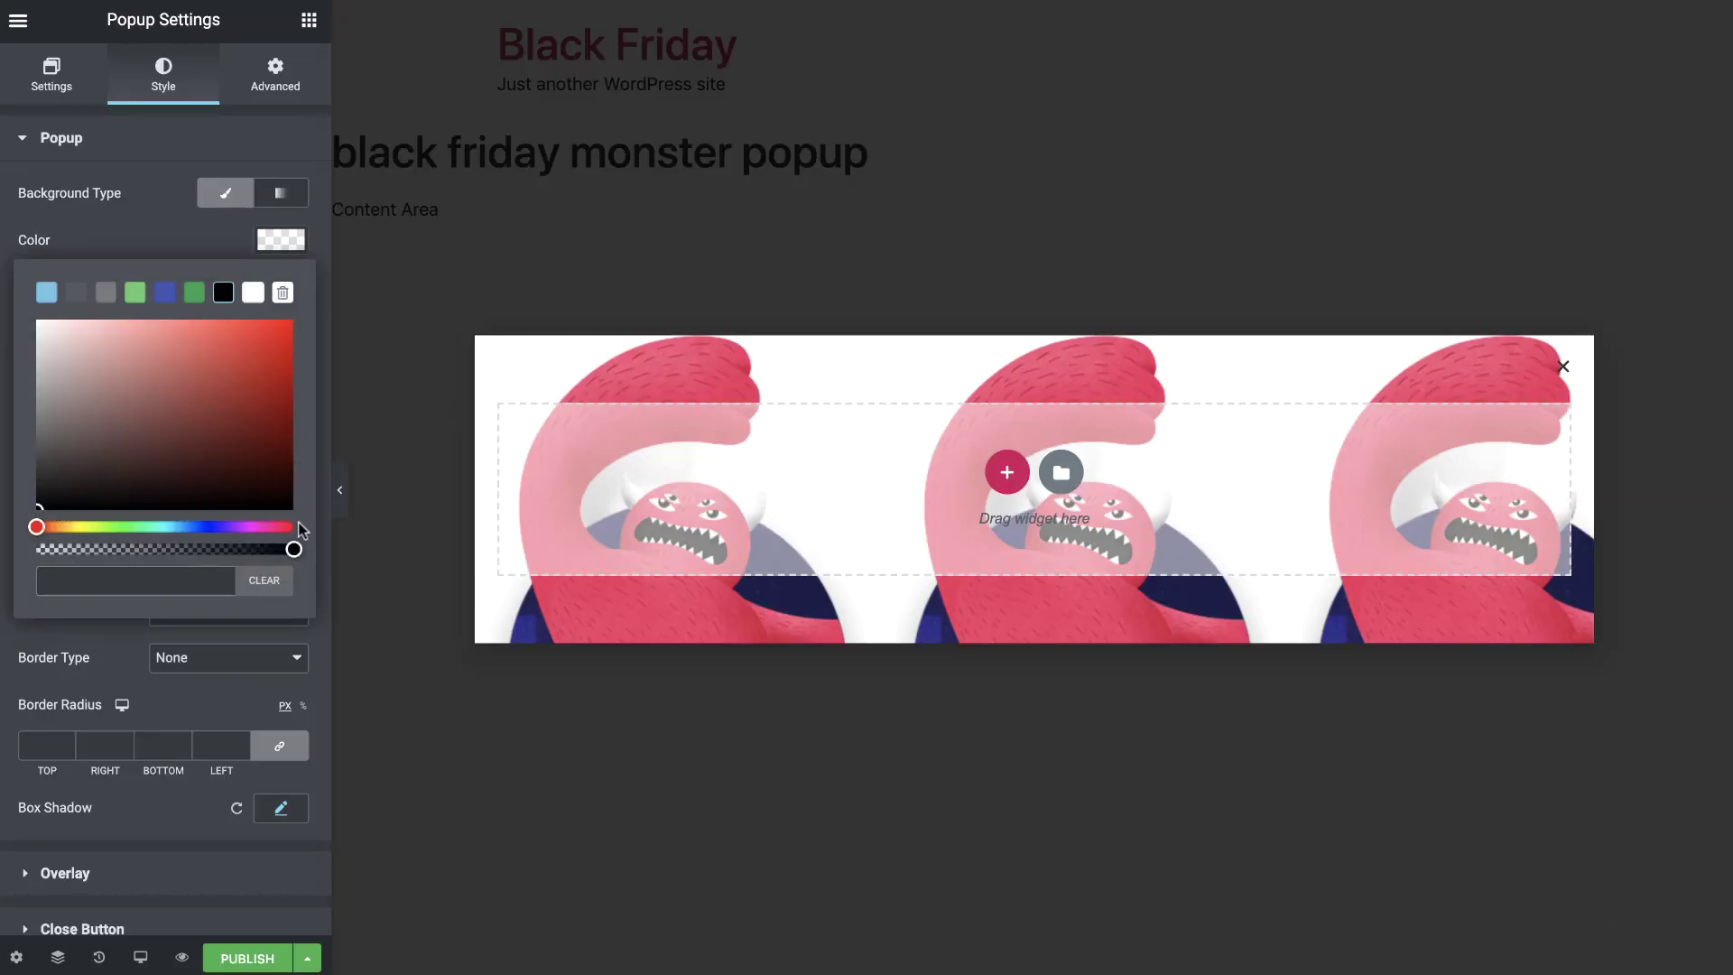
pyautogui.moveTo(294, 549); pyautogui.dragTo(36, 548)
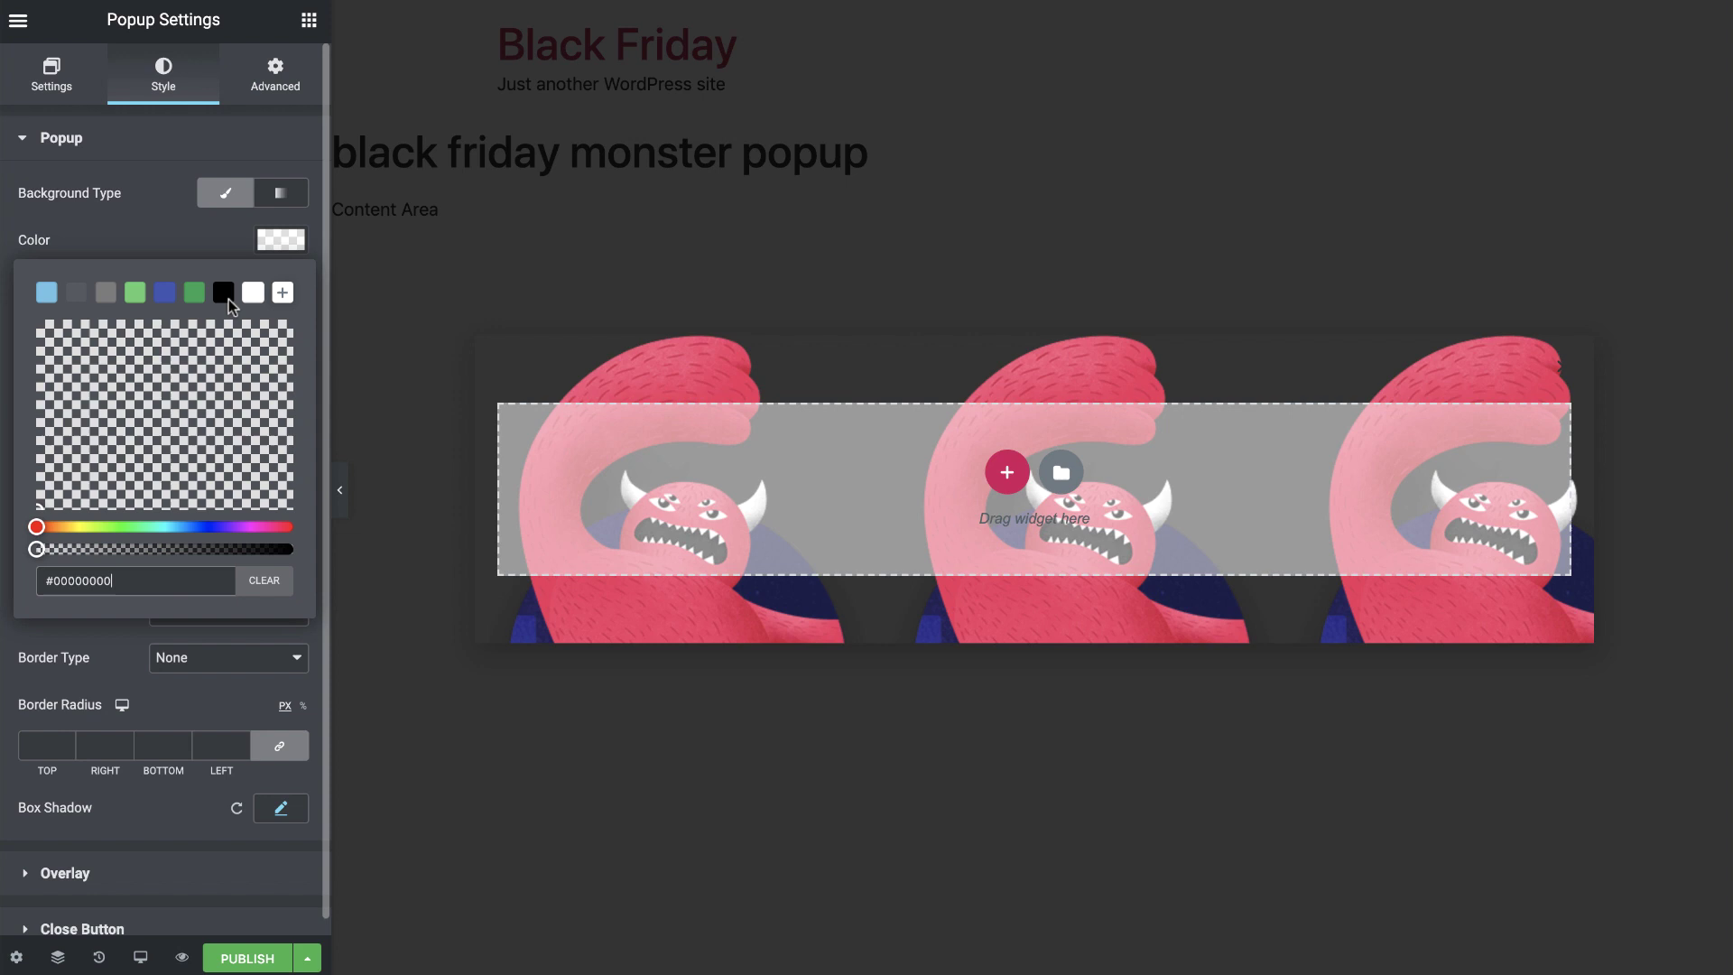
pyautogui.click(285, 246)
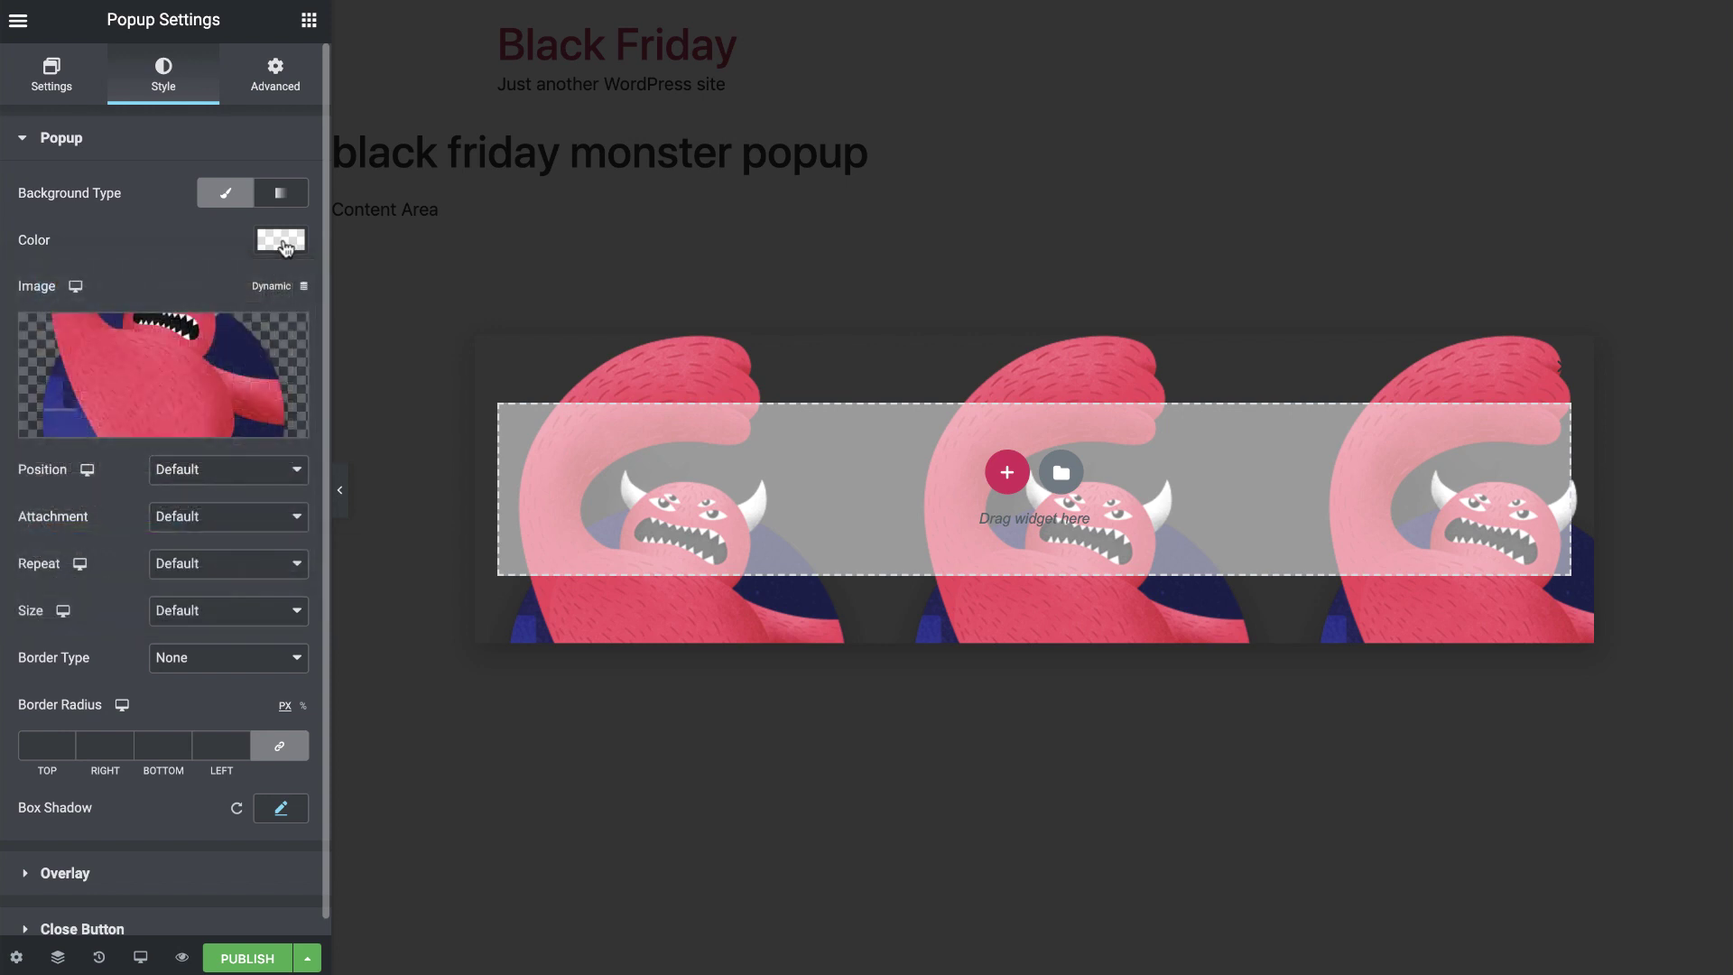
# Set the background to No-repeat with a custom position of X 50%.
pyautogui.click(248, 570)
pyautogui.click(242, 594)
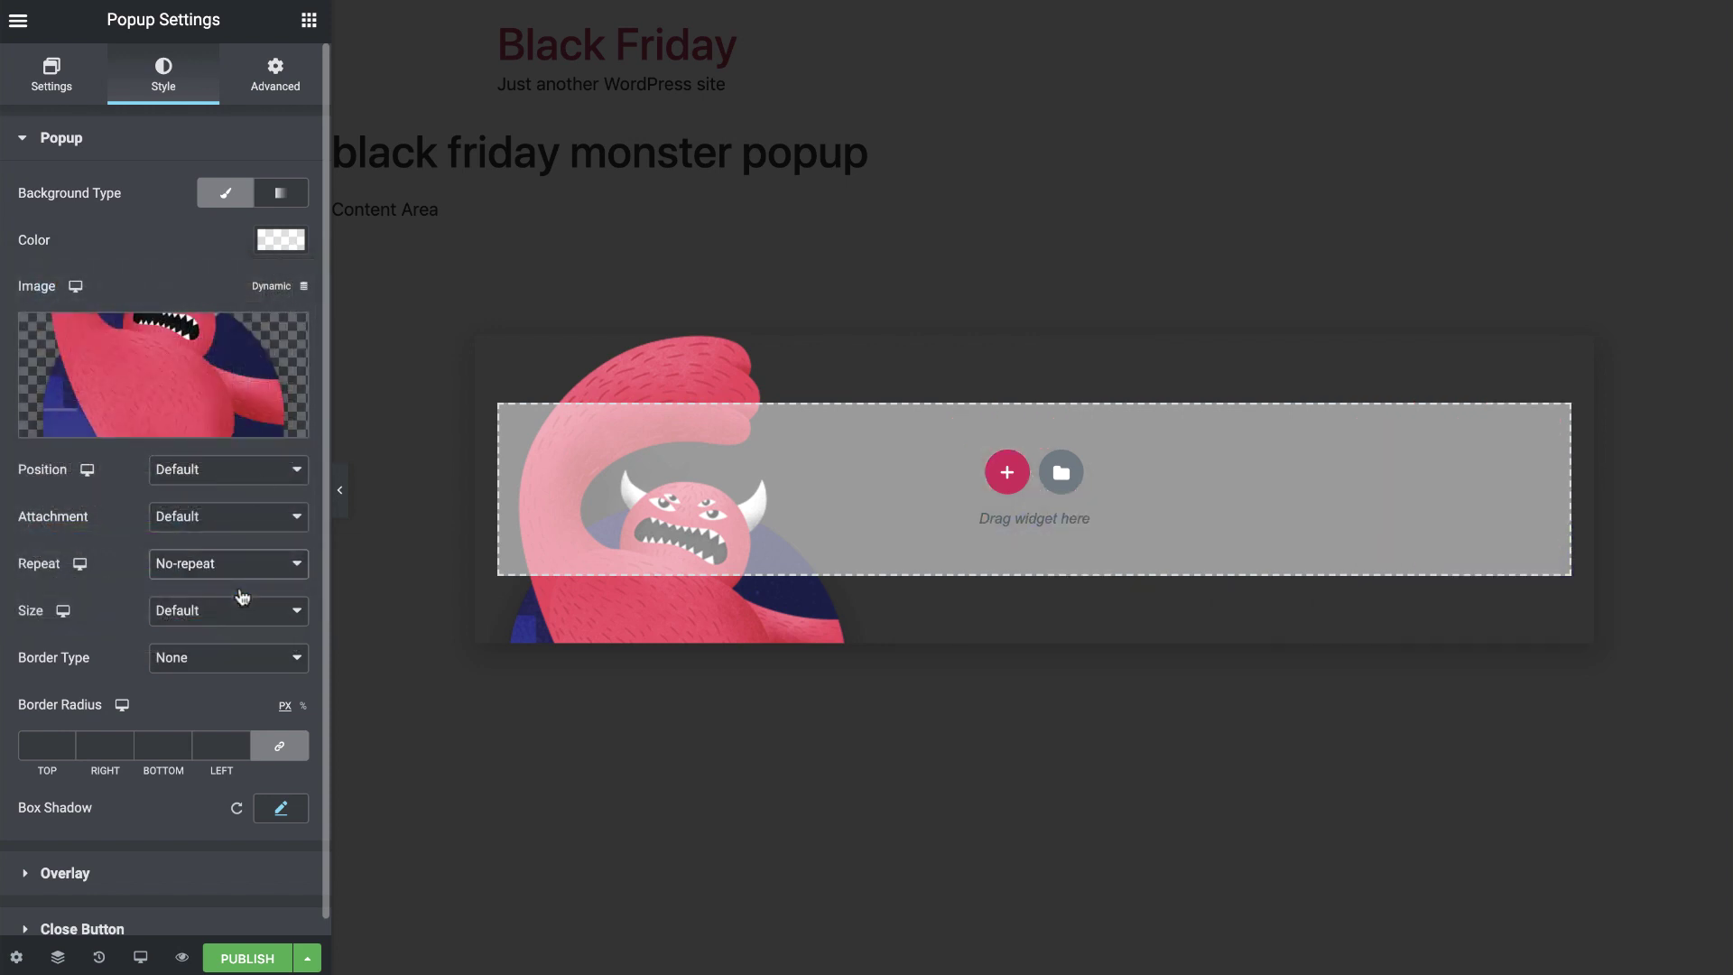
pyautogui.click(247, 488)
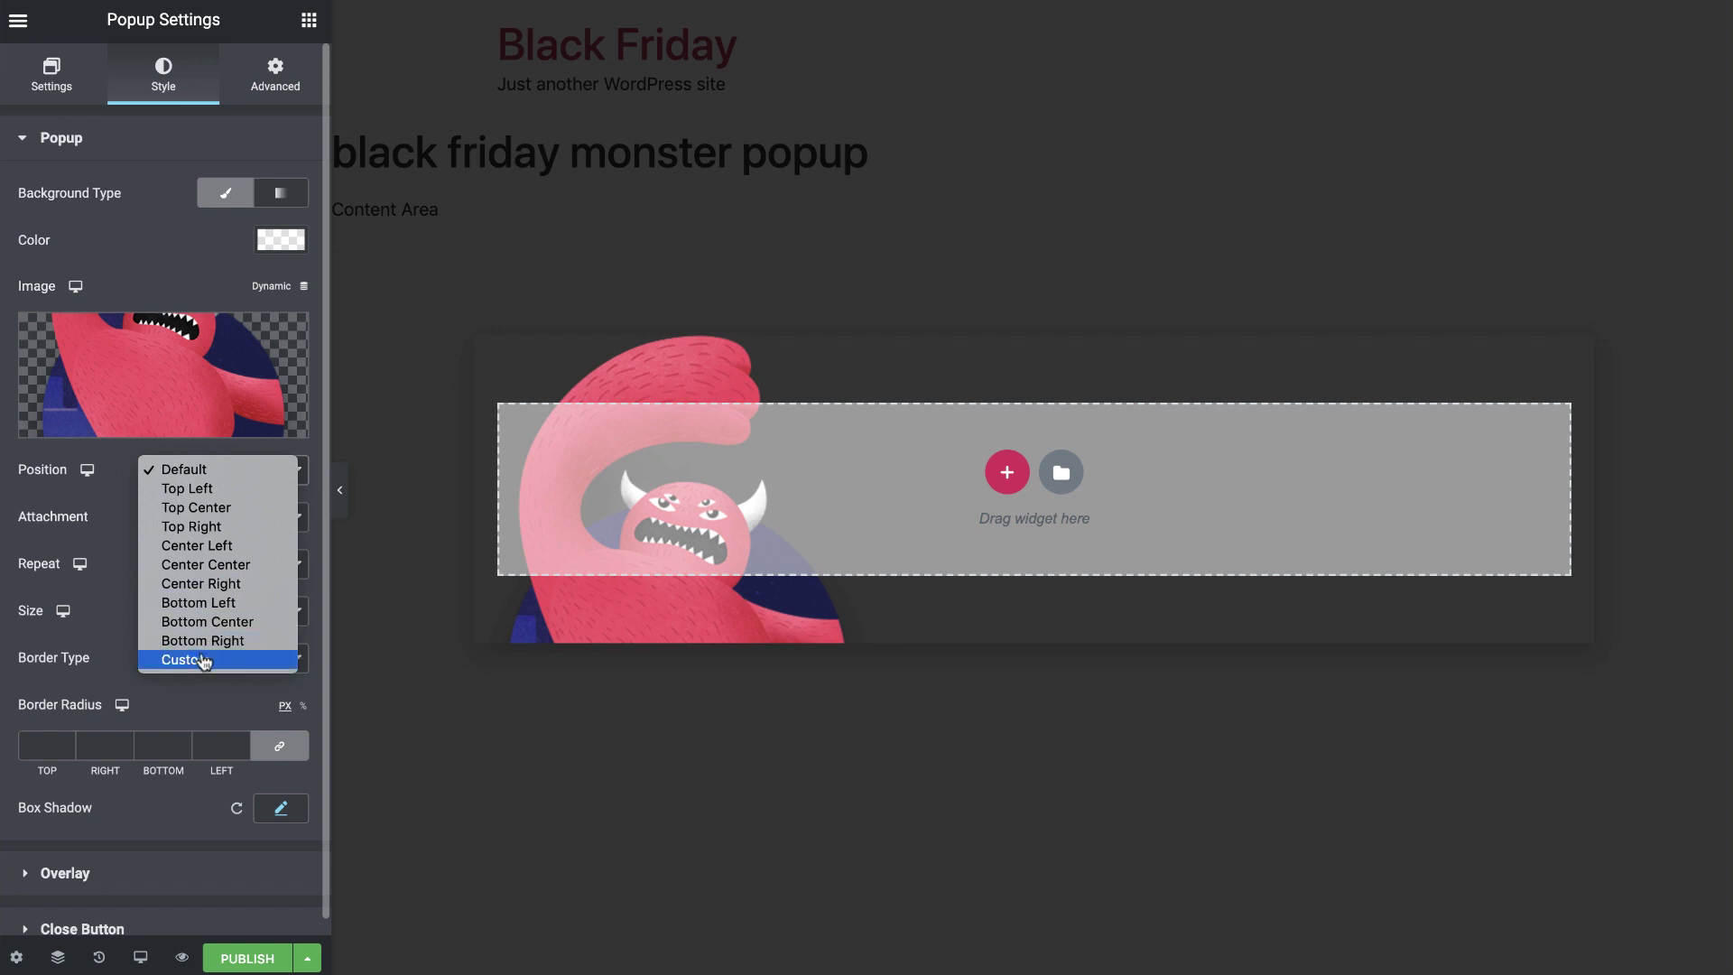
pyautogui.click(204, 660)
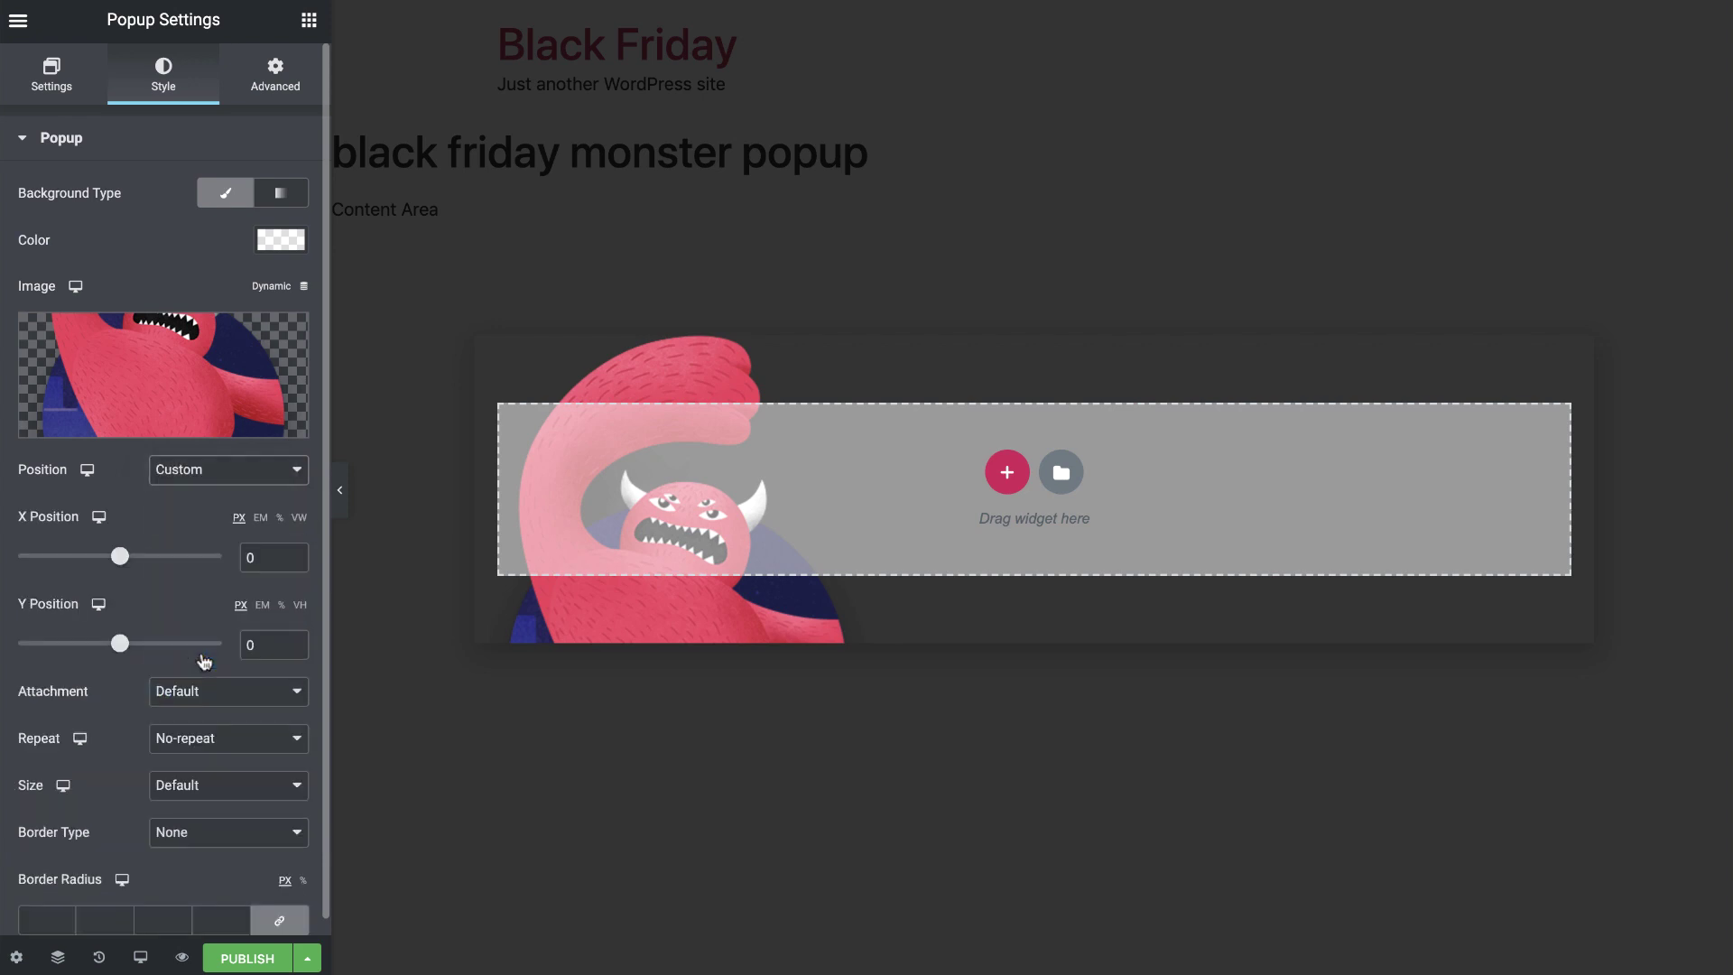
pyautogui.click(279, 517)
pyautogui.click(255, 557)
pyautogui.write('50')
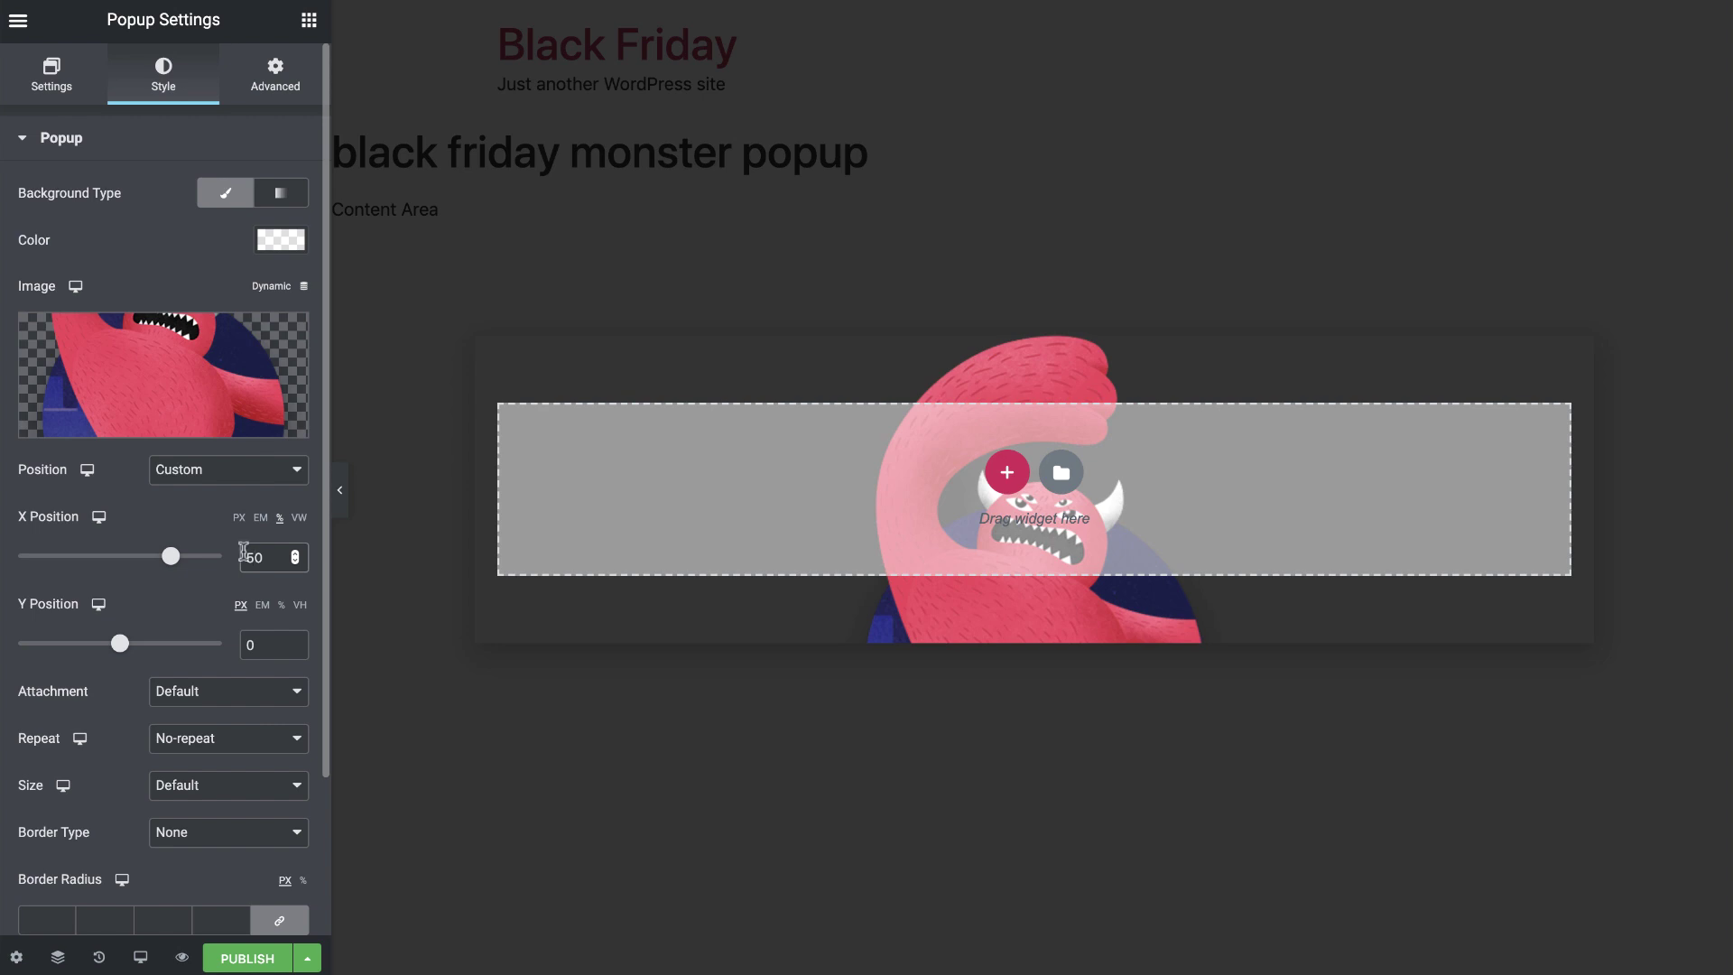
pyautogui.scroll(-2, 243, 553)
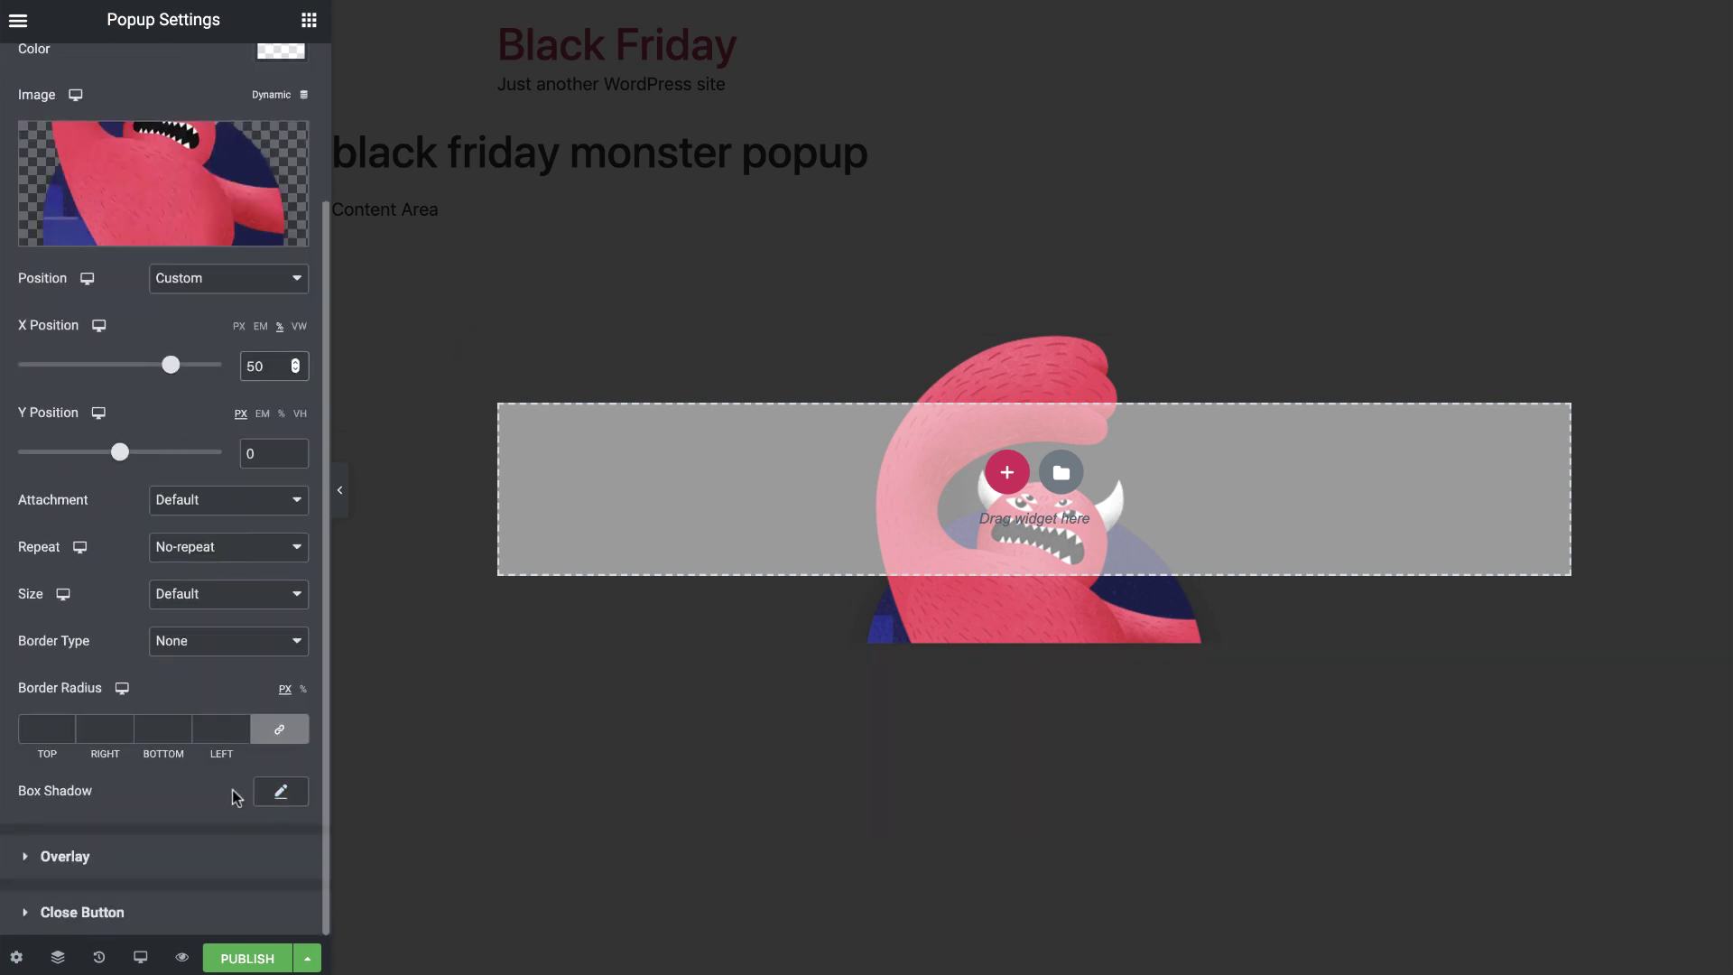
# Make the popup's dark overlay colour slightly more transparent.
pyautogui.click(233, 856)
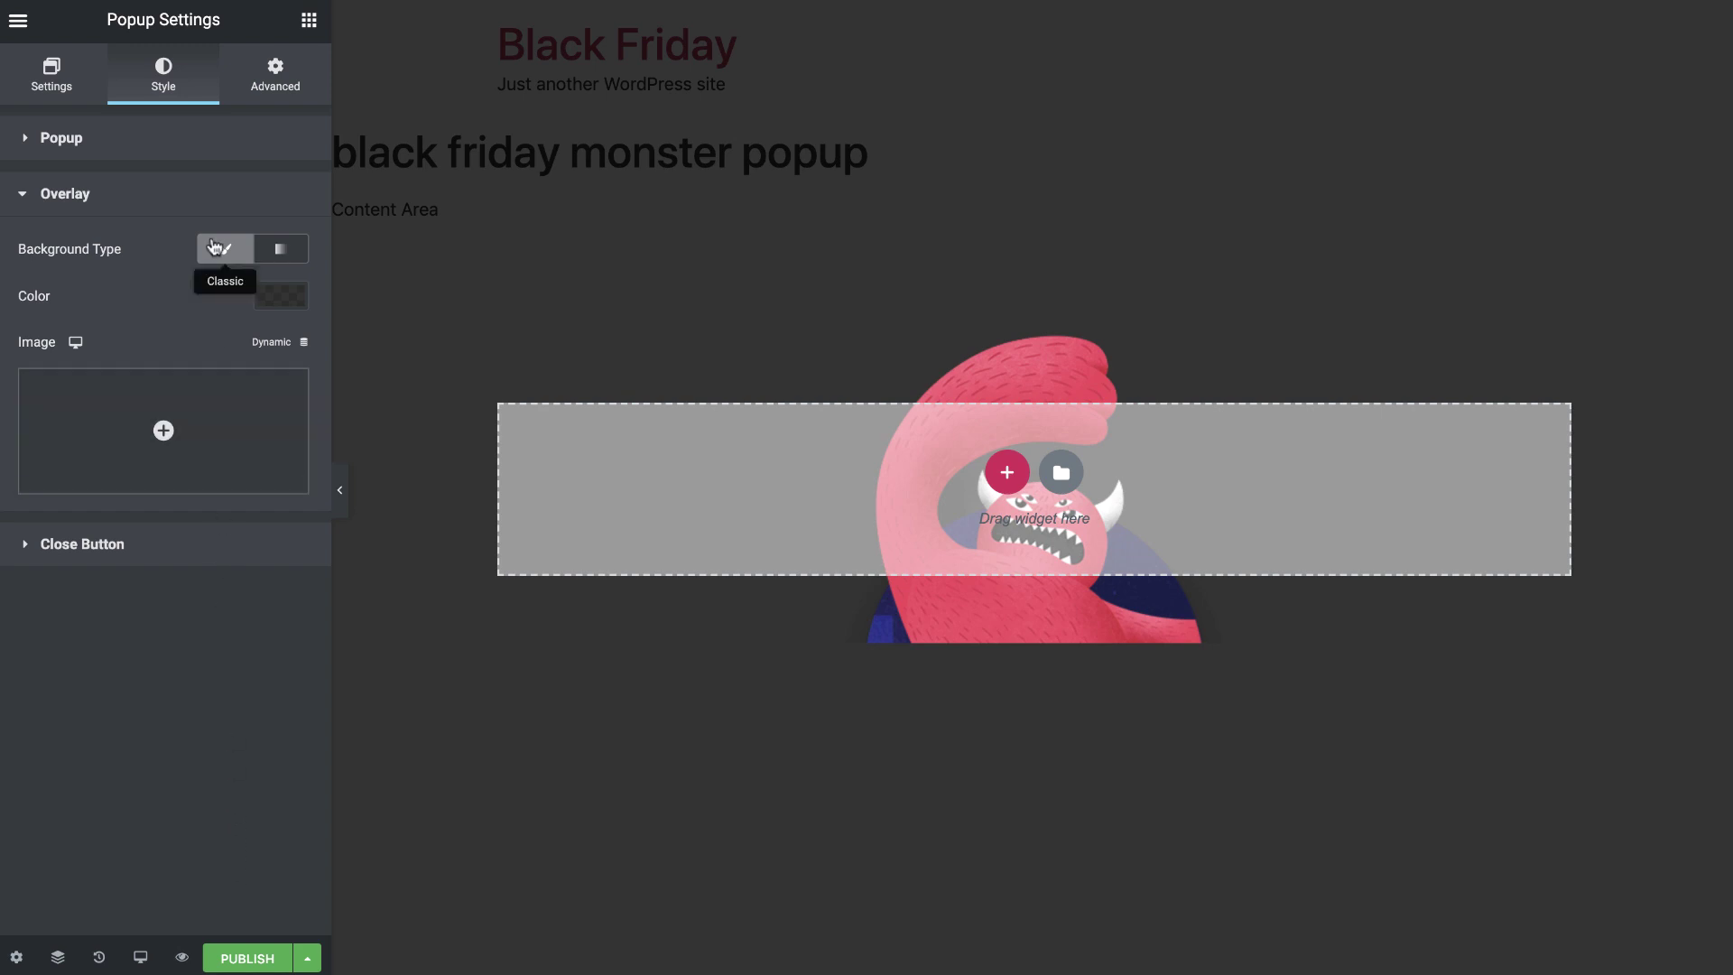
pyautogui.click(282, 297)
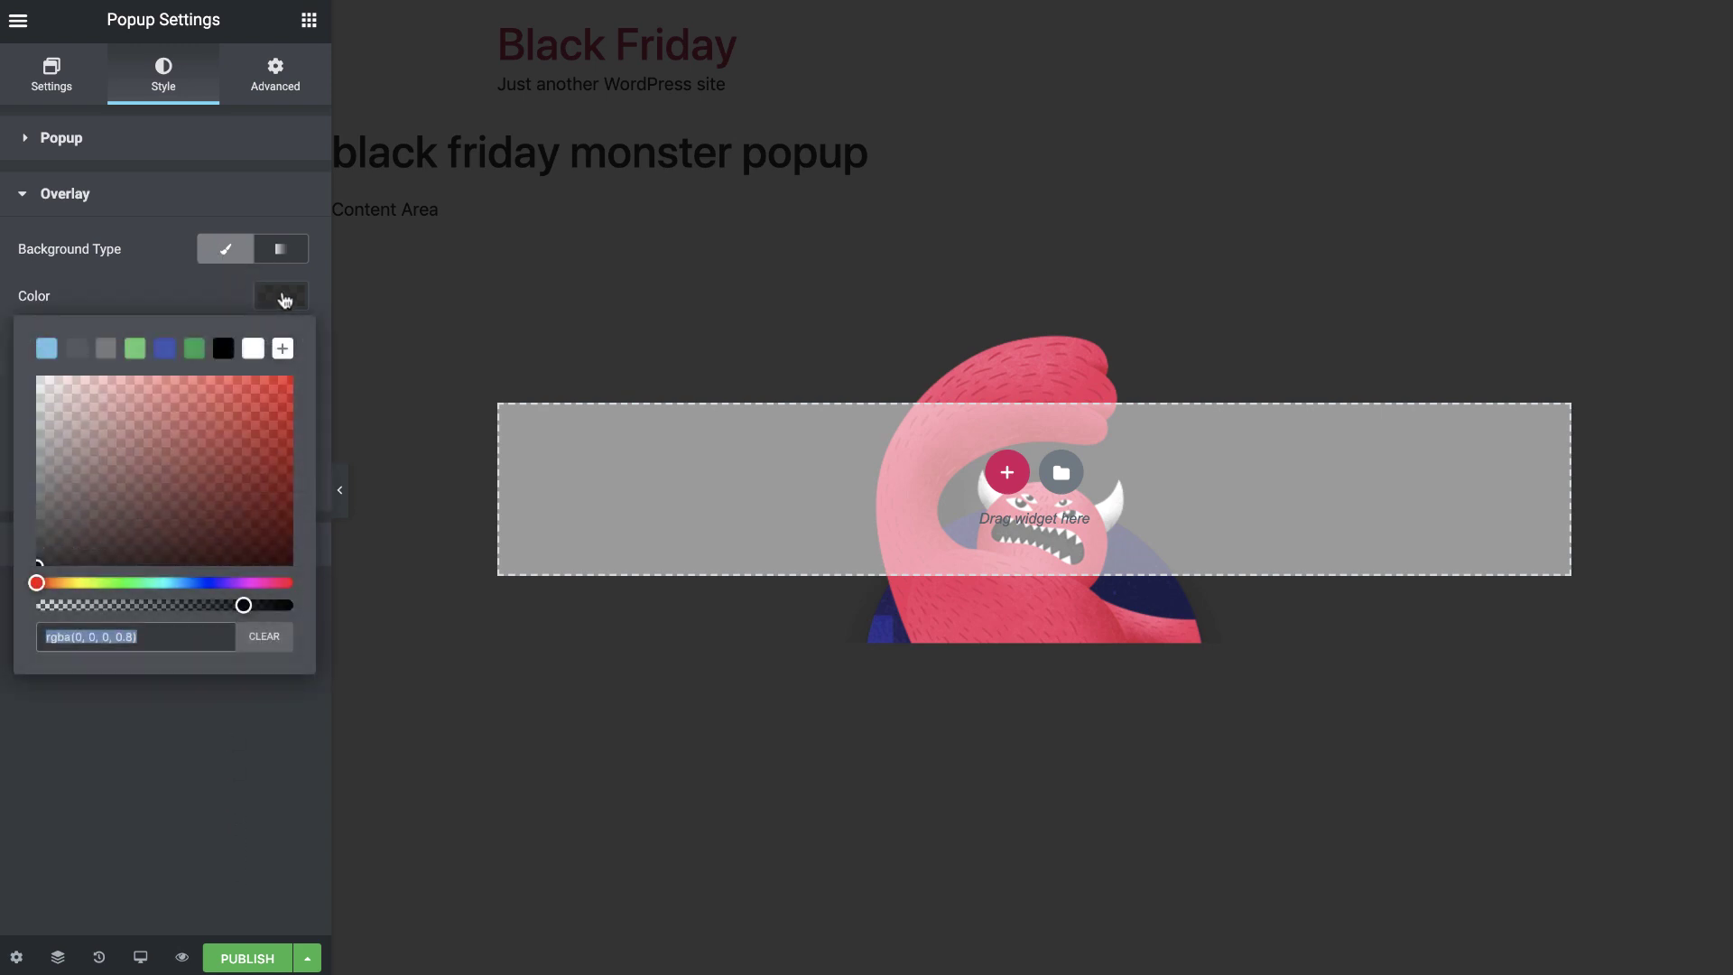
pyautogui.moveTo(244, 605); pyautogui.dragTo(228, 605)
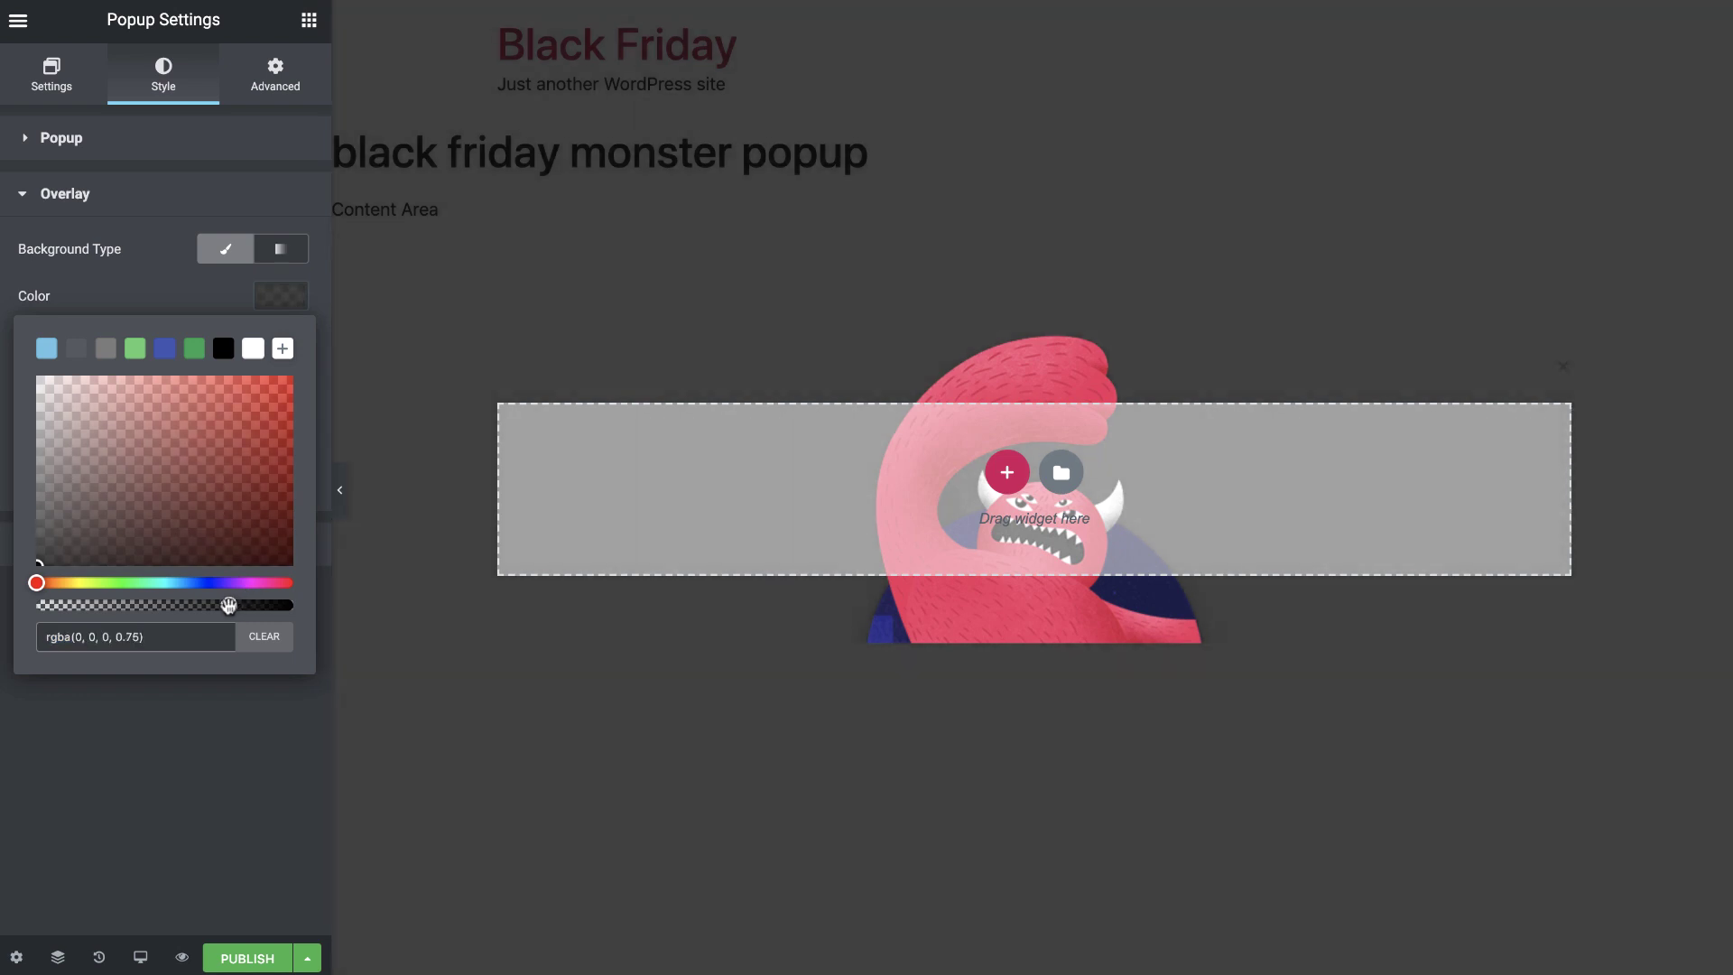
pyautogui.click(281, 299)
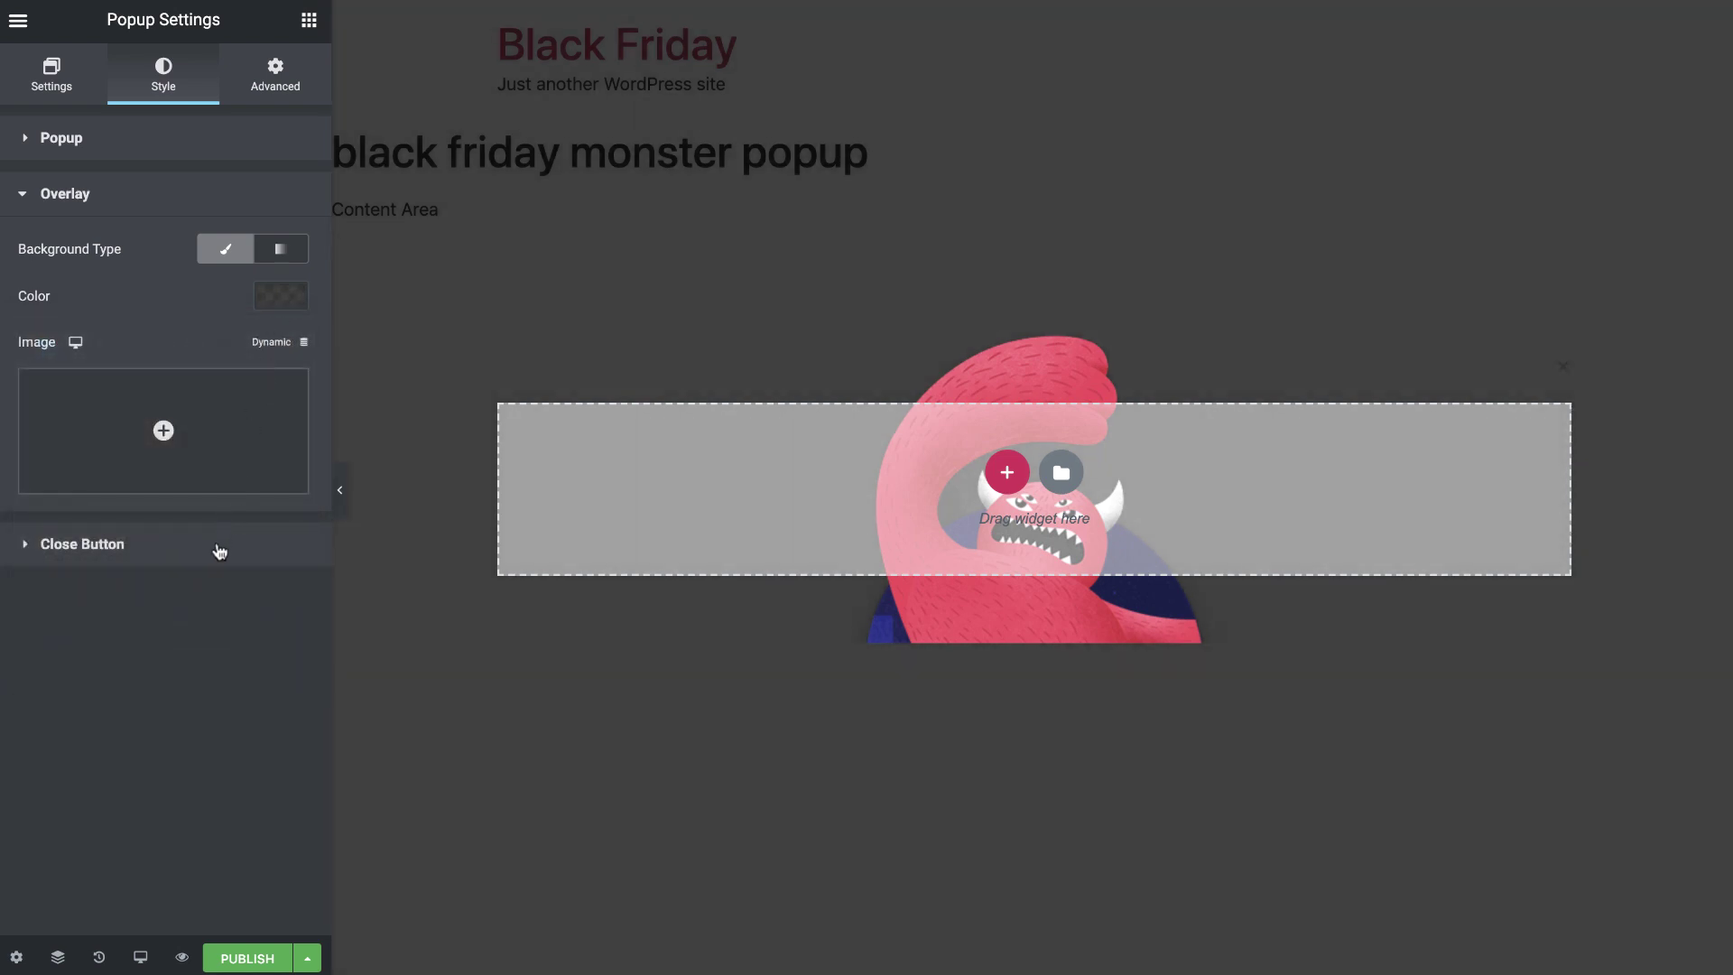
# Place the close button outside the popup at vertical offset 25 and horizontal 33.
pyautogui.click(219, 552)
pyautogui.click(231, 311)
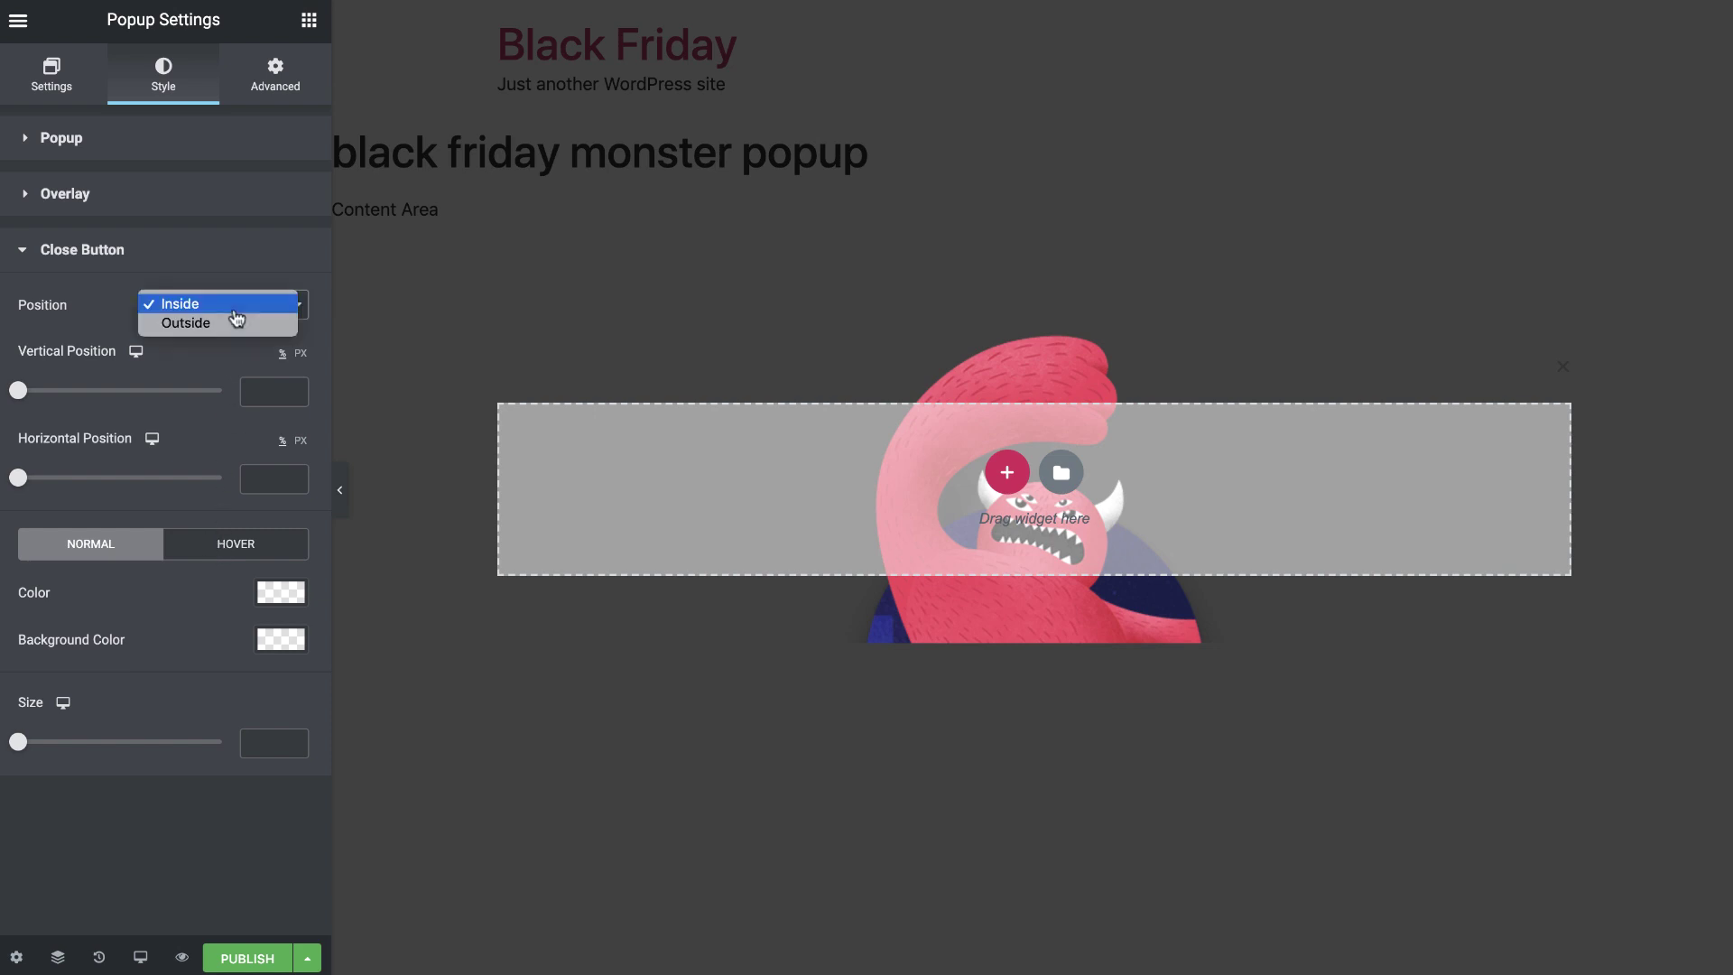
pyautogui.click(232, 323)
pyautogui.click(261, 391)
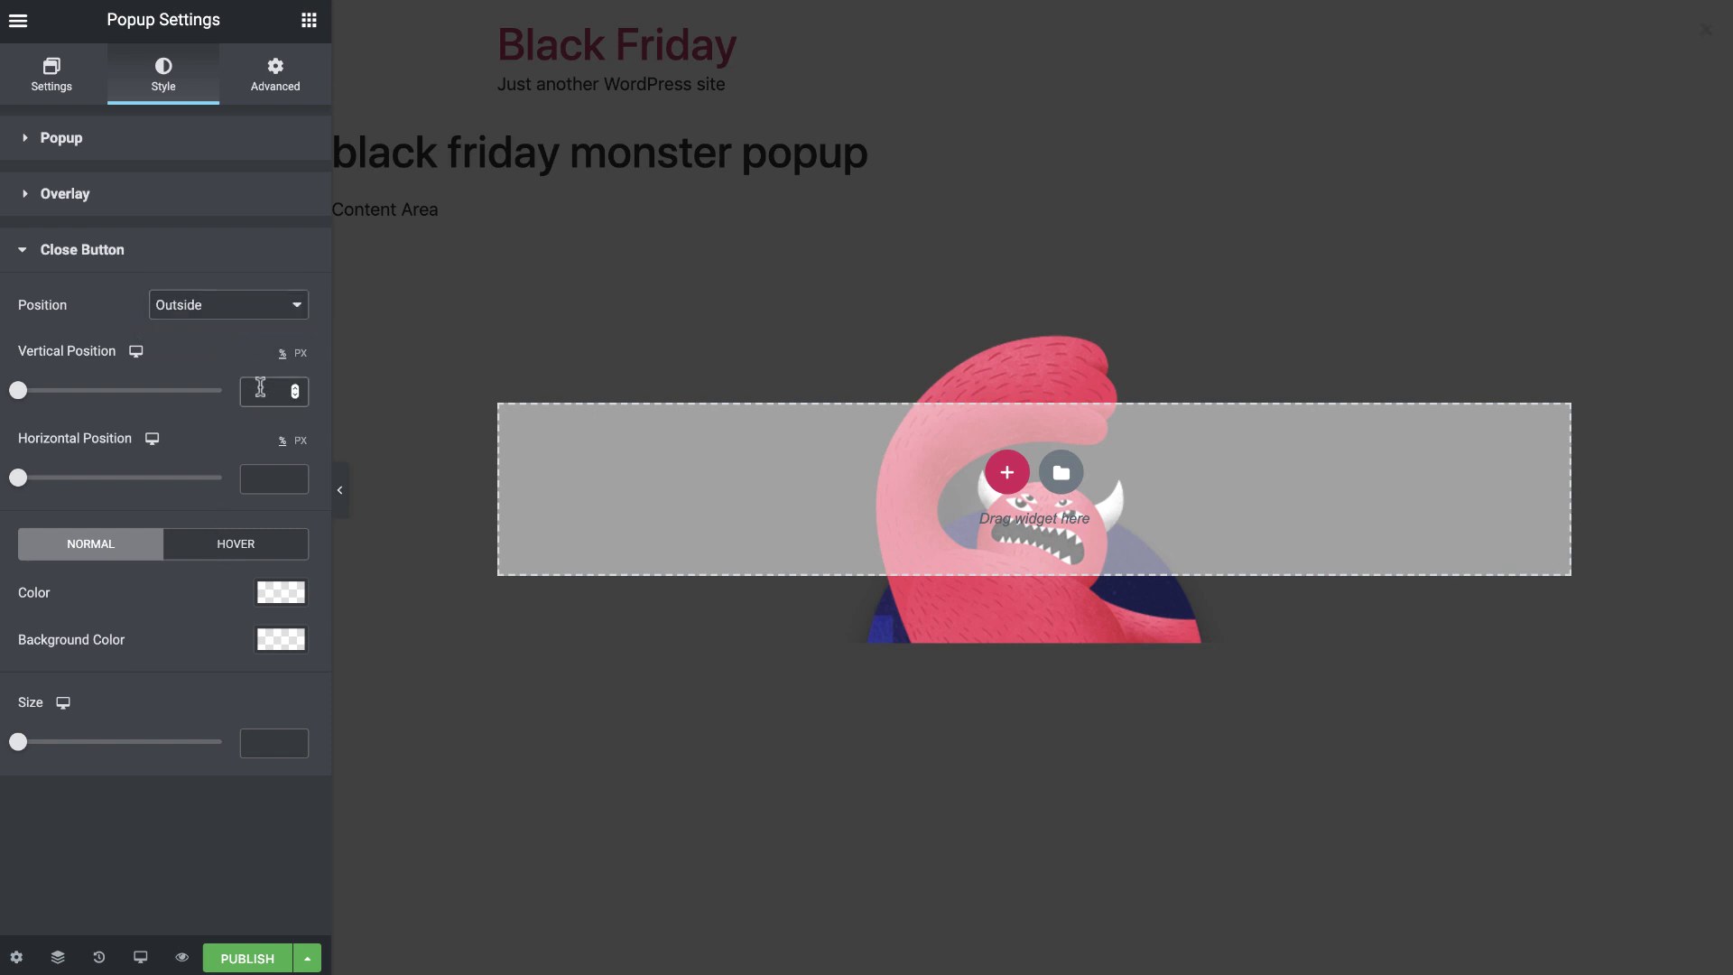
pyautogui.write('25')
pyautogui.click(264, 468)
pyautogui.write('33')
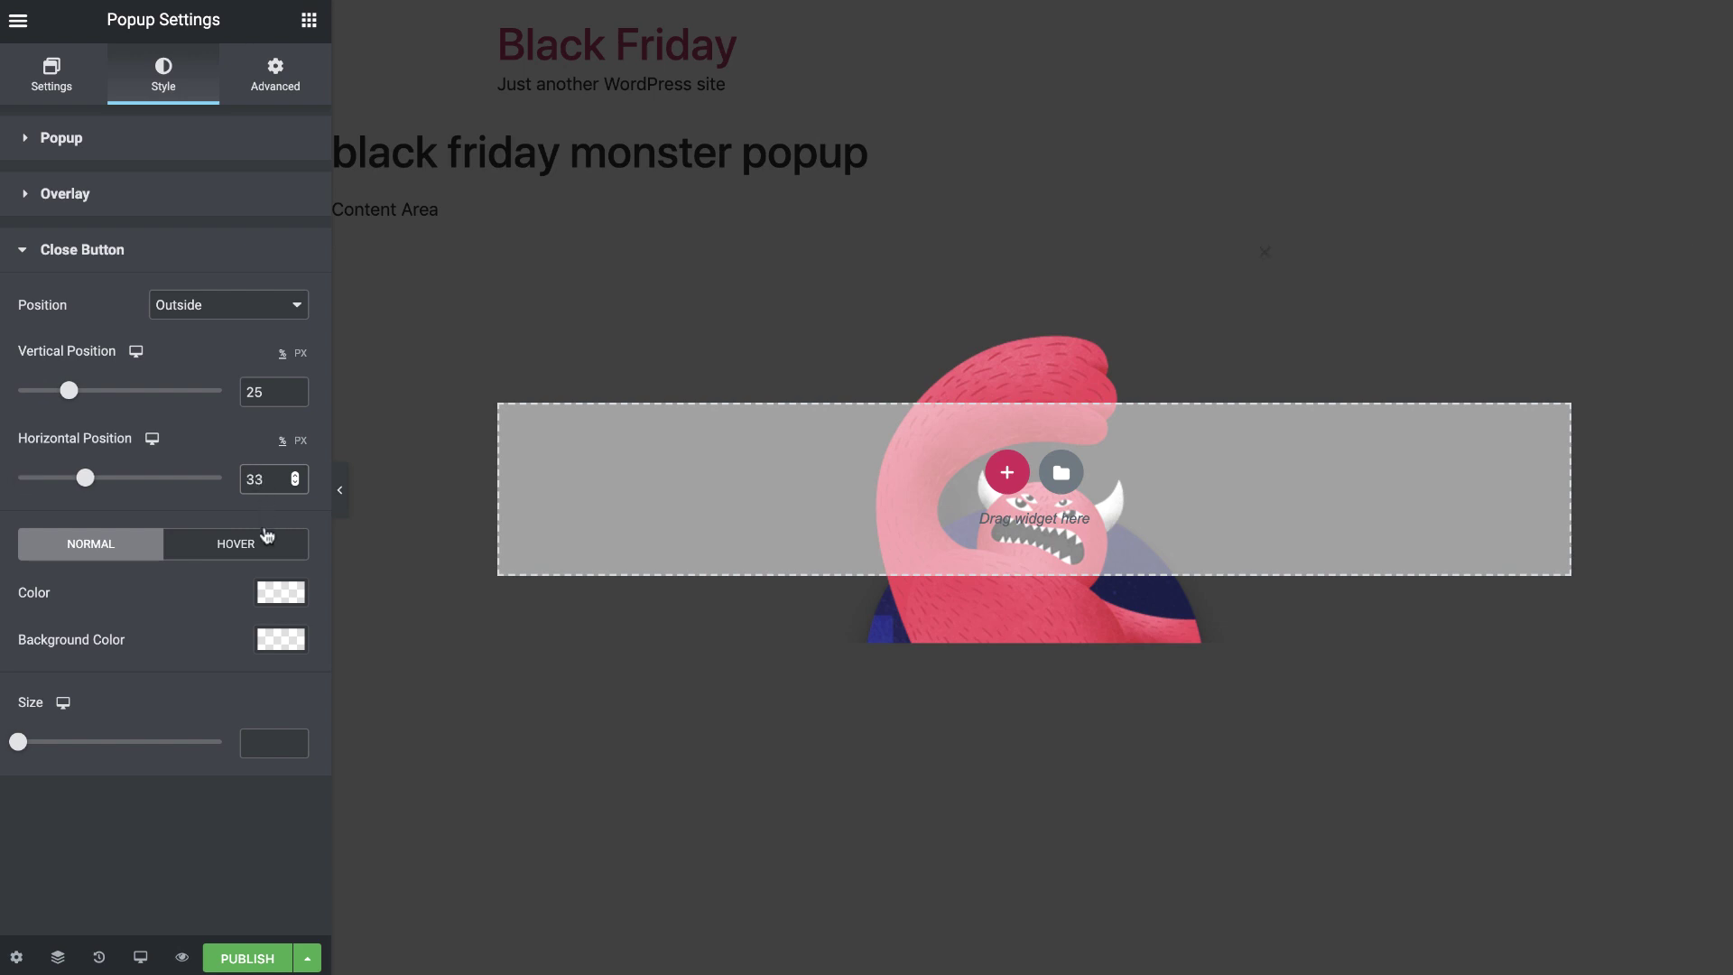
# Make the close button colour semi-transparent white.
pyautogui.click(276, 592)
pyautogui.click(253, 645)
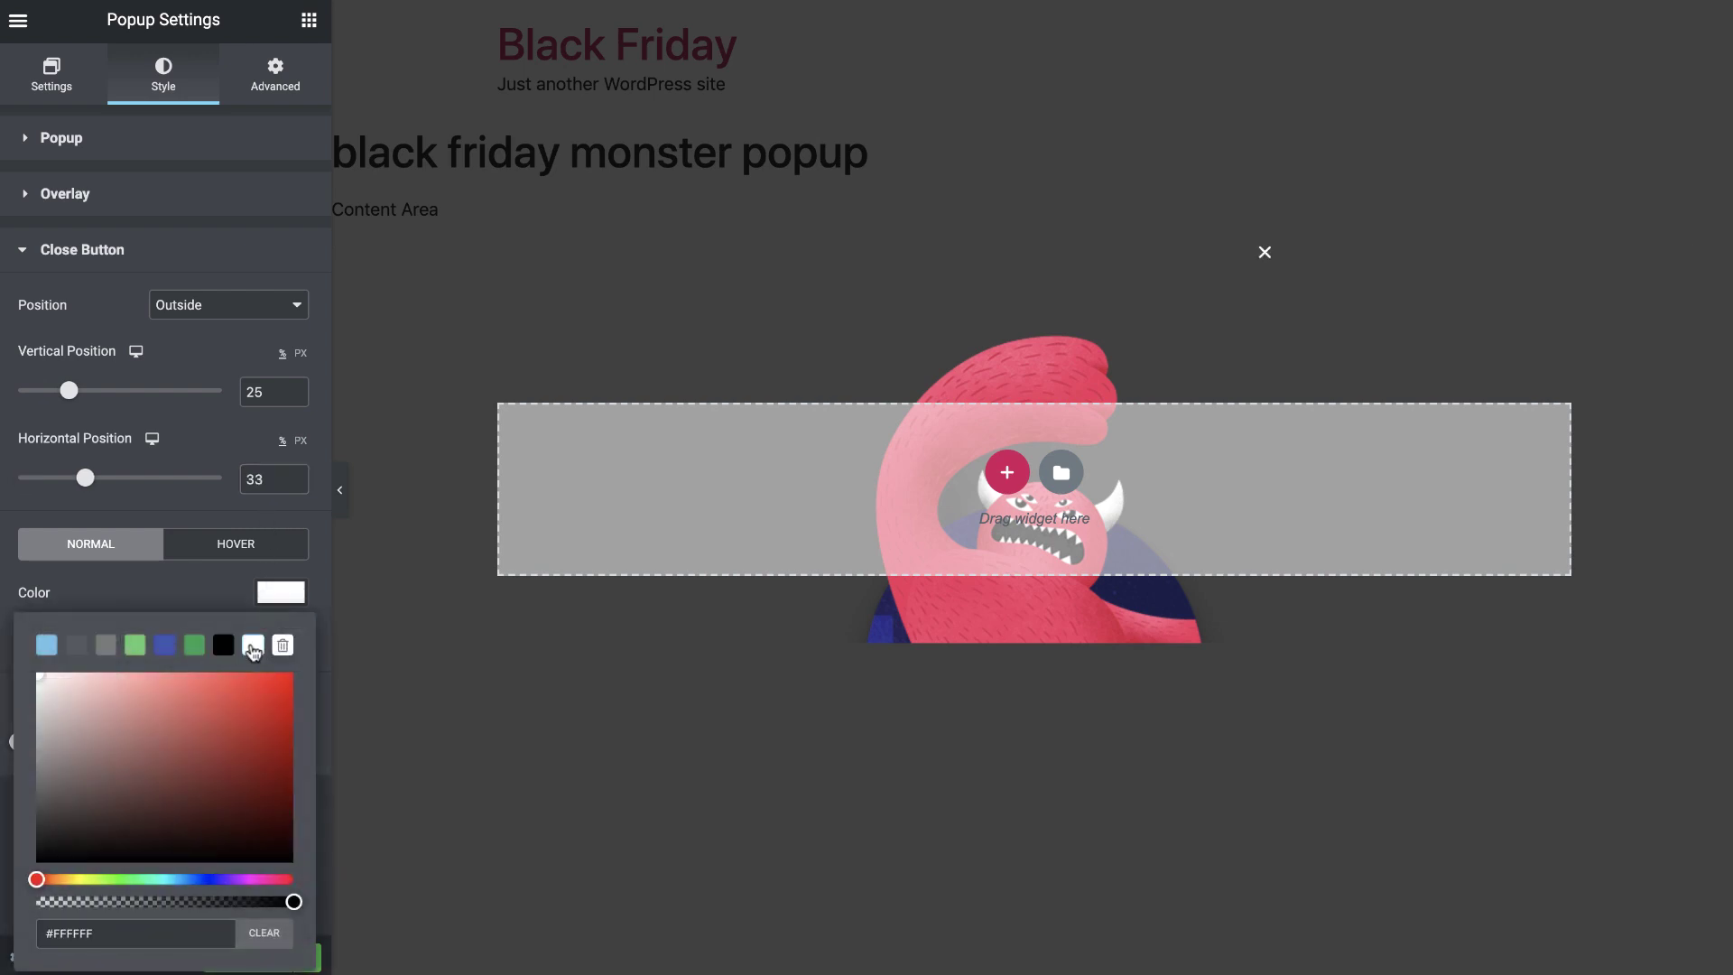
pyautogui.moveTo(294, 902); pyautogui.dragTo(155, 899)
pyautogui.click(289, 596)
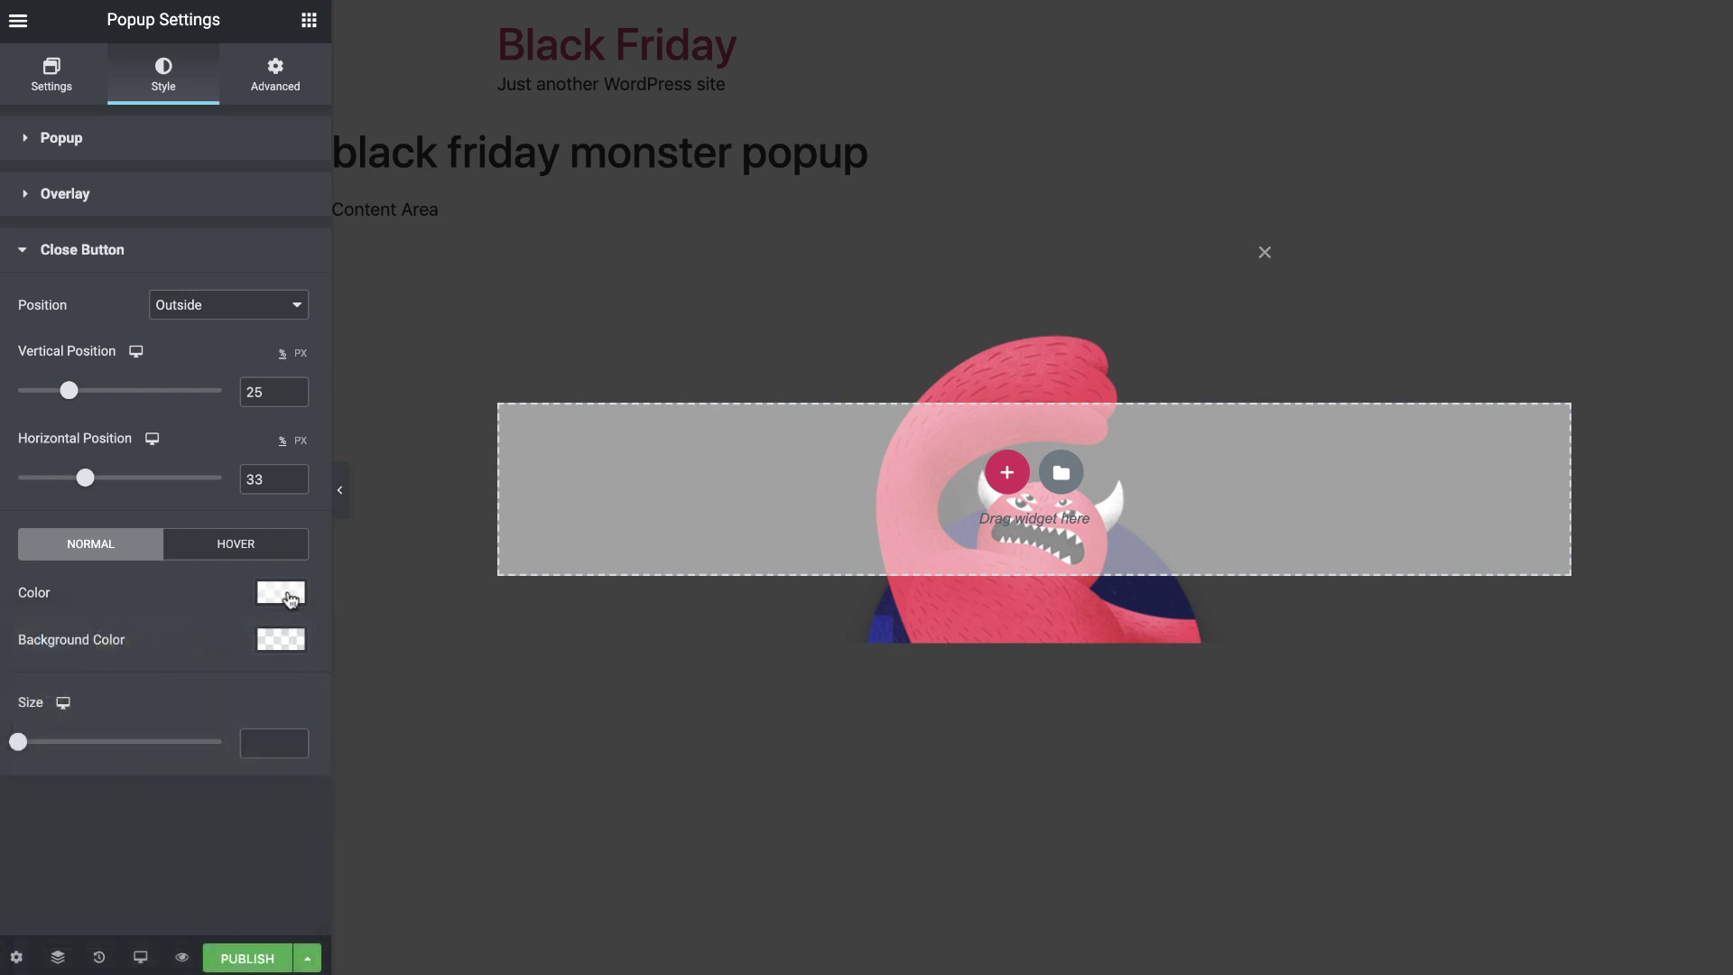
# Set the close button's hover colour to semi-transparent white and its size to 21.
pyautogui.click(260, 542)
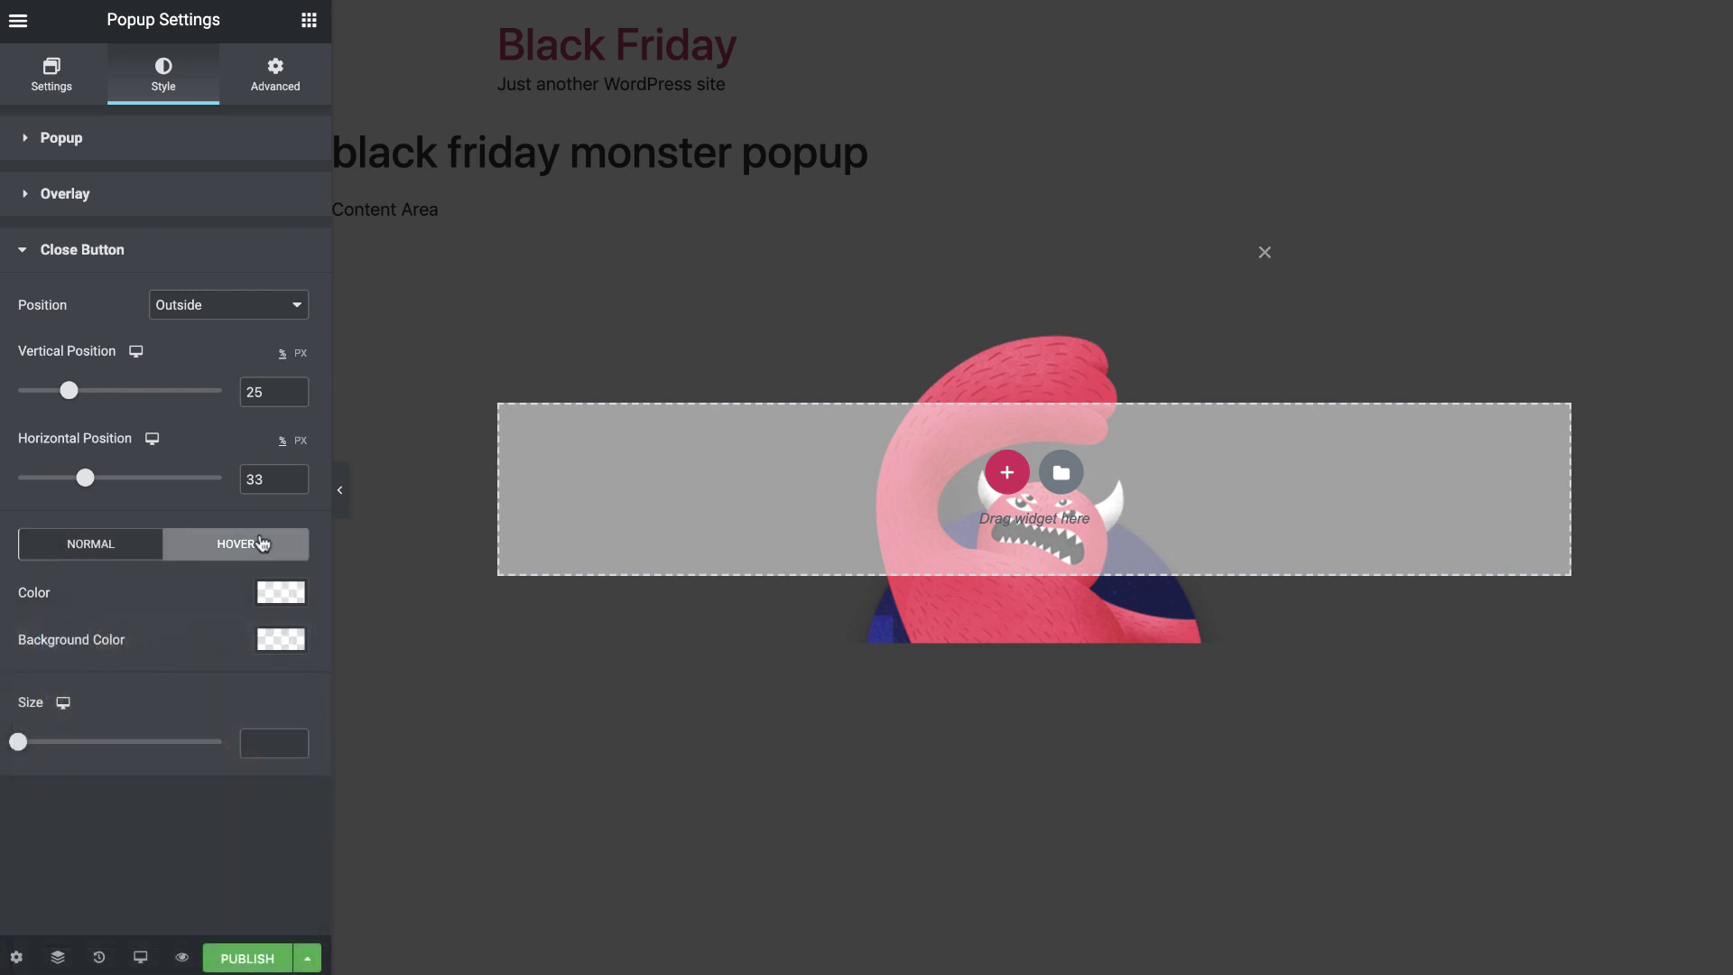
pyautogui.click(280, 594)
pyautogui.click(253, 646)
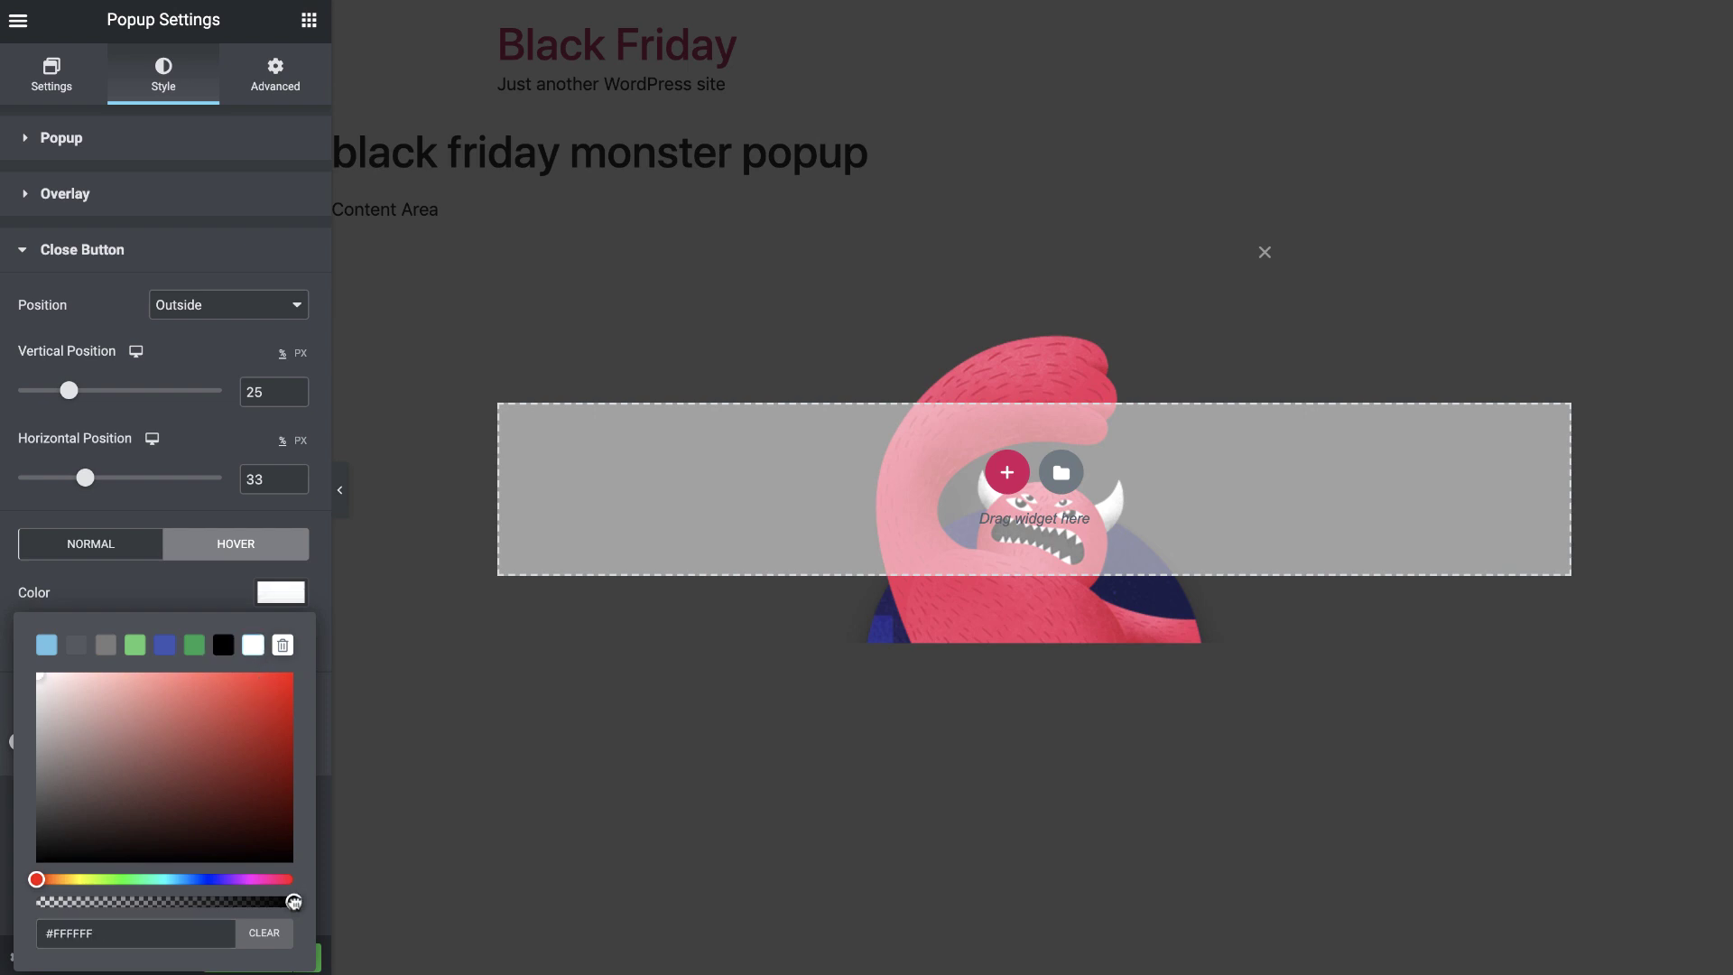
pyautogui.moveTo(293, 901); pyautogui.dragTo(207, 899)
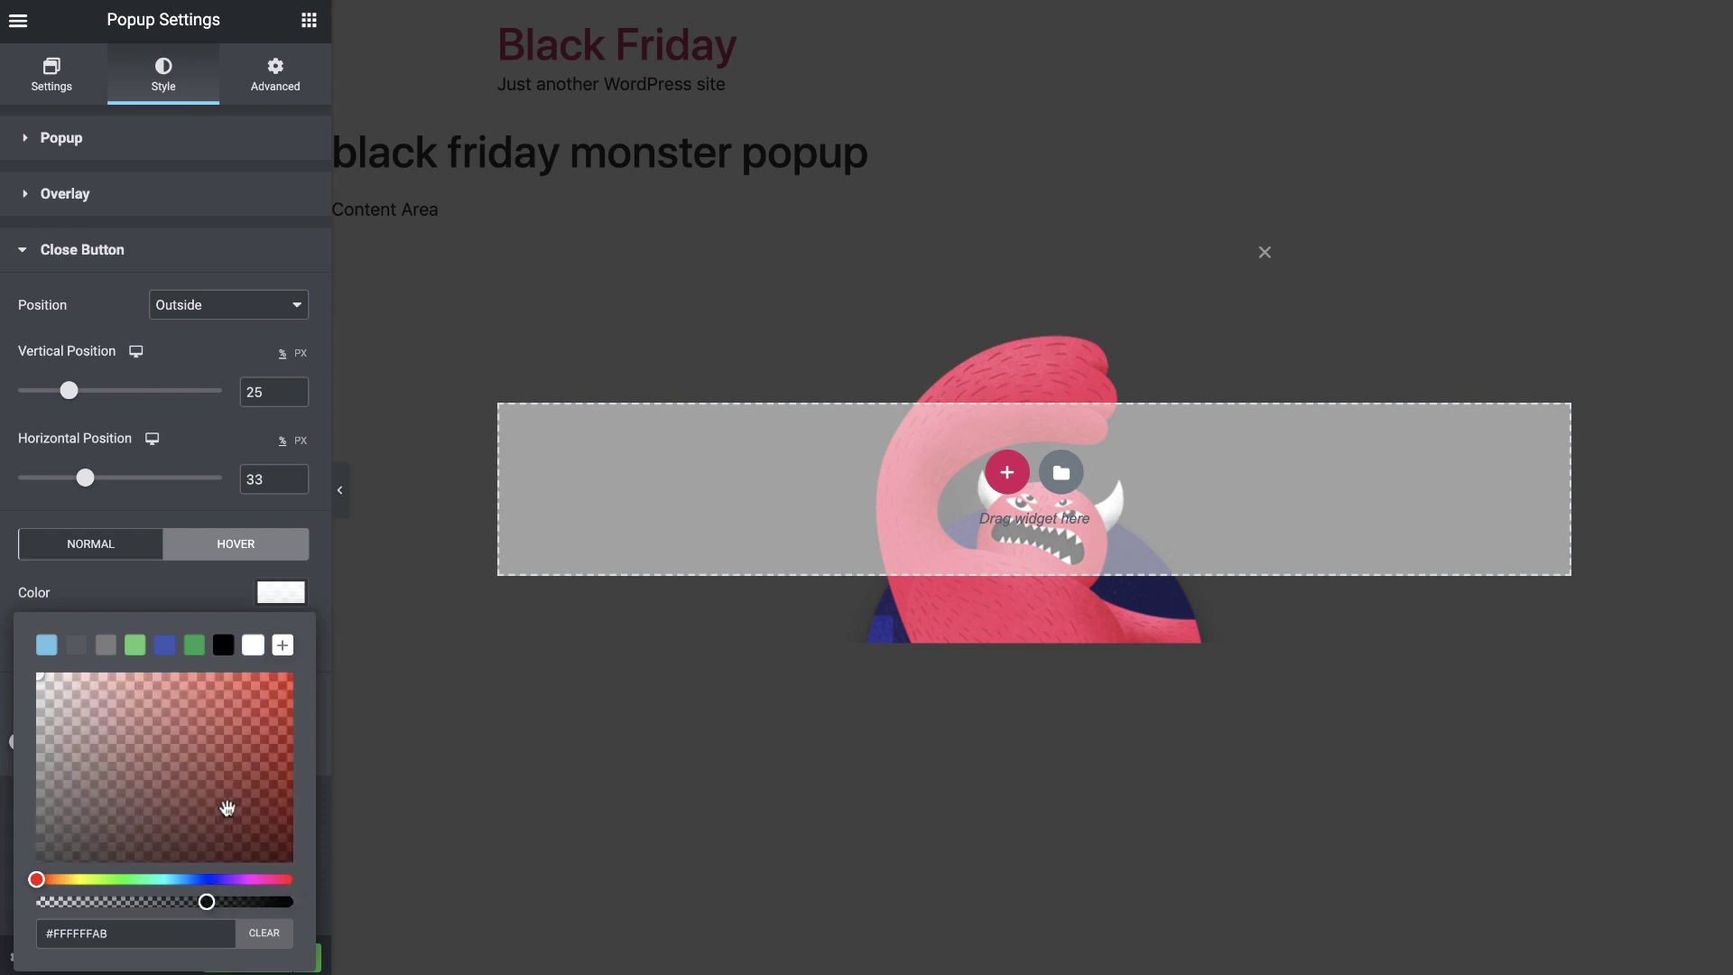
pyautogui.click(281, 594)
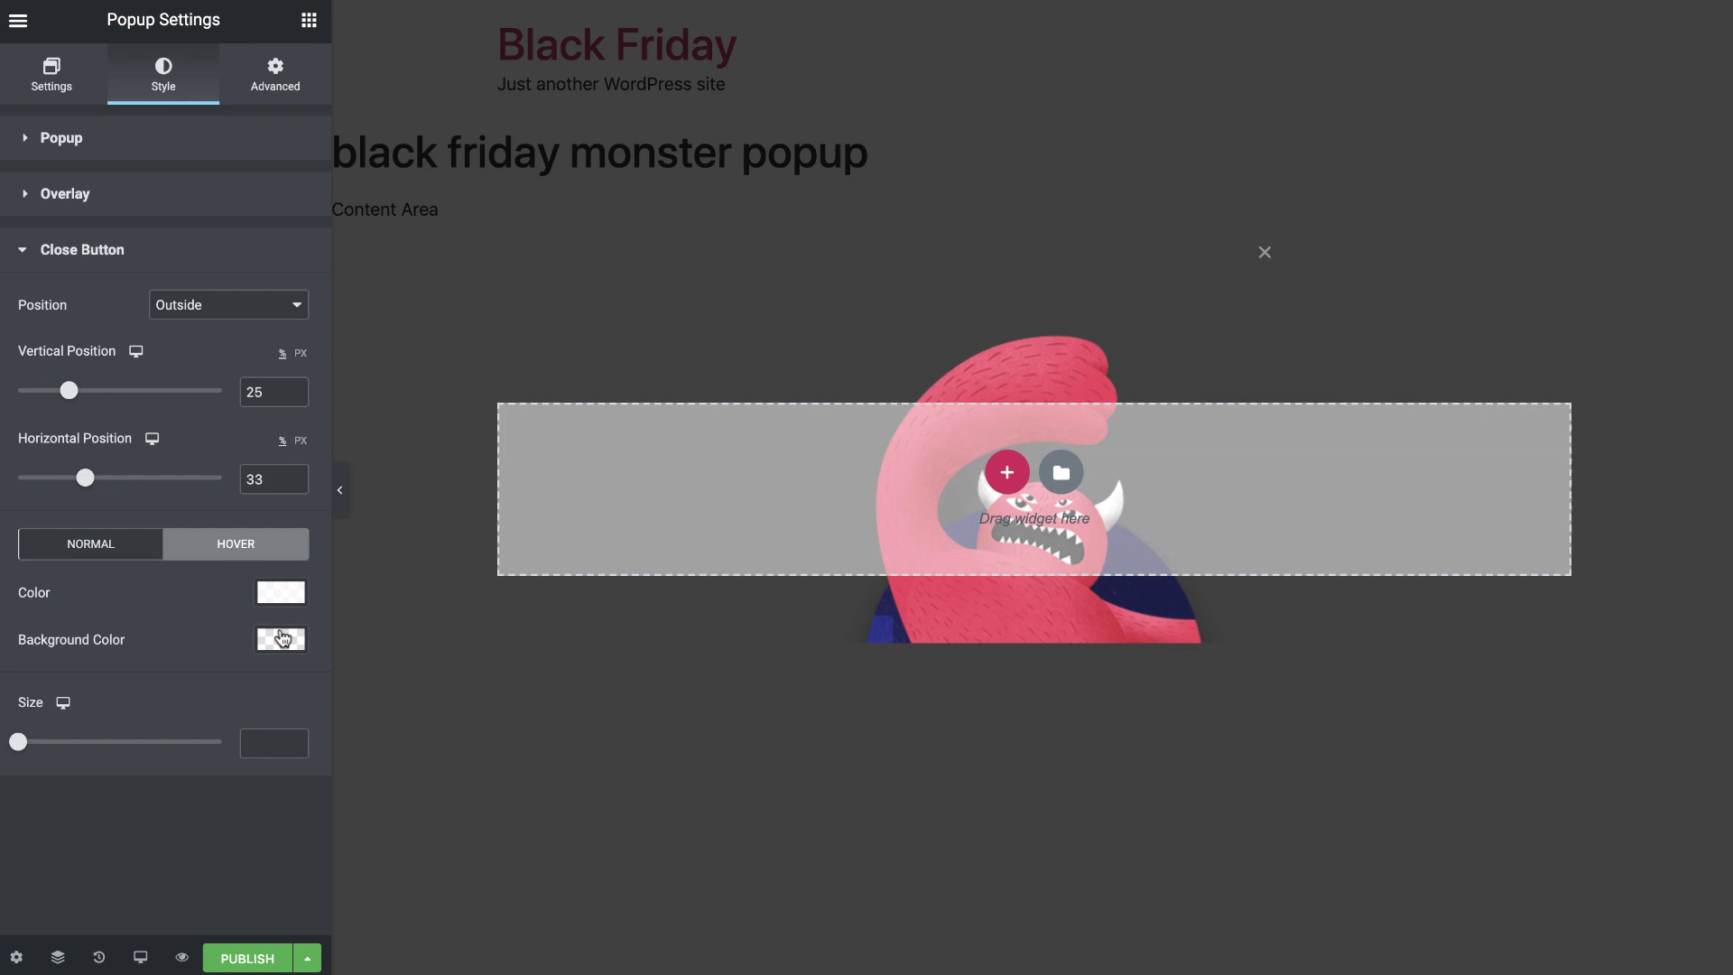
pyautogui.click(271, 743)
pyautogui.write('21')
# Give the popup 200 padding on all four sides in its Advanced settings.
pyautogui.click(291, 91)
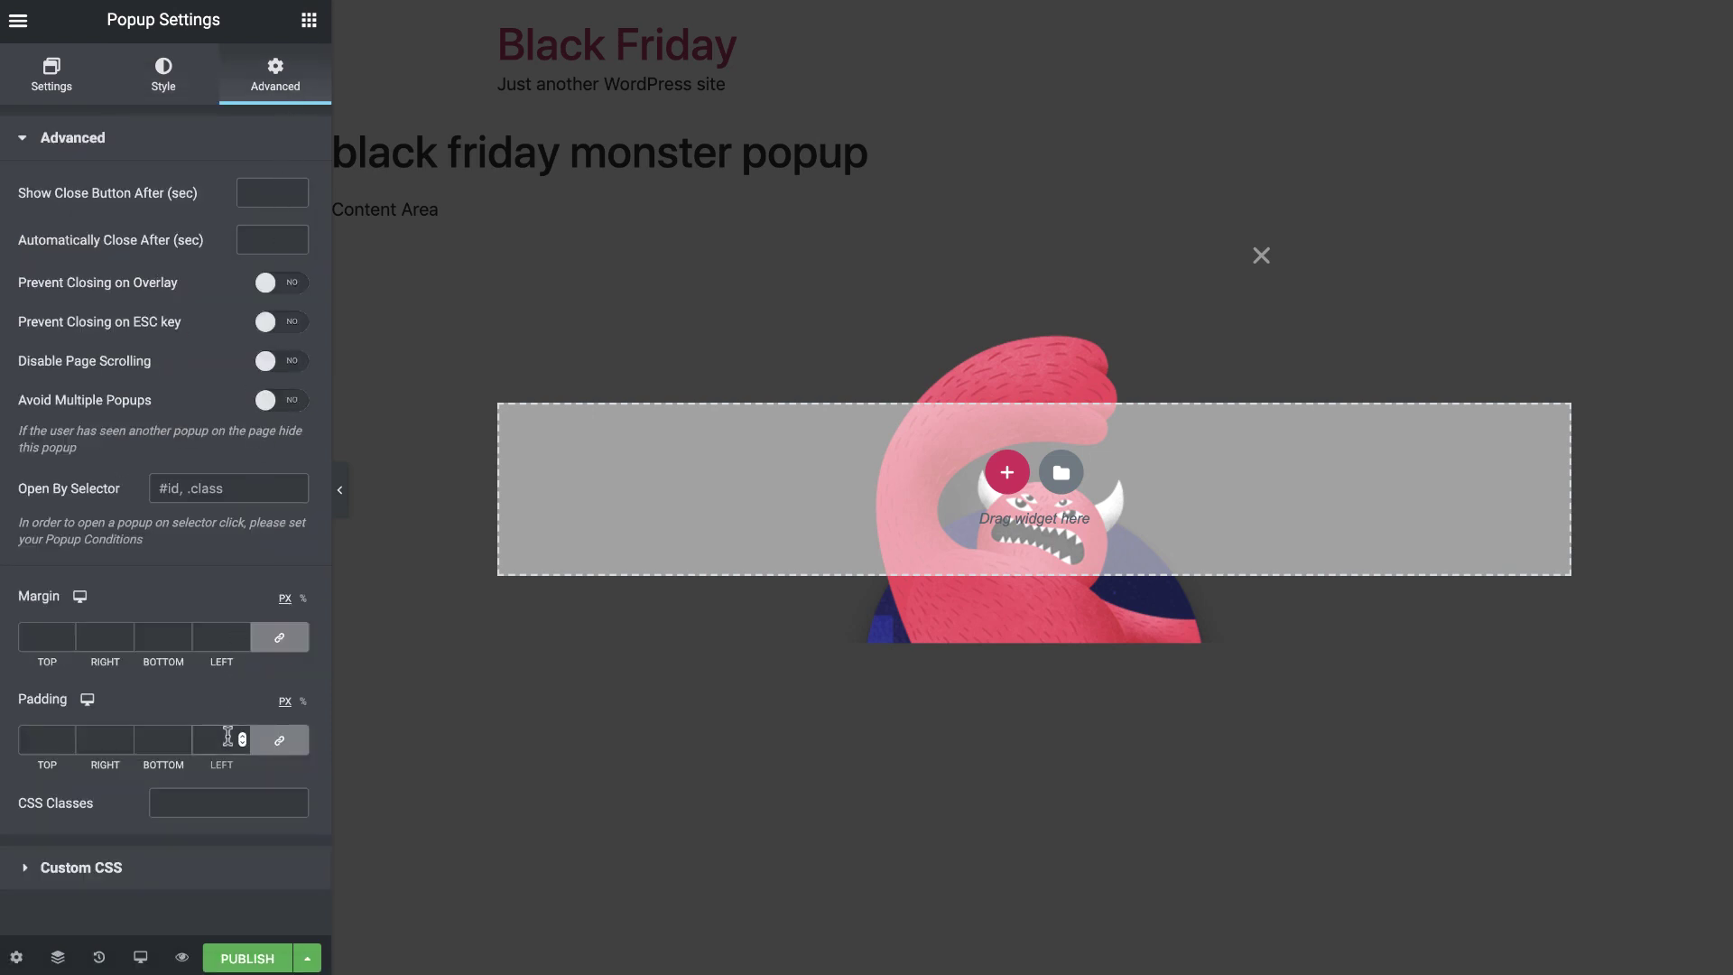
pyautogui.write('200')
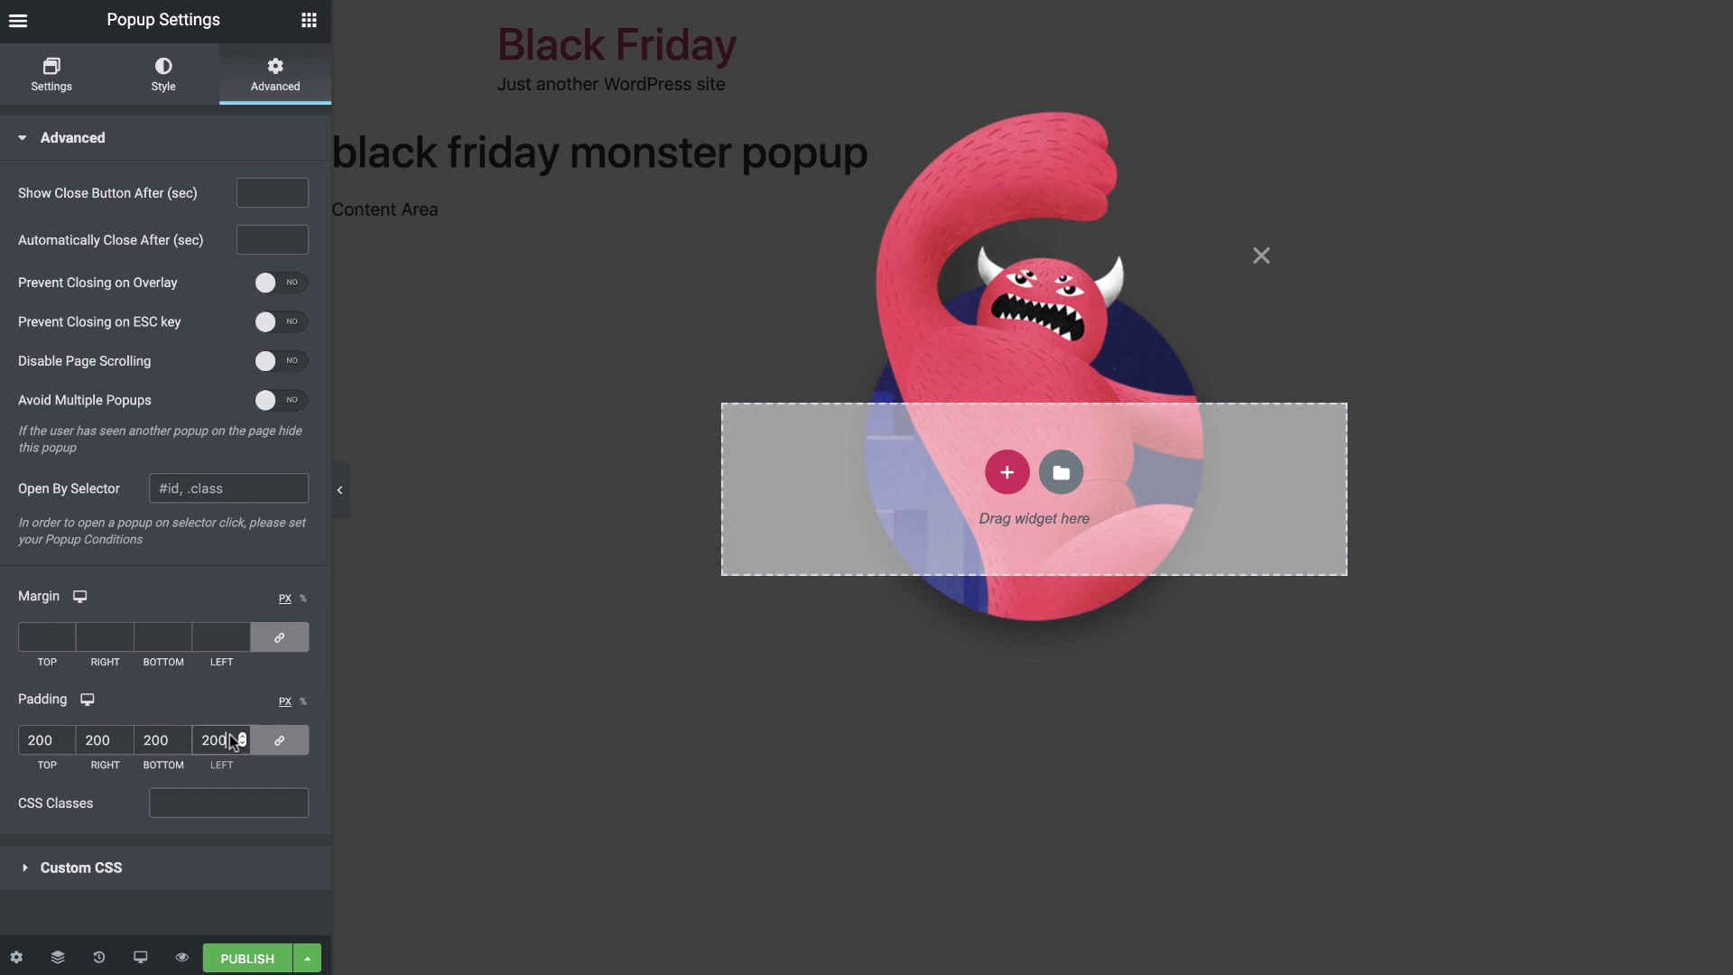
pyautogui.click(308, 20)
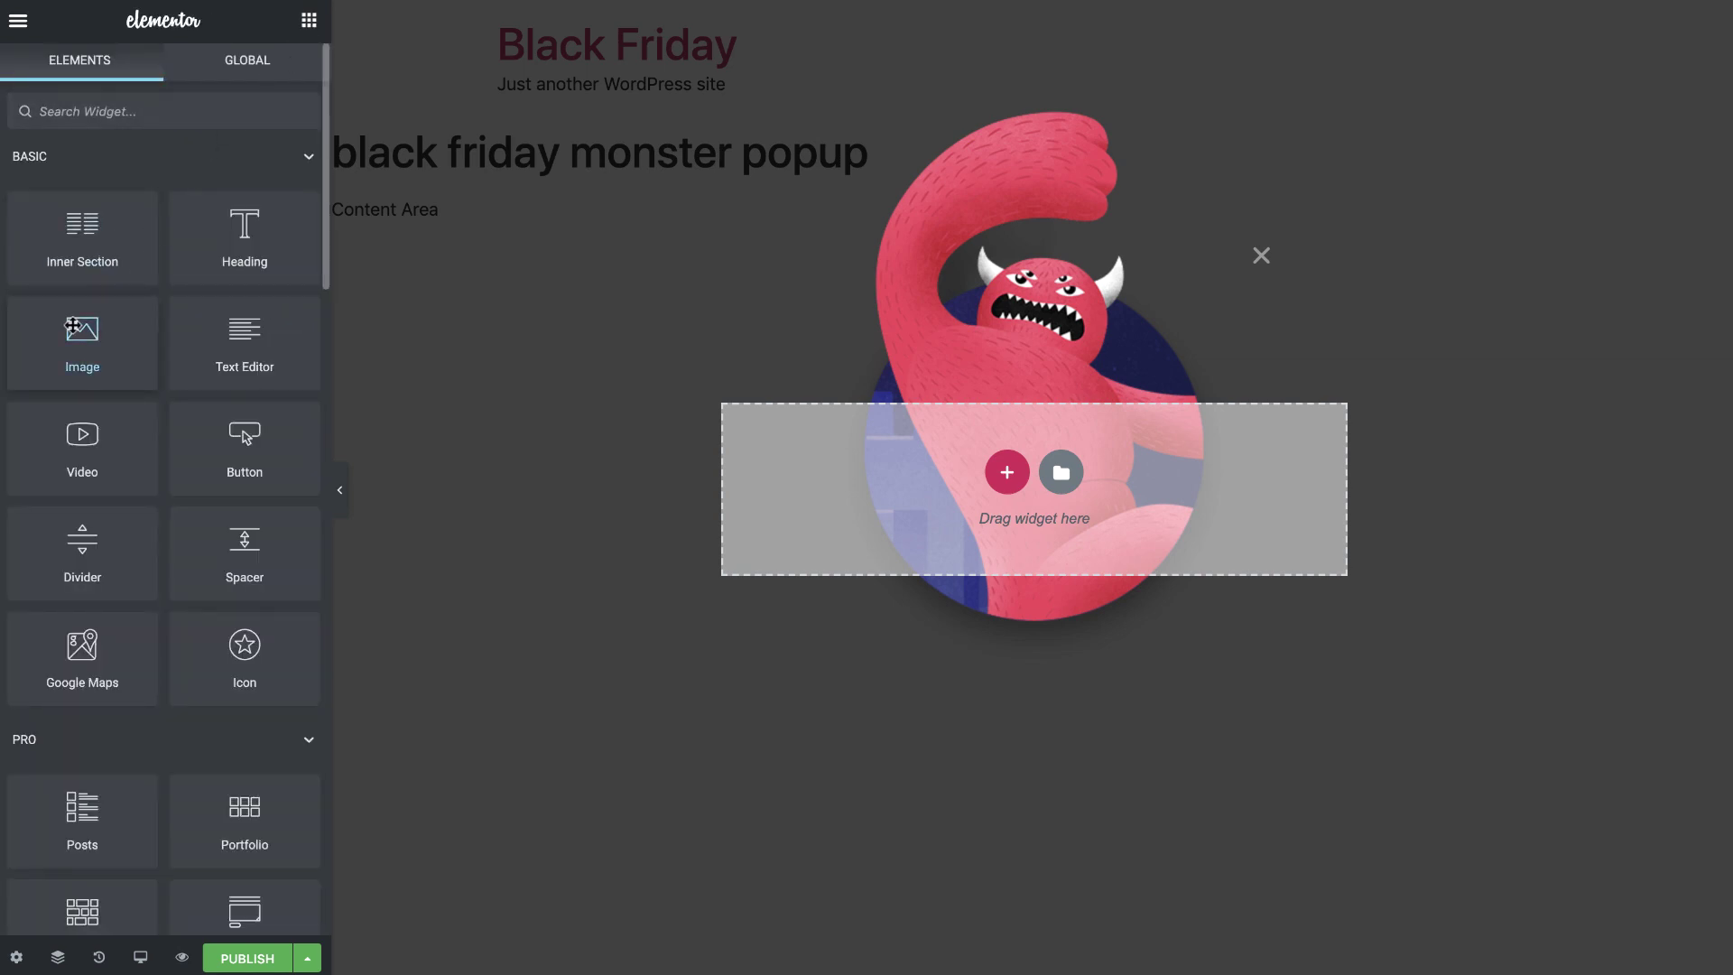
# Add an Image widget showing helicopter-left.png to the popup, with width 100.
pyautogui.moveTo(82, 336); pyautogui.dragTo(864, 459)
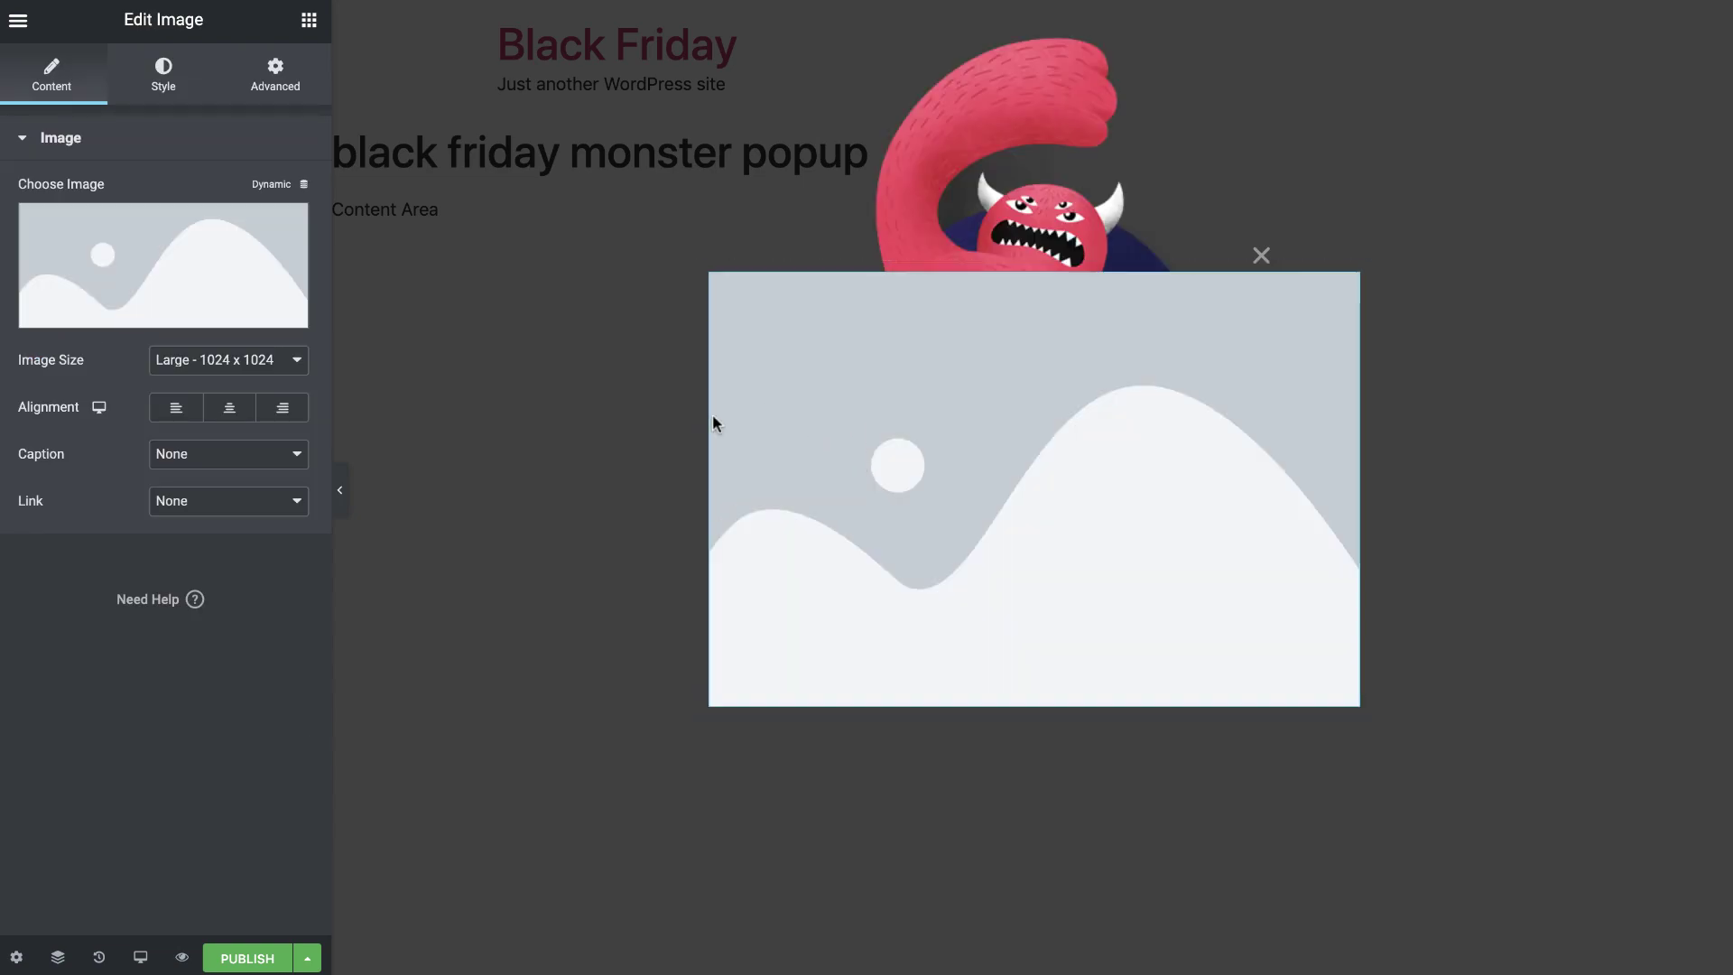
pyautogui.click(231, 283)
pyautogui.click(1270, 615)
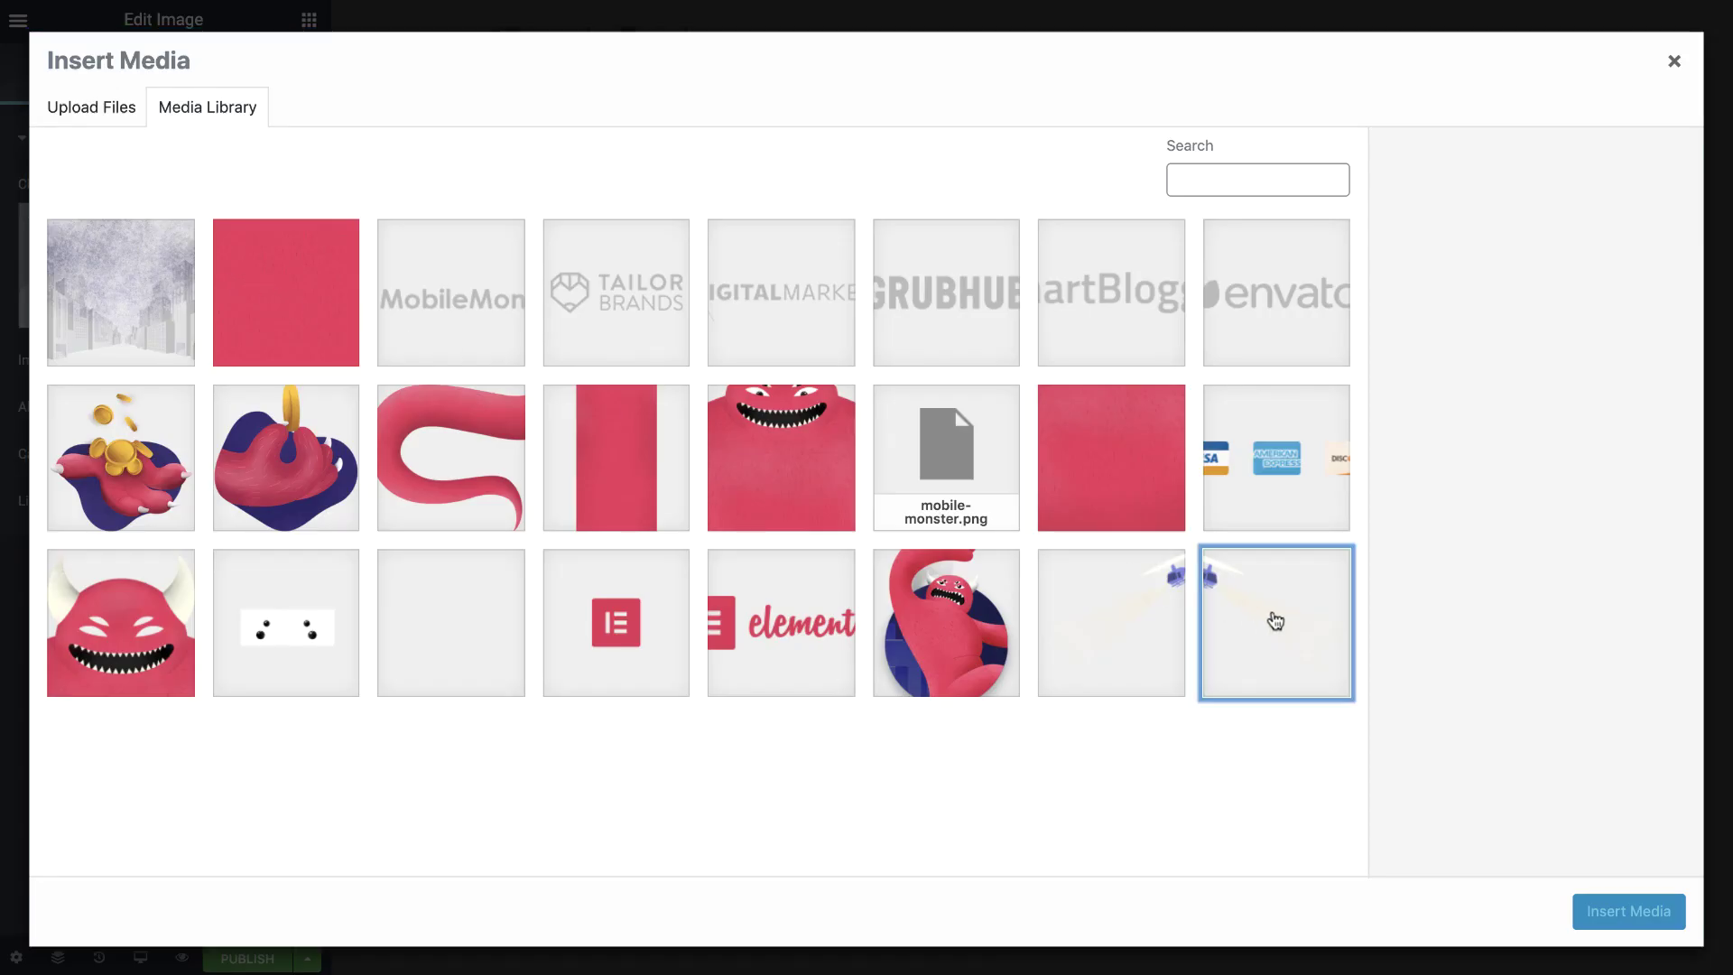
pyautogui.click(1605, 910)
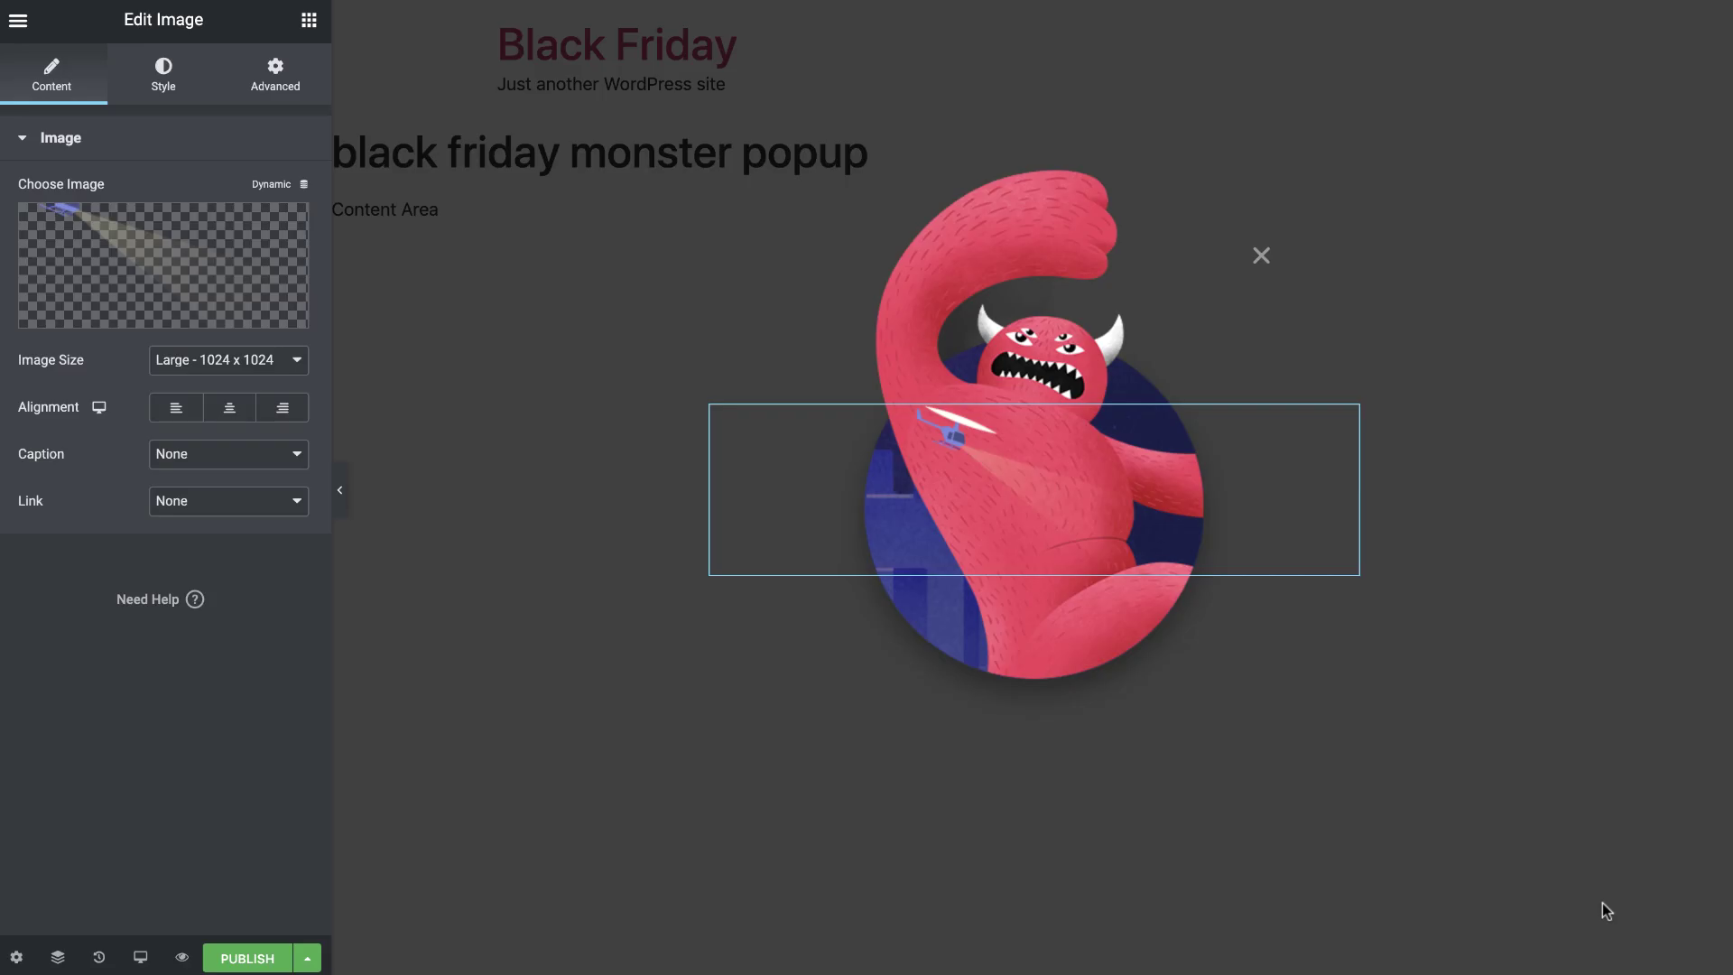
pyautogui.click(174, 72)
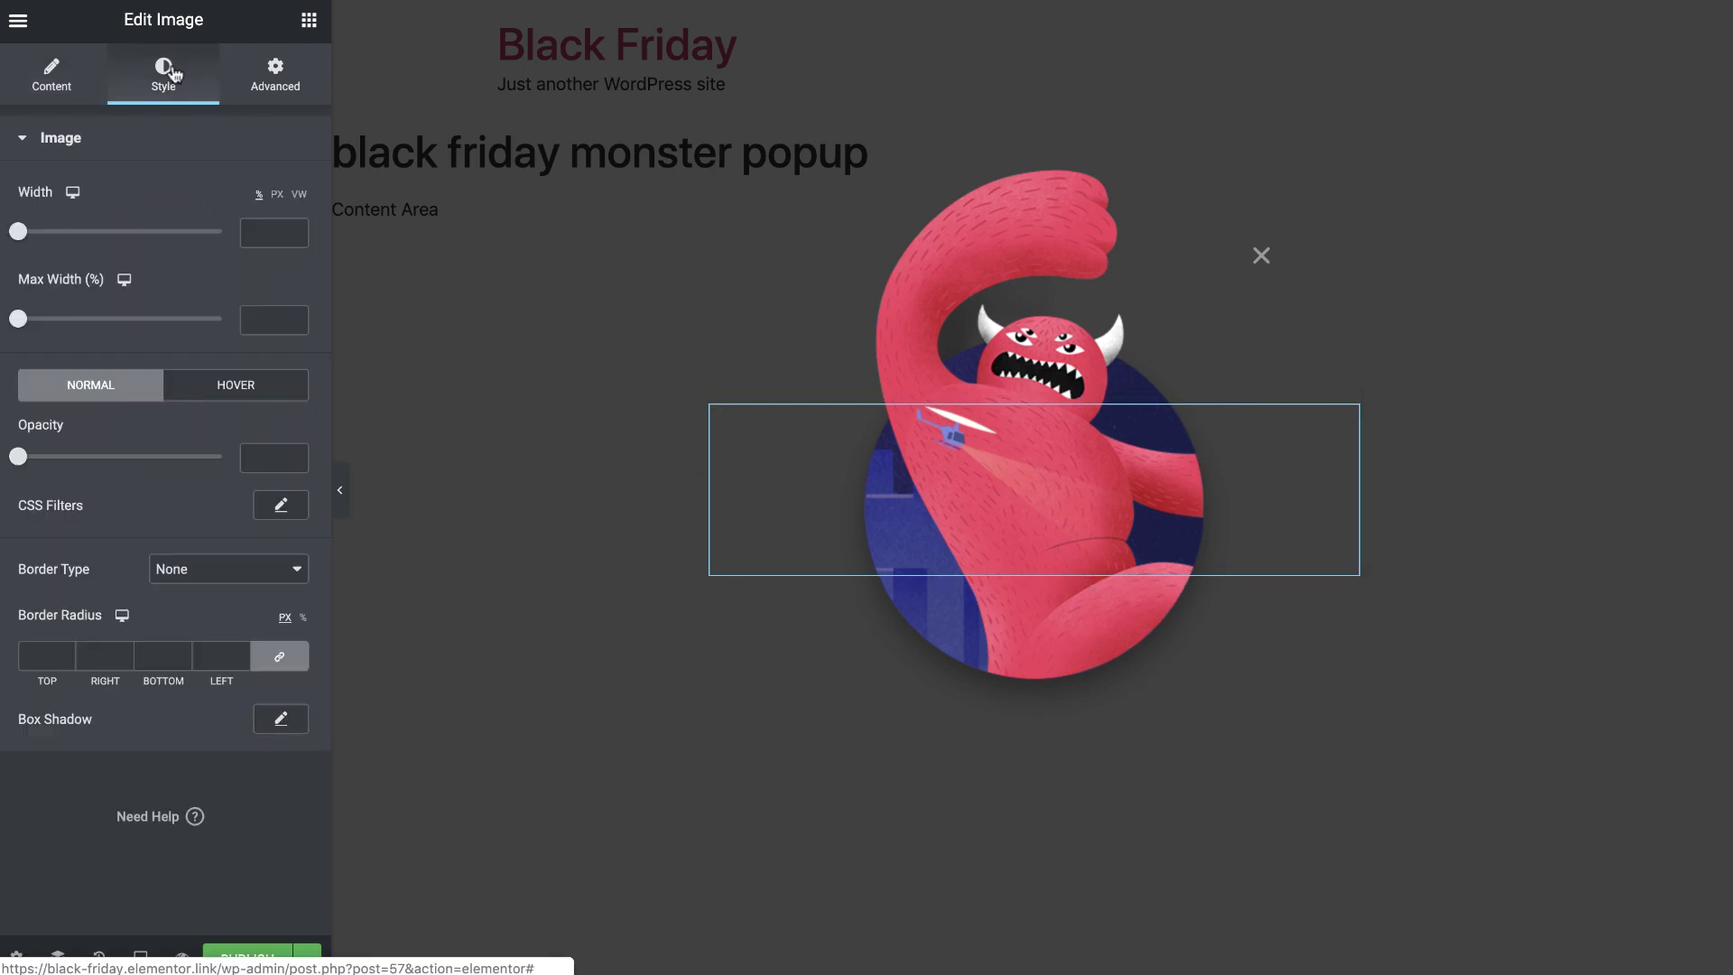
pyautogui.click(271, 233)
pyautogui.write('100')
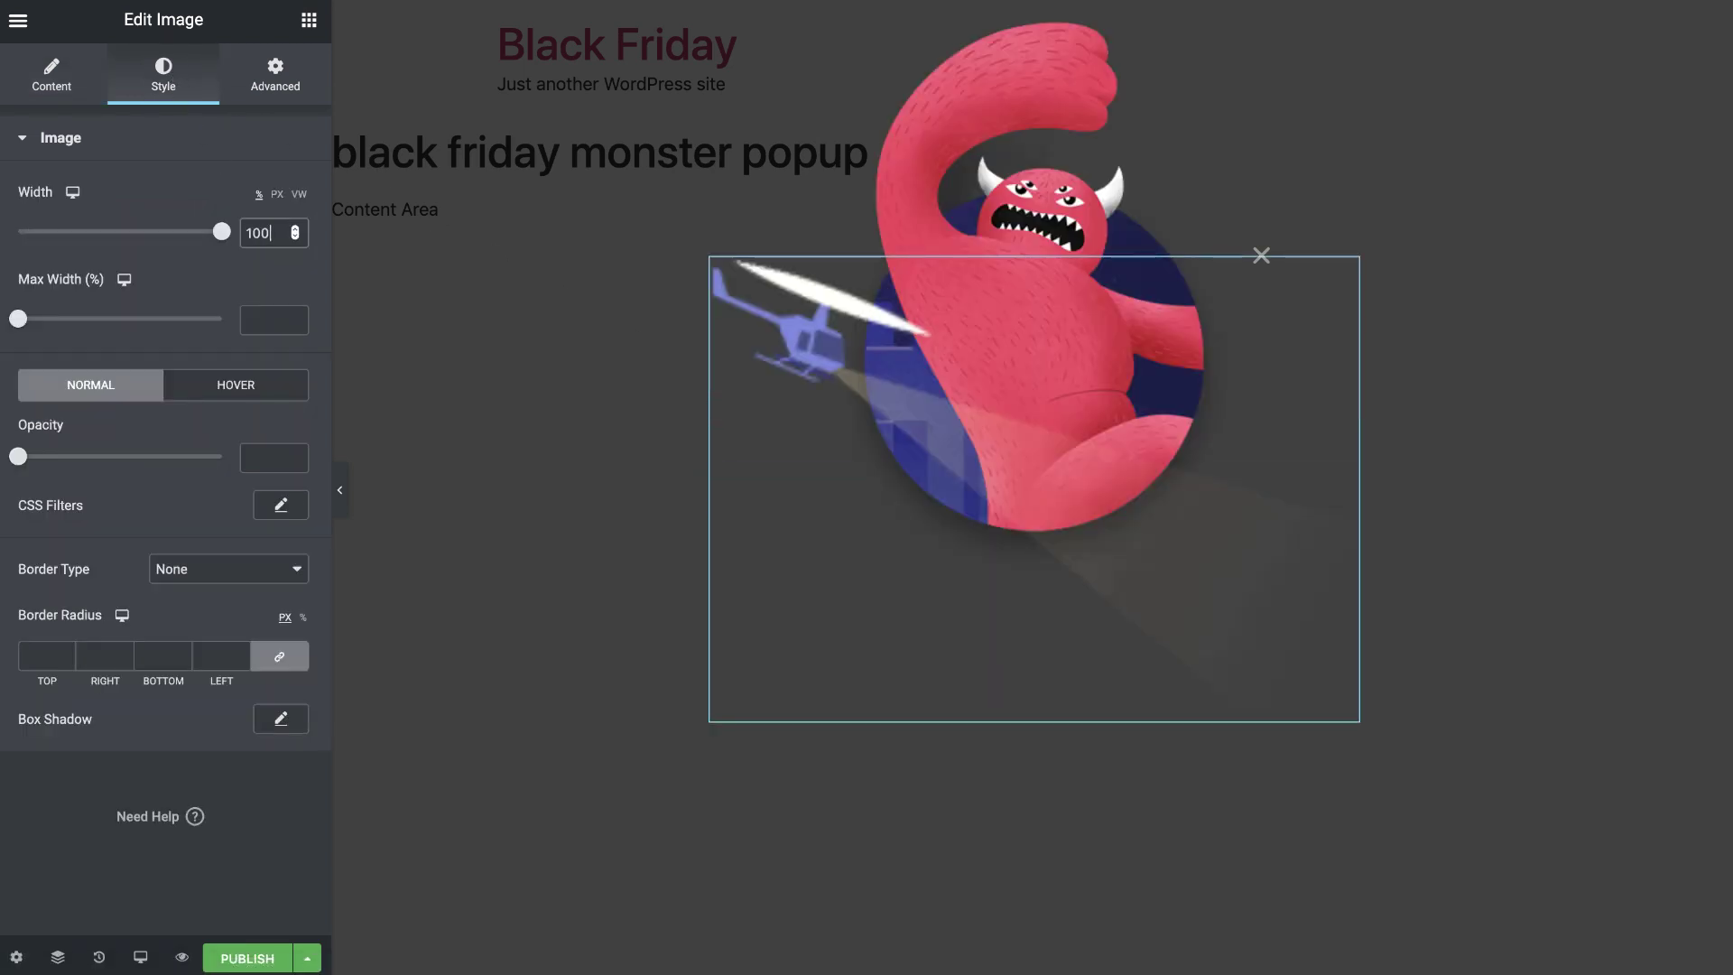
# Give the helicopter image a custom 270 px width and Absolute positioning.
pyautogui.click(274, 81)
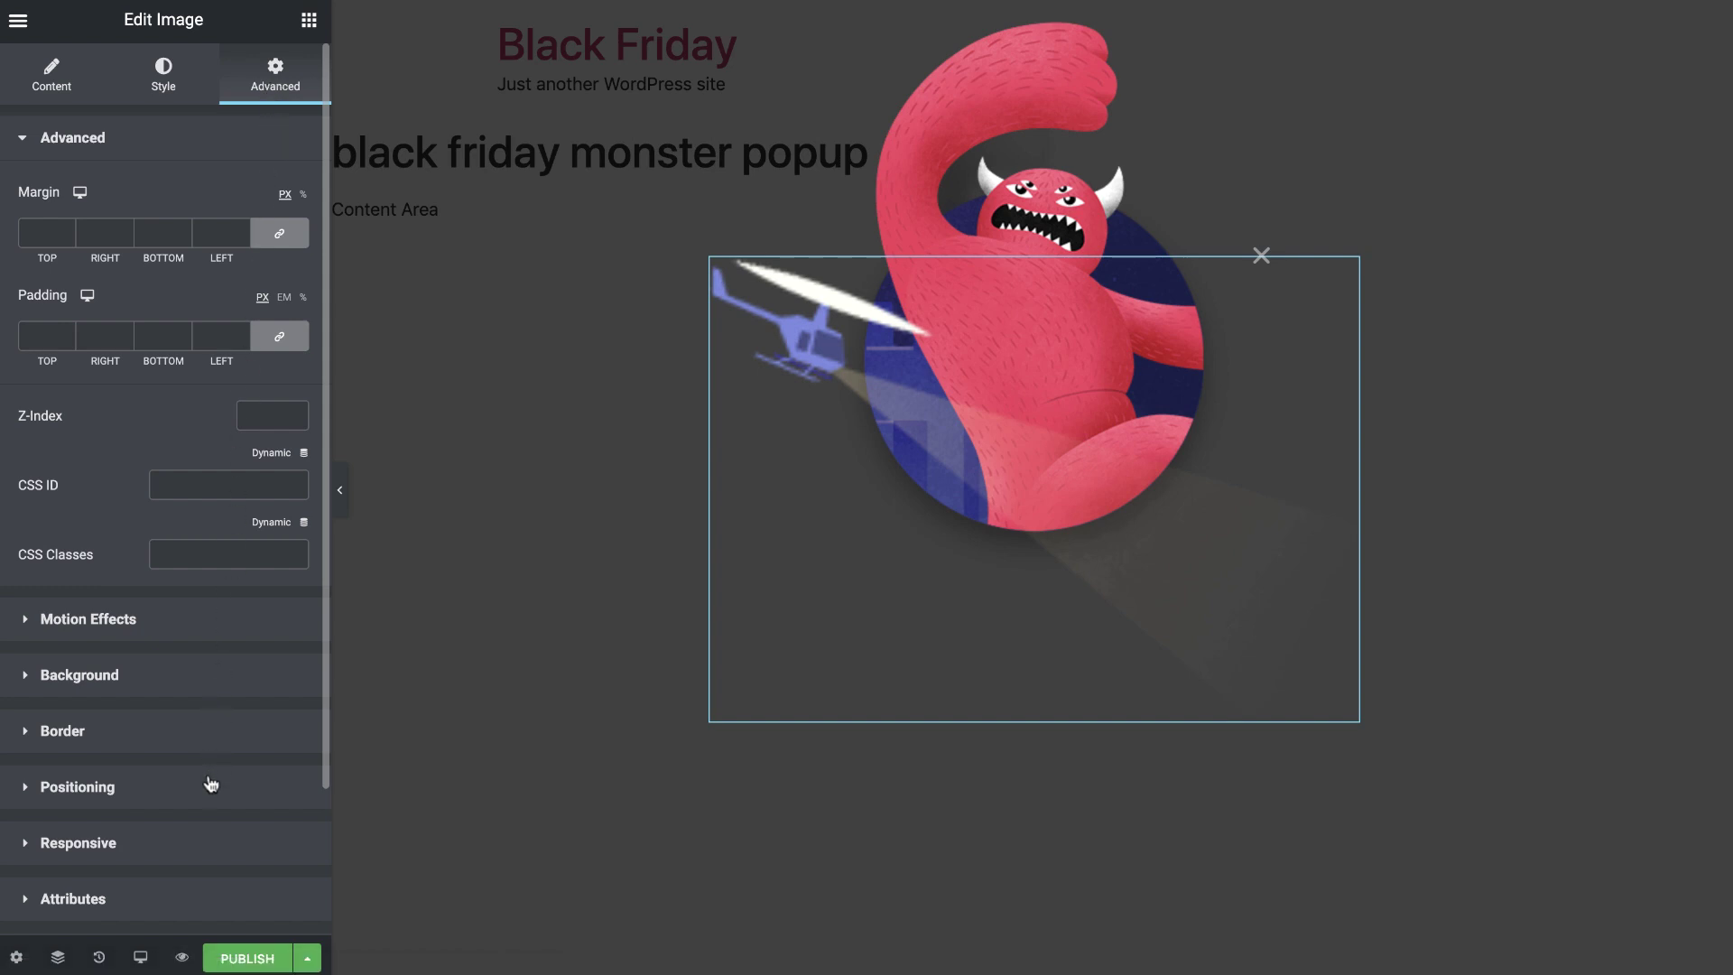
pyautogui.click(209, 785)
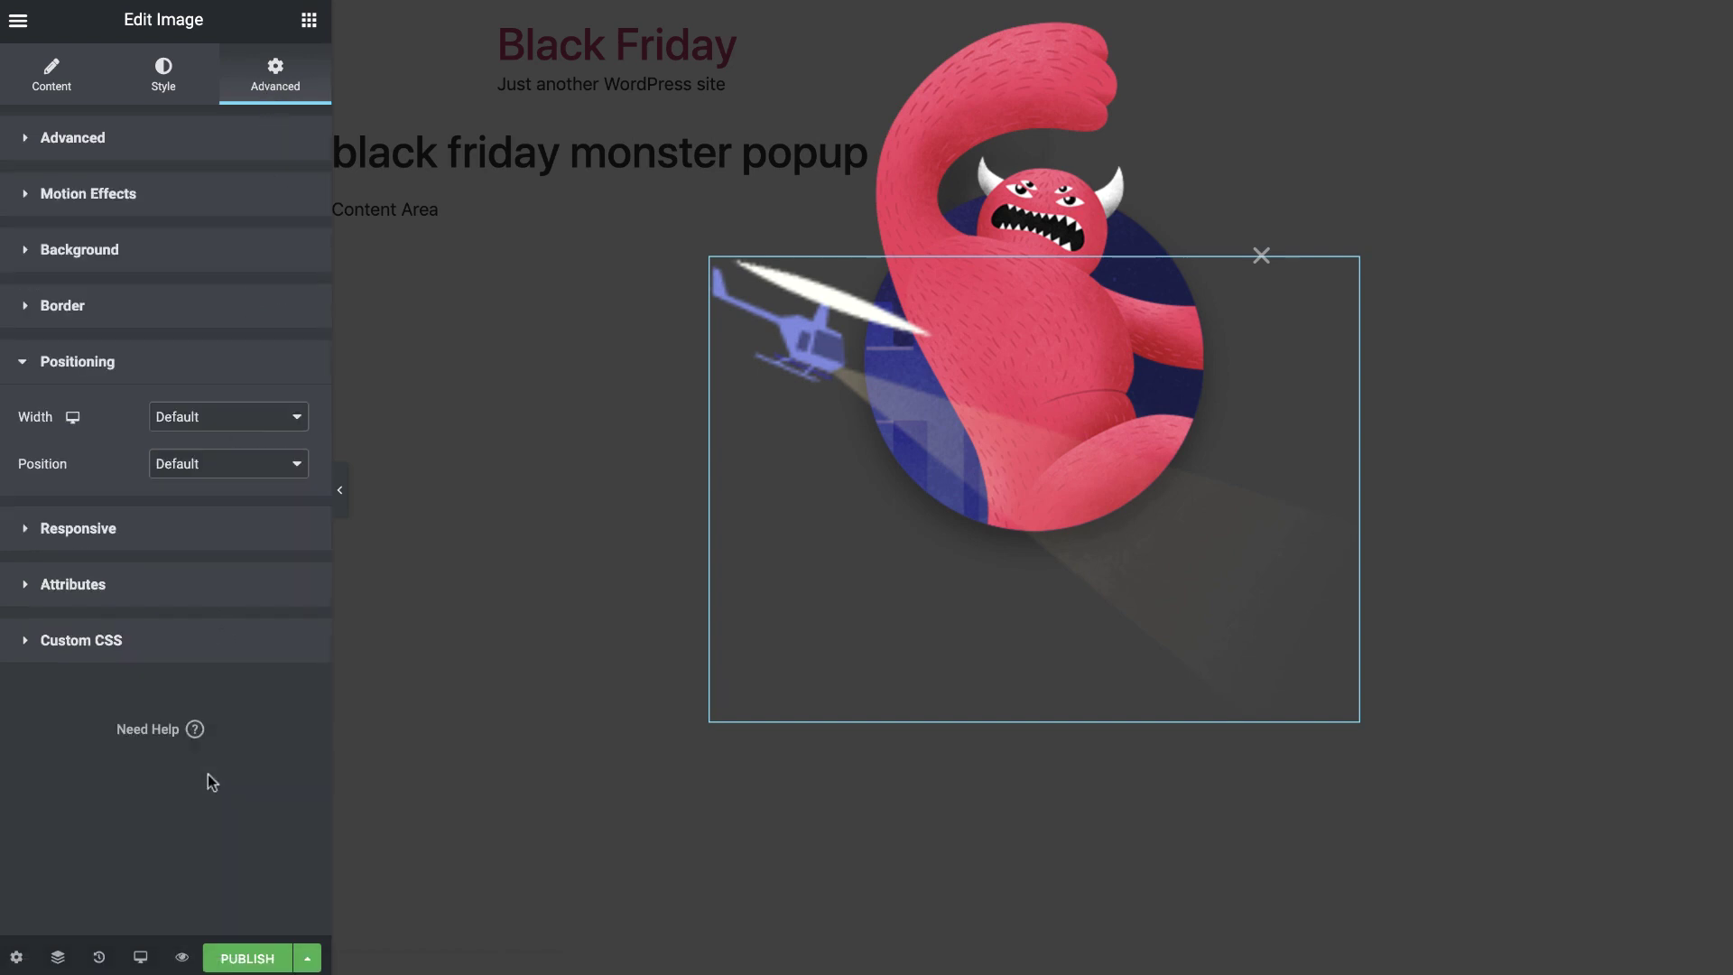
pyautogui.click(240, 416)
pyautogui.click(223, 473)
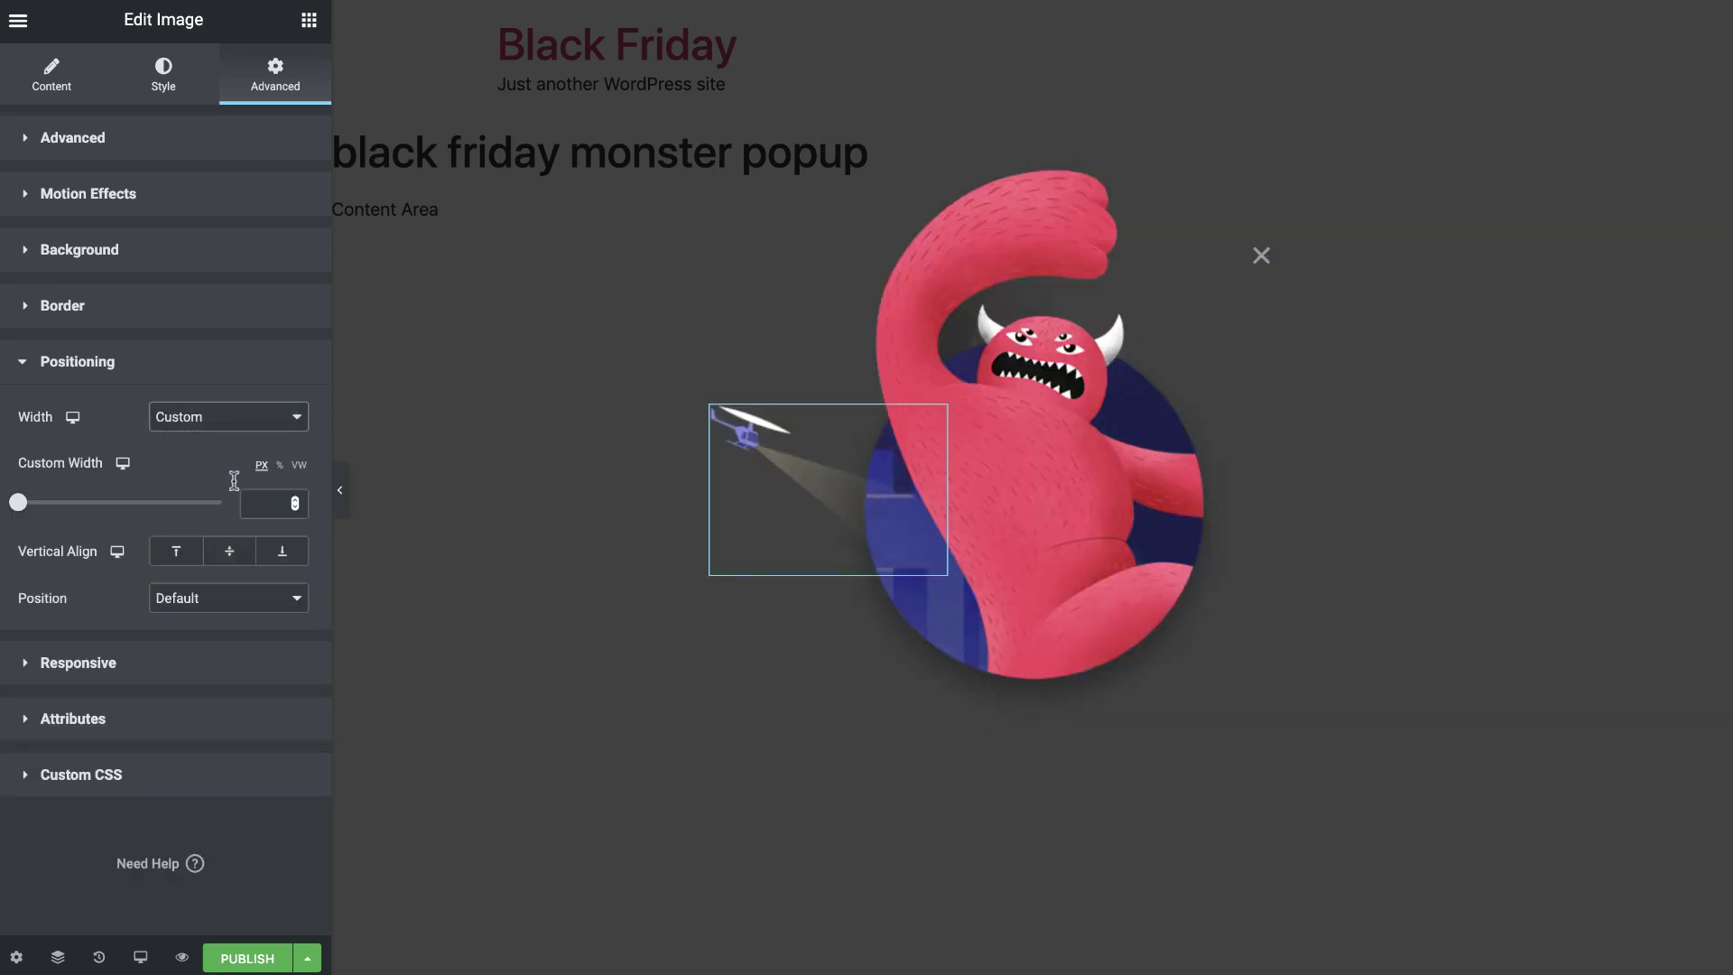
pyautogui.write('270')
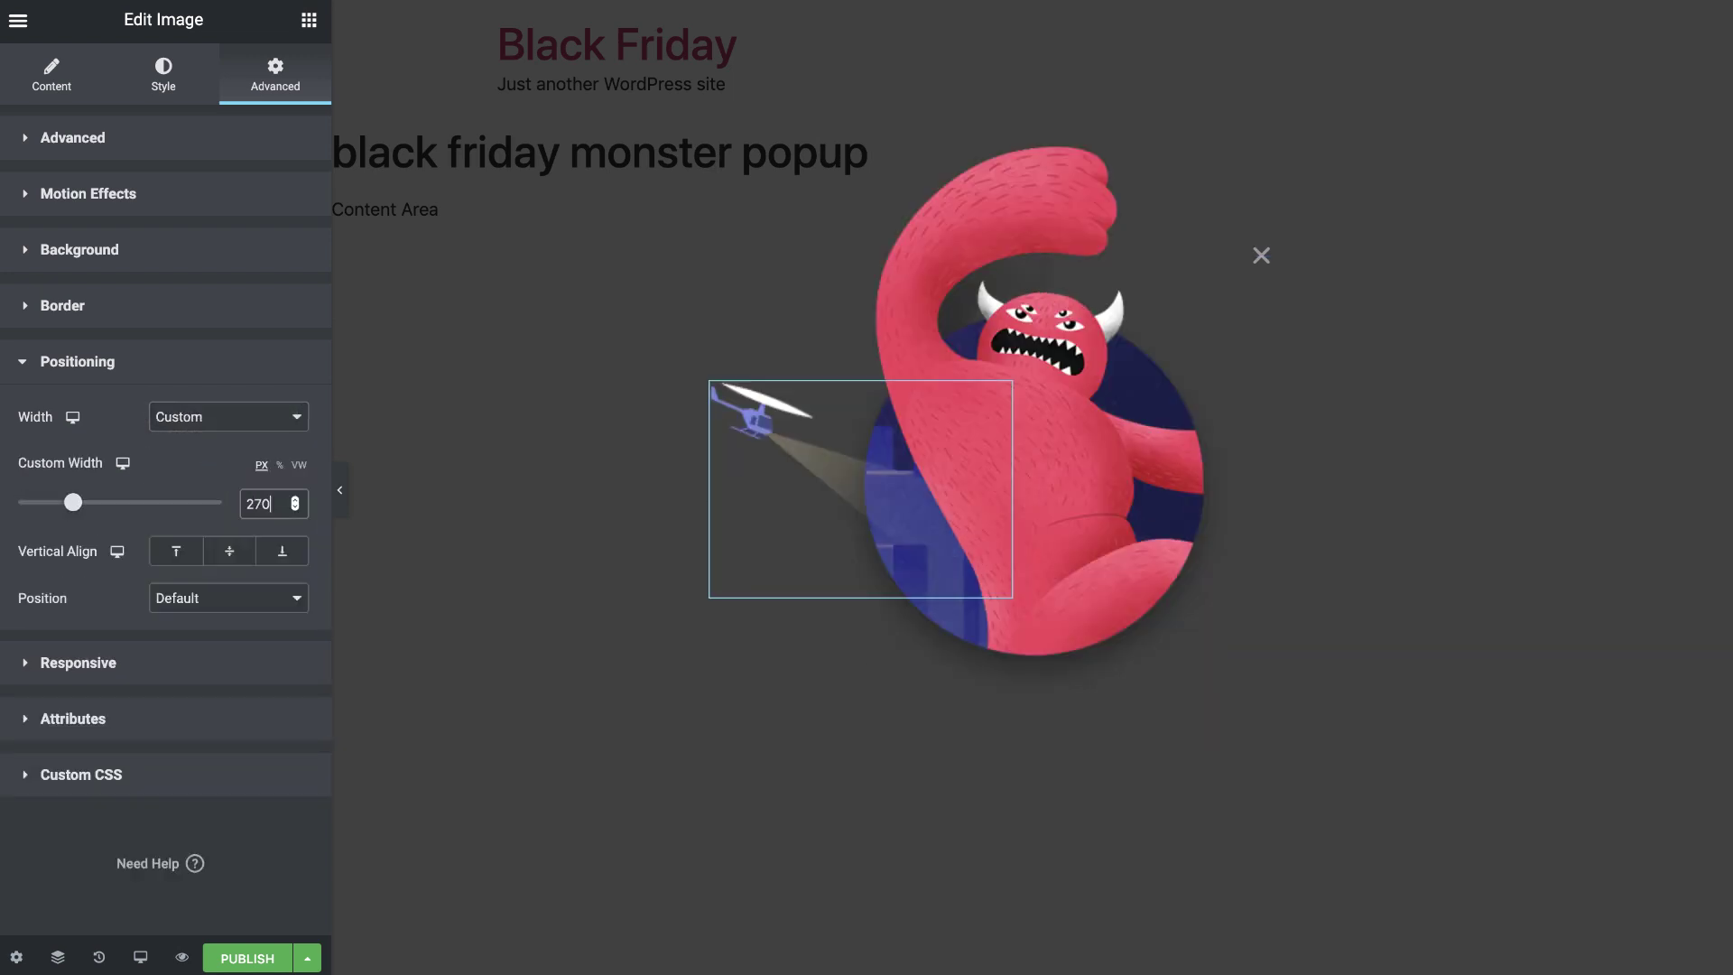
pyautogui.click(231, 600)
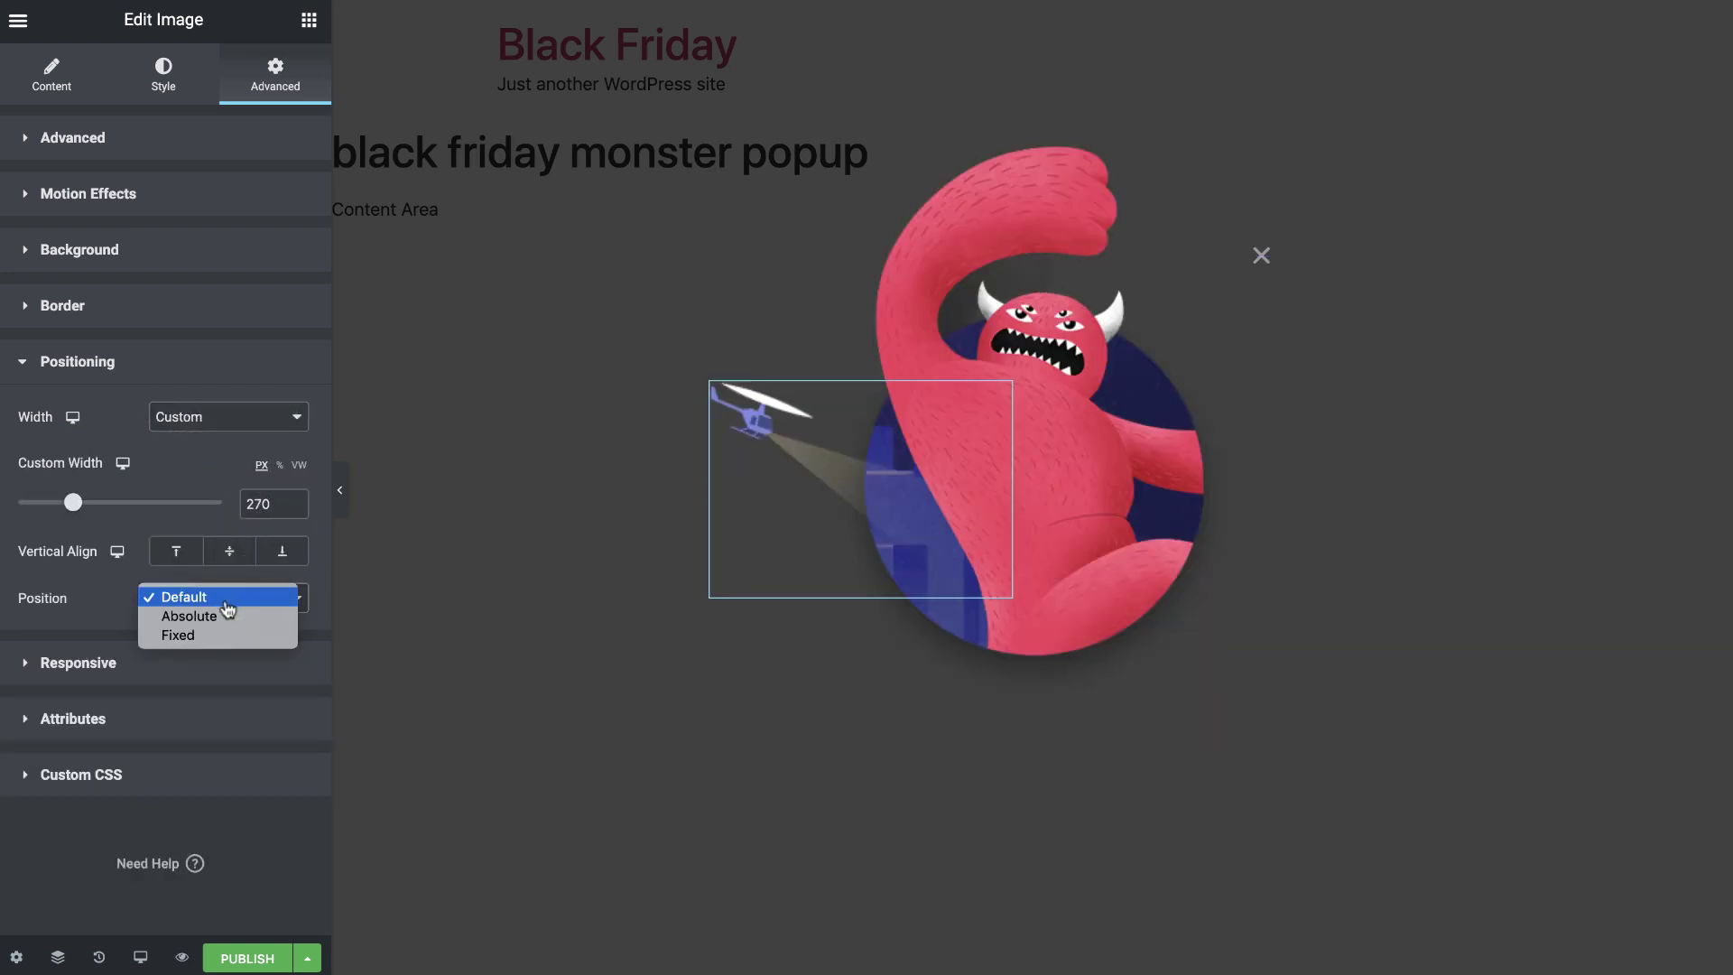
pyautogui.click(223, 612)
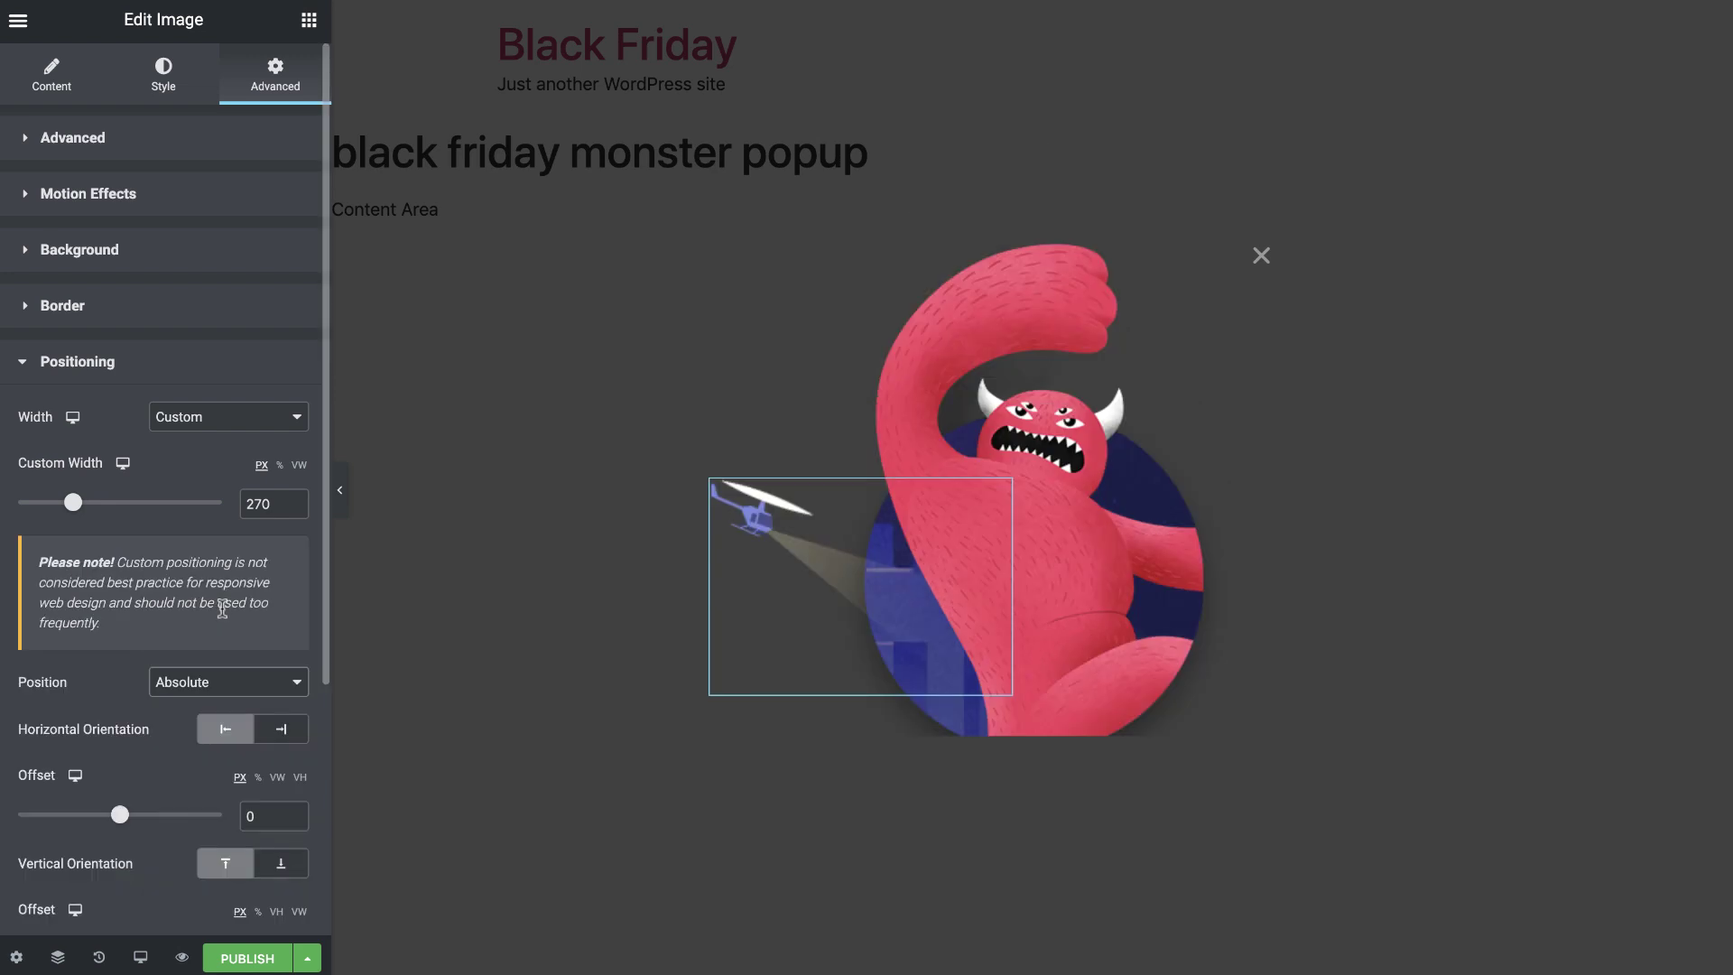
# Offset the helicopter image -20 horizontally and -30 vertically over the monster's left side.
pyautogui.scroll(-4, 222, 609)
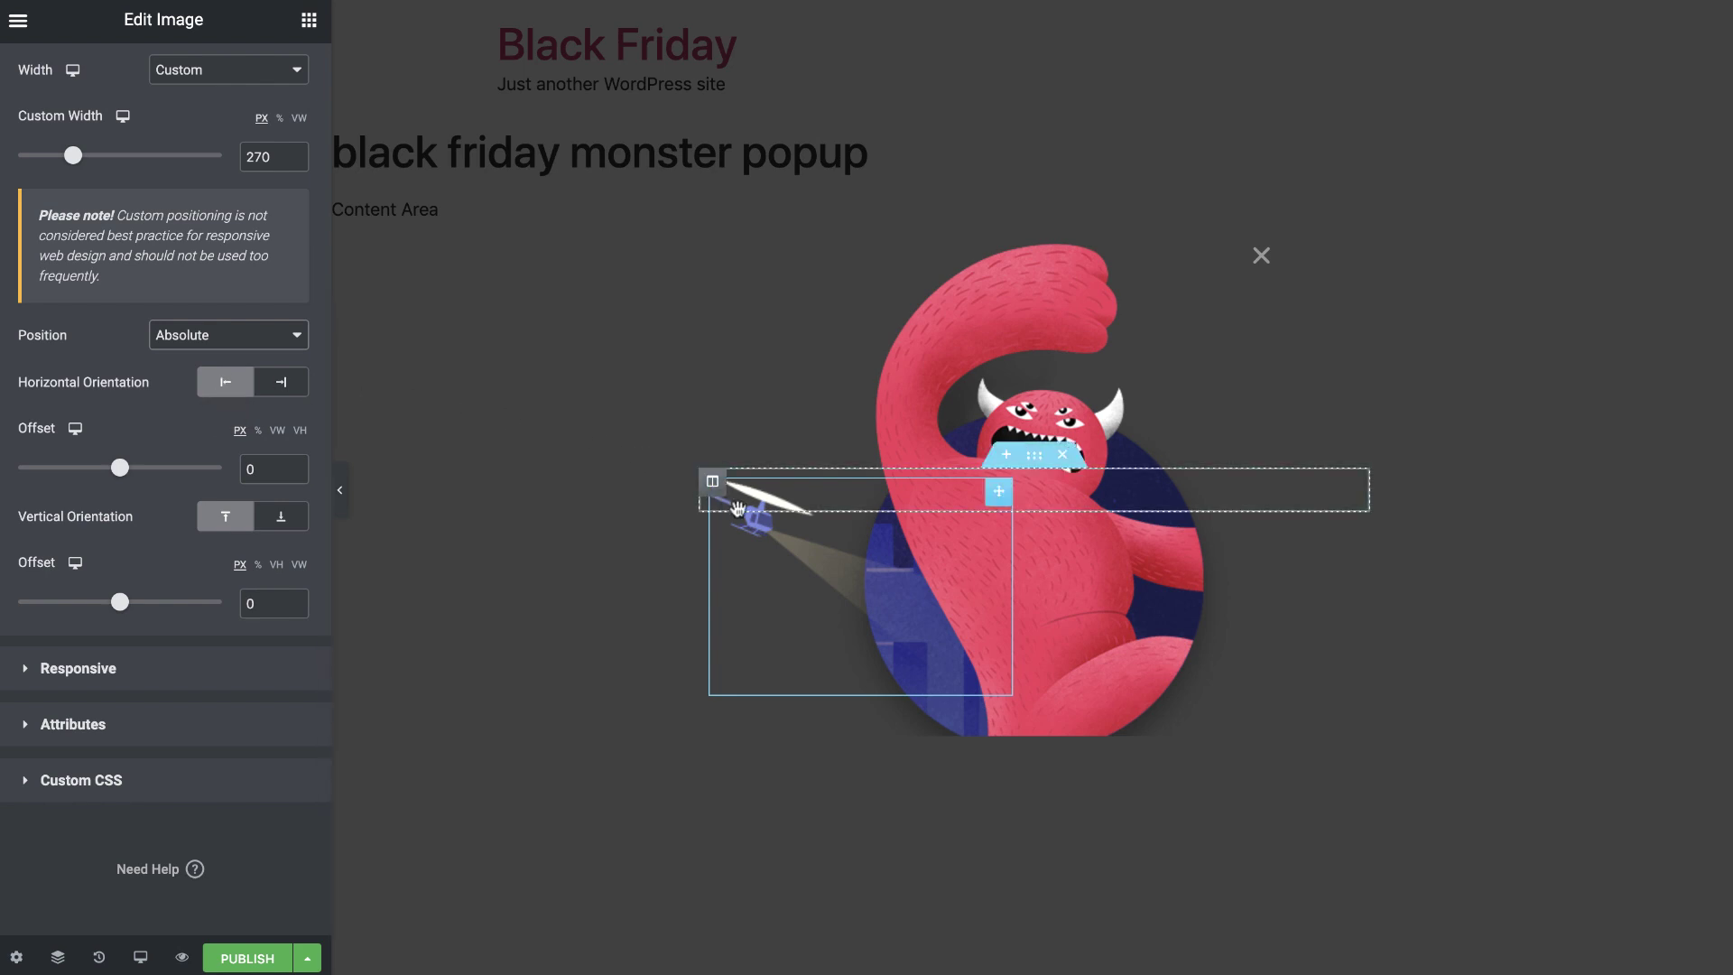
pyautogui.moveTo(754, 527); pyautogui.dragTo(743, 473)
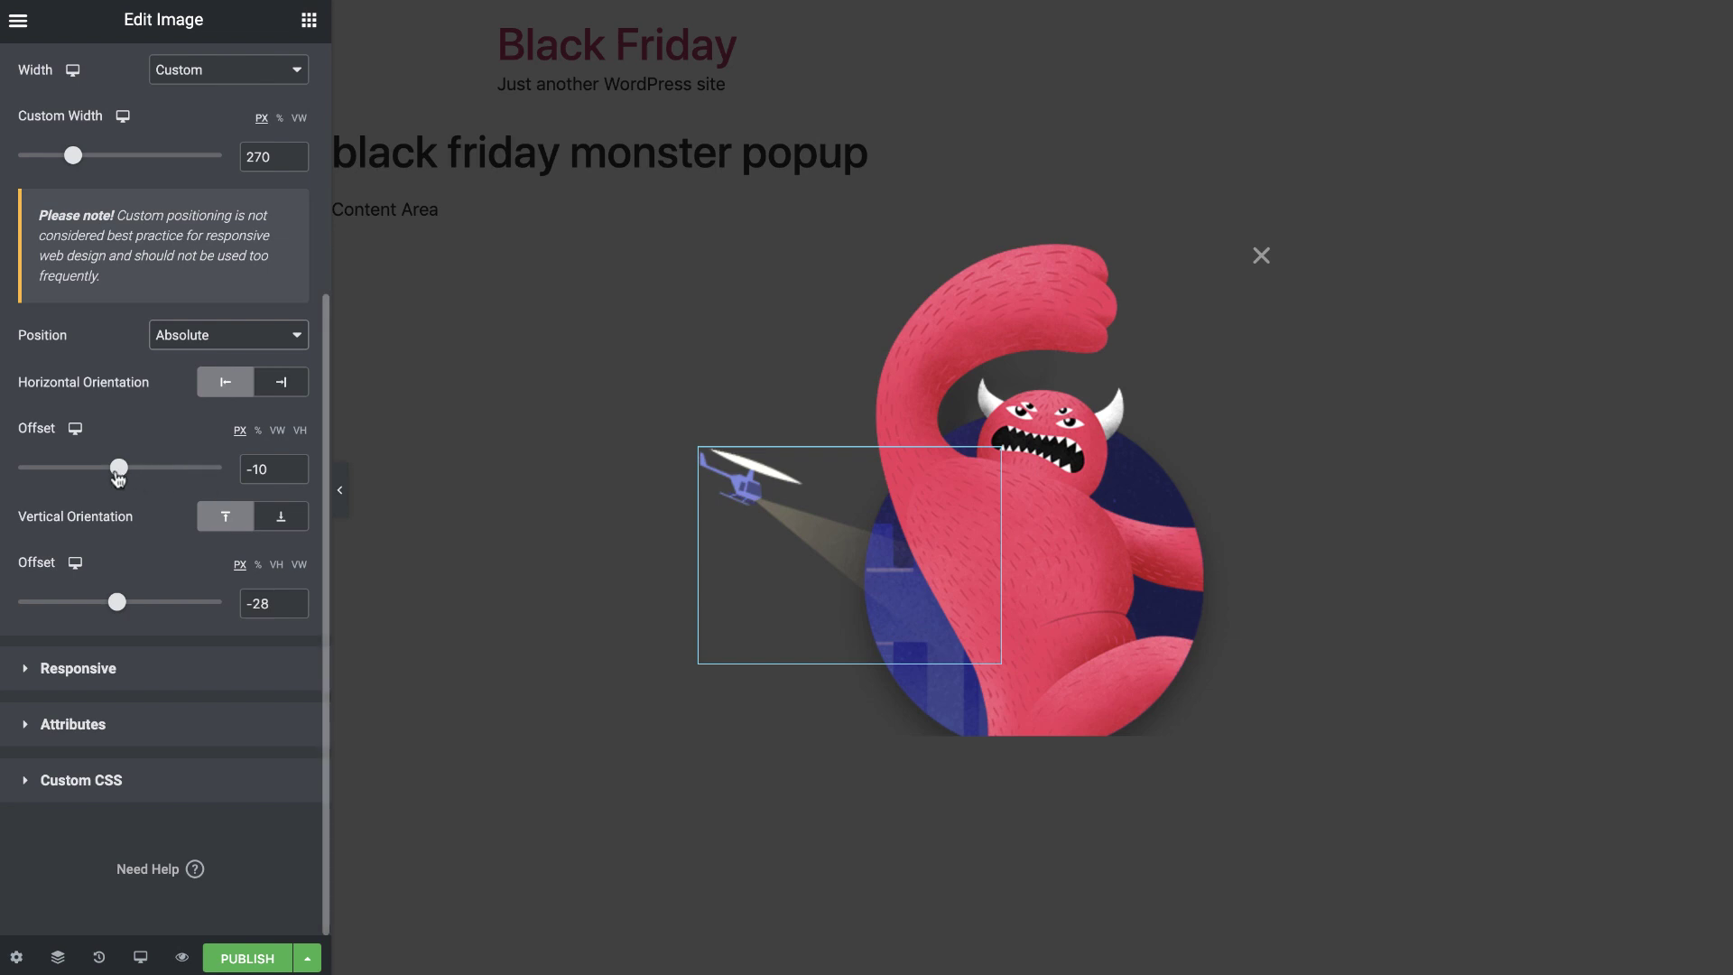
pyautogui.moveTo(119, 476); pyautogui.dragTo(118, 477)
pyautogui.click(295, 463)
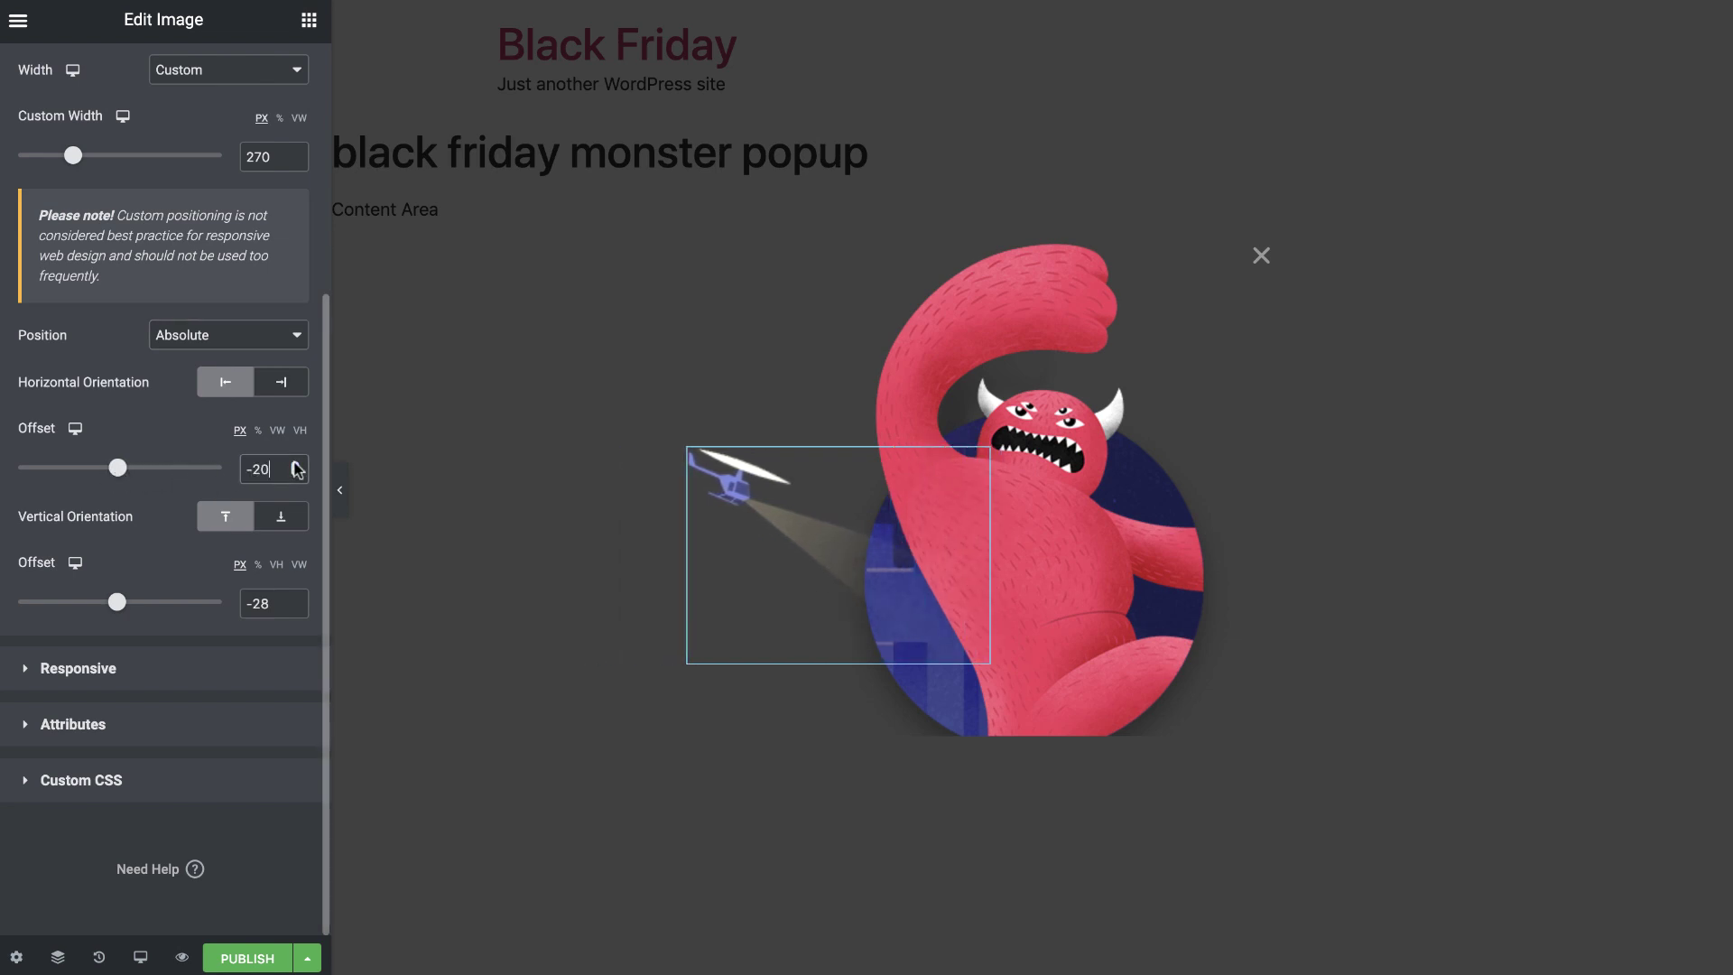
pyautogui.click(295, 607)
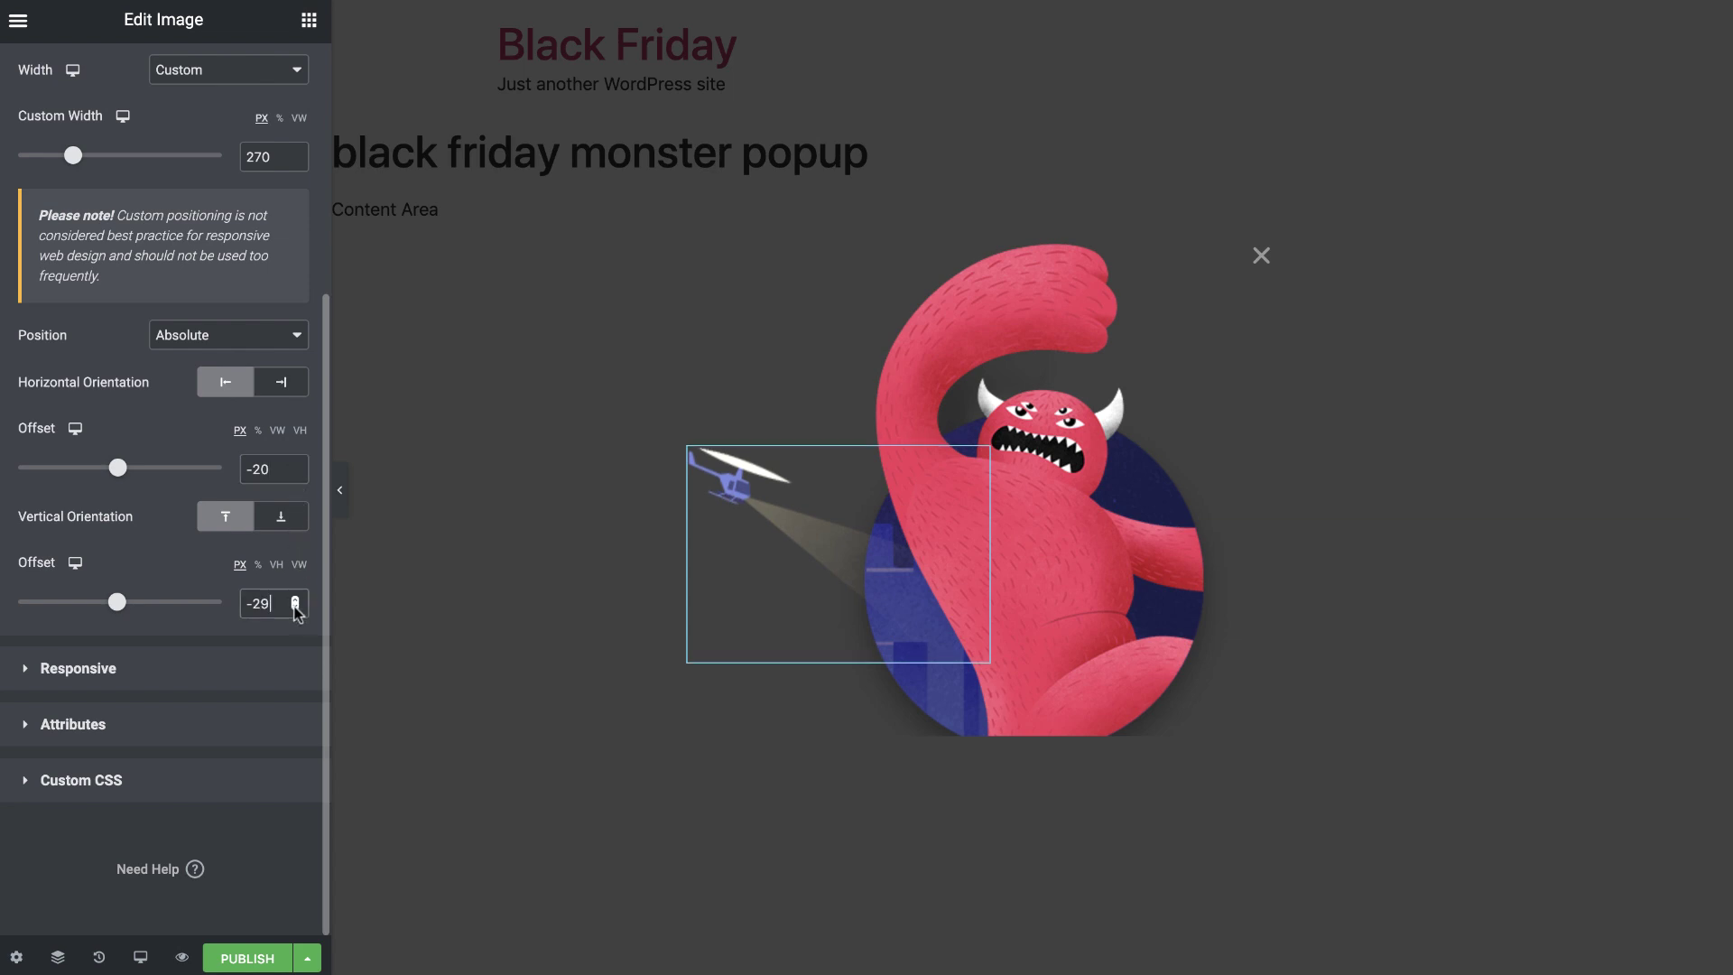
pyautogui.click(295, 608)
# Turn on mouse effects for the helicopter so it tracks the mouse directly.
pyautogui.scroll(4, 298, 614)
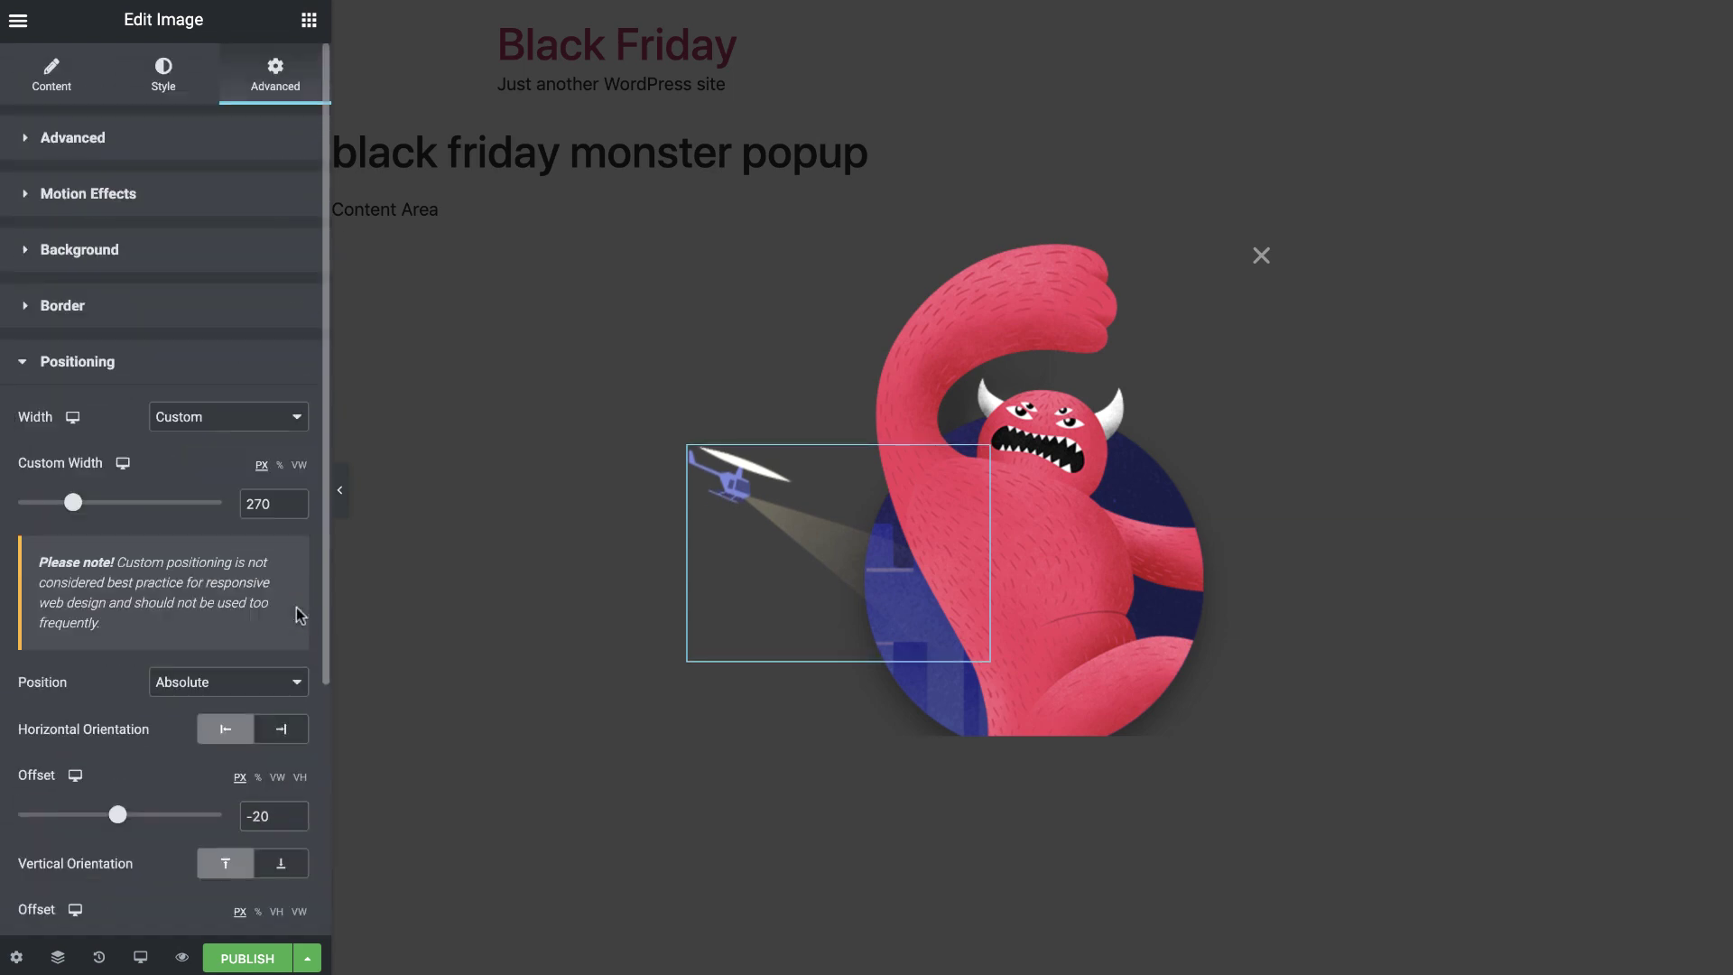
pyautogui.click(276, 206)
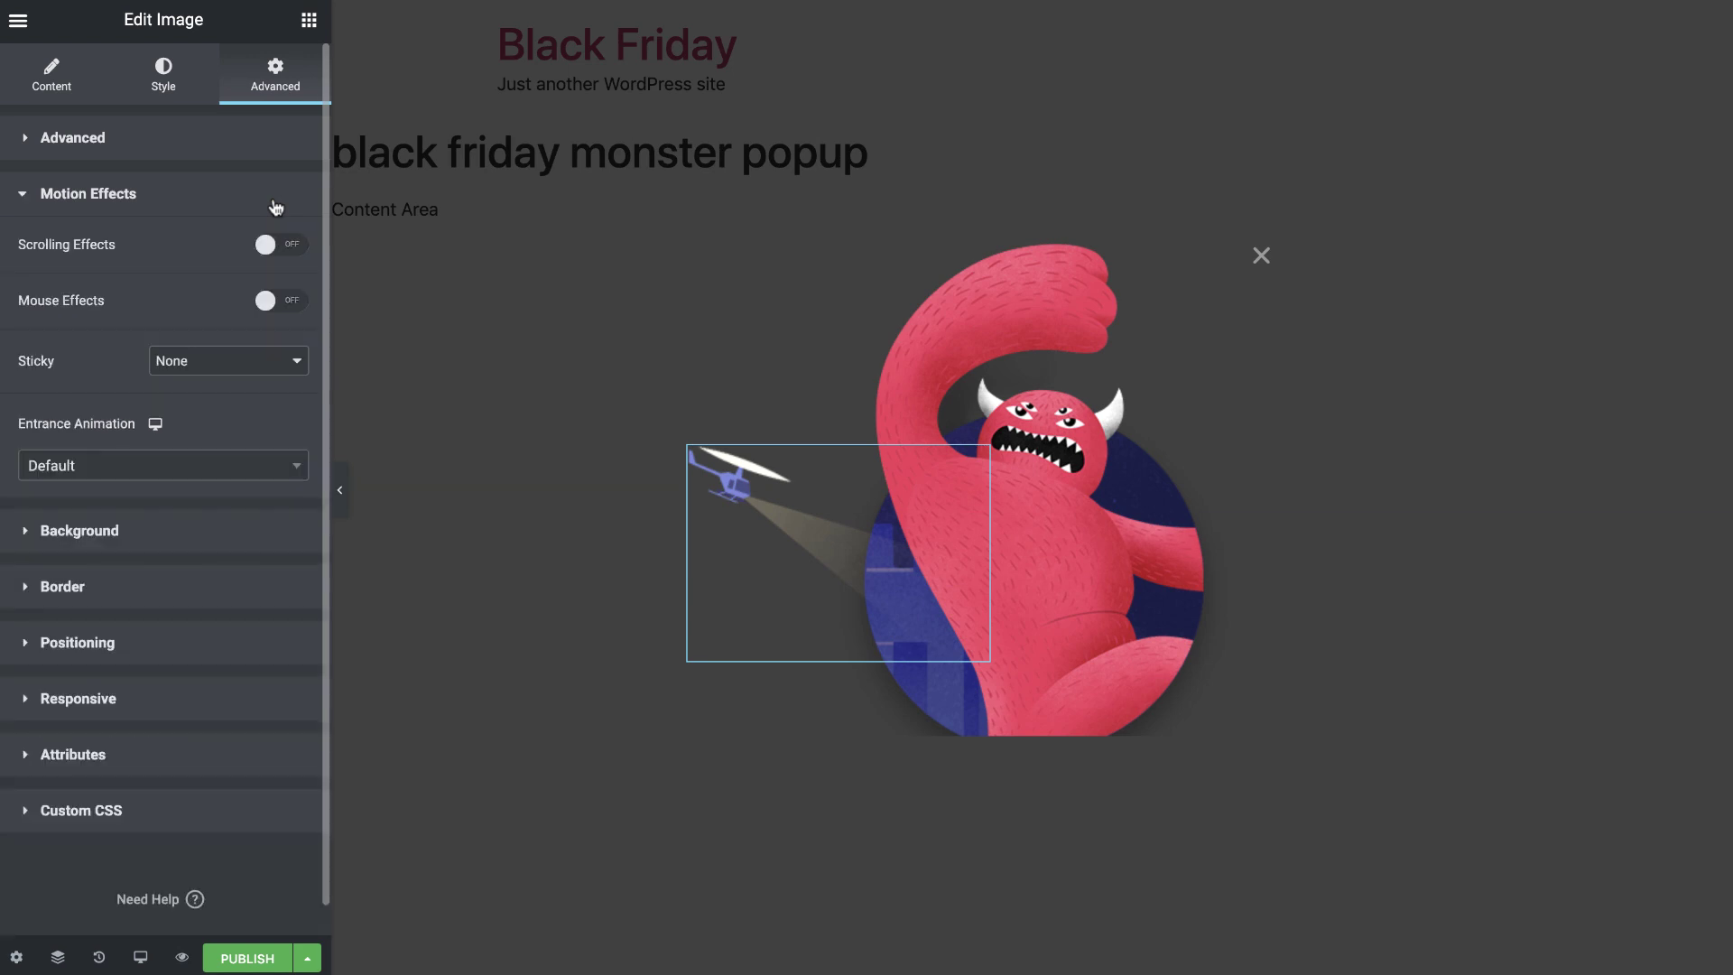
pyautogui.click(280, 301)
pyautogui.click(281, 344)
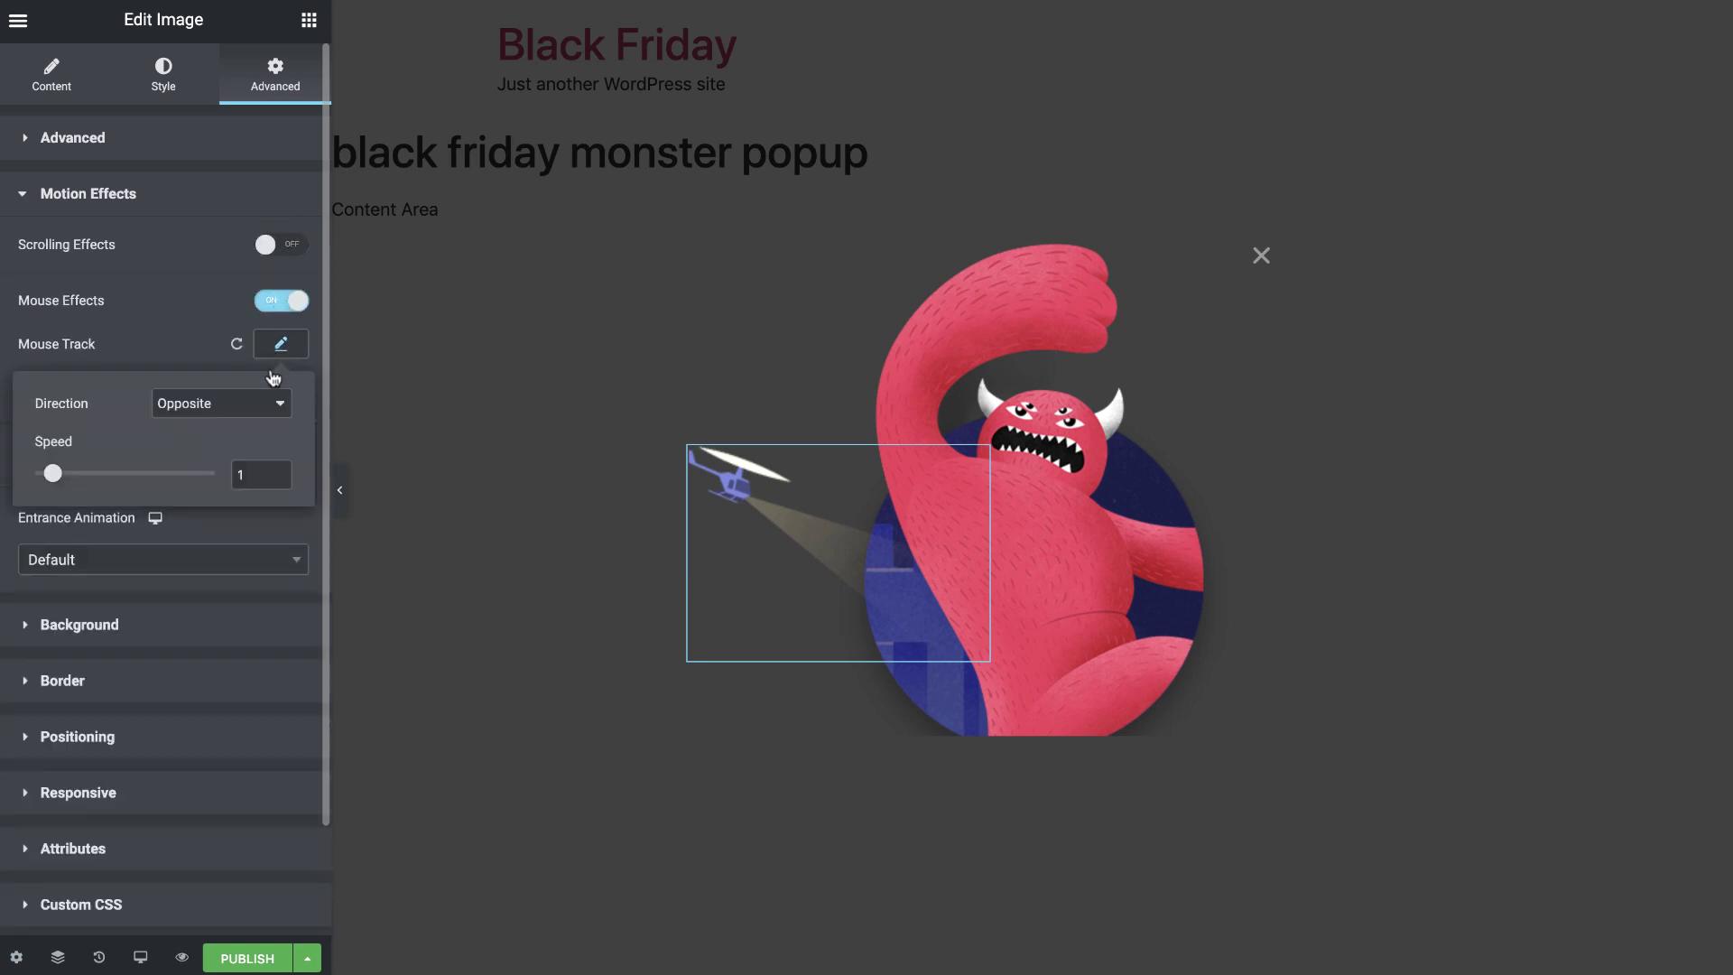
pyautogui.click(262, 404)
pyautogui.click(236, 422)
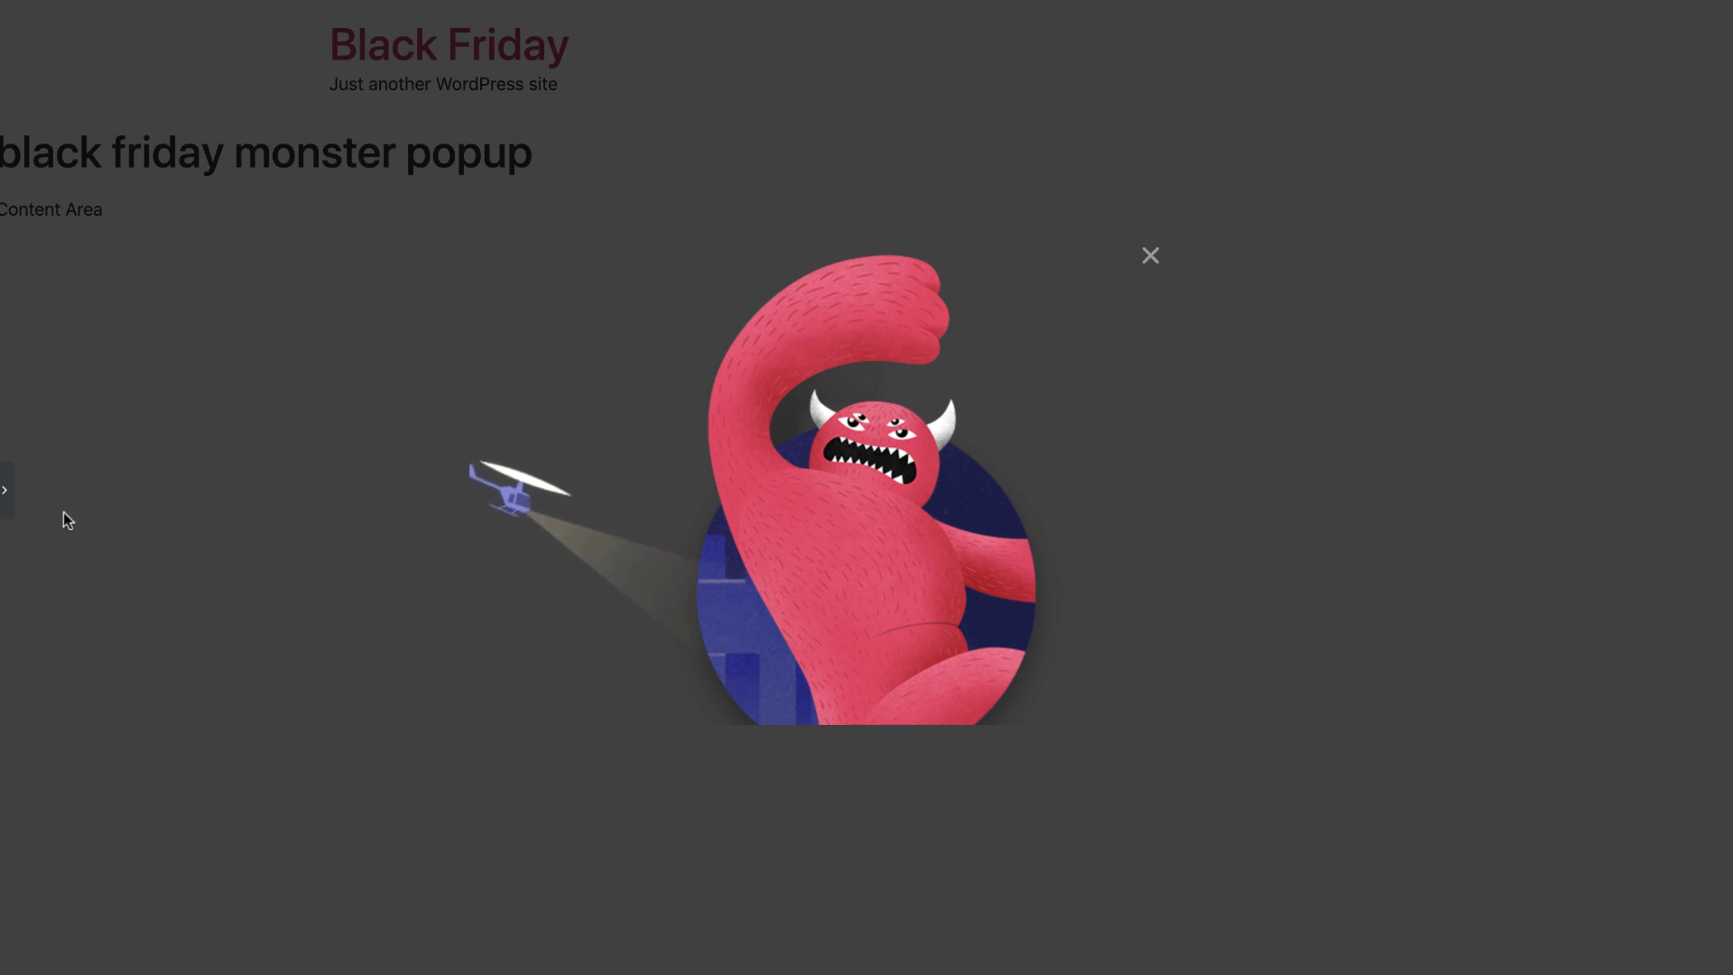
# Set the helicopter's entrance animation to Slide In Down.
pyautogui.click(5, 490)
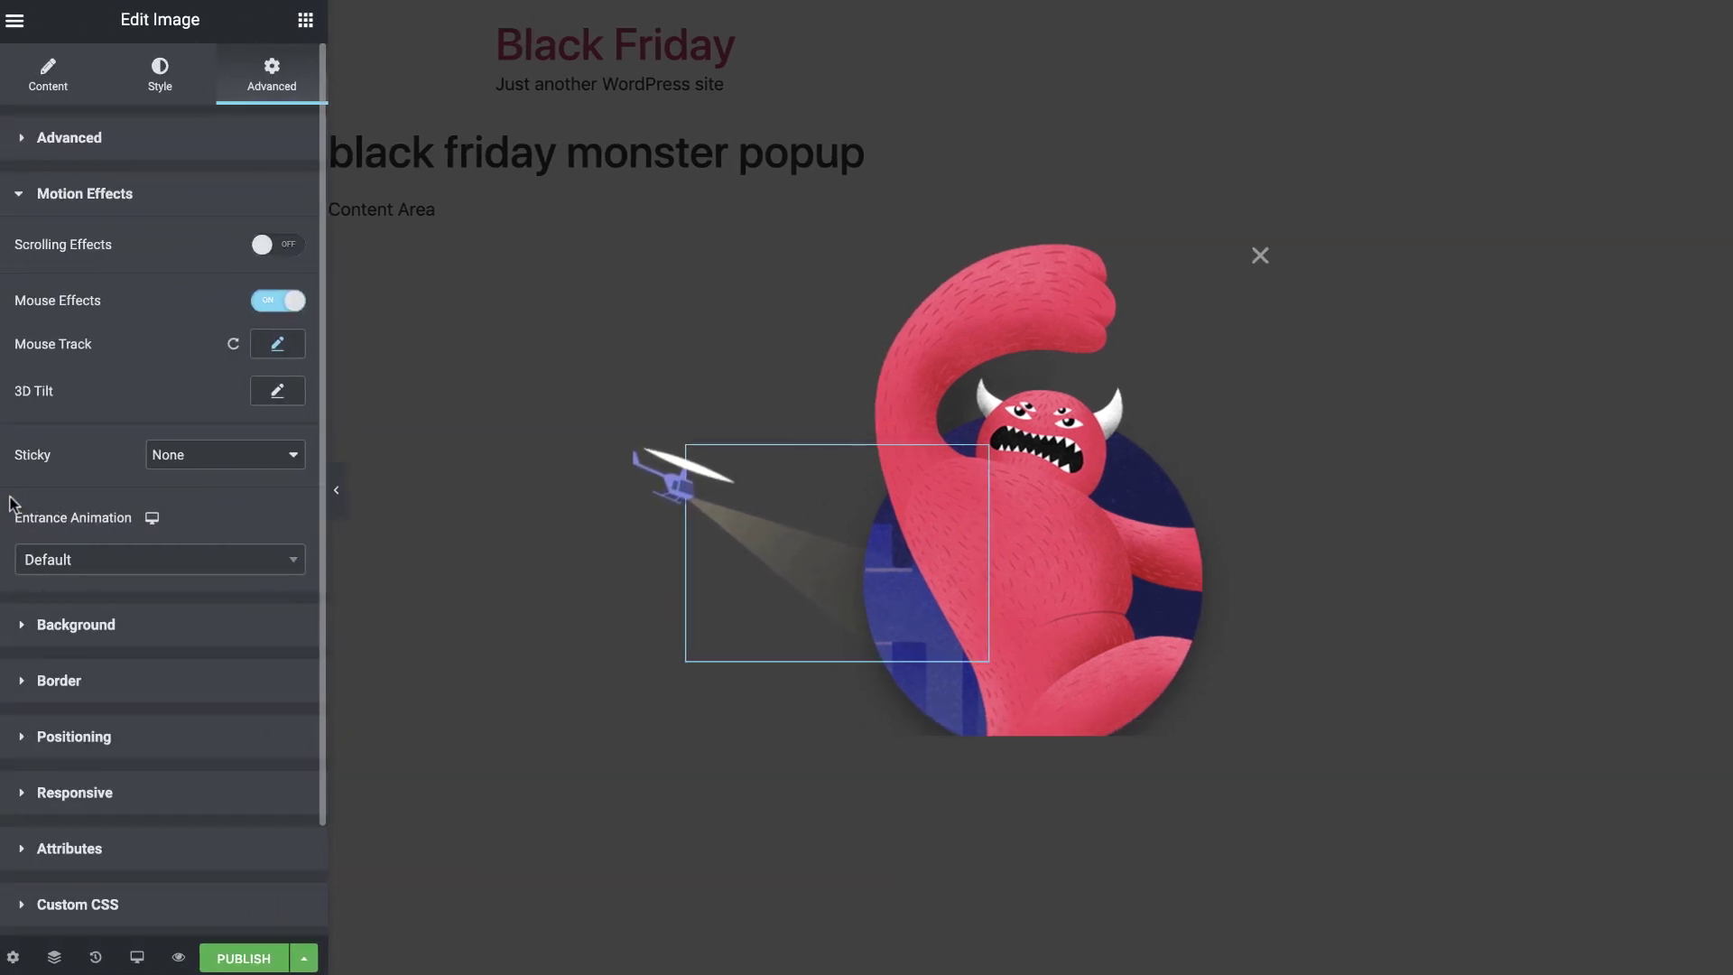
pyautogui.click(50, 562)
pyautogui.scroll(-4, 110, 663)
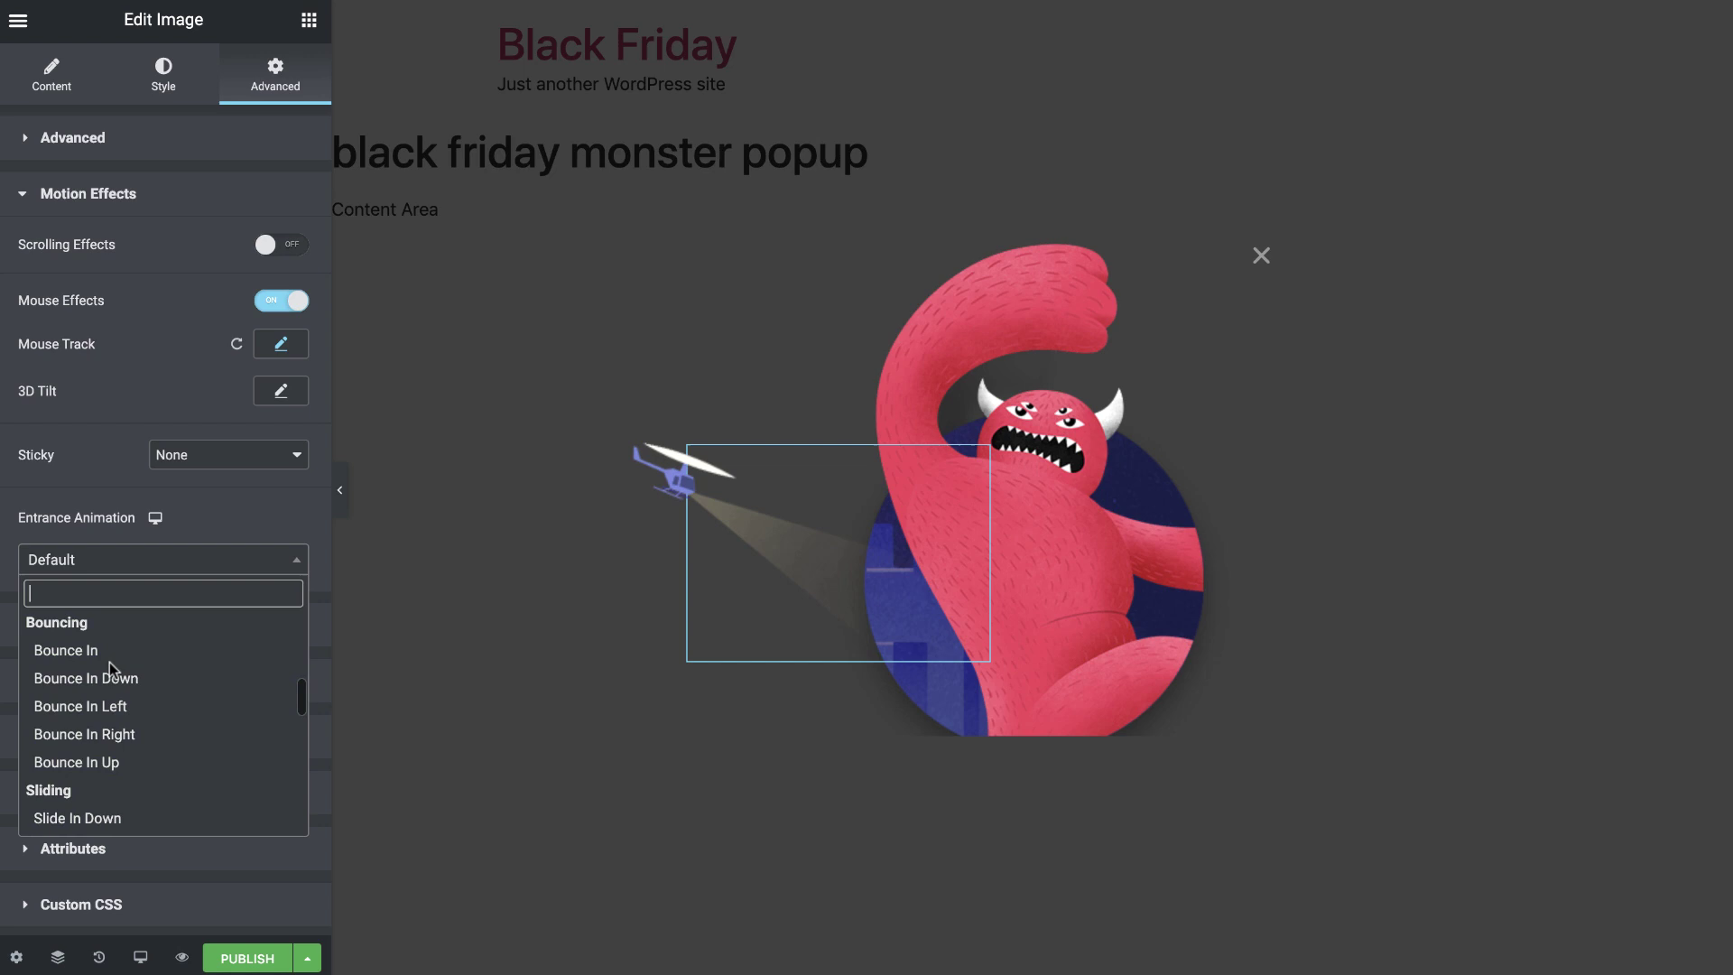
pyautogui.scroll(-2, 110, 663)
pyautogui.click(81, 751)
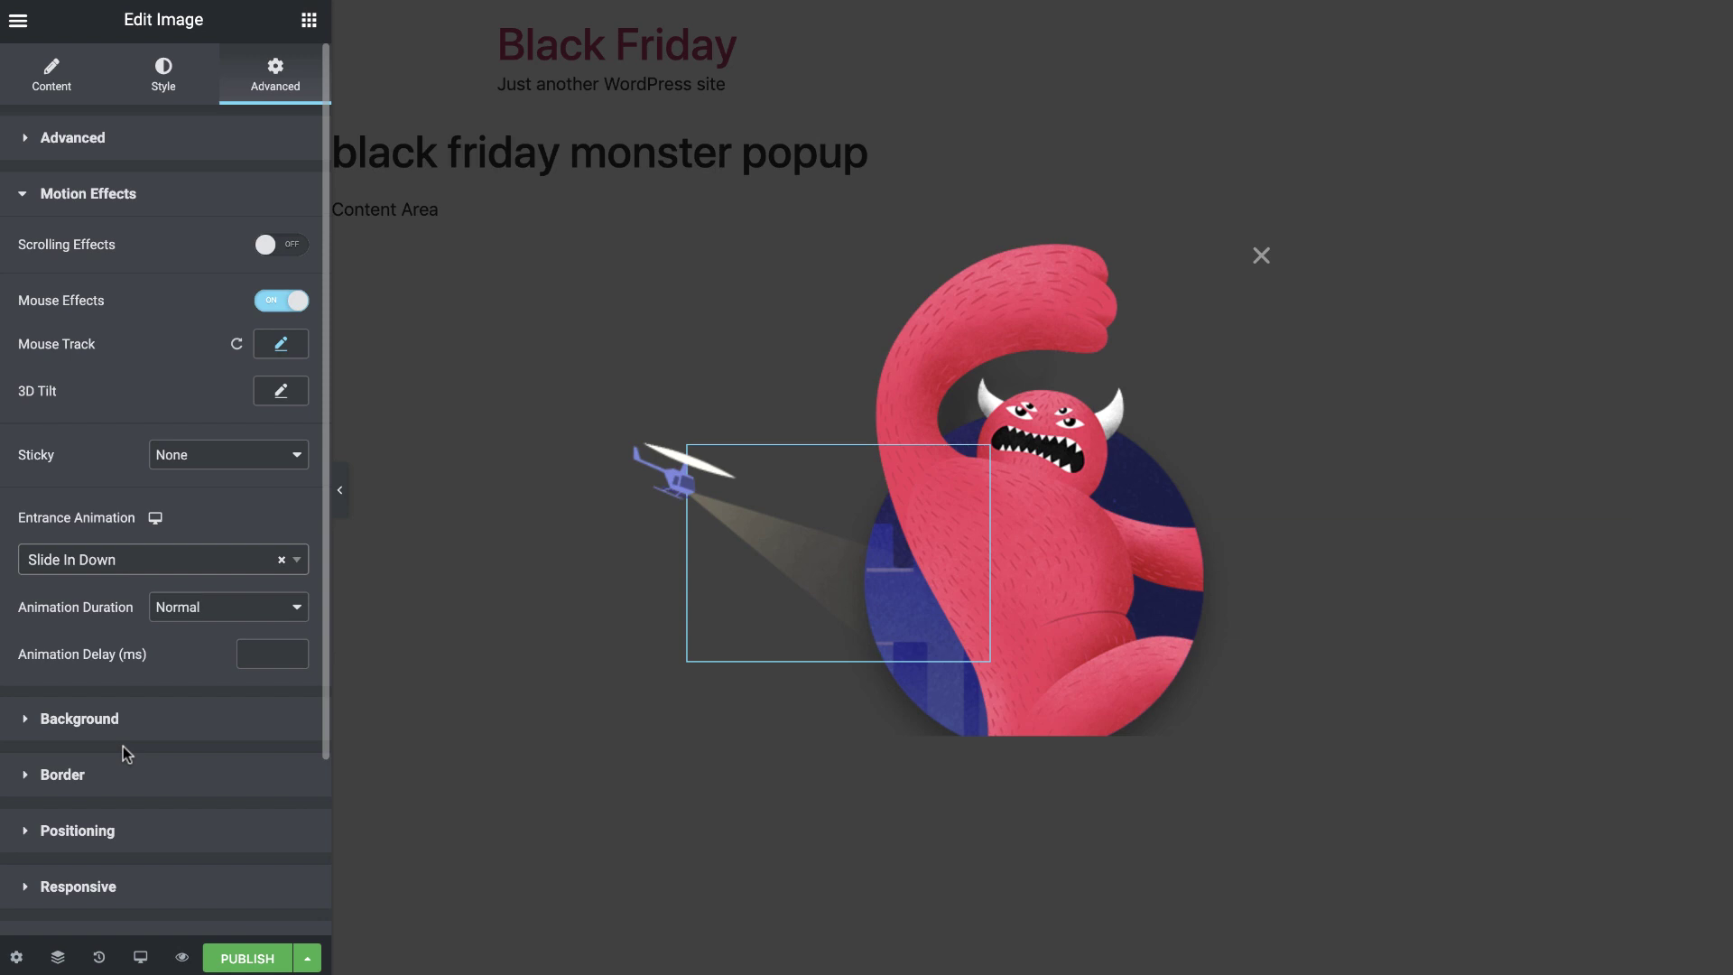
# Duplicate the helicopter image and swap the copy's picture to helicopter-right.png.
pyautogui.rightClick(758, 619)
pyautogui.click(796, 677)
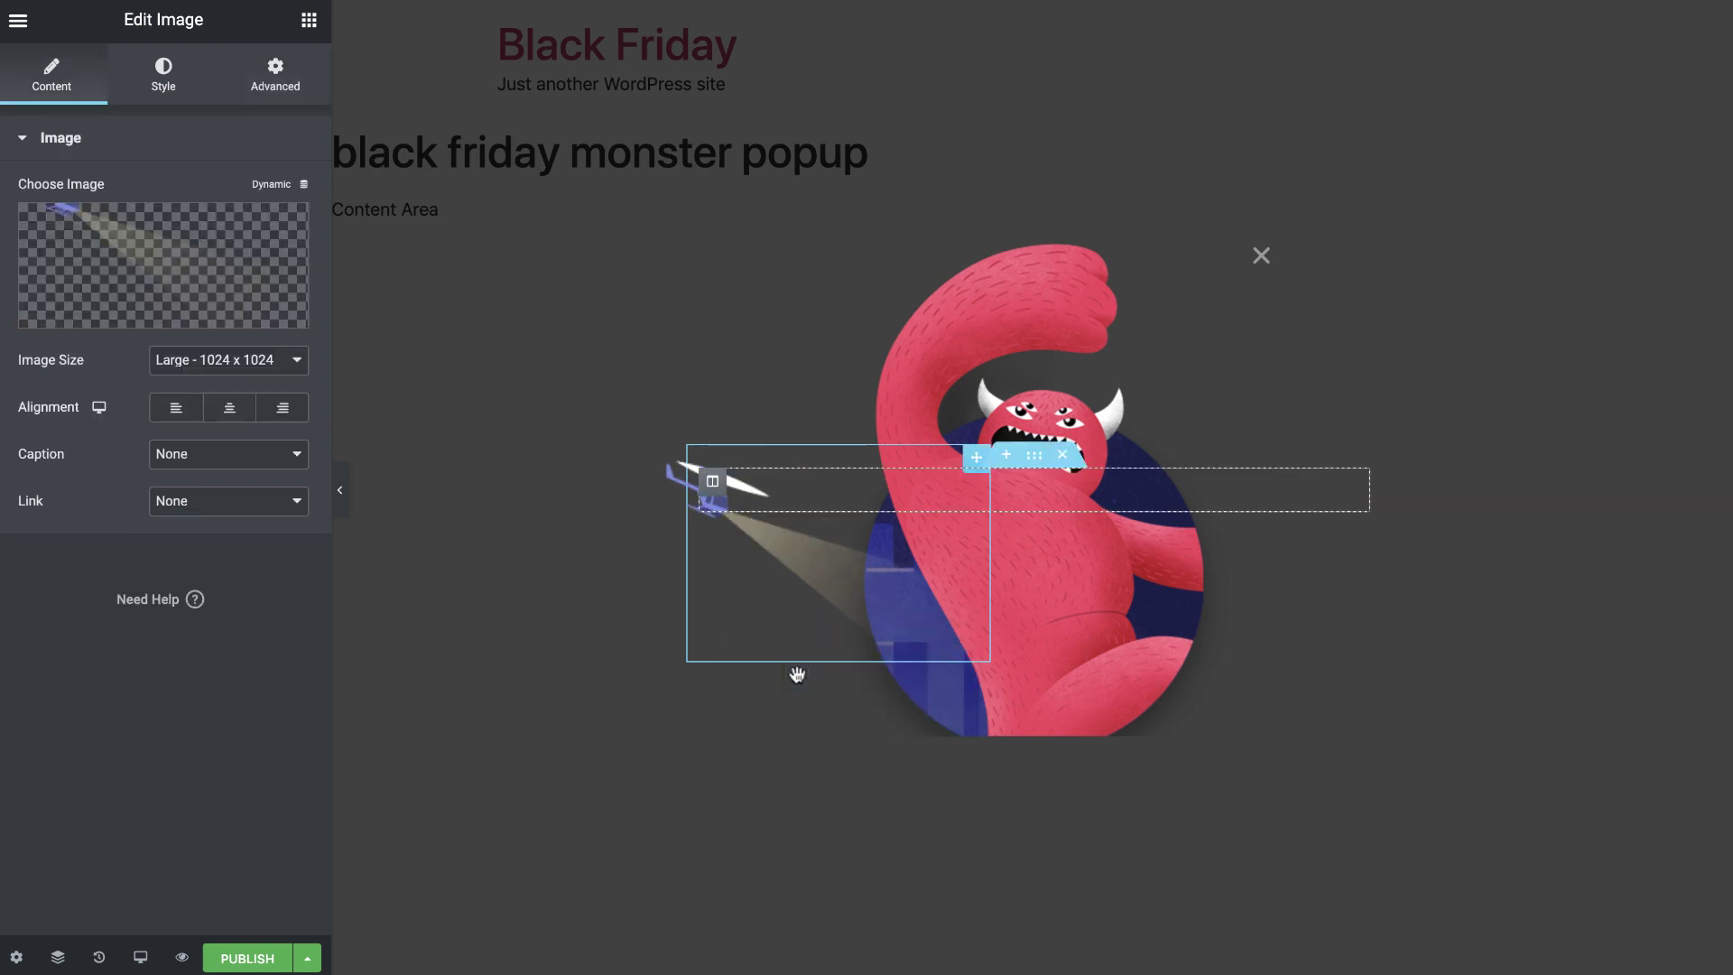
pyautogui.click(257, 289)
pyautogui.click(1111, 603)
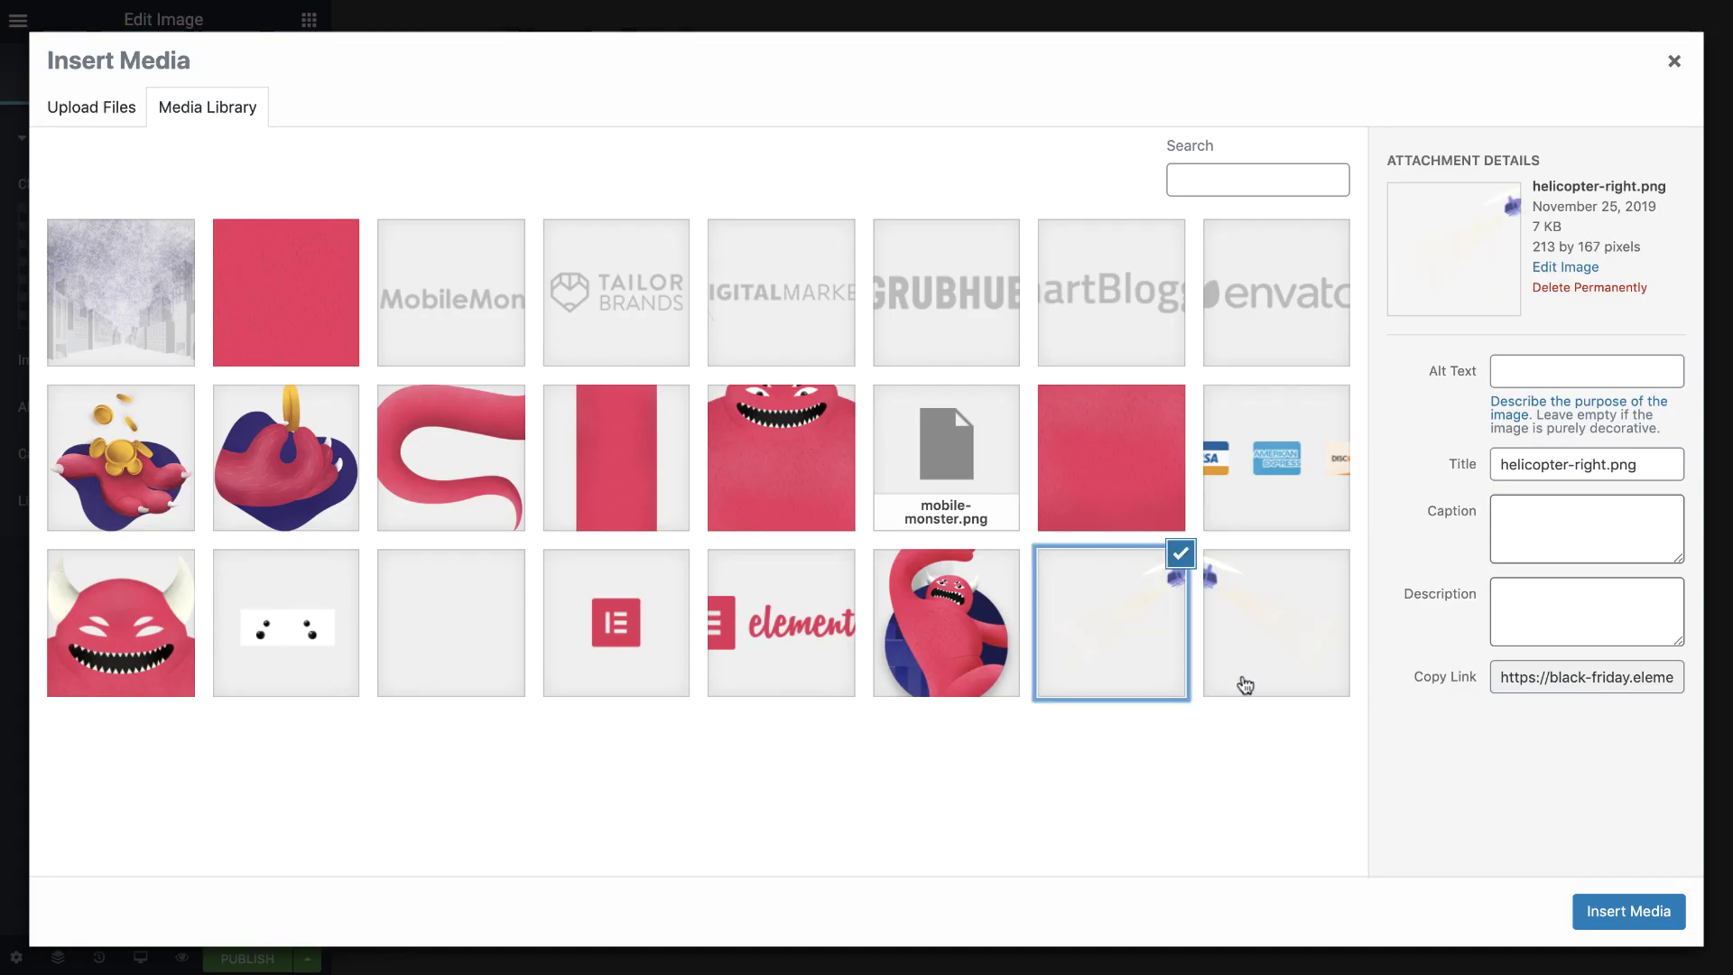
pyautogui.click(1629, 911)
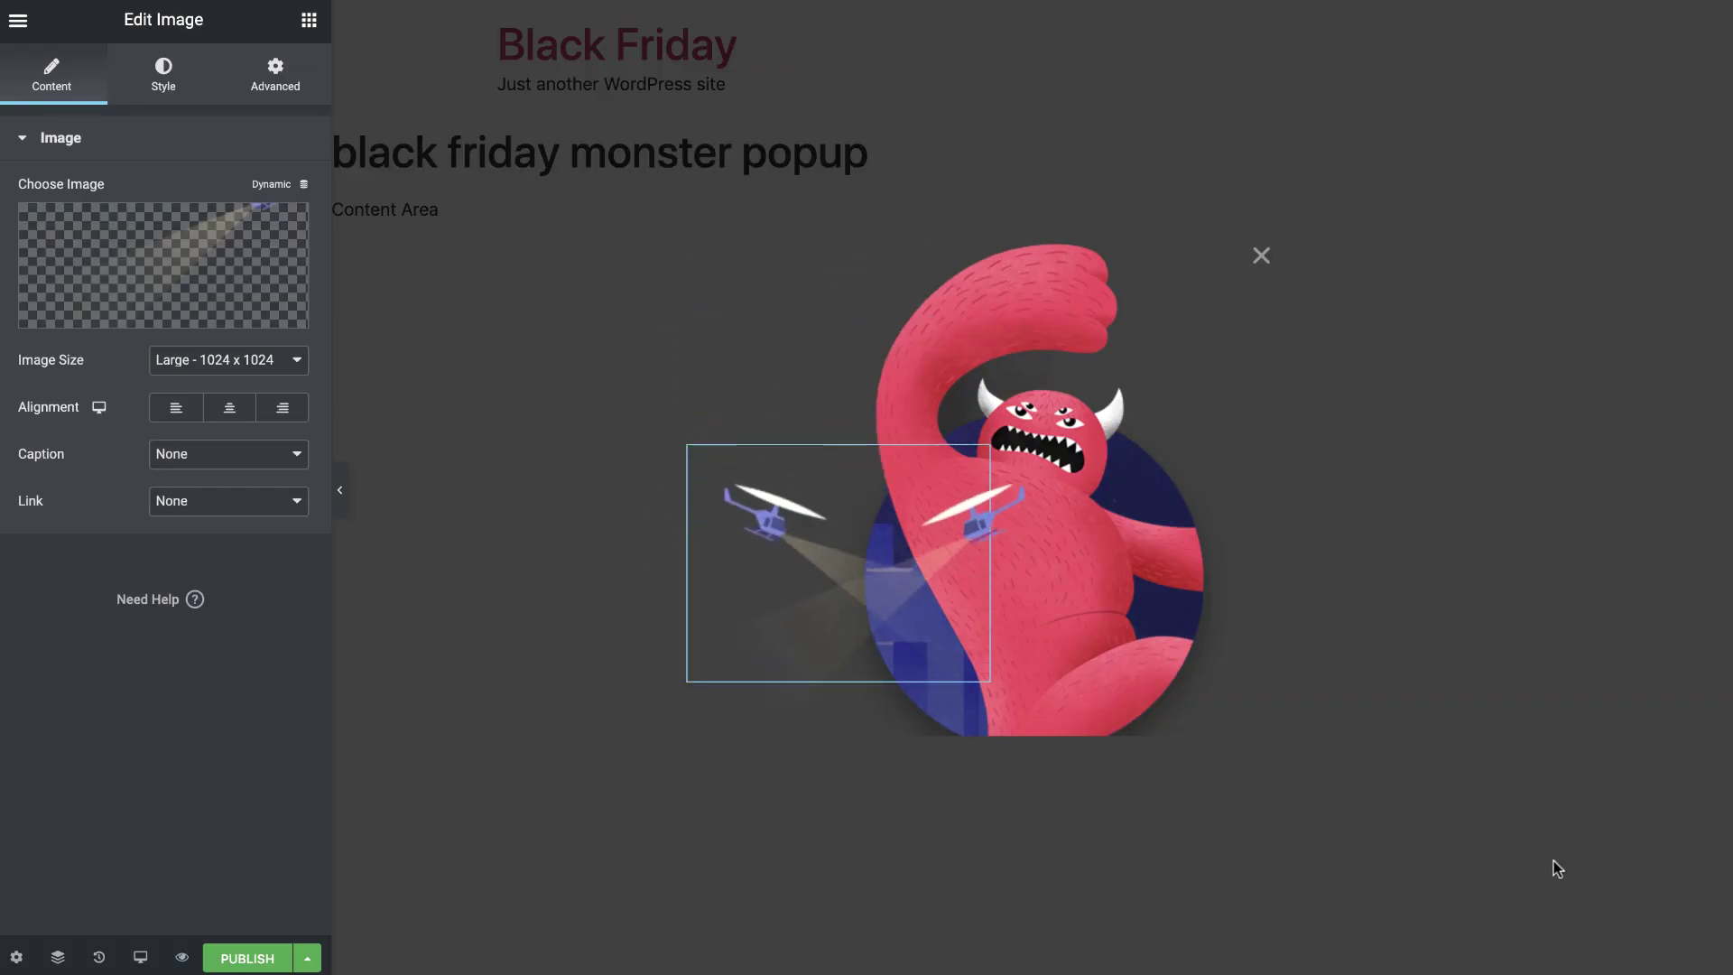
# Anchor the right helicopter to the right with offsets 20 horizontal and -120 vertical.
pyautogui.click(274, 86)
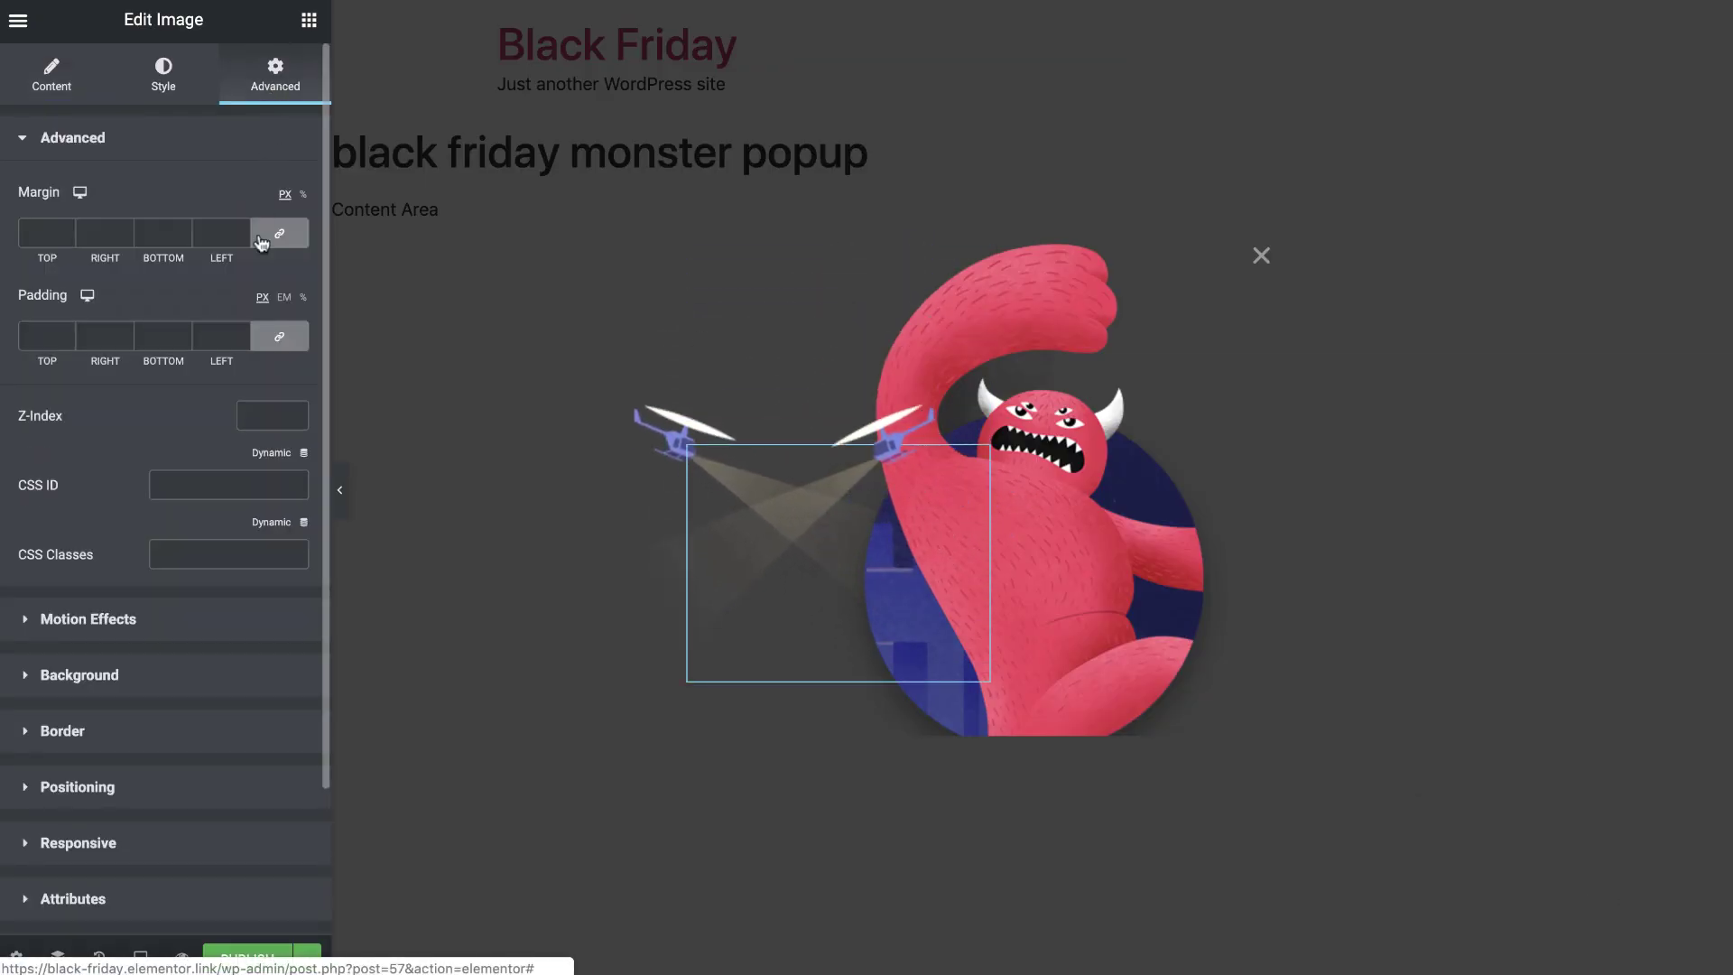
pyautogui.click(215, 778)
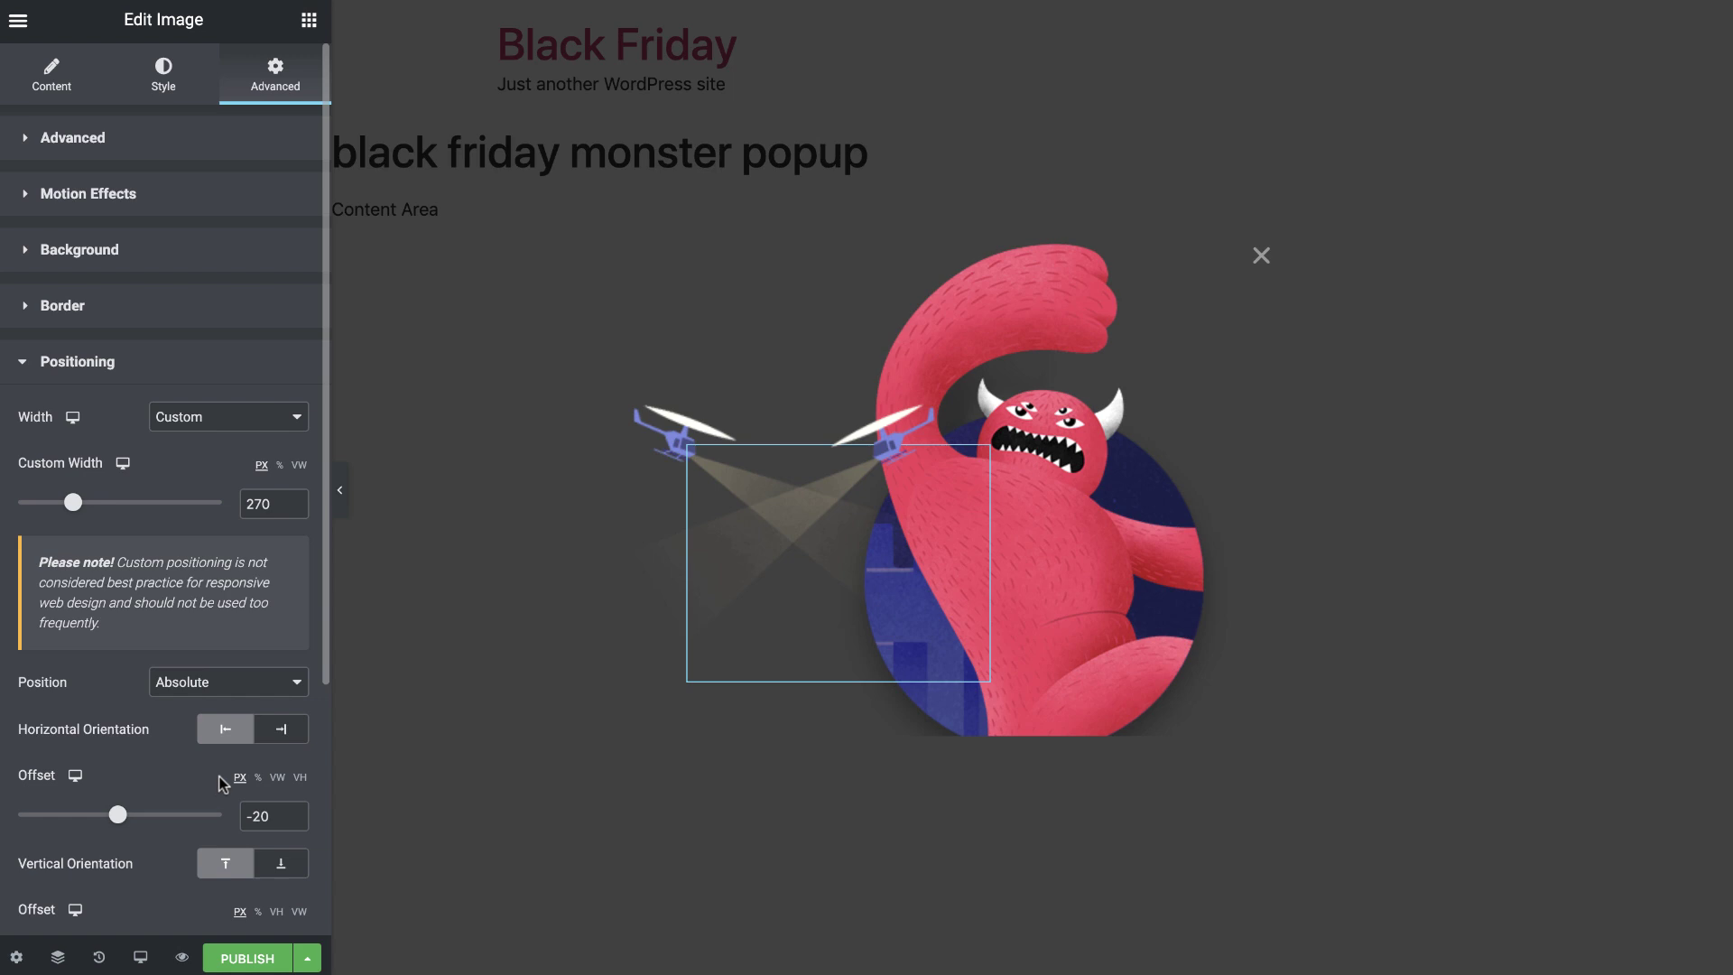
pyautogui.click(284, 729)
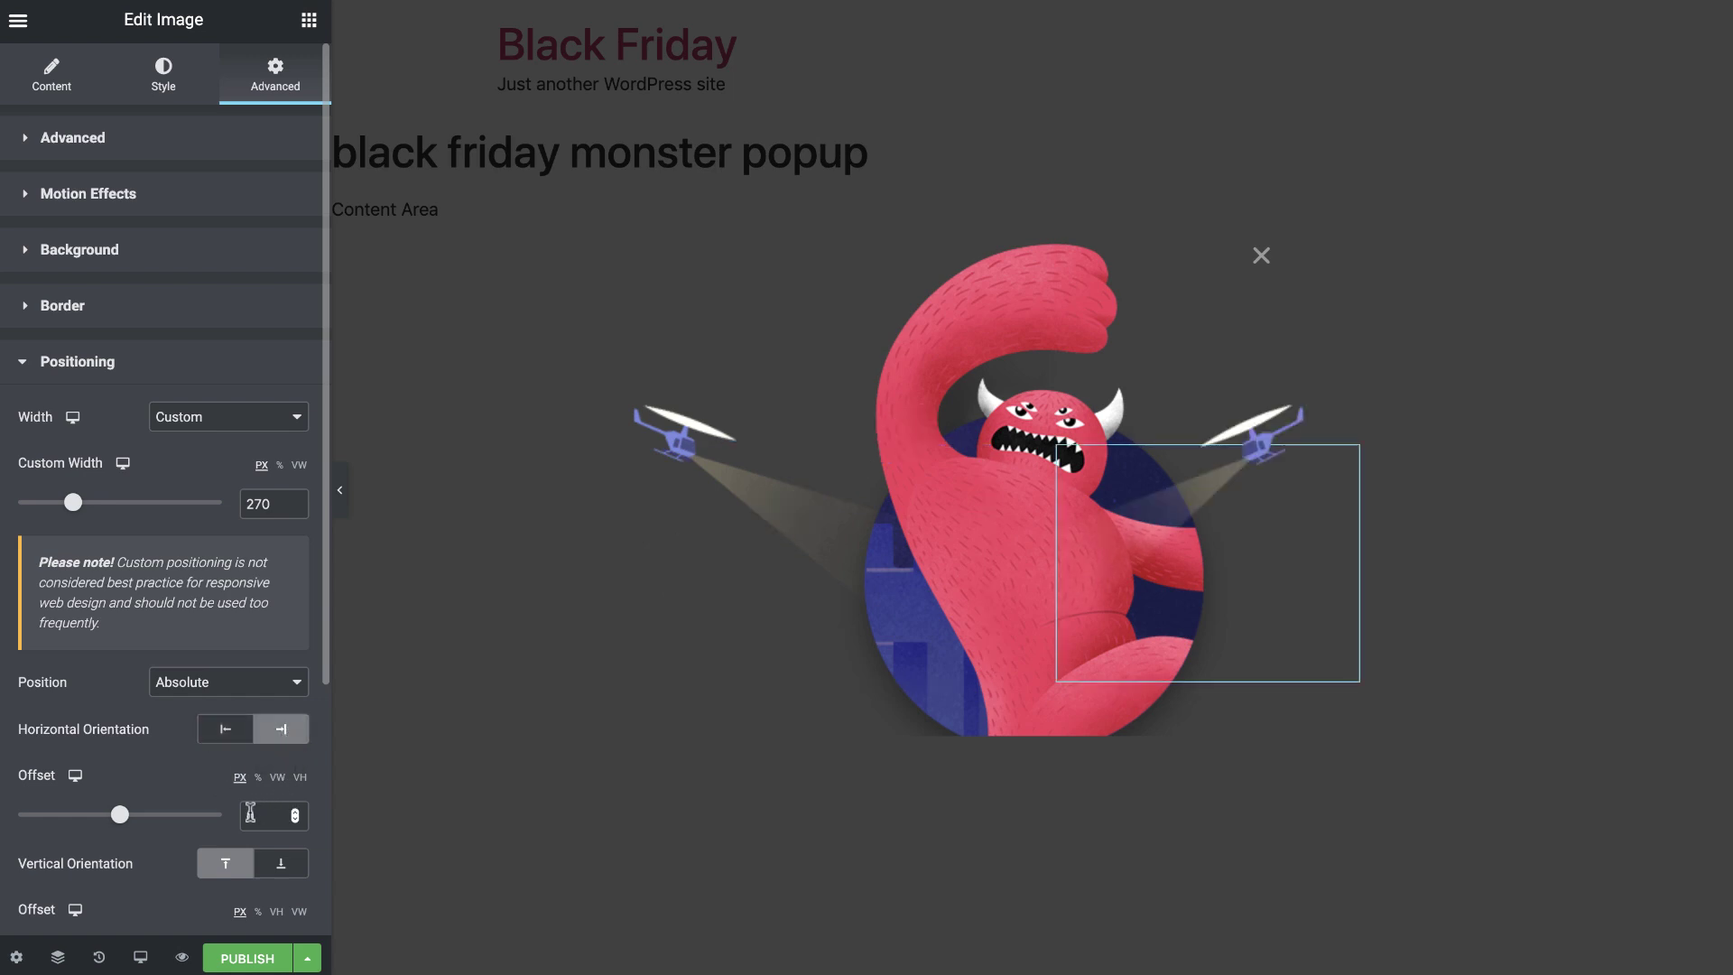
pyautogui.click(250, 813)
pyautogui.write('20')
pyautogui.scroll(-2, 248, 814)
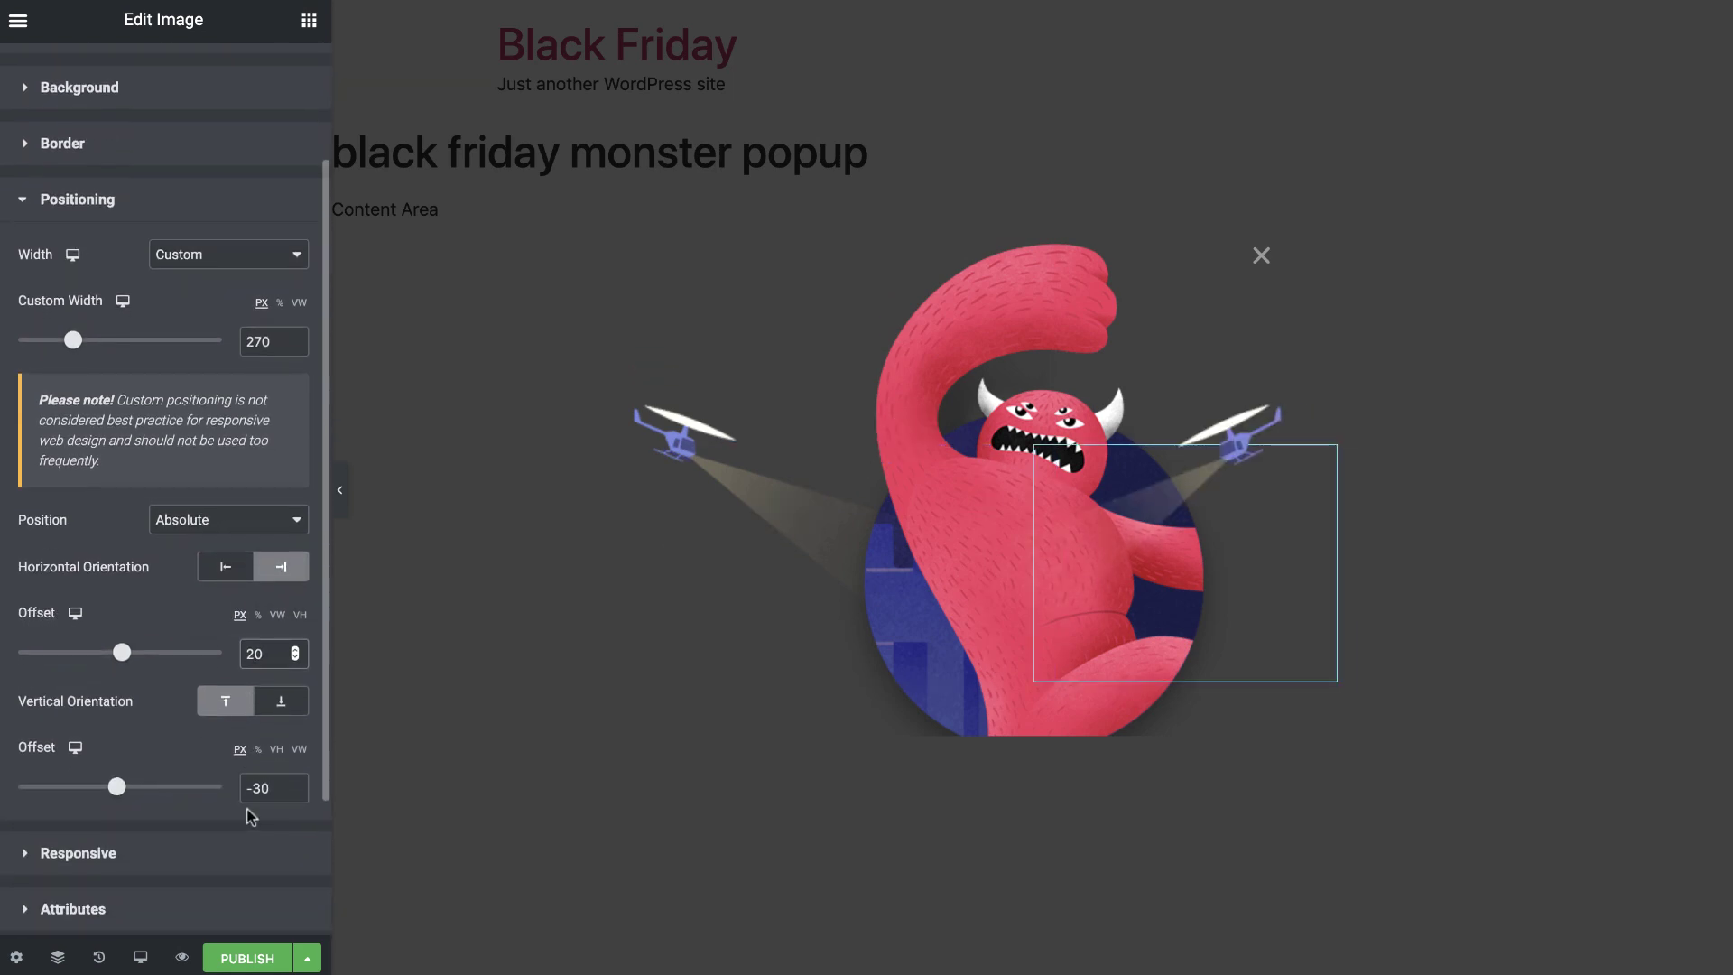
pyautogui.doubleClick(250, 787)
pyautogui.write('-120')
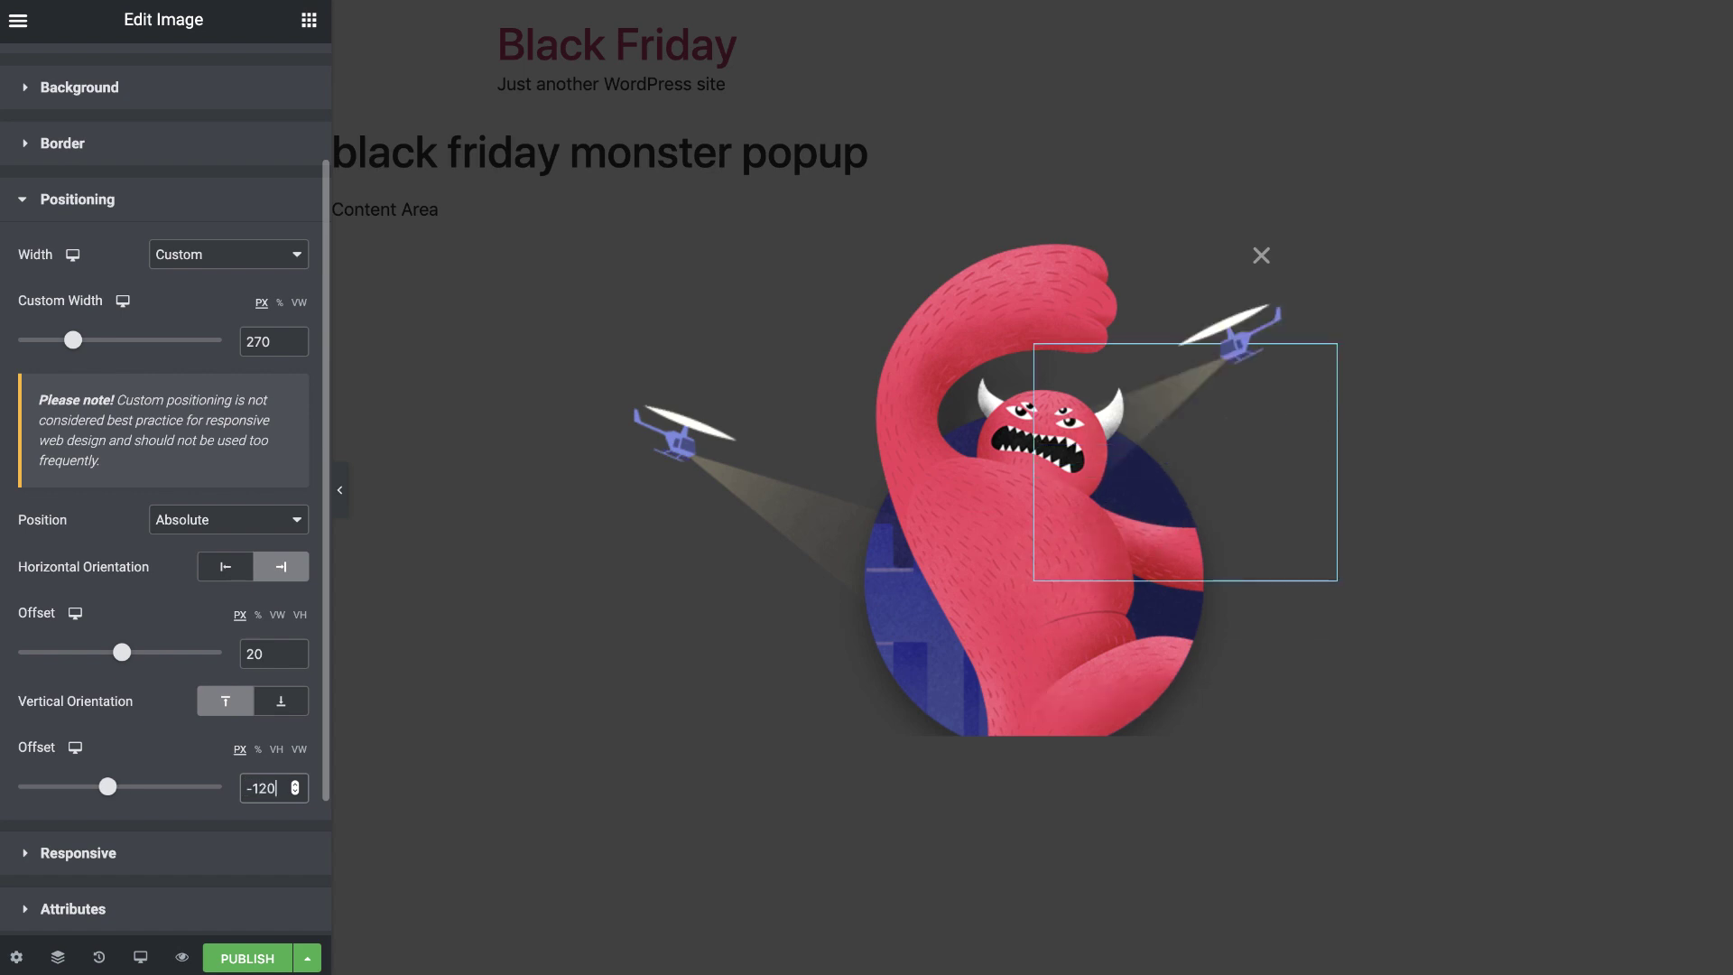
pyautogui.scroll(2, 271, 787)
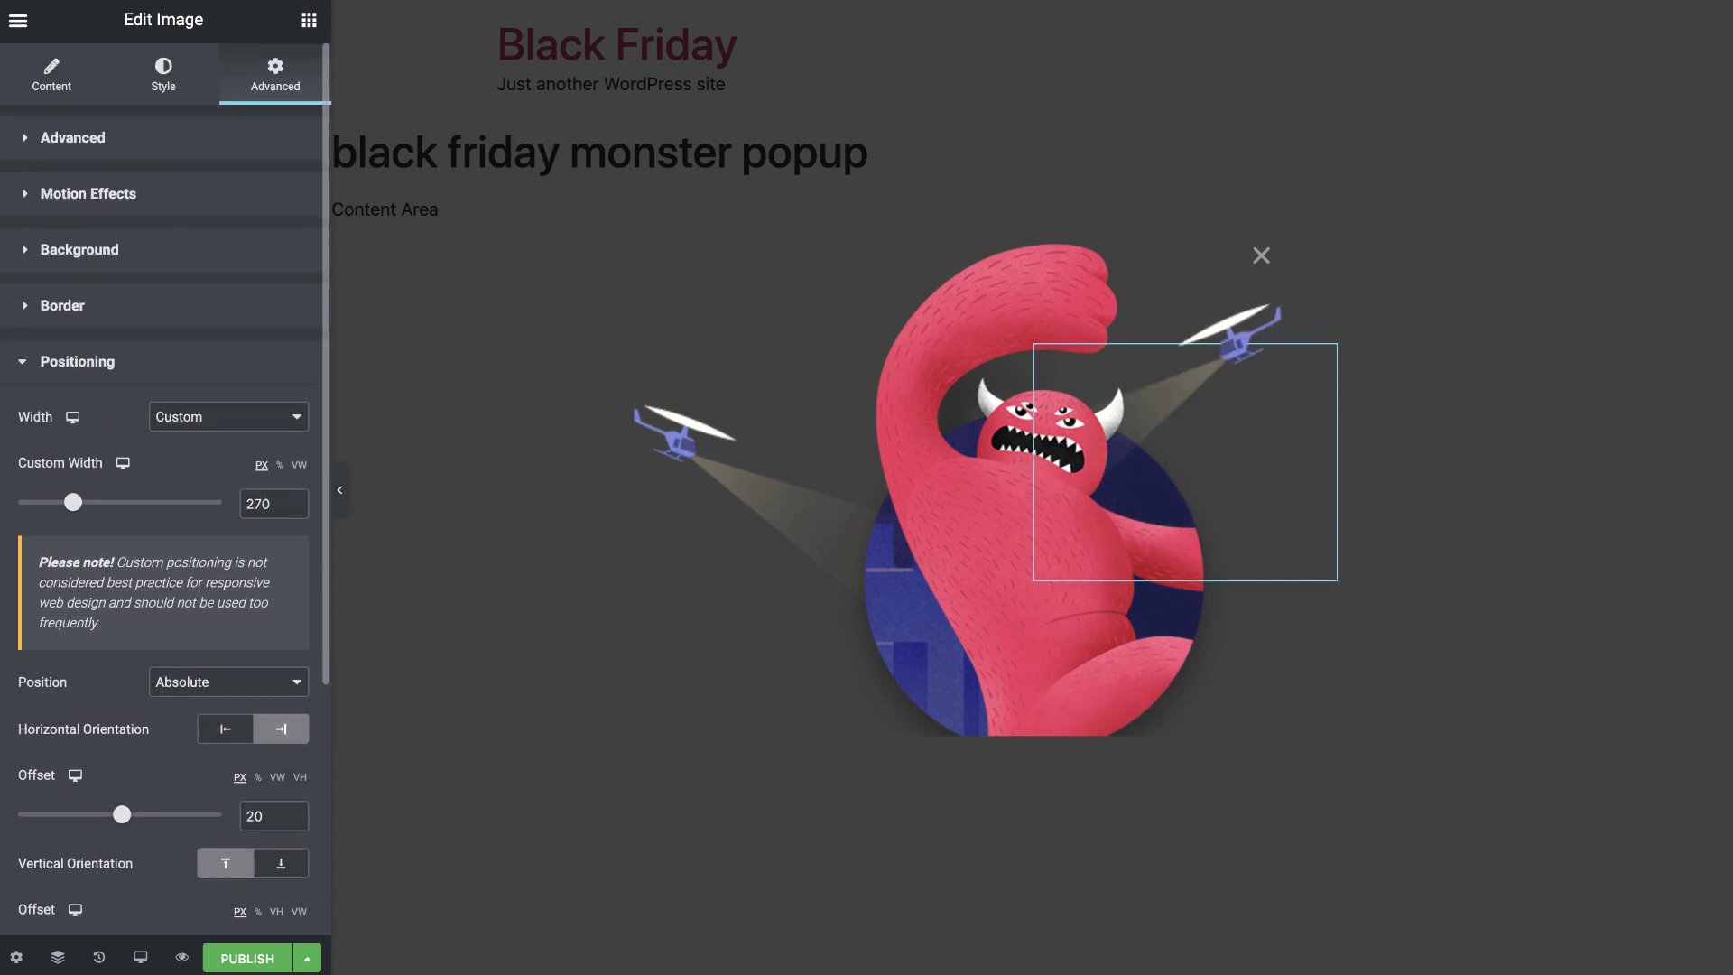
# Set the right helicopter's Mouse Track effect to Opposite direction at speed 3.
pyautogui.click(258, 210)
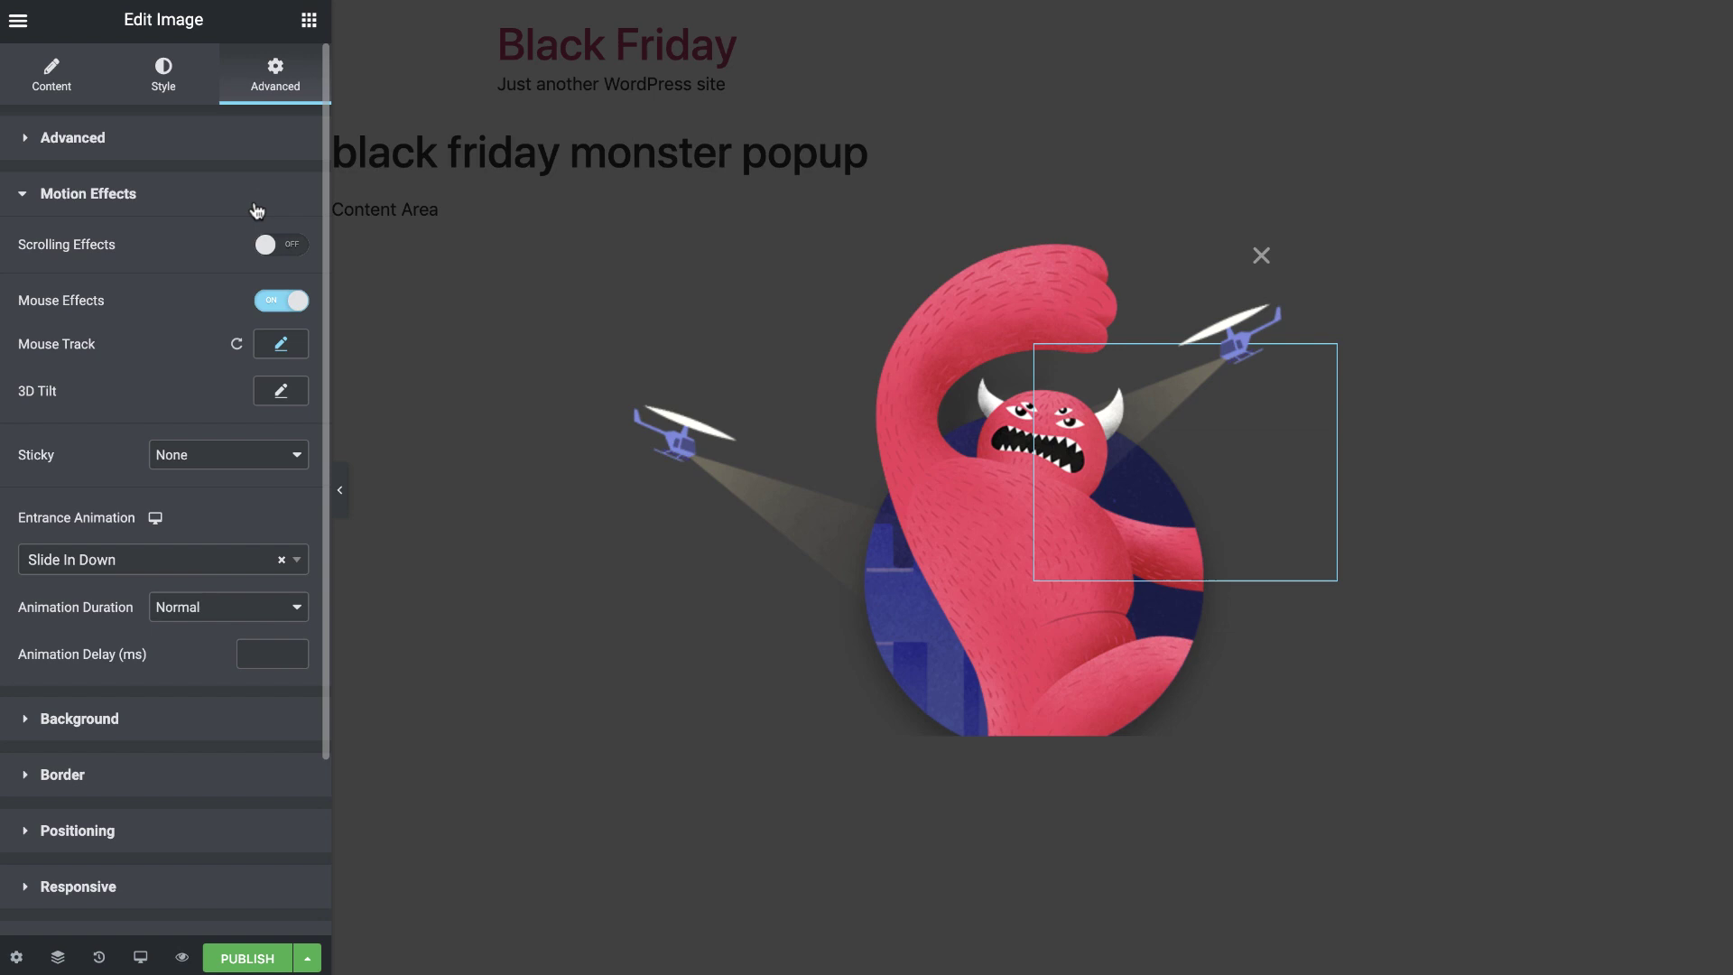
pyautogui.click(281, 344)
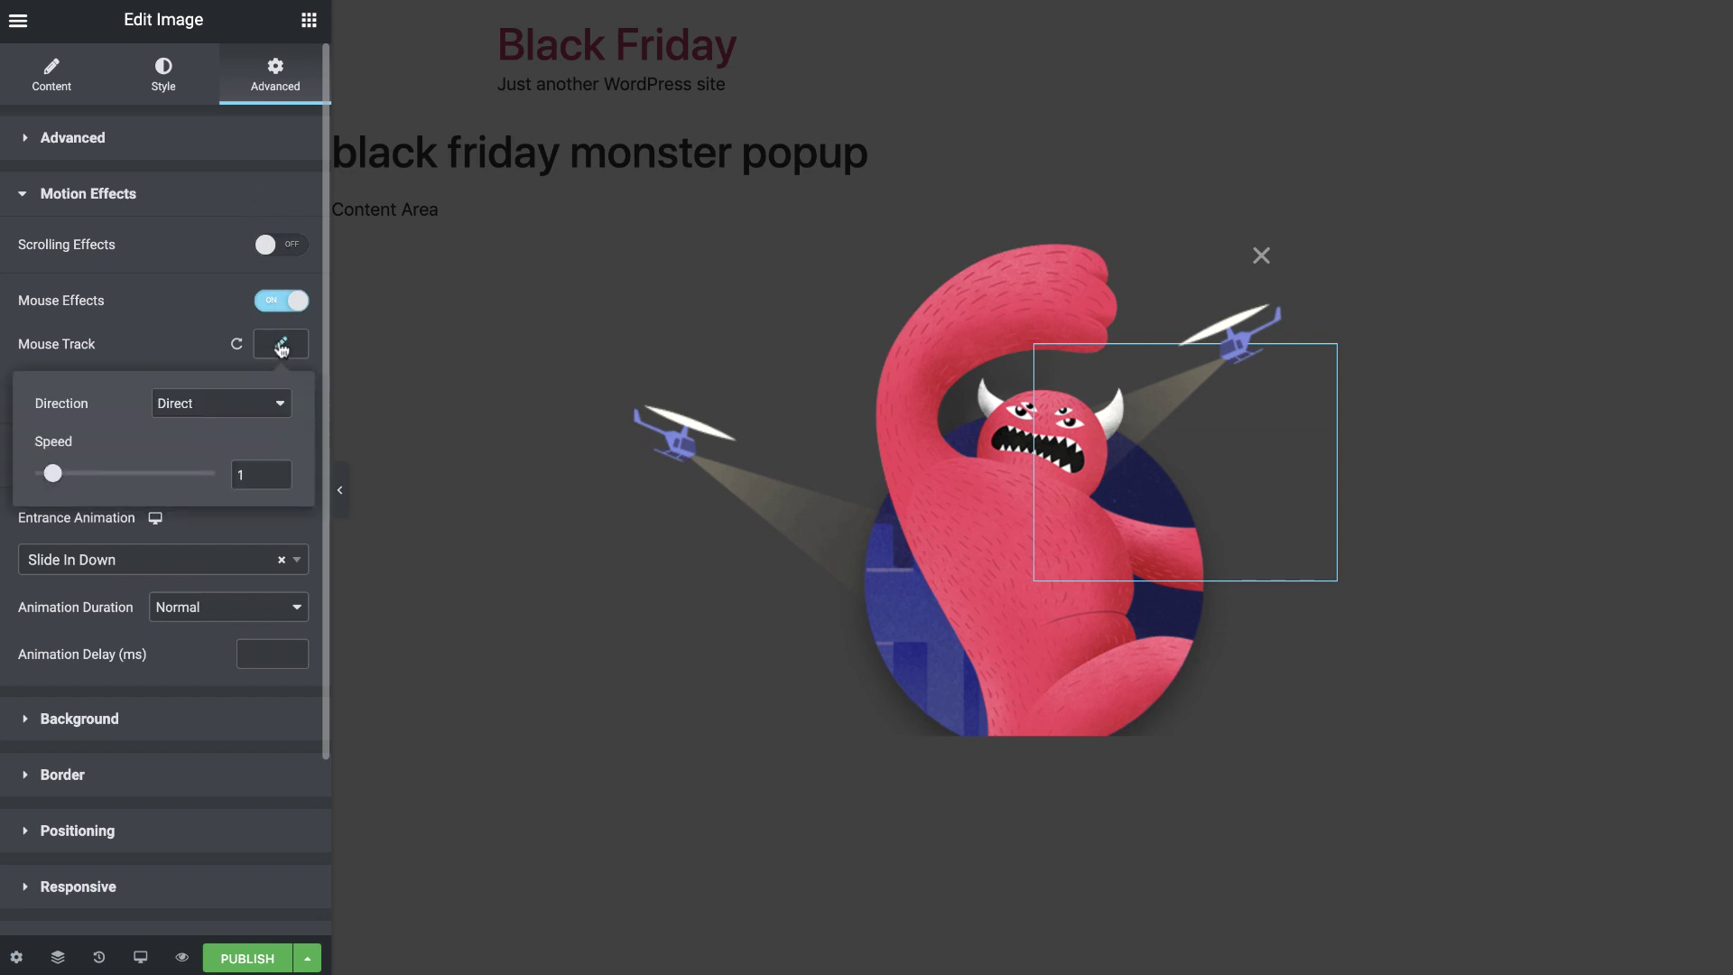
pyautogui.click(249, 401)
pyautogui.click(245, 386)
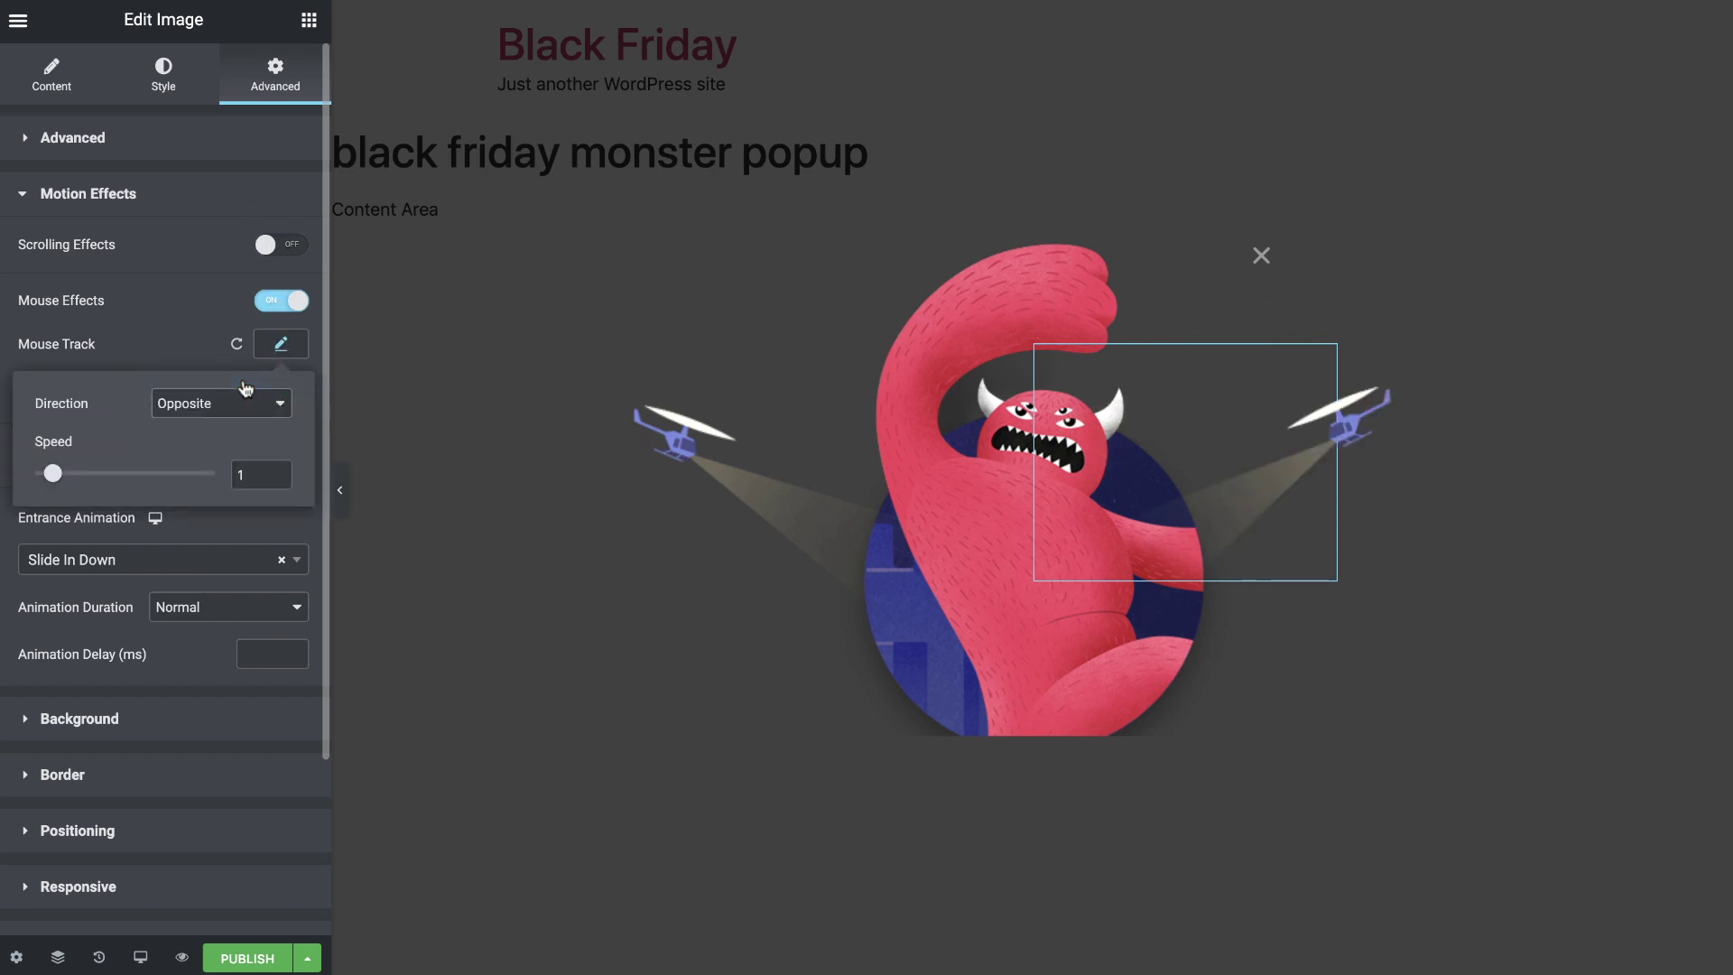
pyautogui.doubleClick(250, 464)
pyautogui.write('3')
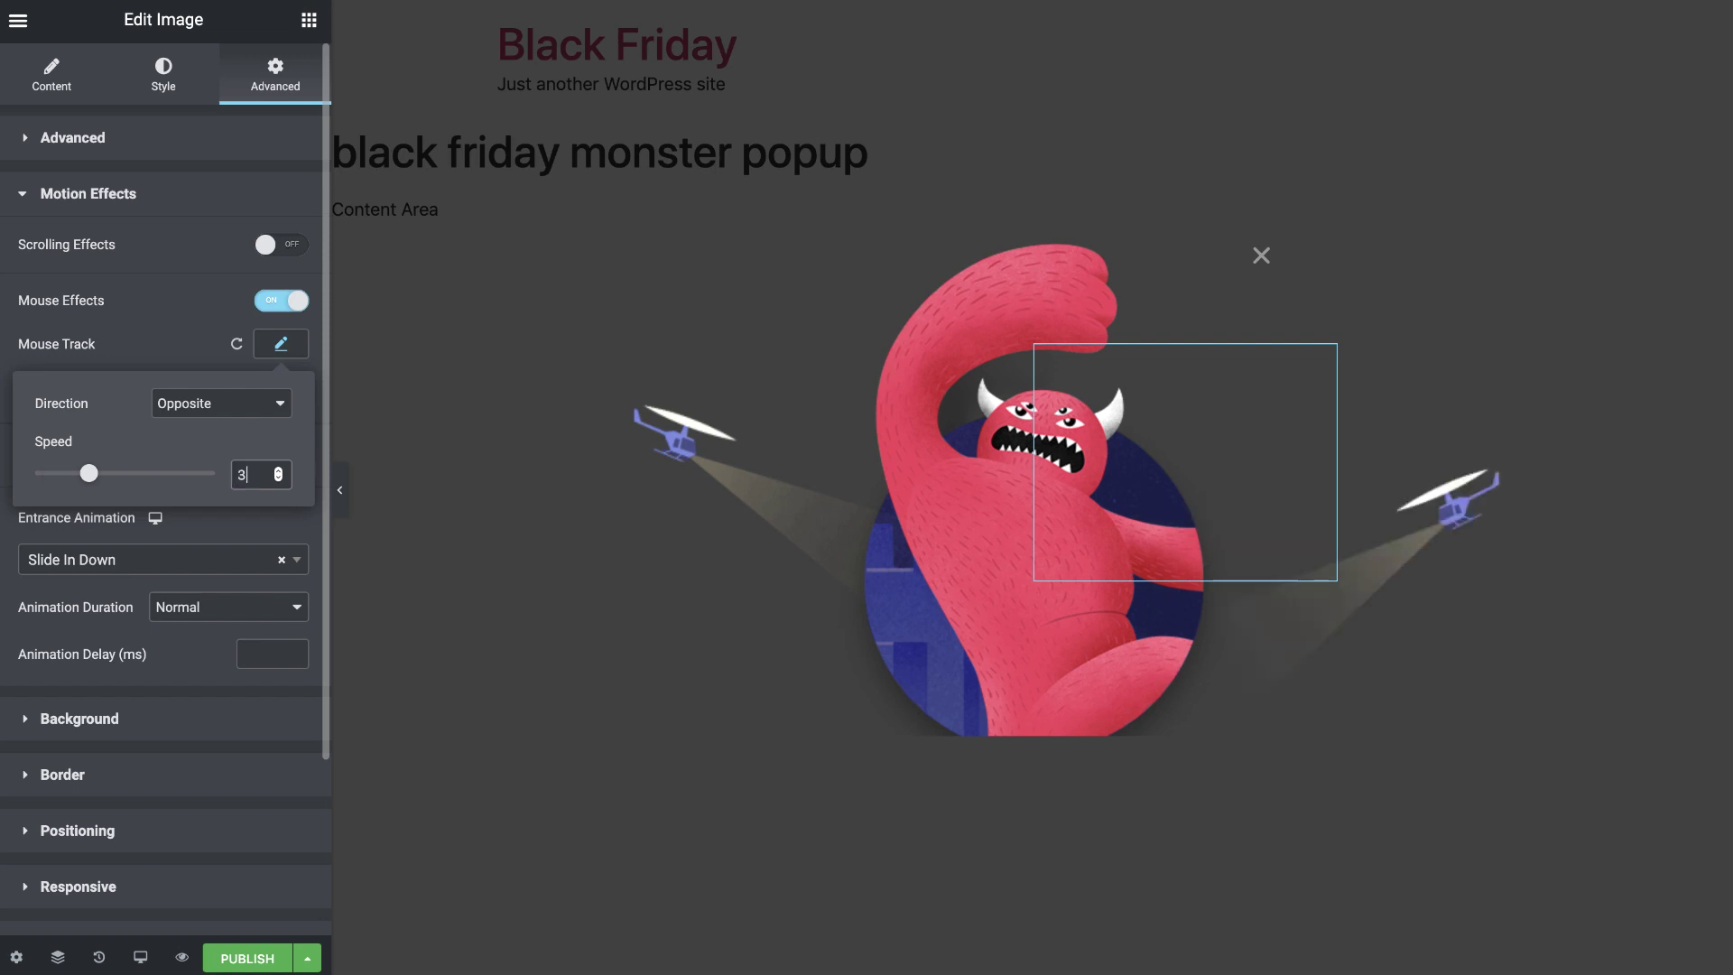
# Preview the motion with the panel hidden, then show the popup's element outline in the Navigator.
pyautogui.click(340, 490)
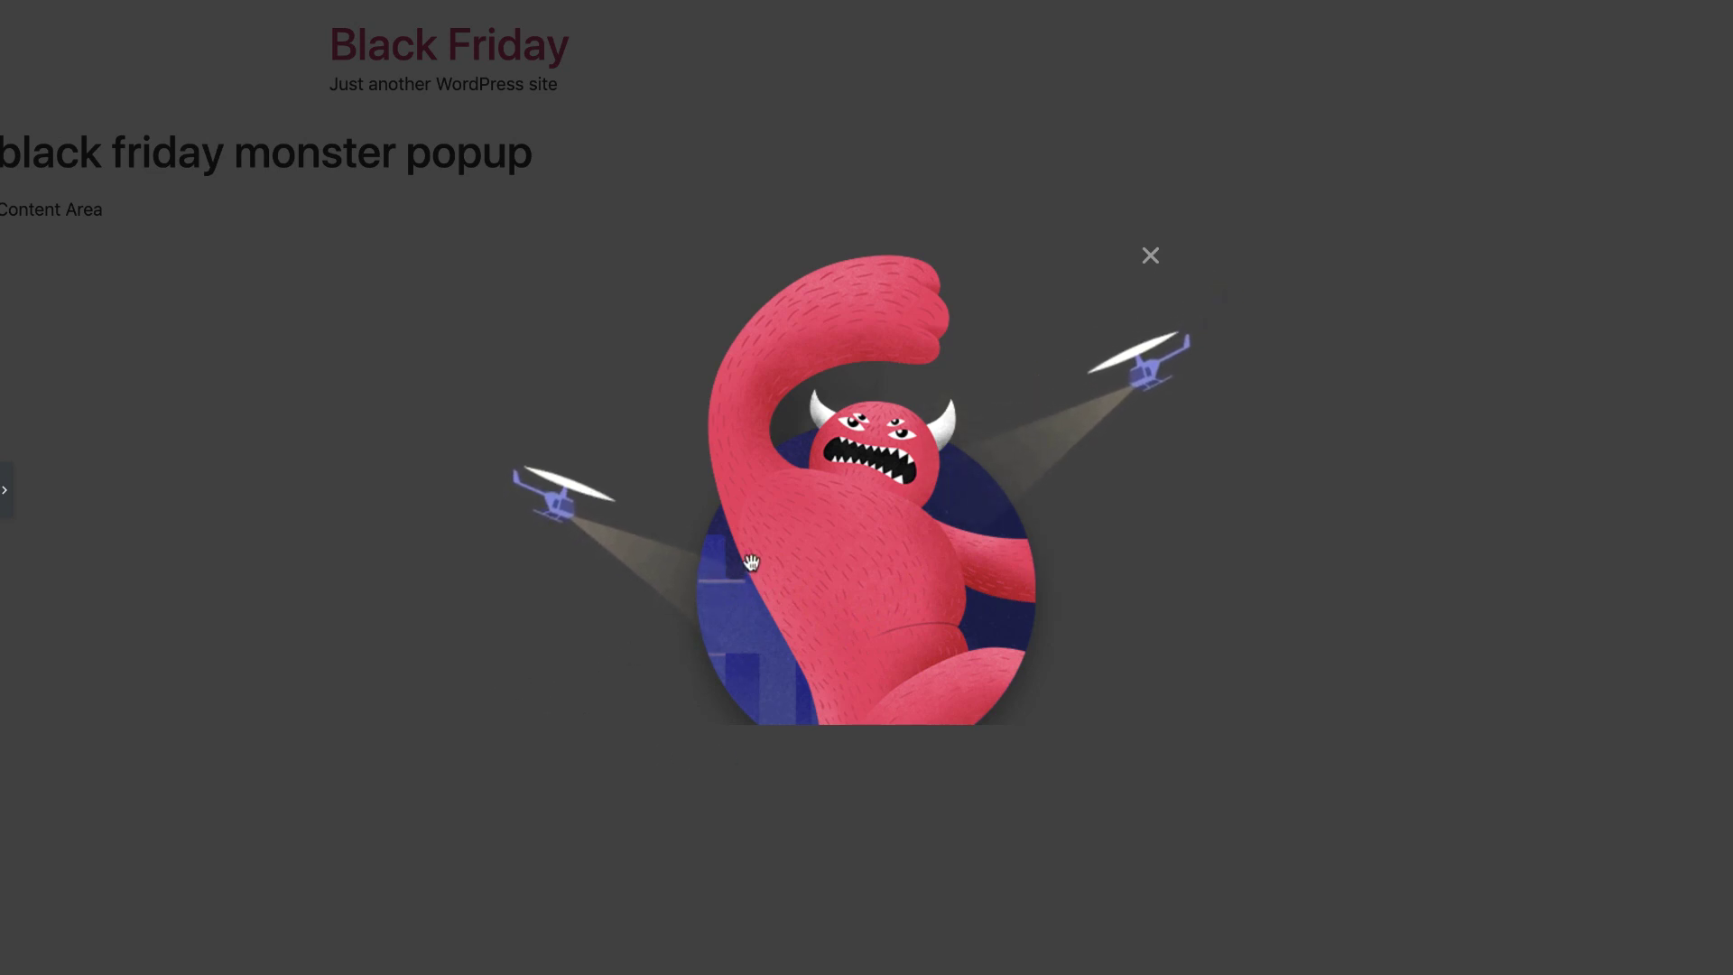
pyautogui.click(6, 490)
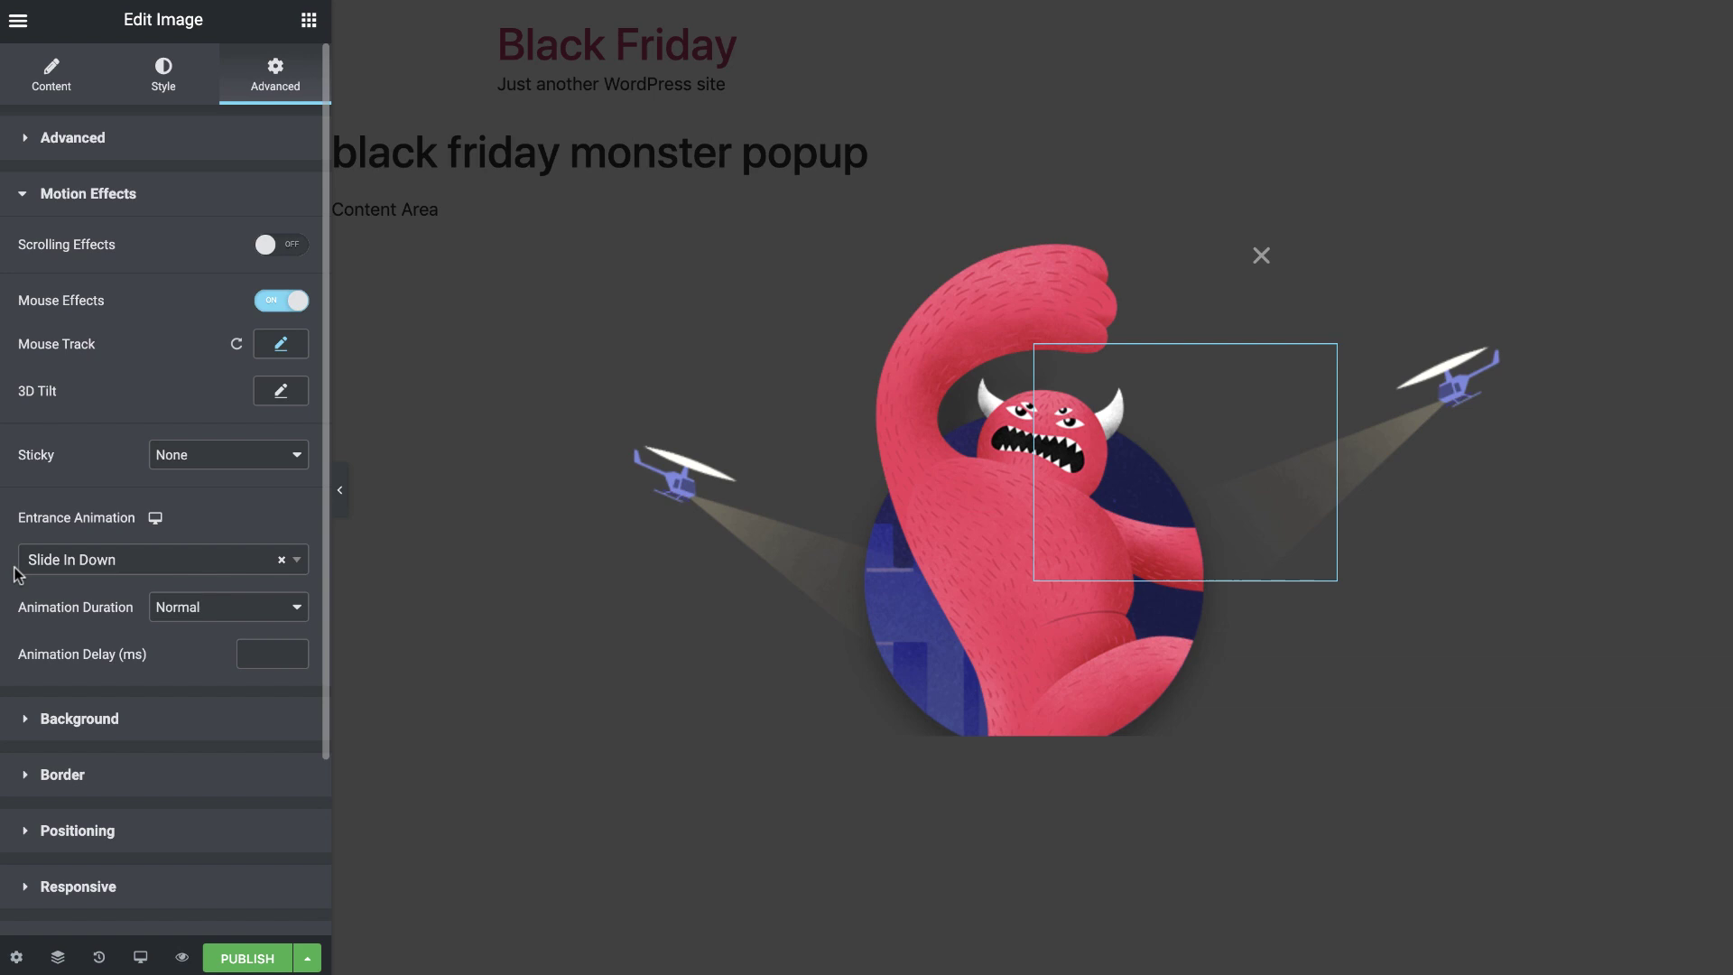
pyautogui.click(57, 957)
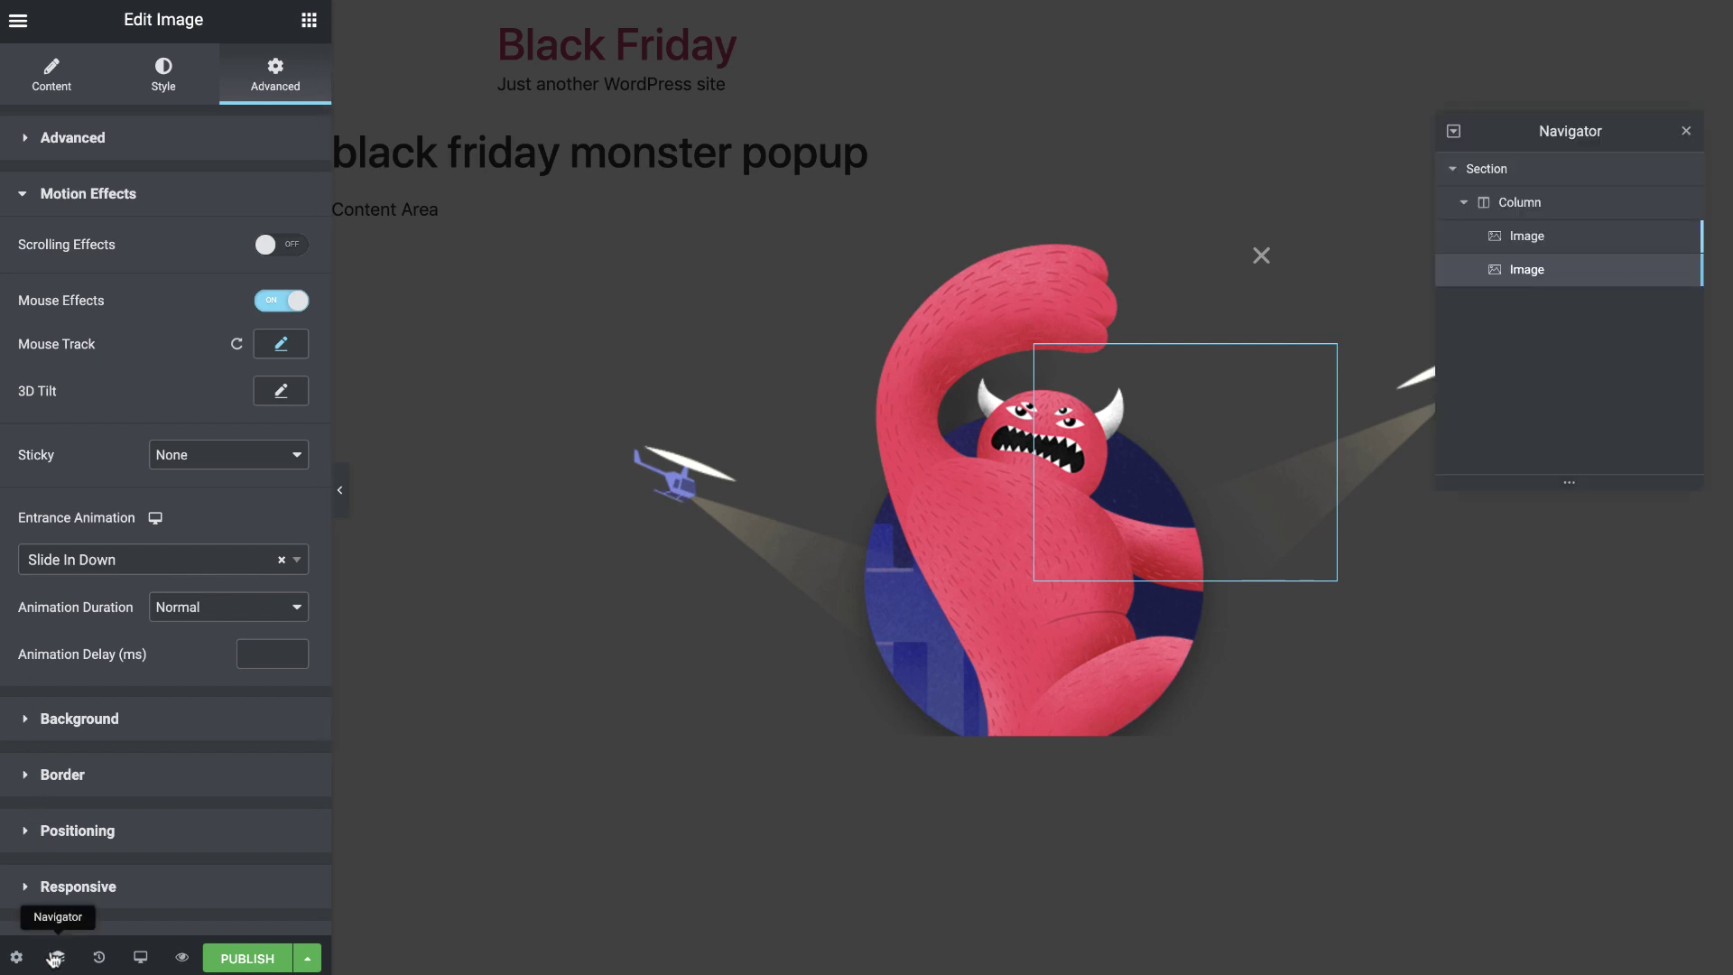
# Rename the helicopter section to Helicopters.
pyautogui.doubleClick(1499, 170)
pyautogui.press('BackSpace')
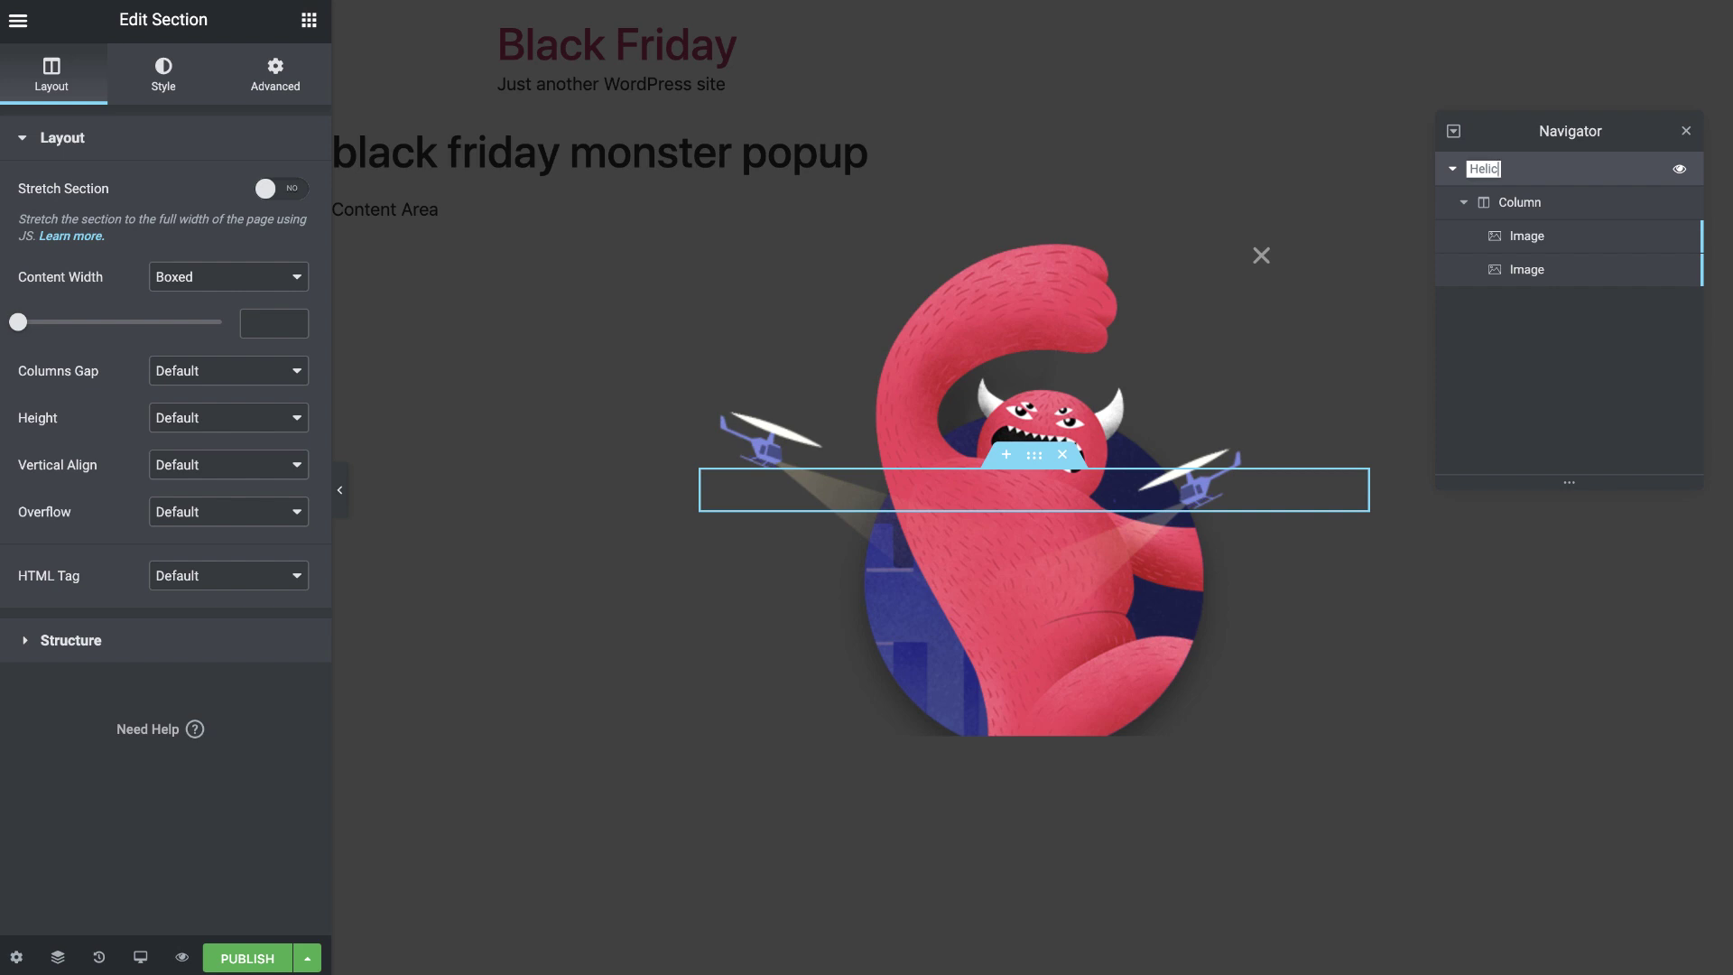
pyautogui.press('Return')
# Add a single-column section below Helicopters and name it 'Texts + Button'.
pyautogui.click(1007, 458)
pyautogui.click(1007, 451)
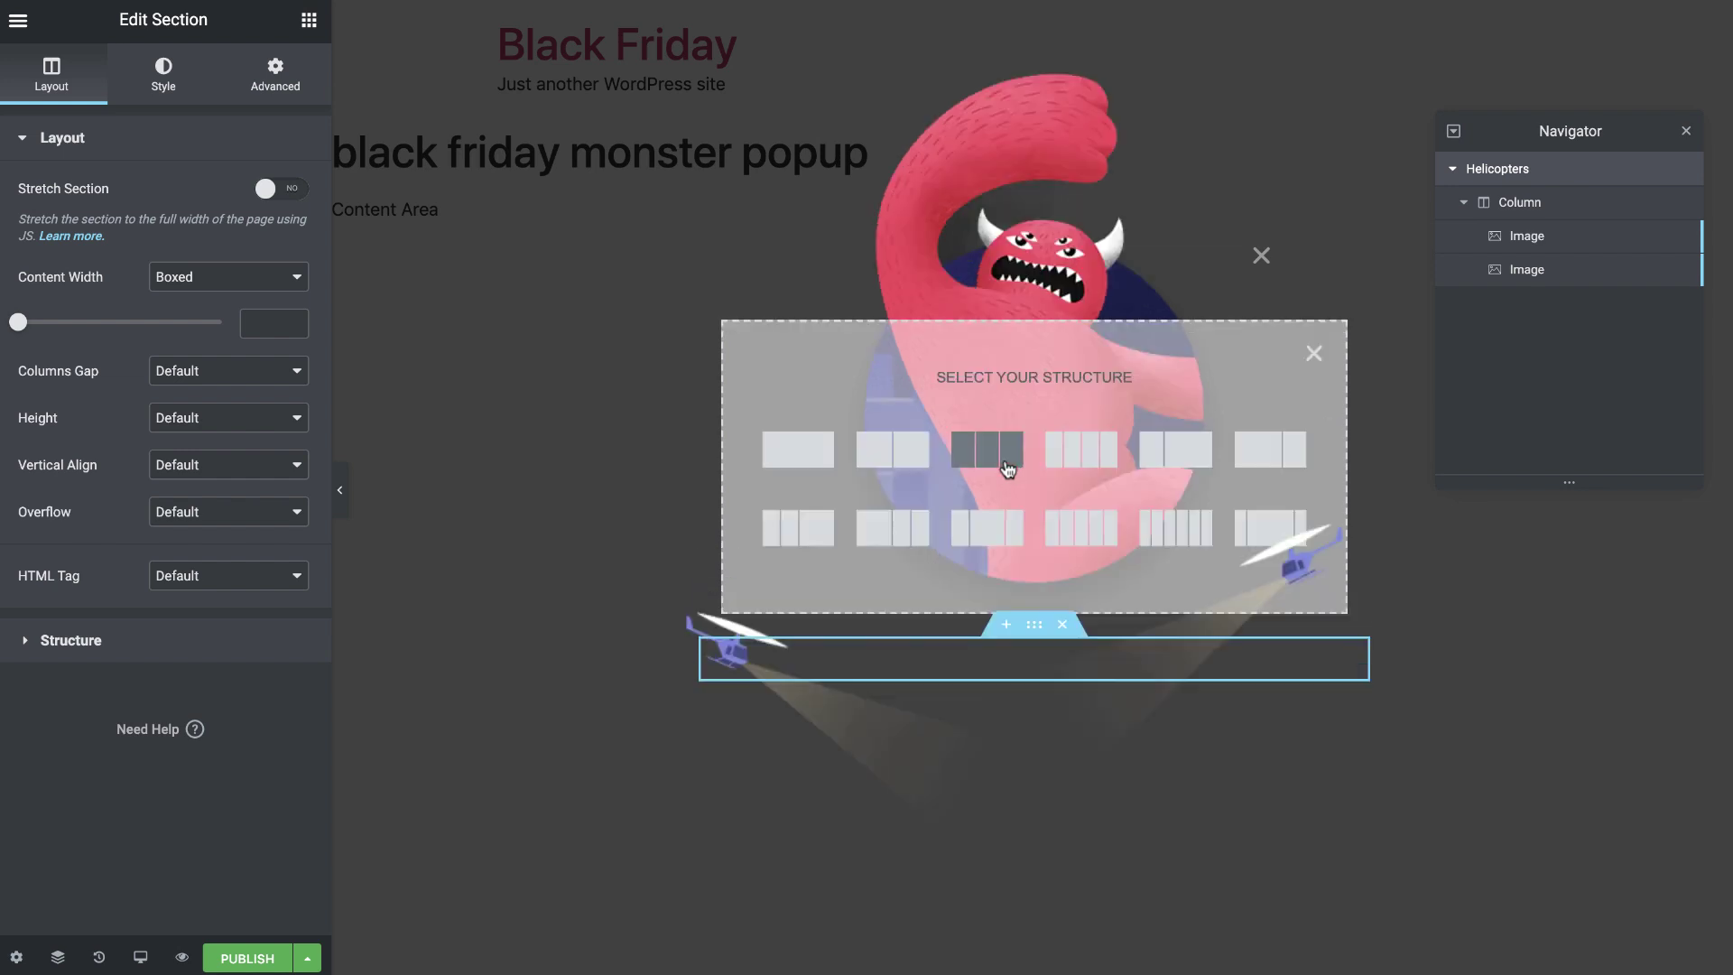
pyautogui.click(798, 450)
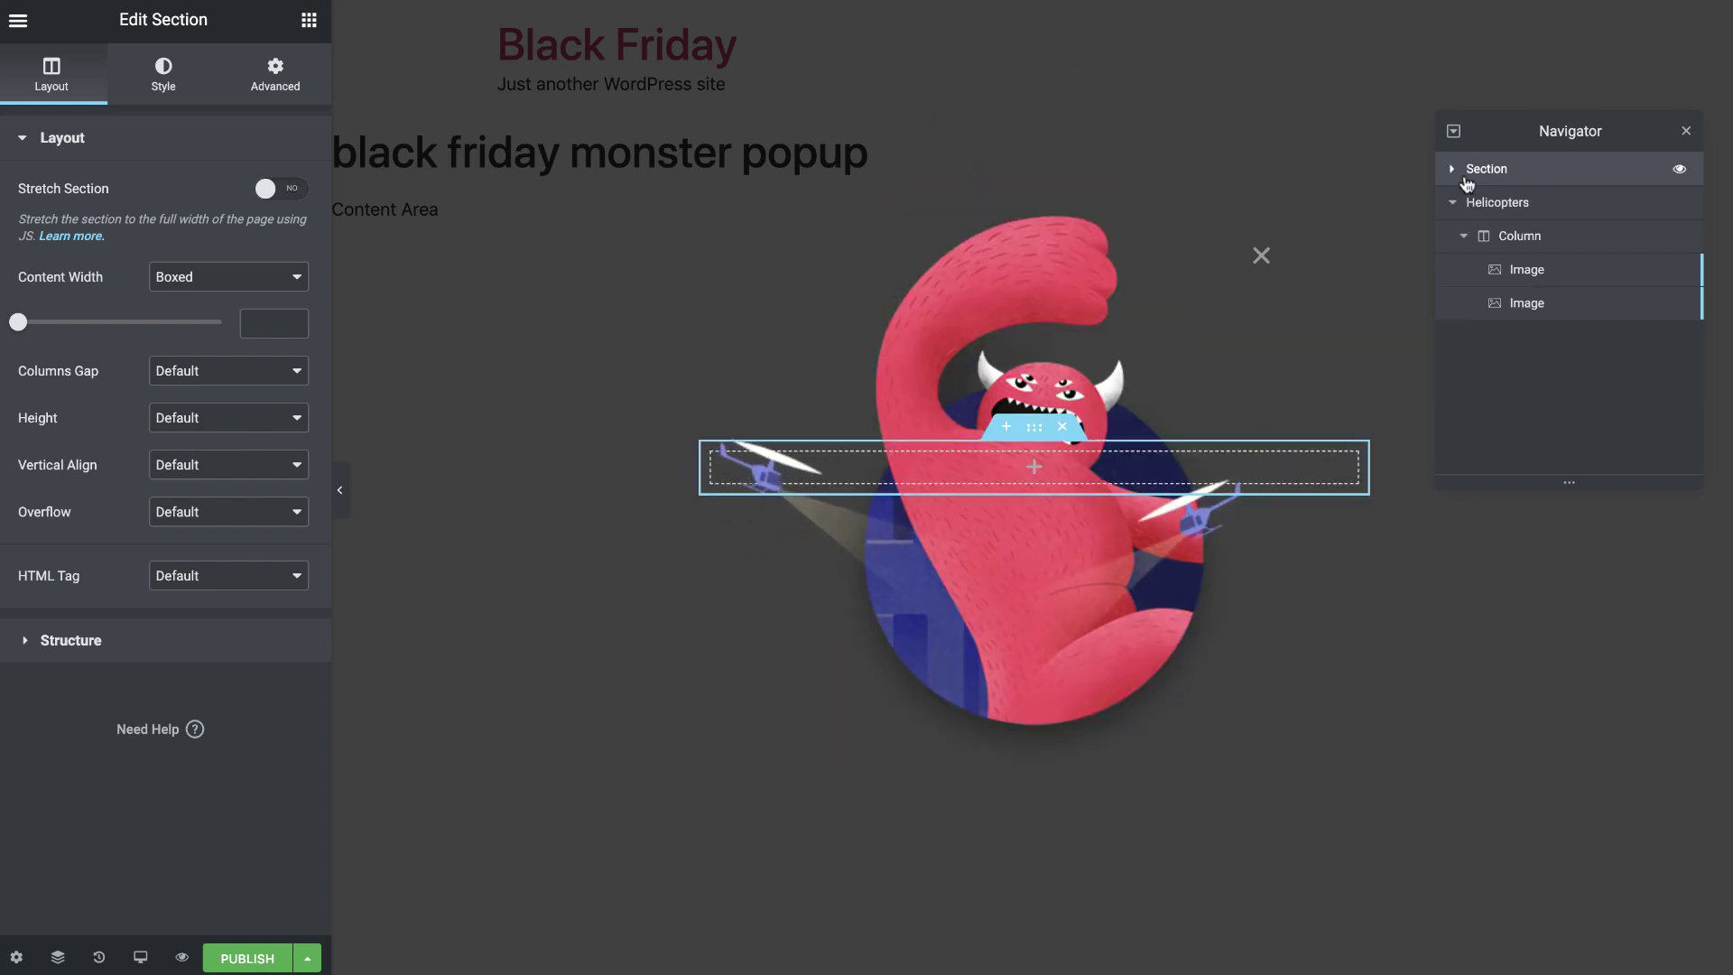
pyautogui.moveTo(1486, 172); pyautogui.dragTo(1490, 316)
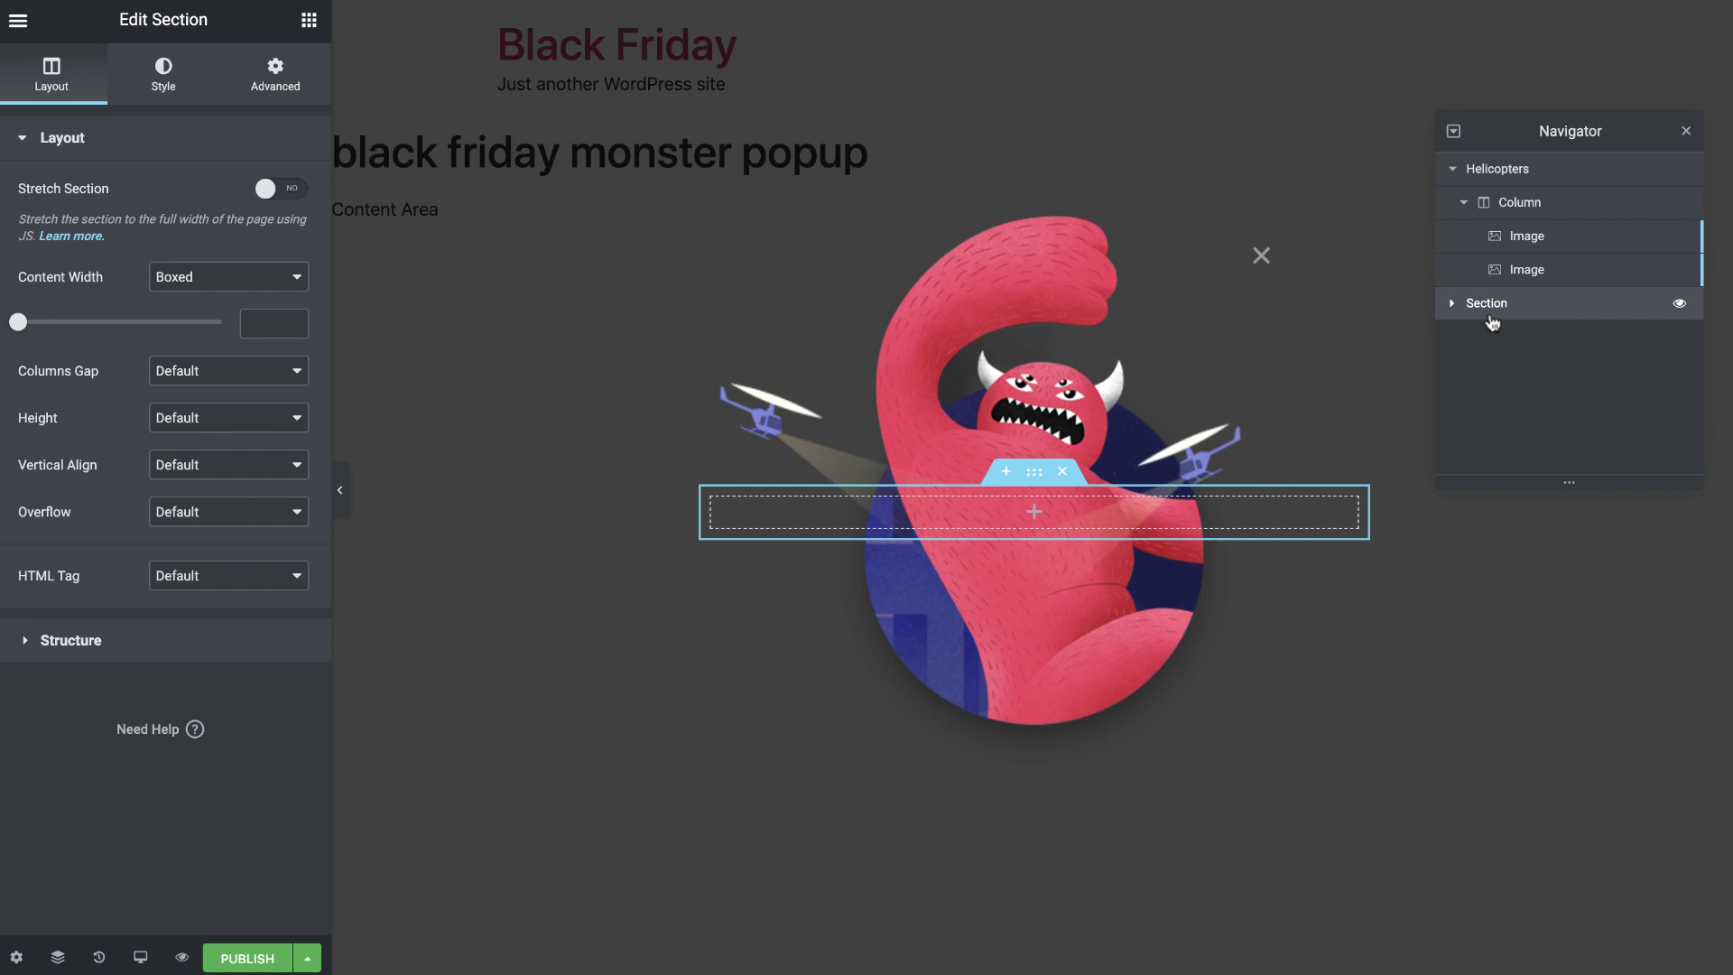
pyautogui.doubleClick(1487, 304)
pyautogui.write('Texts + B')
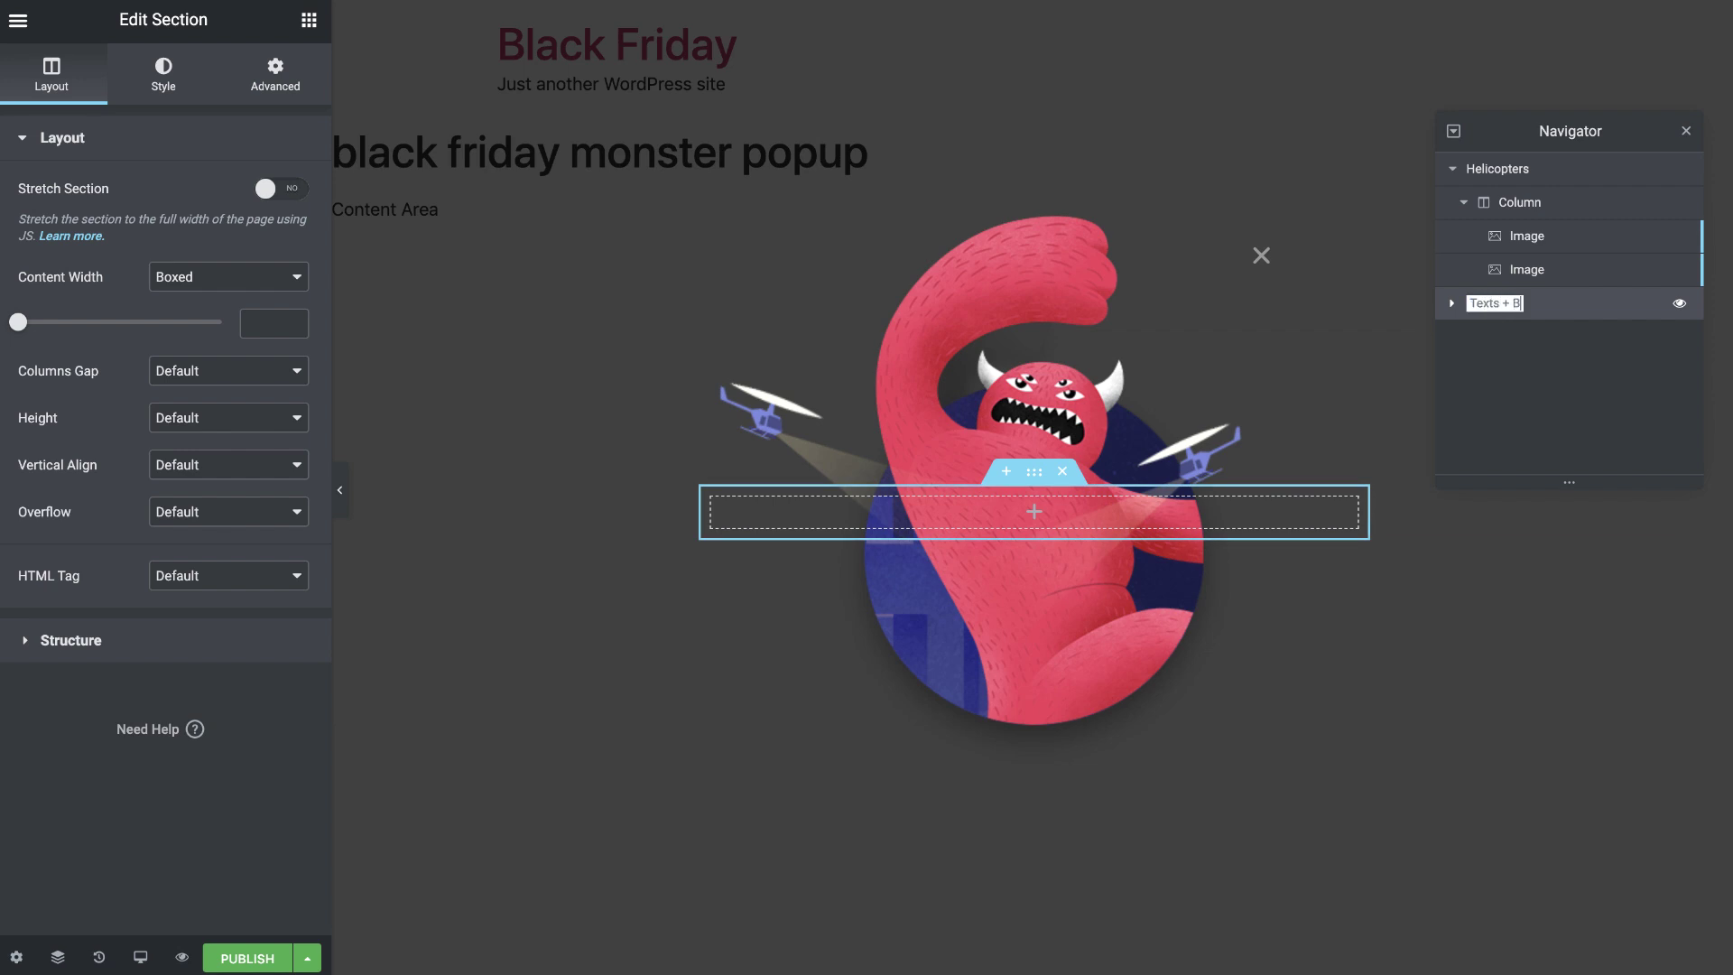
pyautogui.write('utton')
pyautogui.press('Return')
# Add a centred heading reading 'don't miss our' to the Texts + Button section.
pyautogui.click(309, 20)
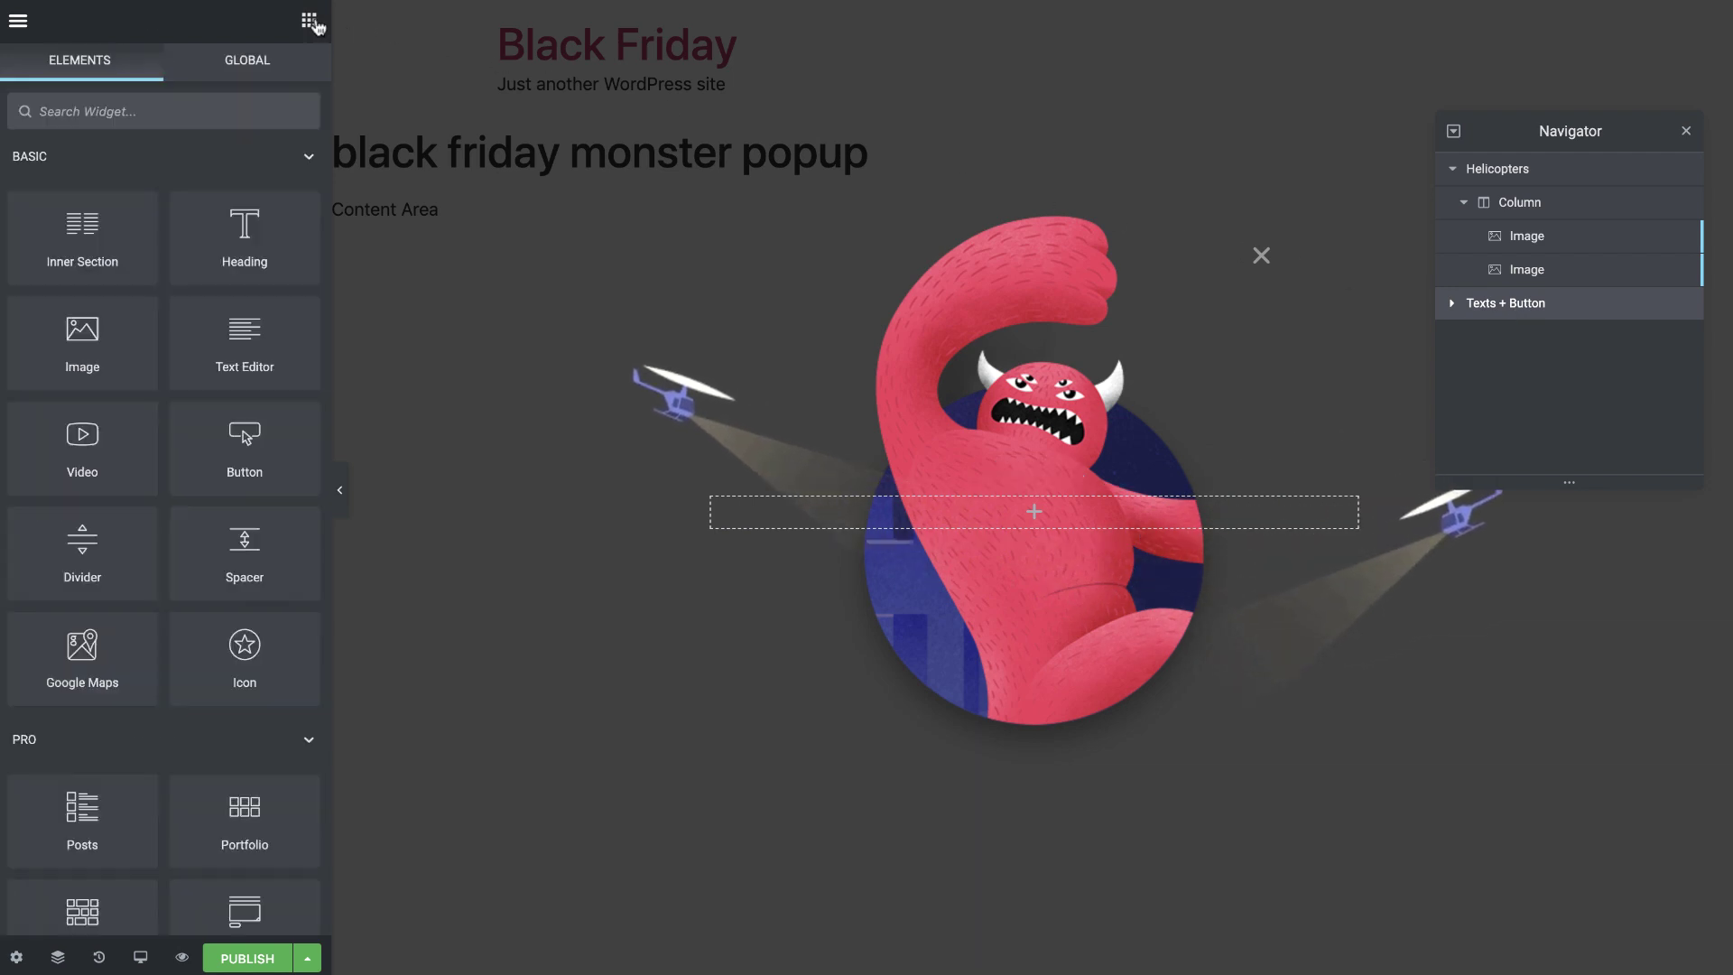
pyautogui.moveTo(245, 230); pyautogui.dragTo(899, 535)
pyautogui.click(233, 248)
pyautogui.hotkey('ctrl', 'a')
pyautogui.write('d')
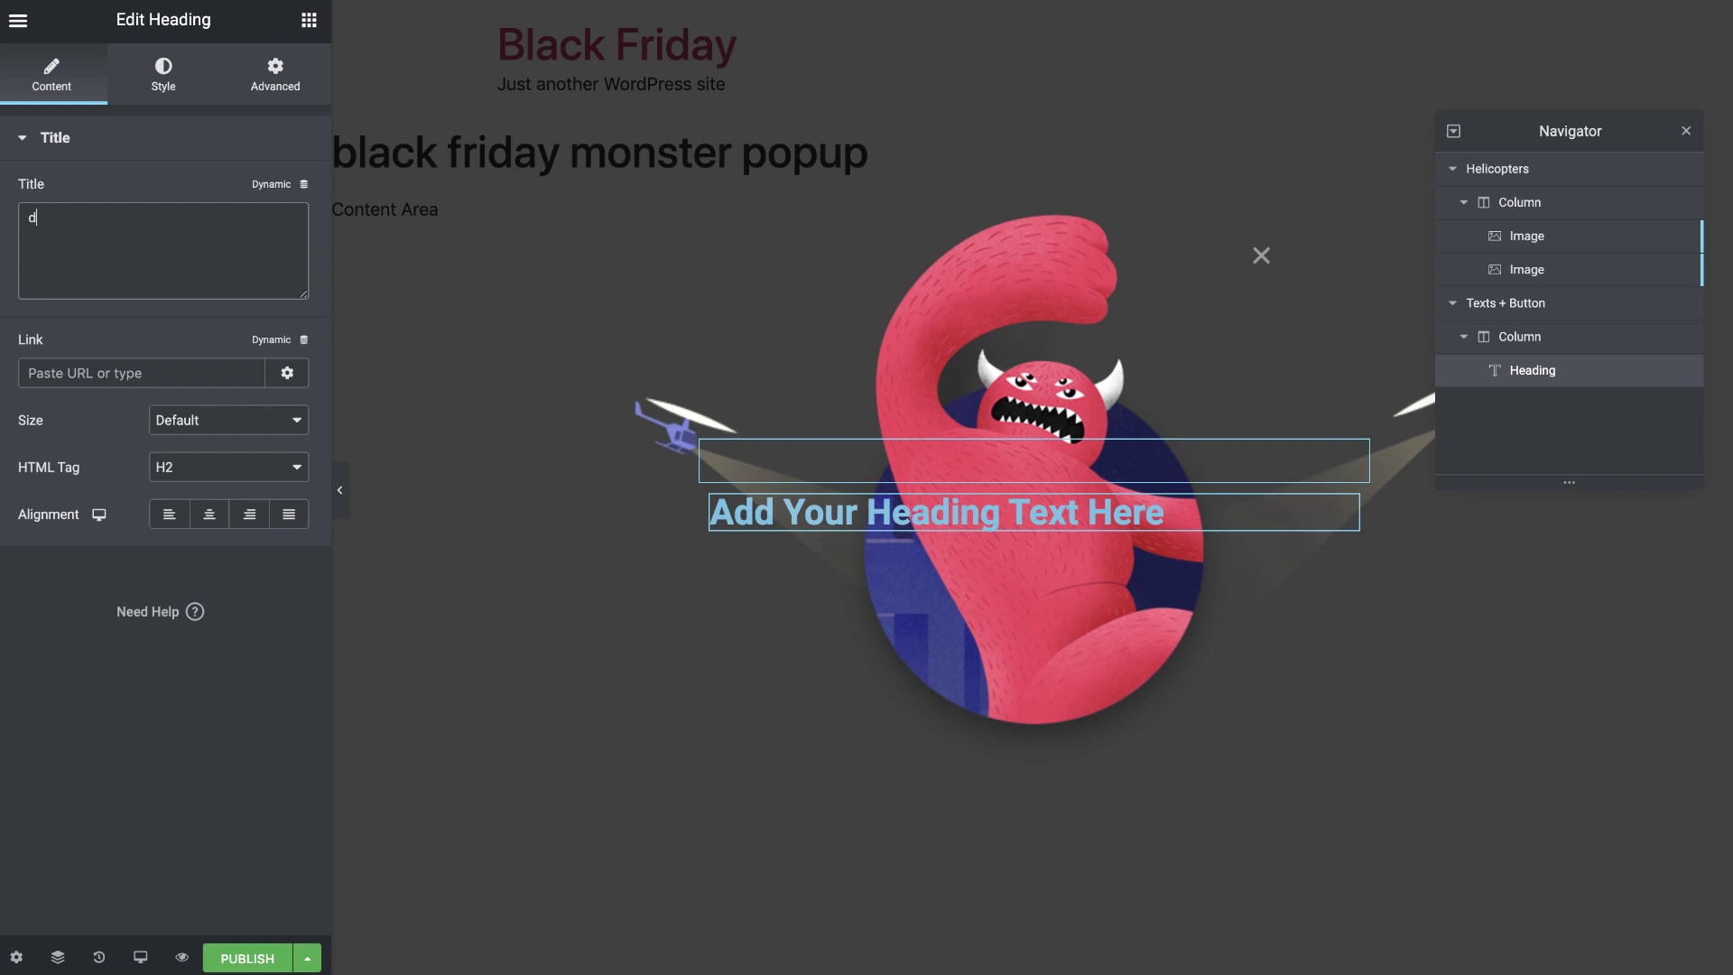
pyautogui.write("on't miss our")
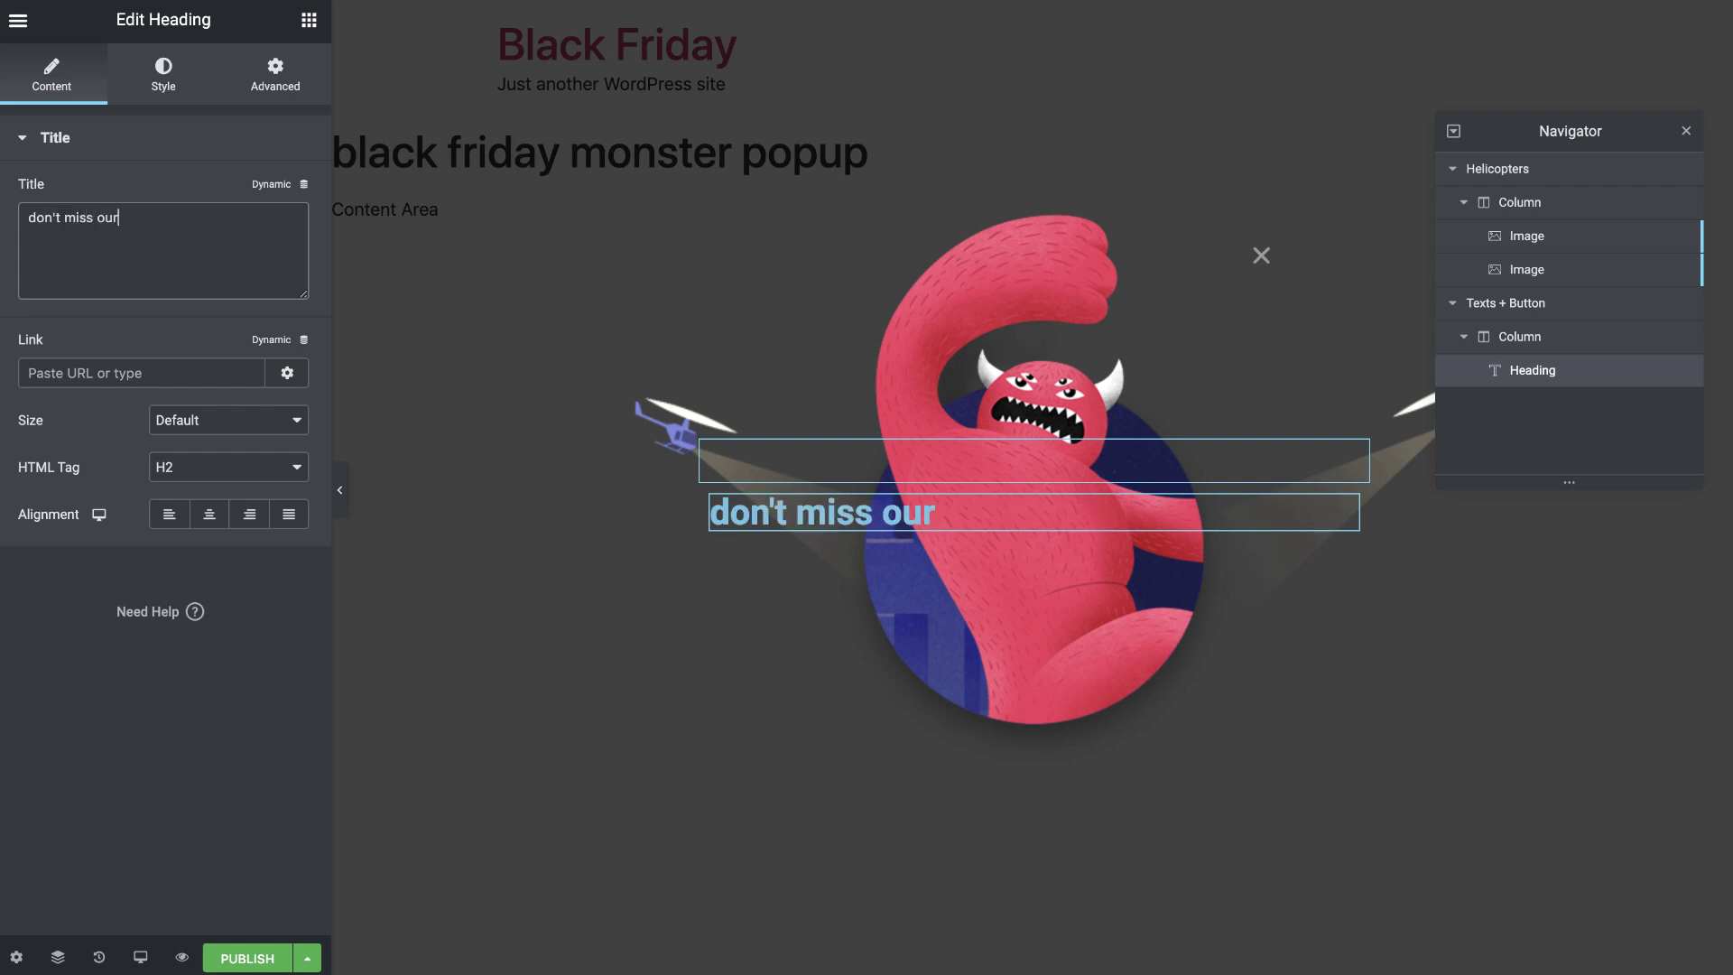
pyautogui.click(209, 512)
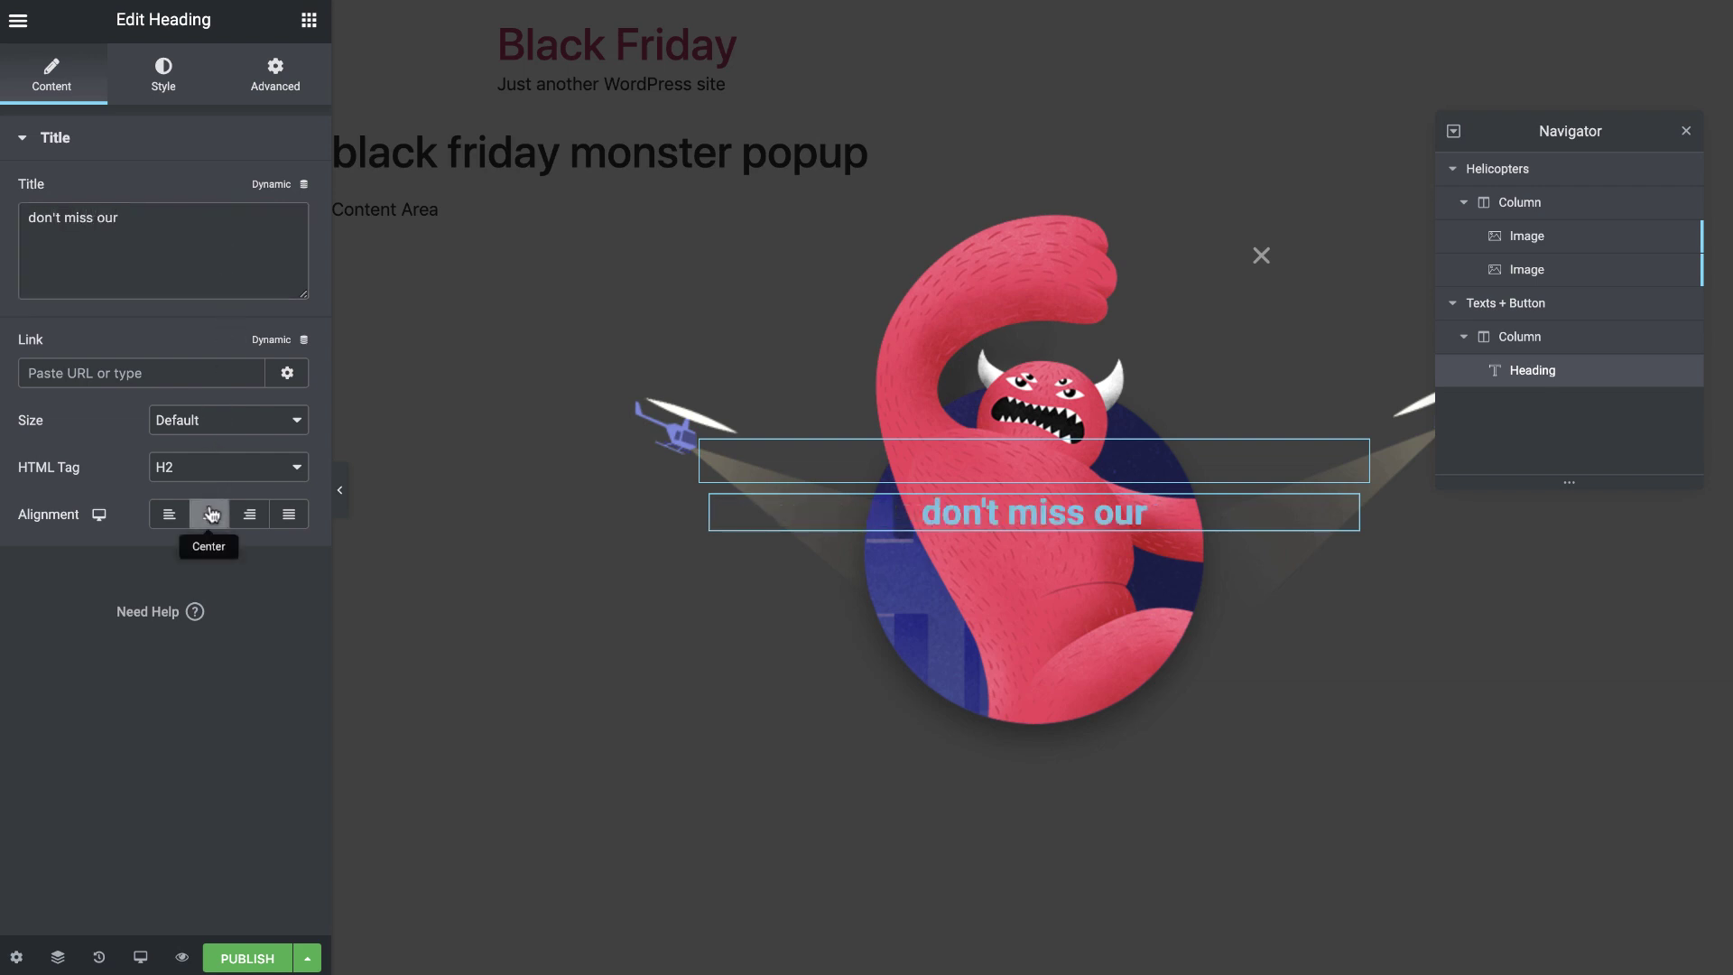
# Make the heading text white in the Anton font.
pyautogui.click(167, 102)
pyautogui.click(276, 194)
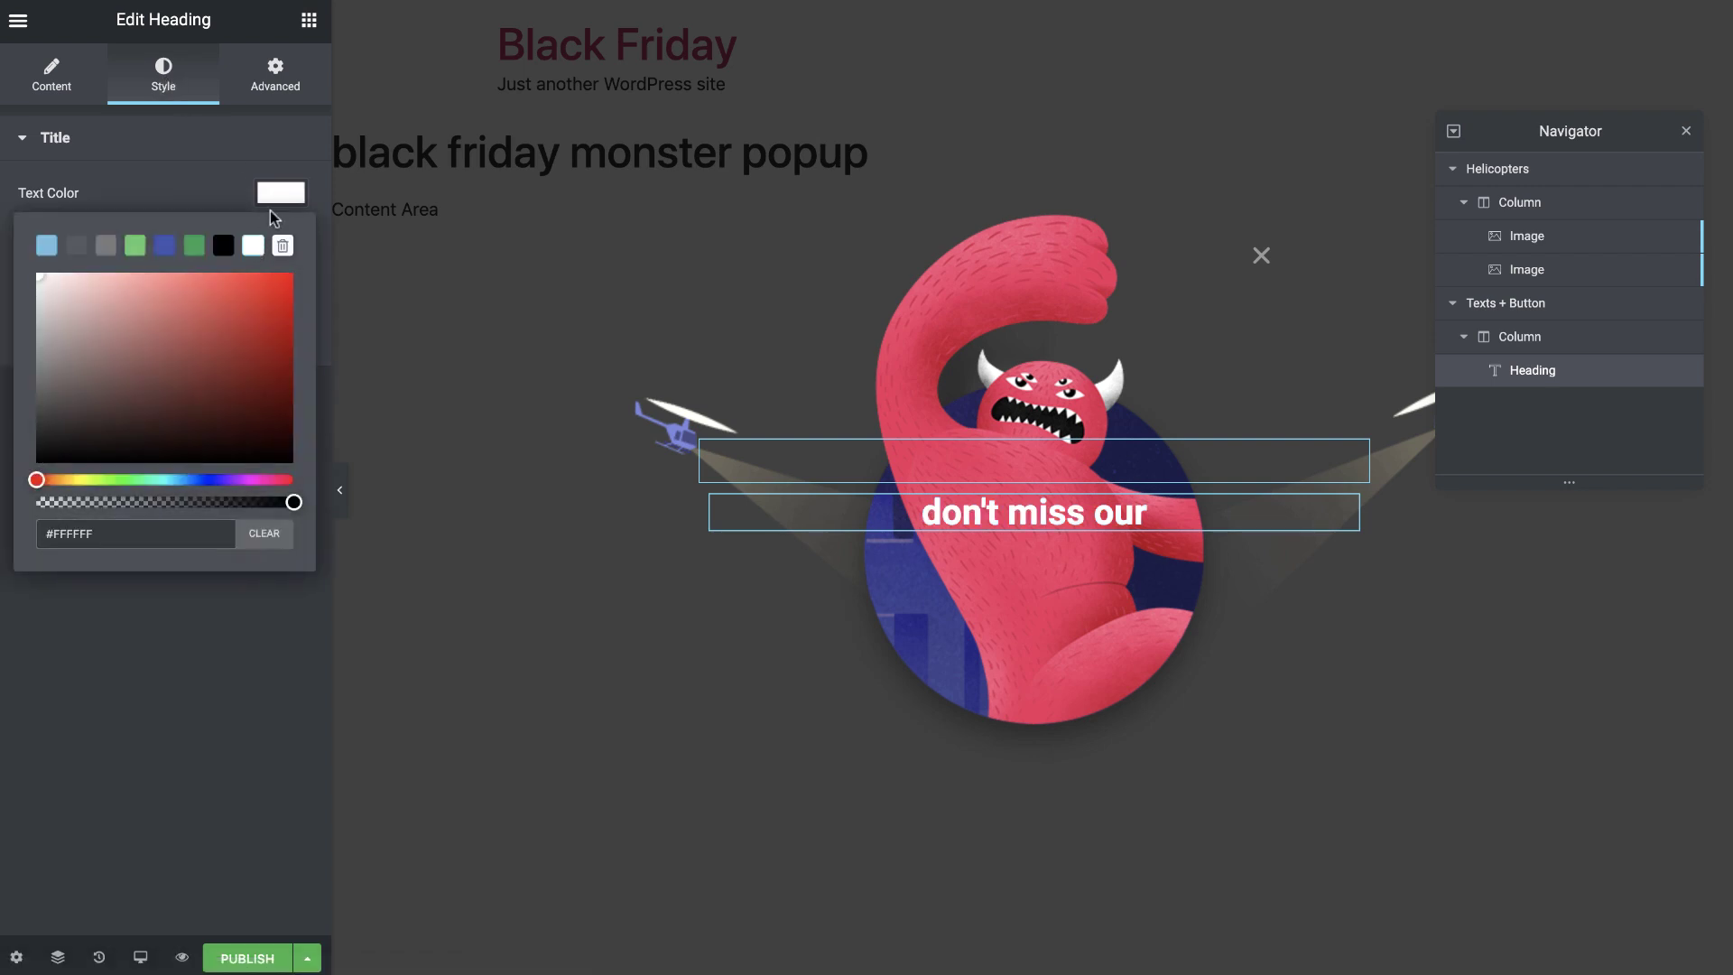
pyautogui.click(278, 195)
pyautogui.click(281, 240)
pyautogui.click(211, 303)
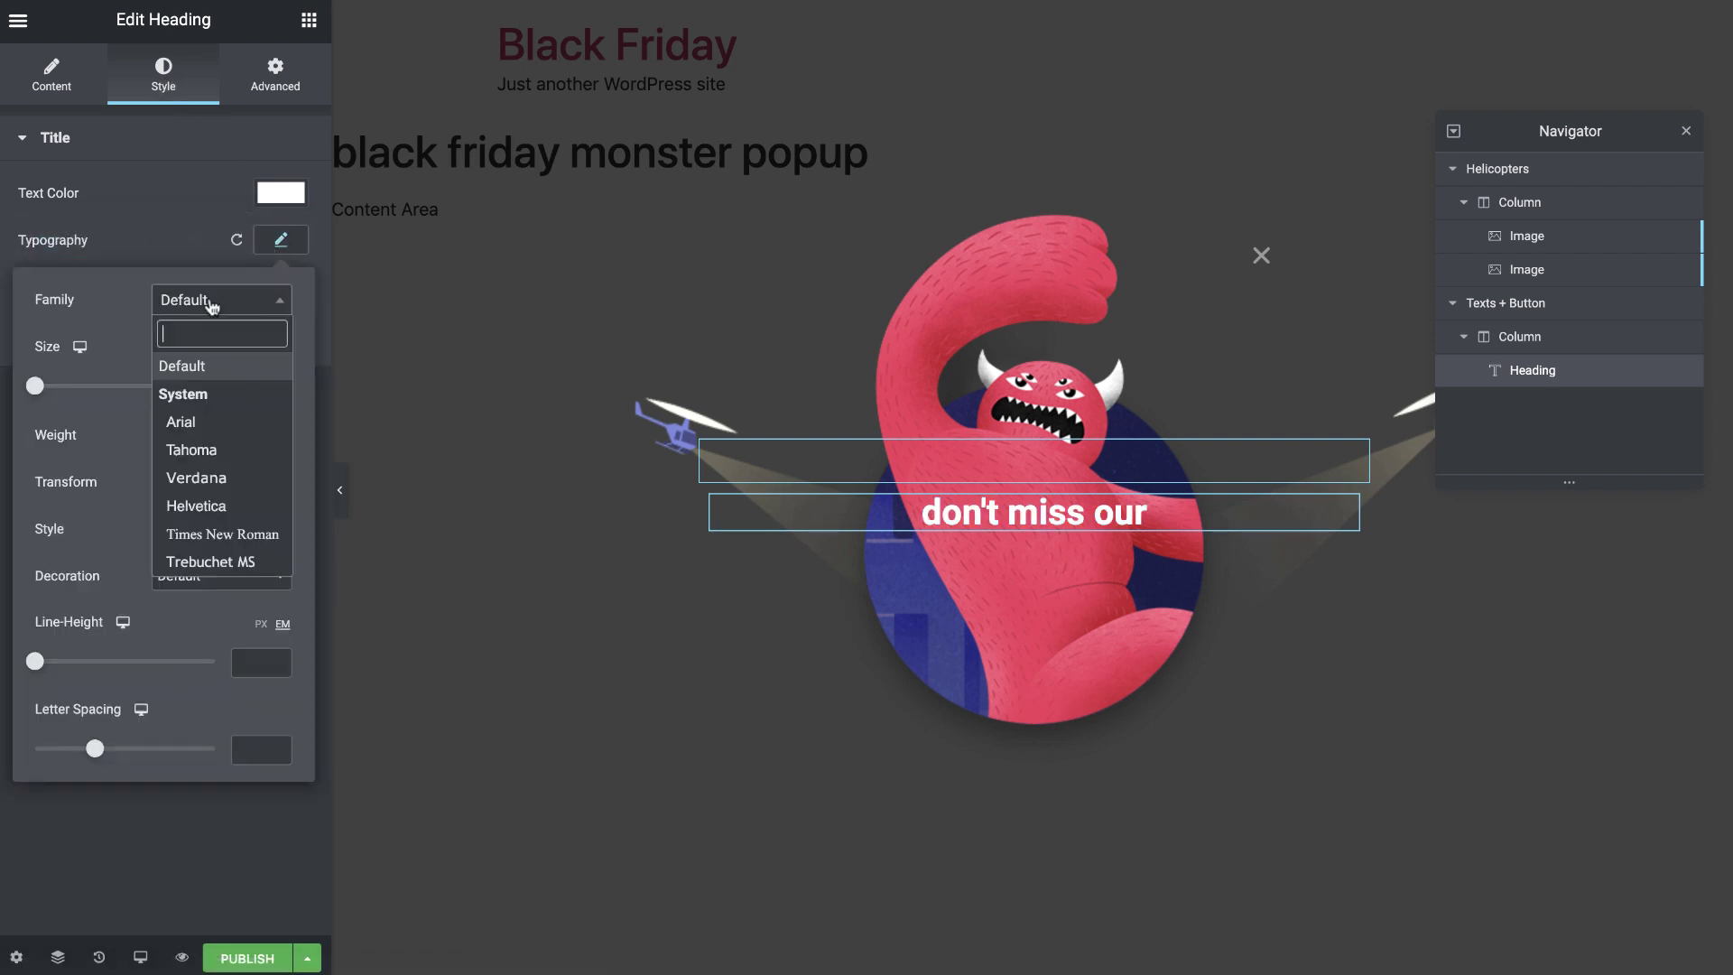
pyautogui.write('anton')
pyautogui.click(208, 397)
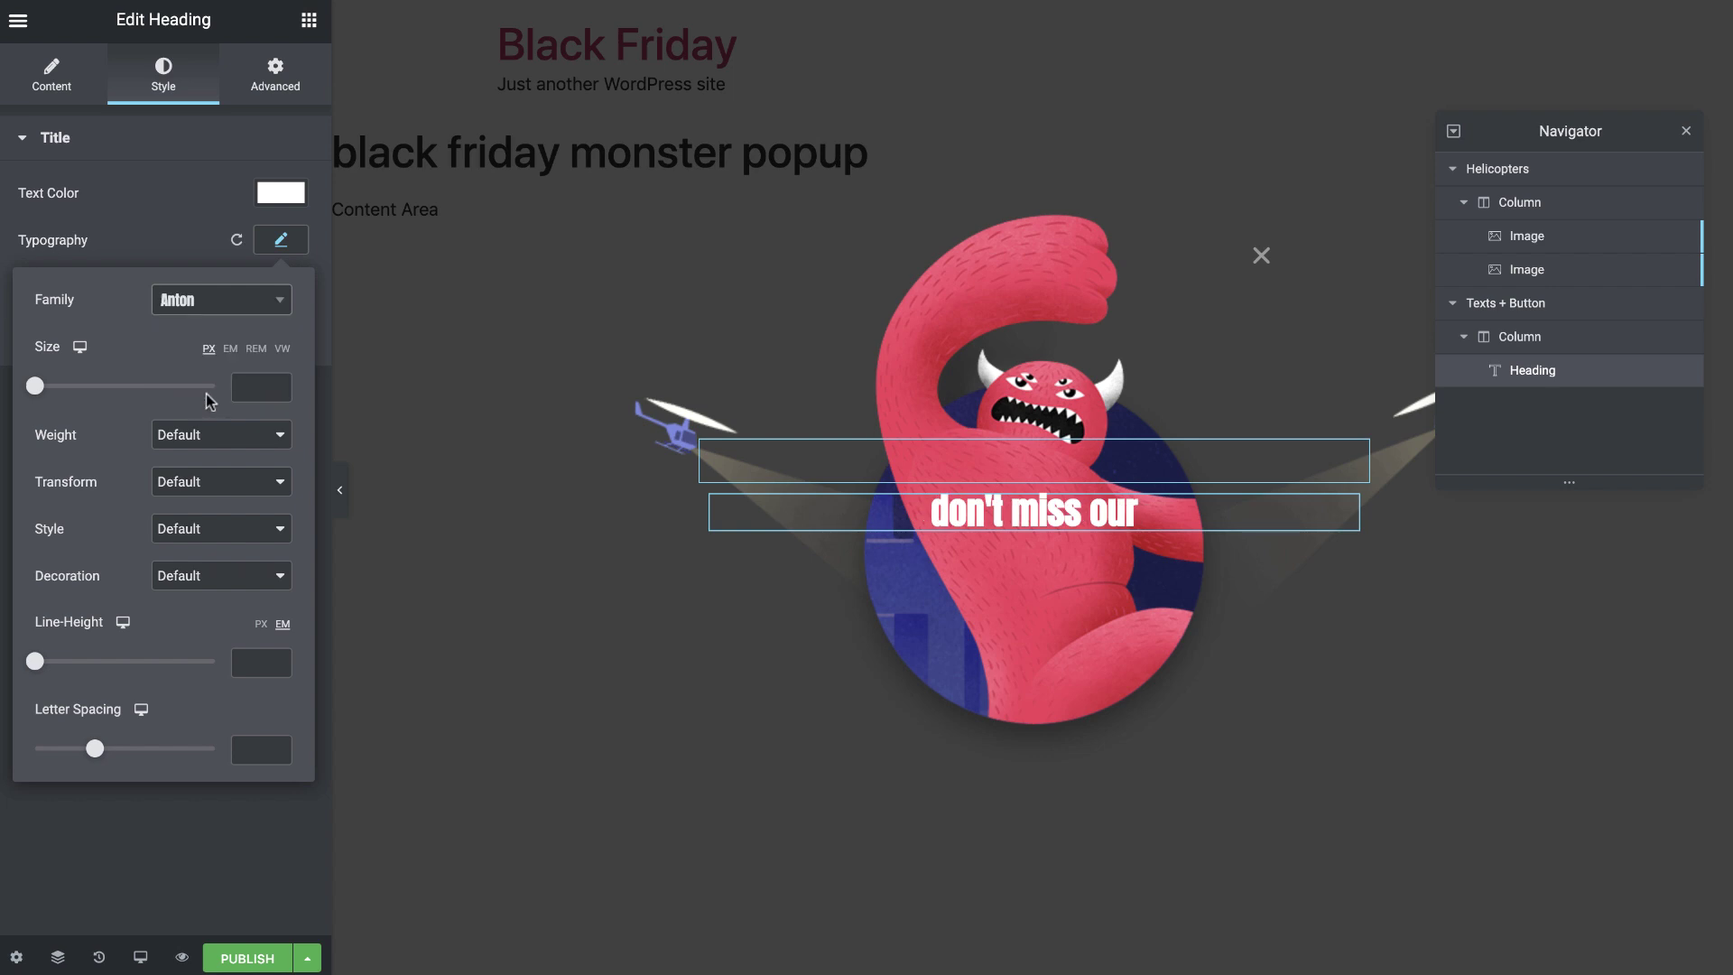
# Set the heading to 40 px, weight 400, uppercase.
pyautogui.click(257, 388)
pyautogui.write('40')
pyautogui.click(224, 437)
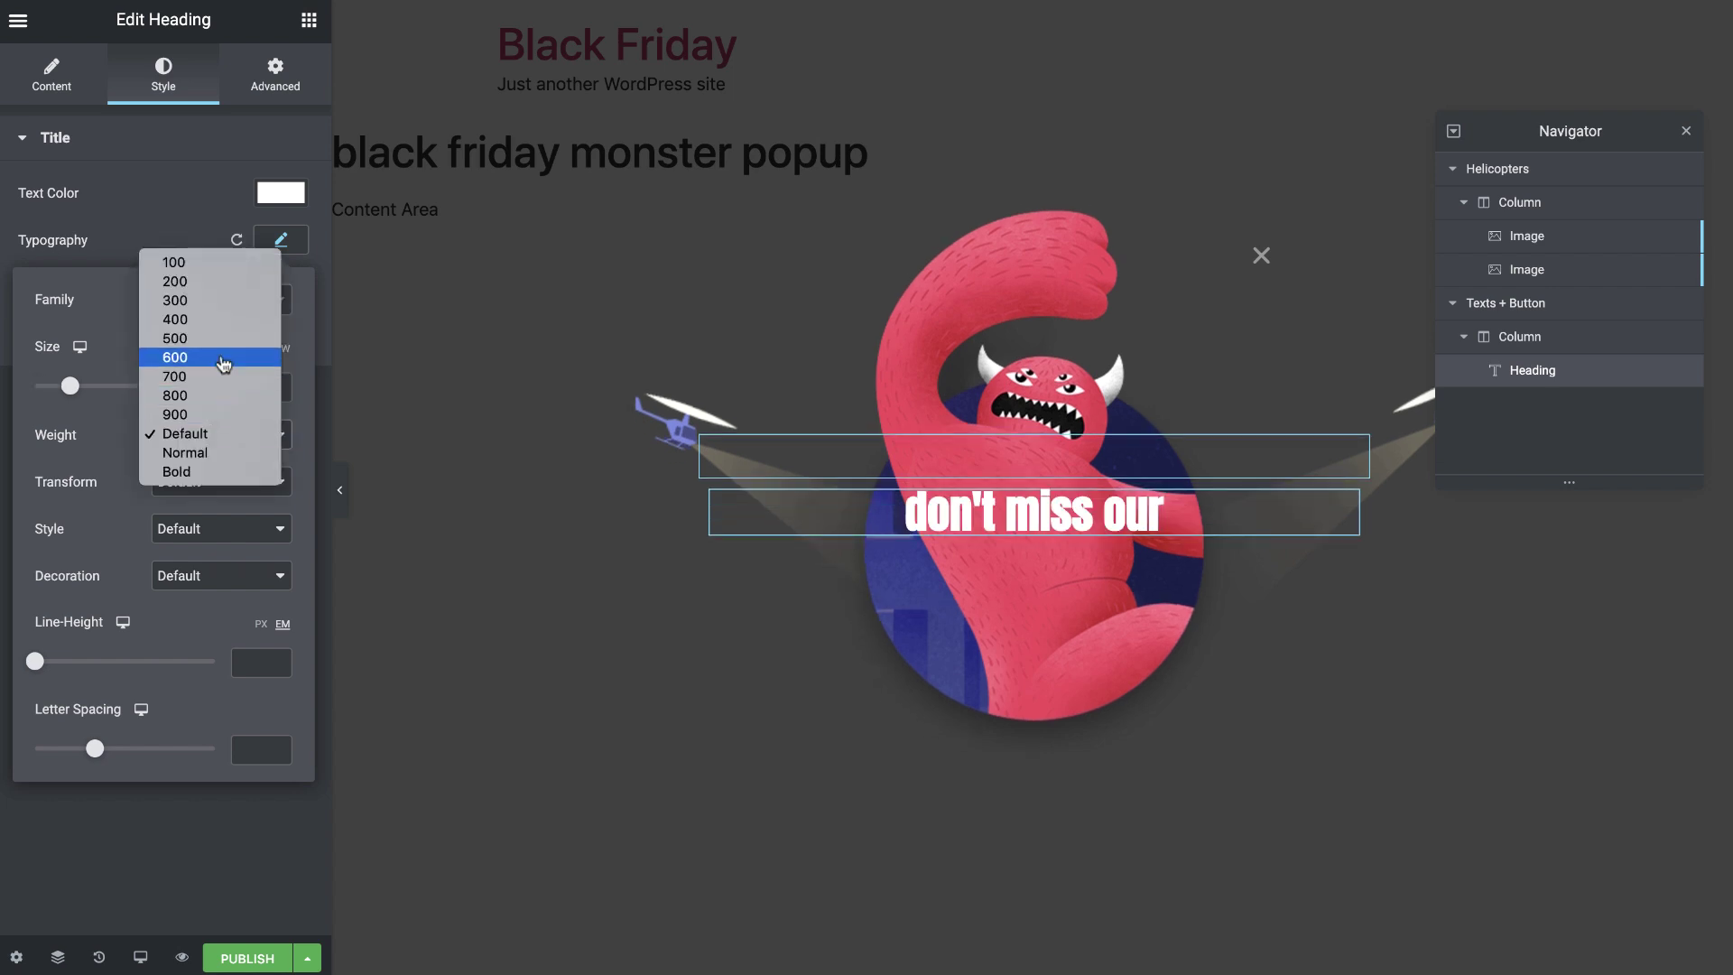
pyautogui.click(221, 319)
pyautogui.click(201, 483)
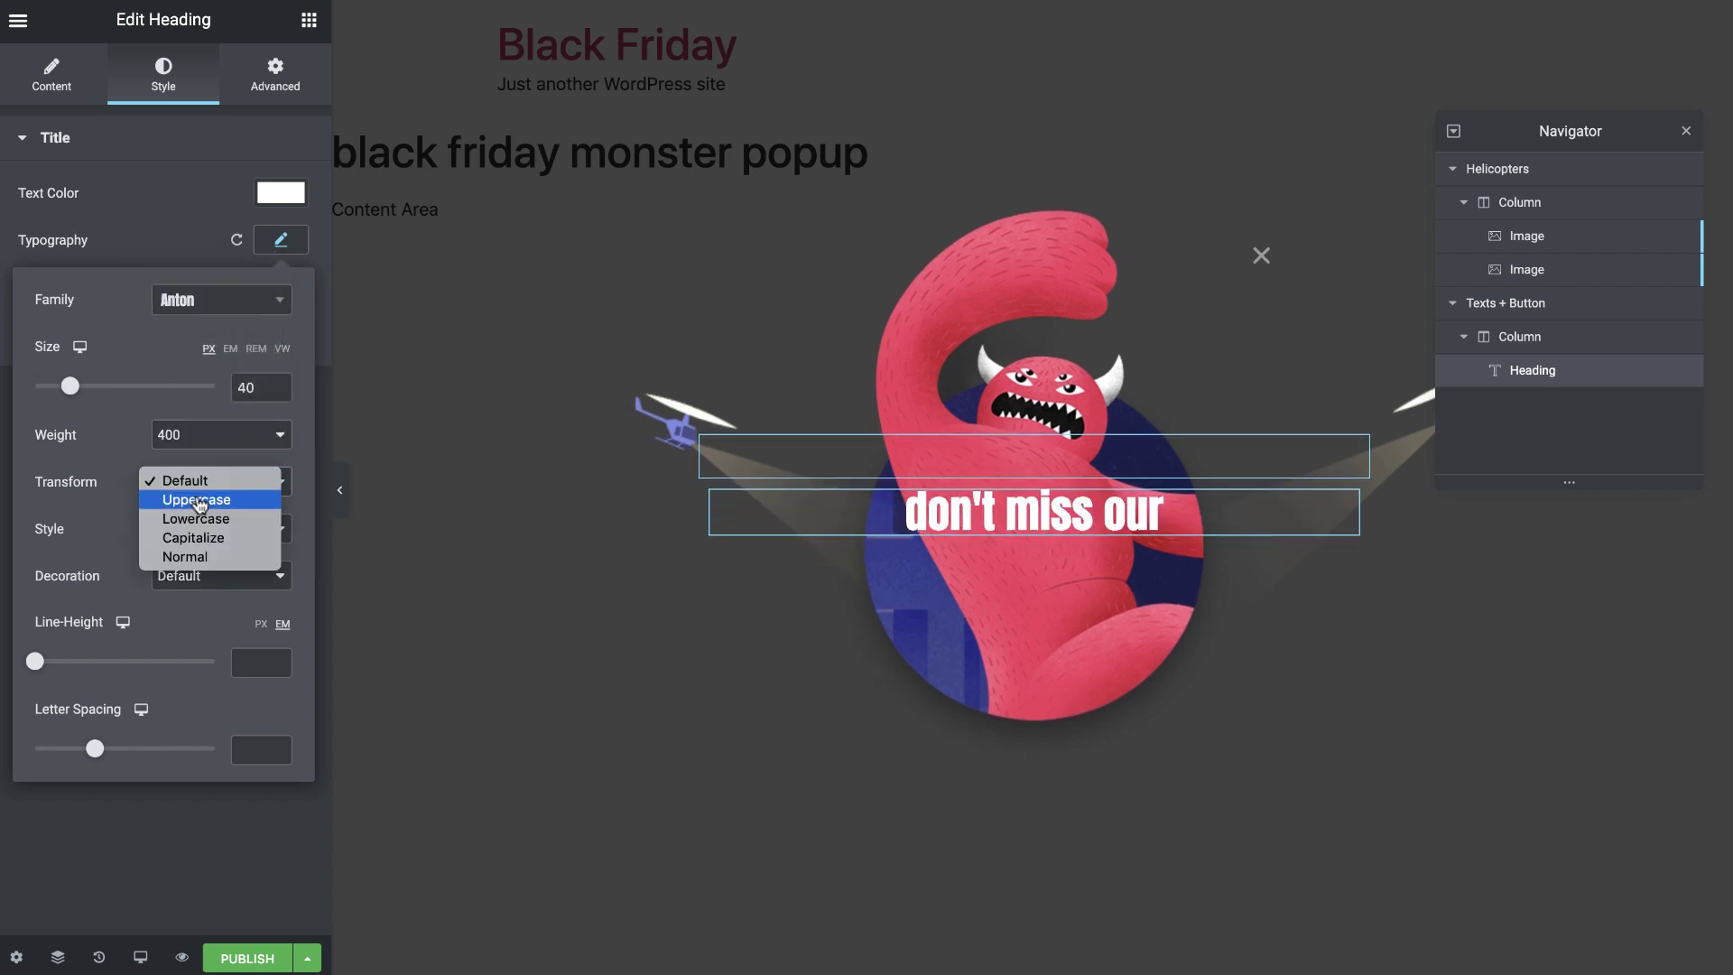
pyautogui.click(200, 501)
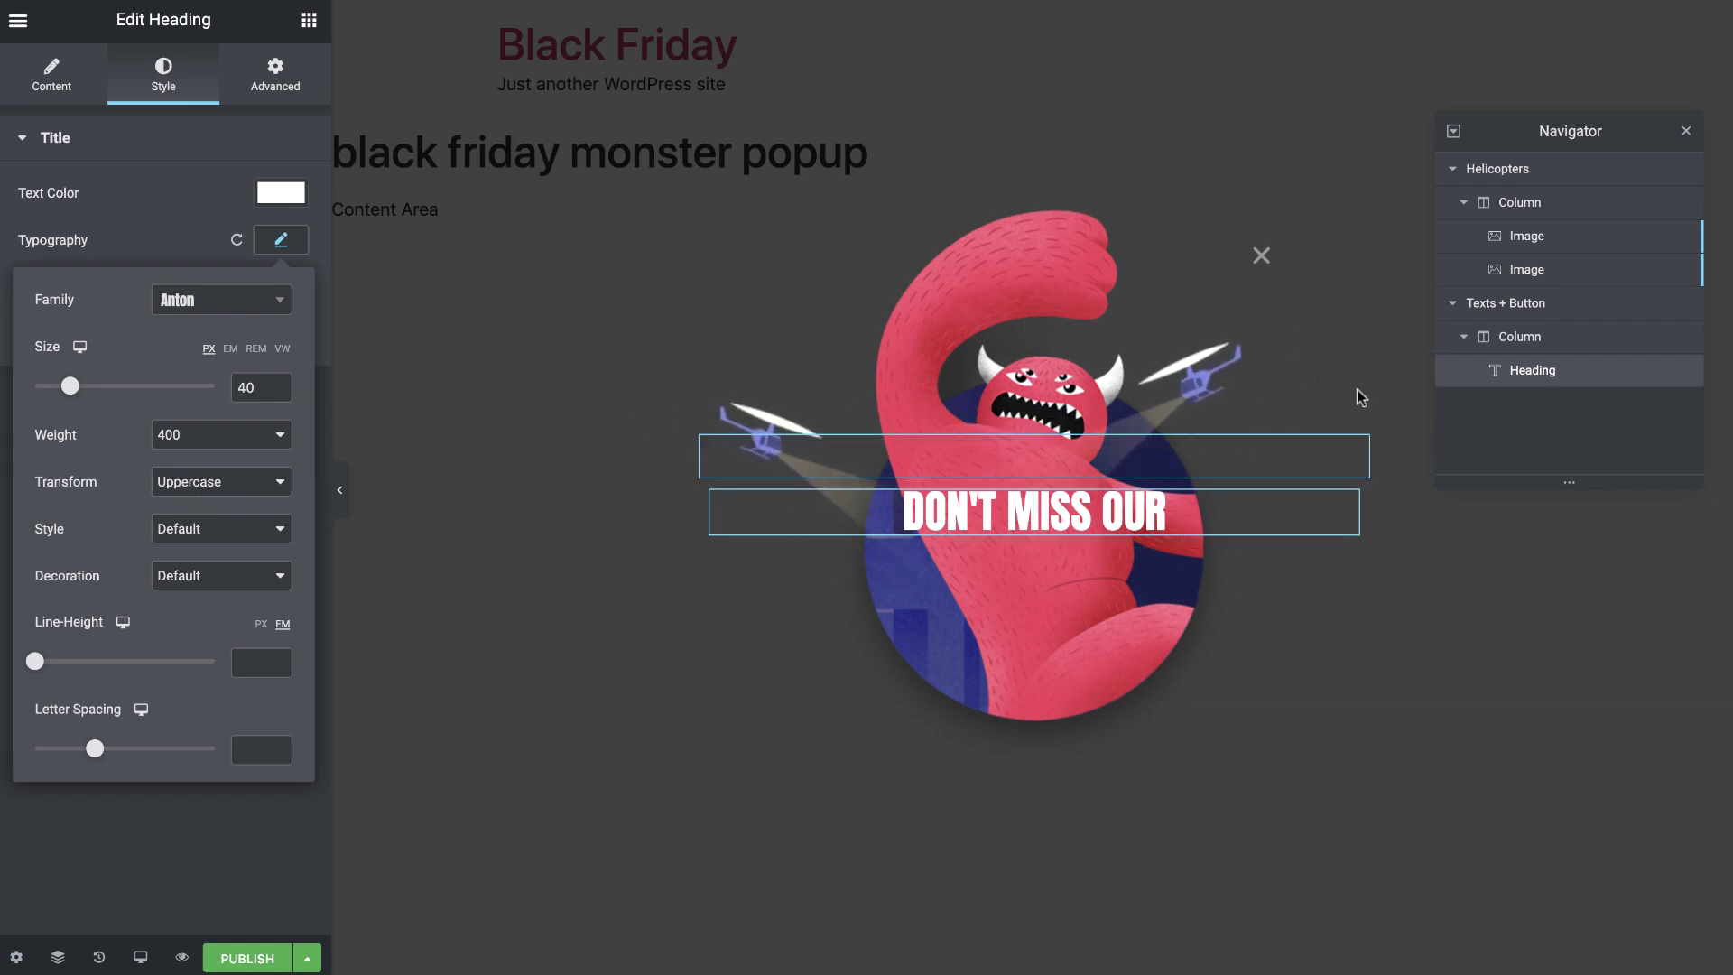
# Duplicate the DON'T MISS OUR heading and change its text to 'big black friday'.
pyautogui.rightClick(1524, 376)
pyautogui.click(1525, 432)
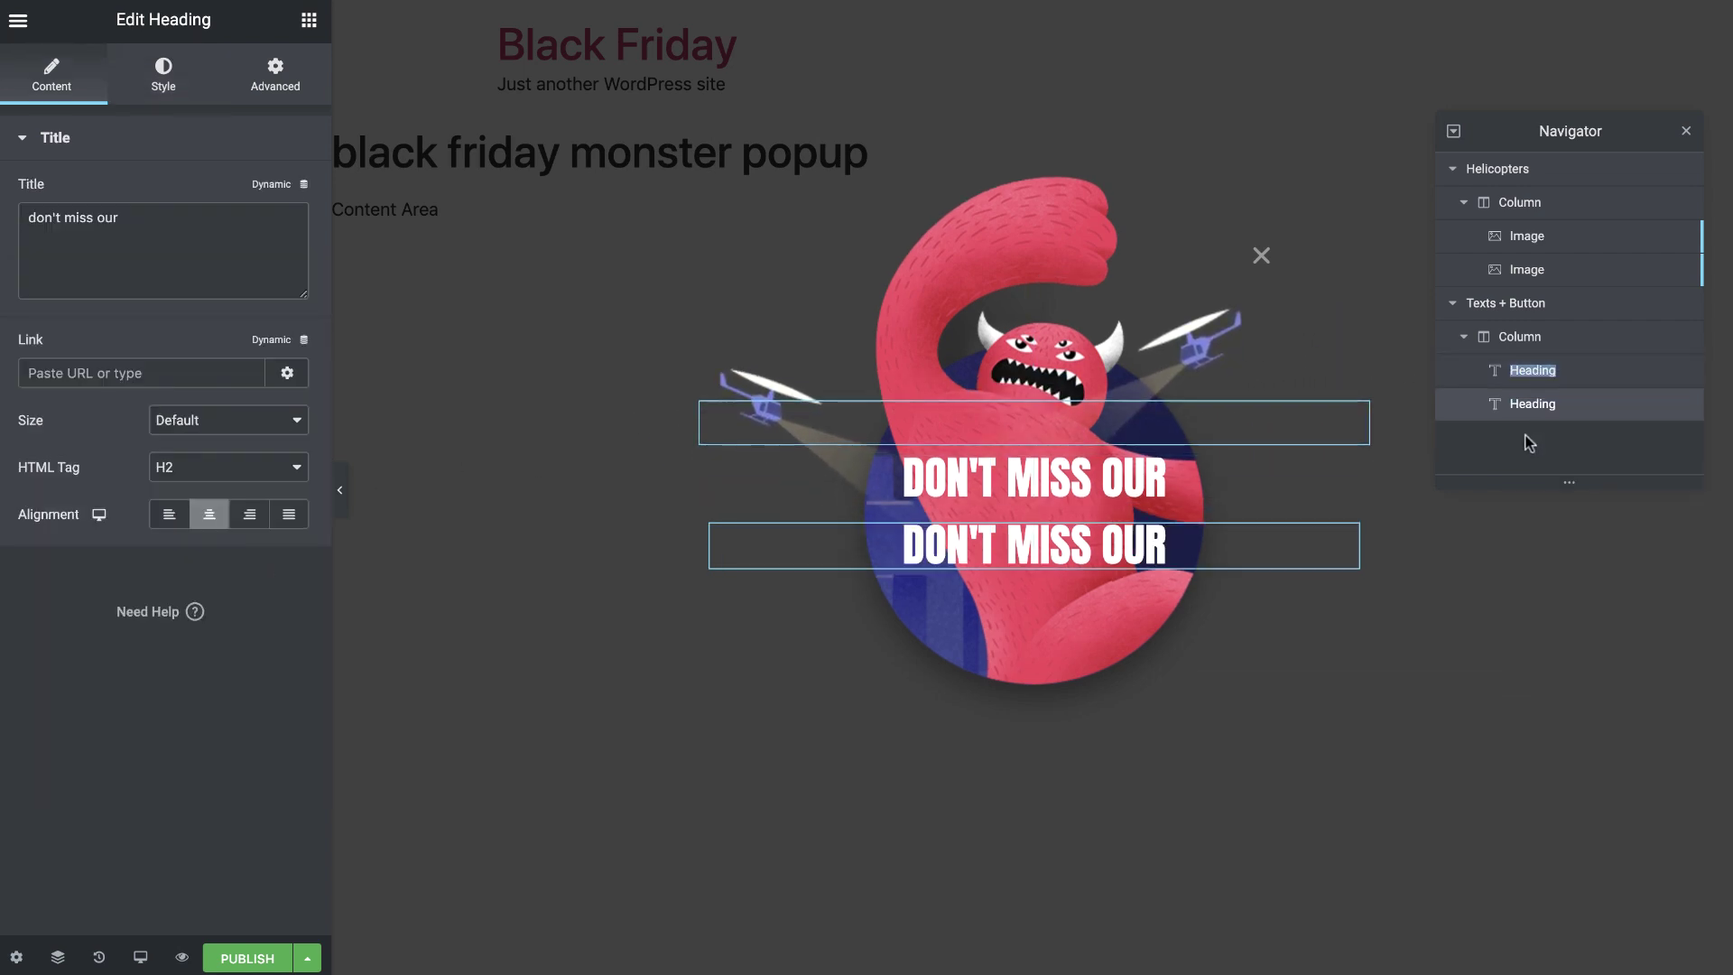
pyautogui.tripleClick(1144, 531)
pyautogui.write('bi')
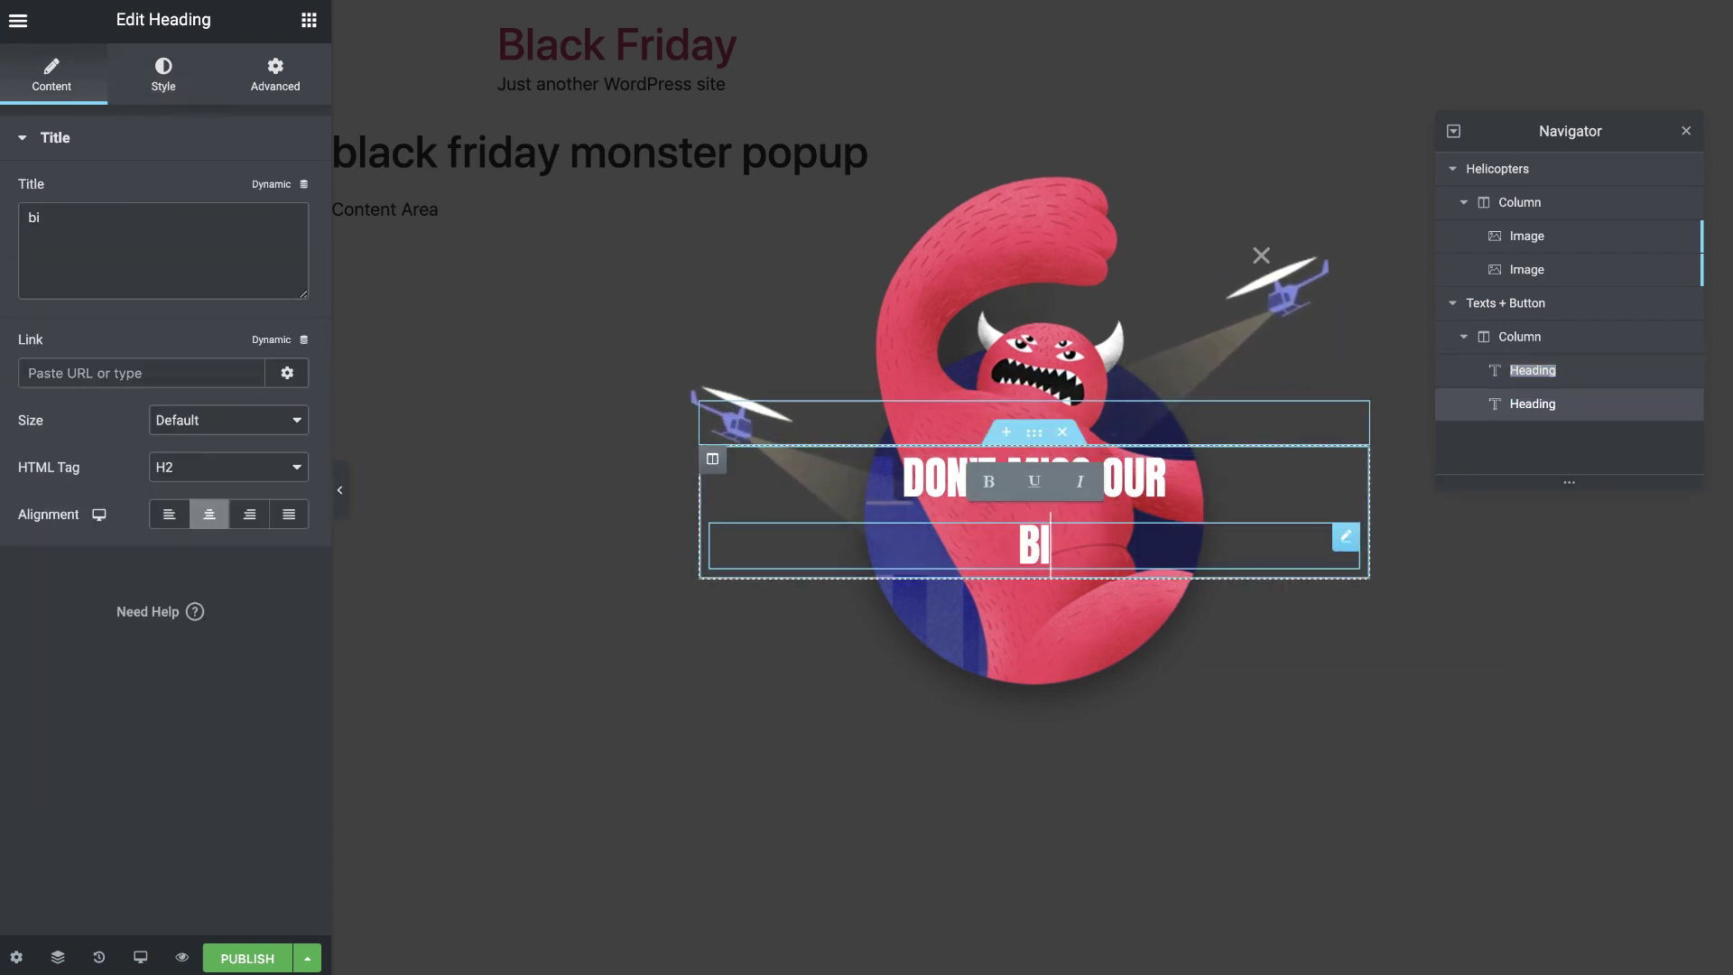
pyautogui.write('g black friday')
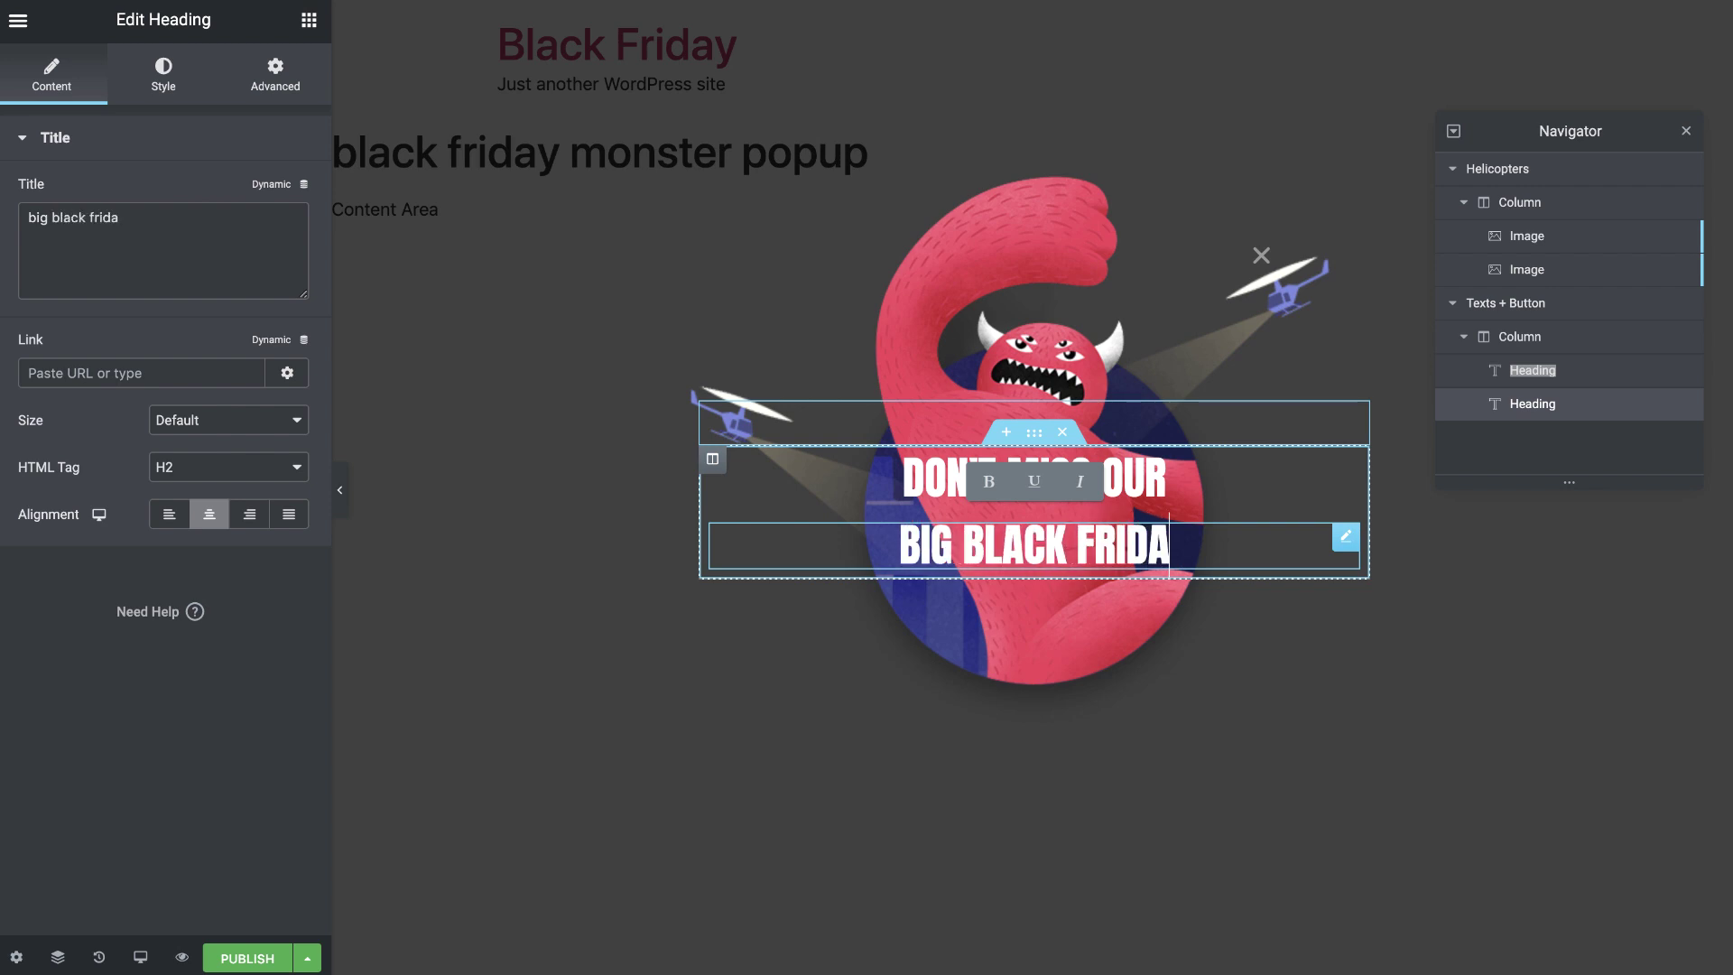
# Set the BIG BLACK FRIDAY heading to 36 px with 0.1 line height.
pyautogui.click(164, 80)
pyautogui.click(281, 239)
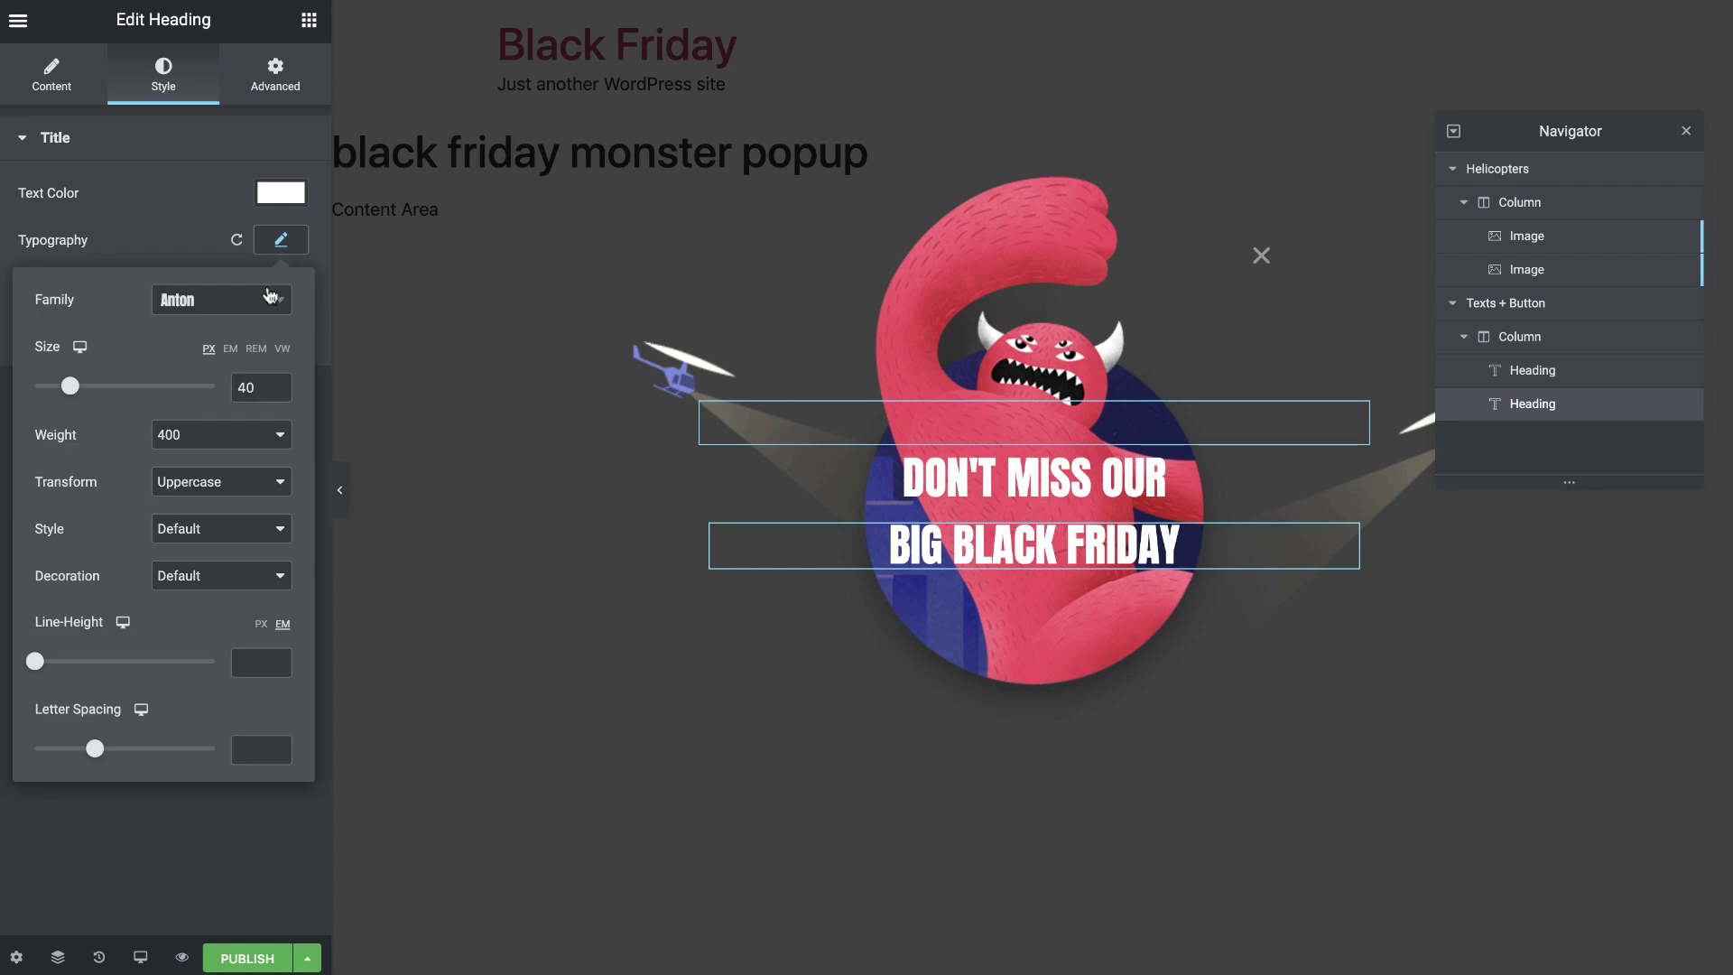
pyautogui.click(246, 385)
pyautogui.write('36')
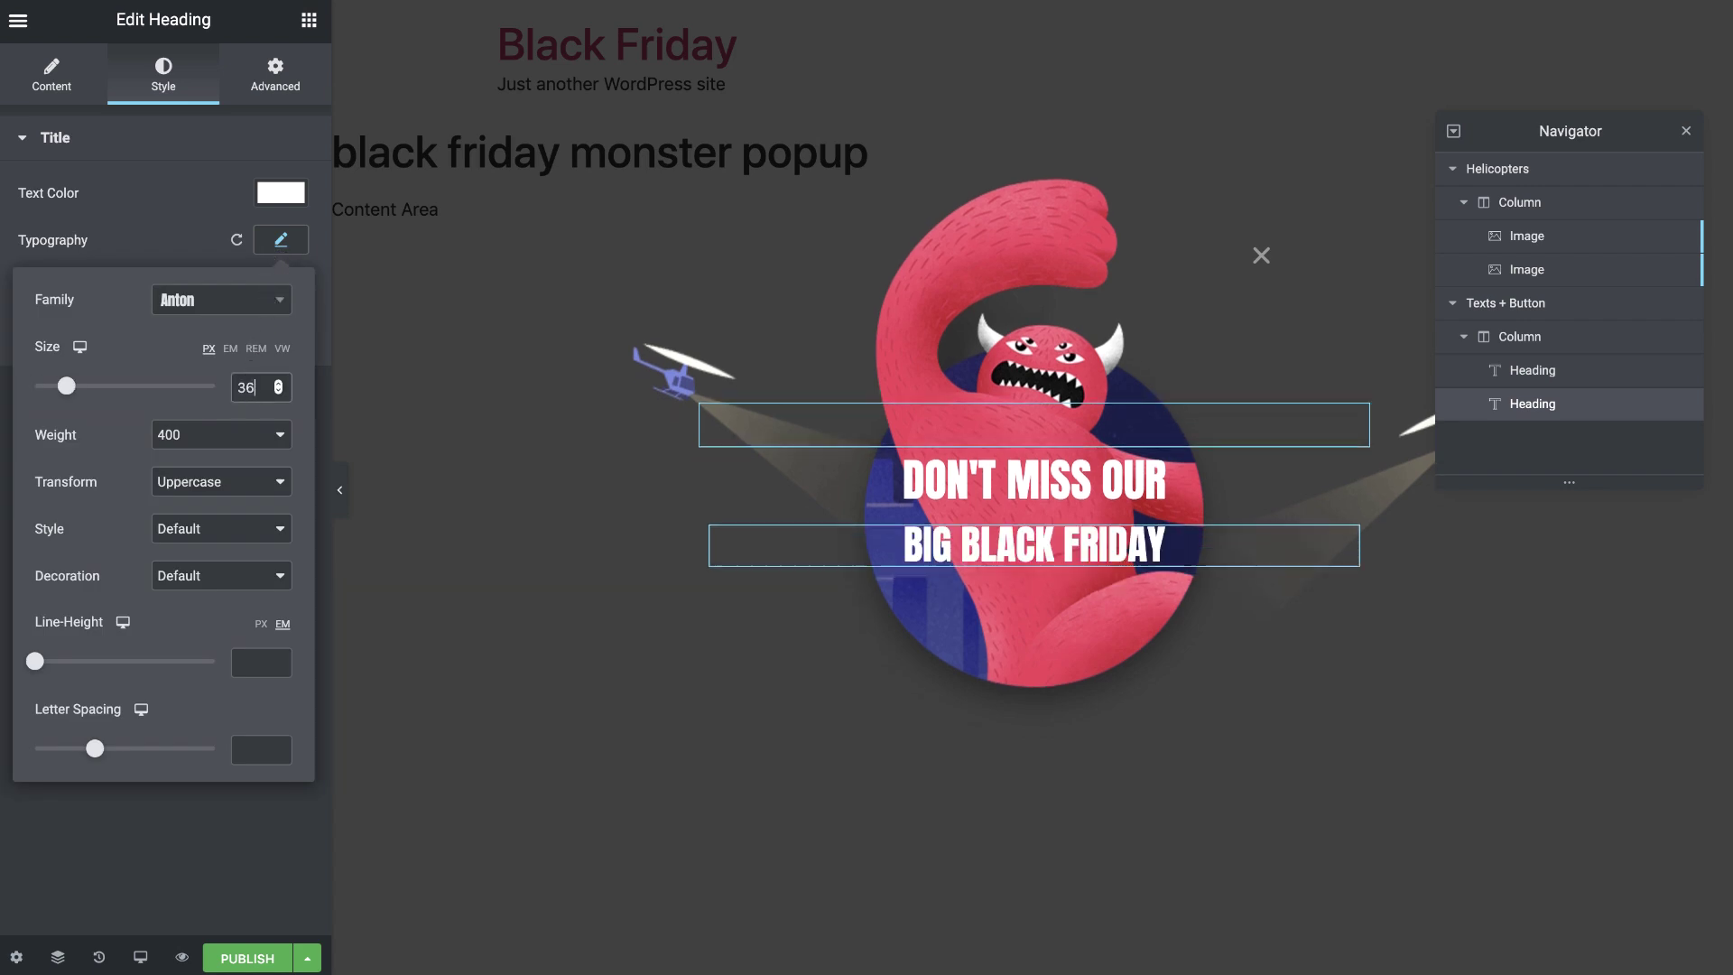
pyautogui.moveTo(36, 660)
pyautogui.mouseDown()
pyautogui.moveTo(54, 662)
pyautogui.moveTo(28, 666)
pyautogui.mouseUp()
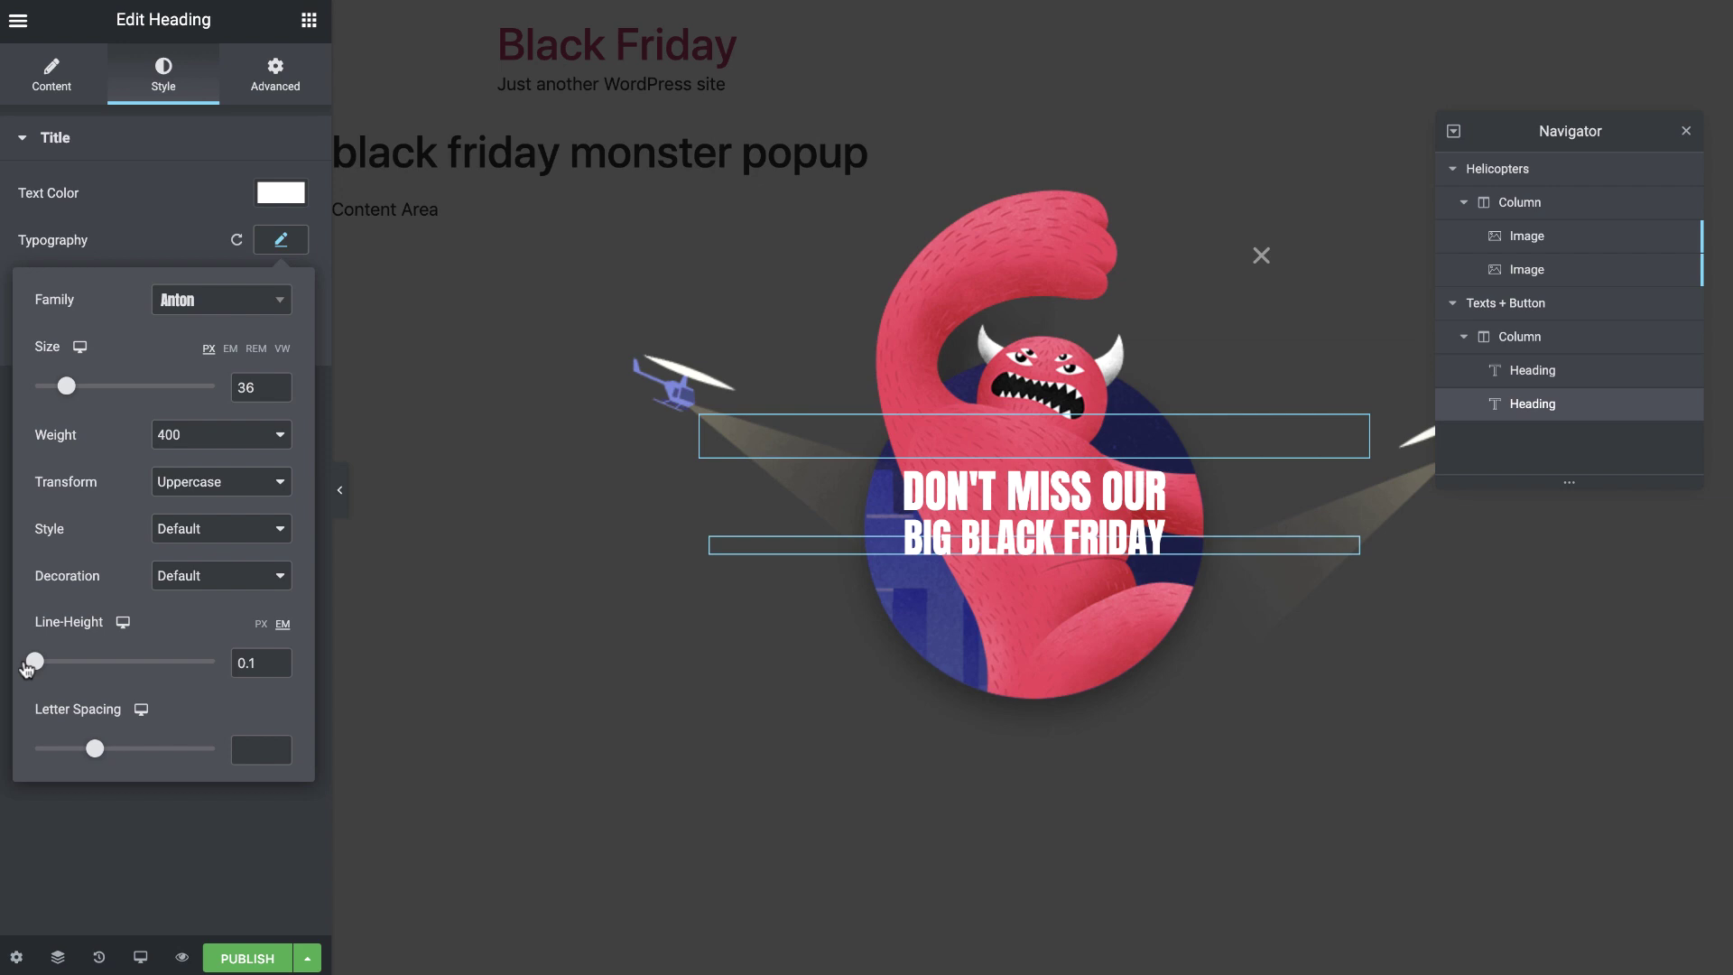
# Duplicate the BIG BLACK FRIDAY heading and change its text to 'sale!'.
pyautogui.rightClick(1519, 406)
pyautogui.click(1557, 458)
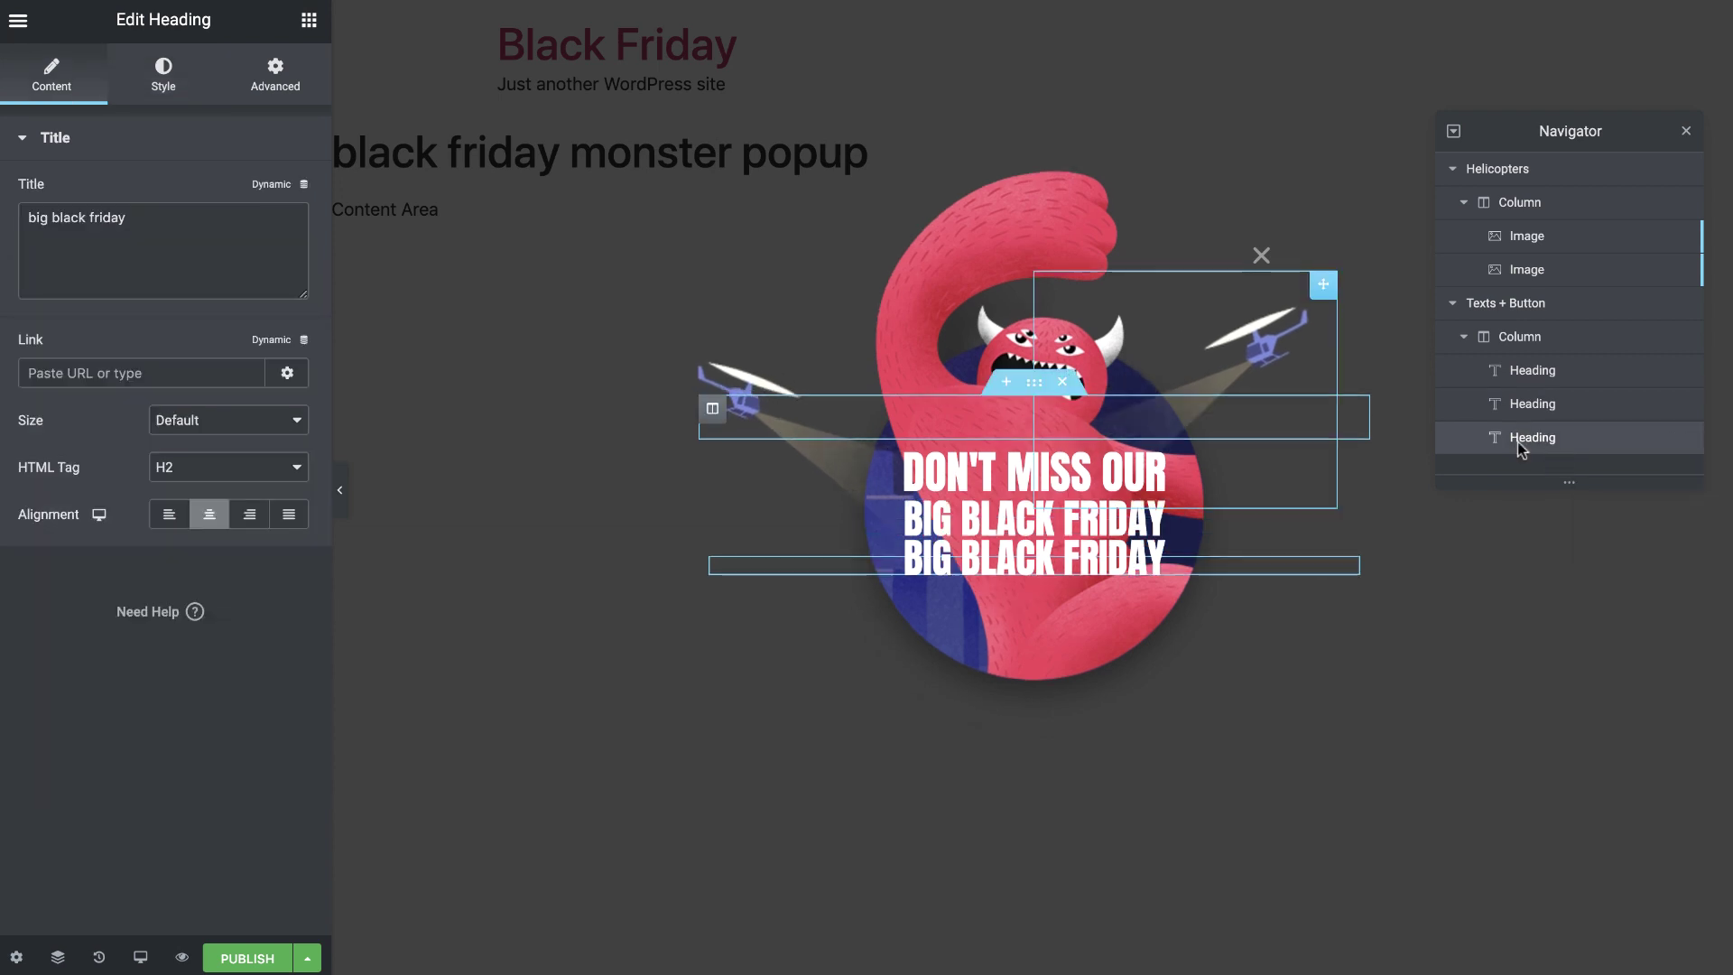
pyautogui.tripleClick(232, 217)
pyautogui.write('sale!')
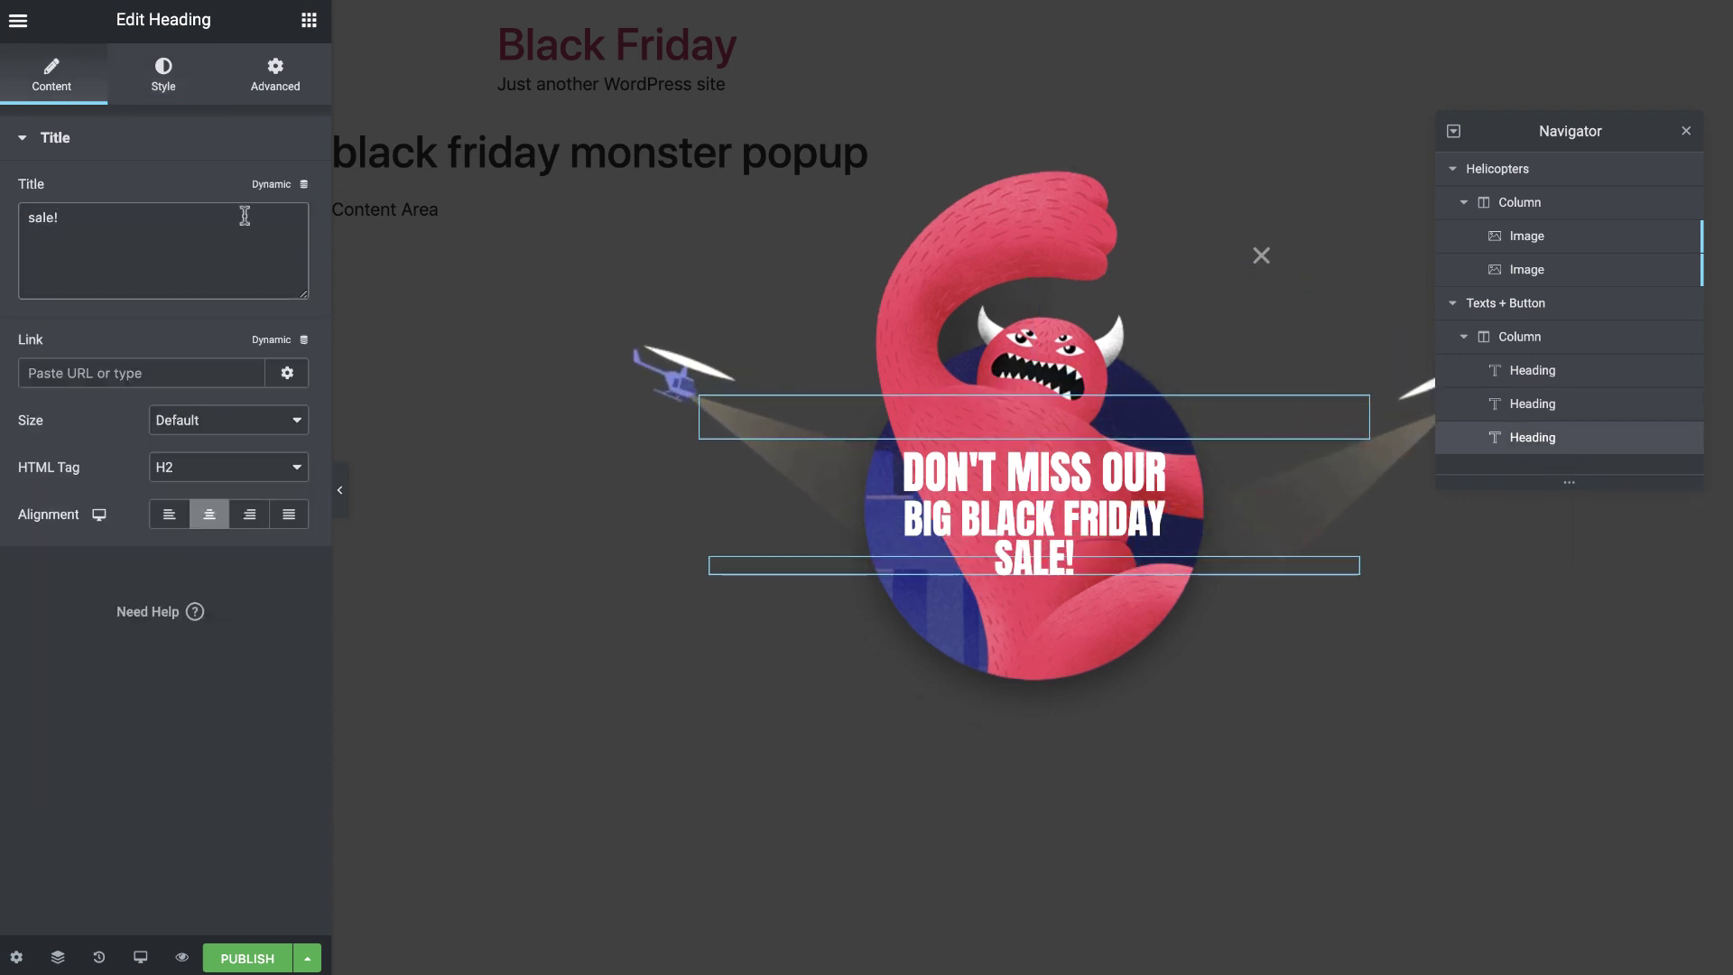
# Set the SALE! heading to 120 px with 1.1 line height.
pyautogui.click(163, 73)
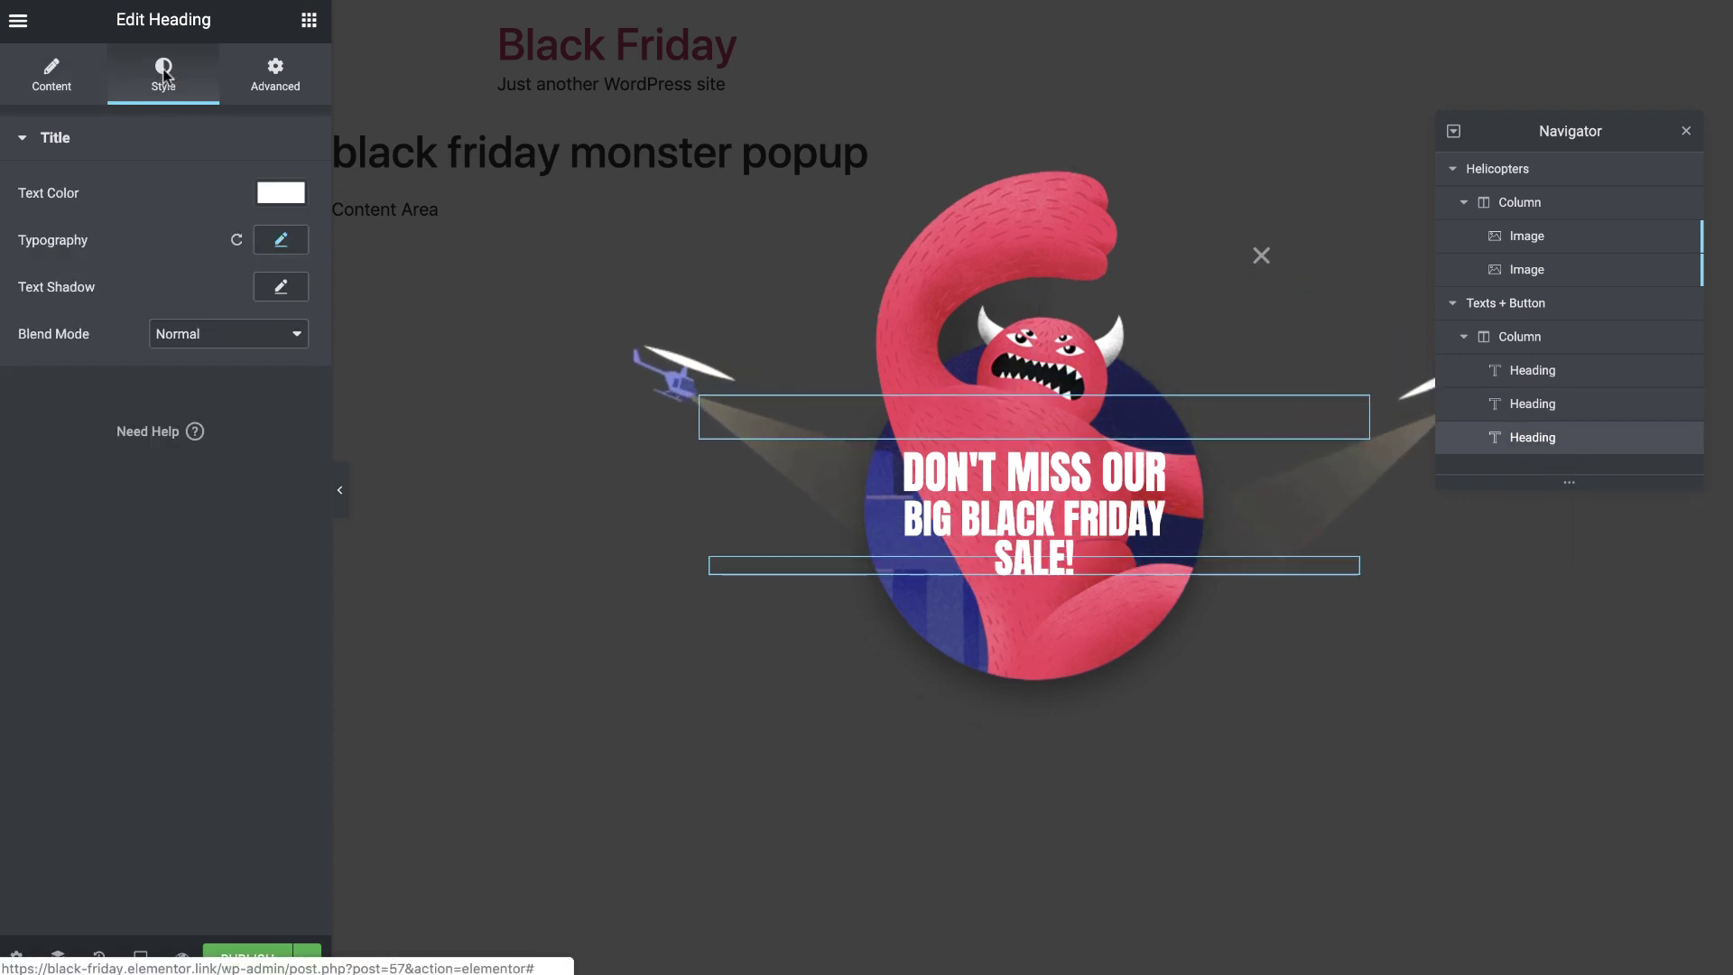
pyautogui.click(281, 239)
pyautogui.write('120')
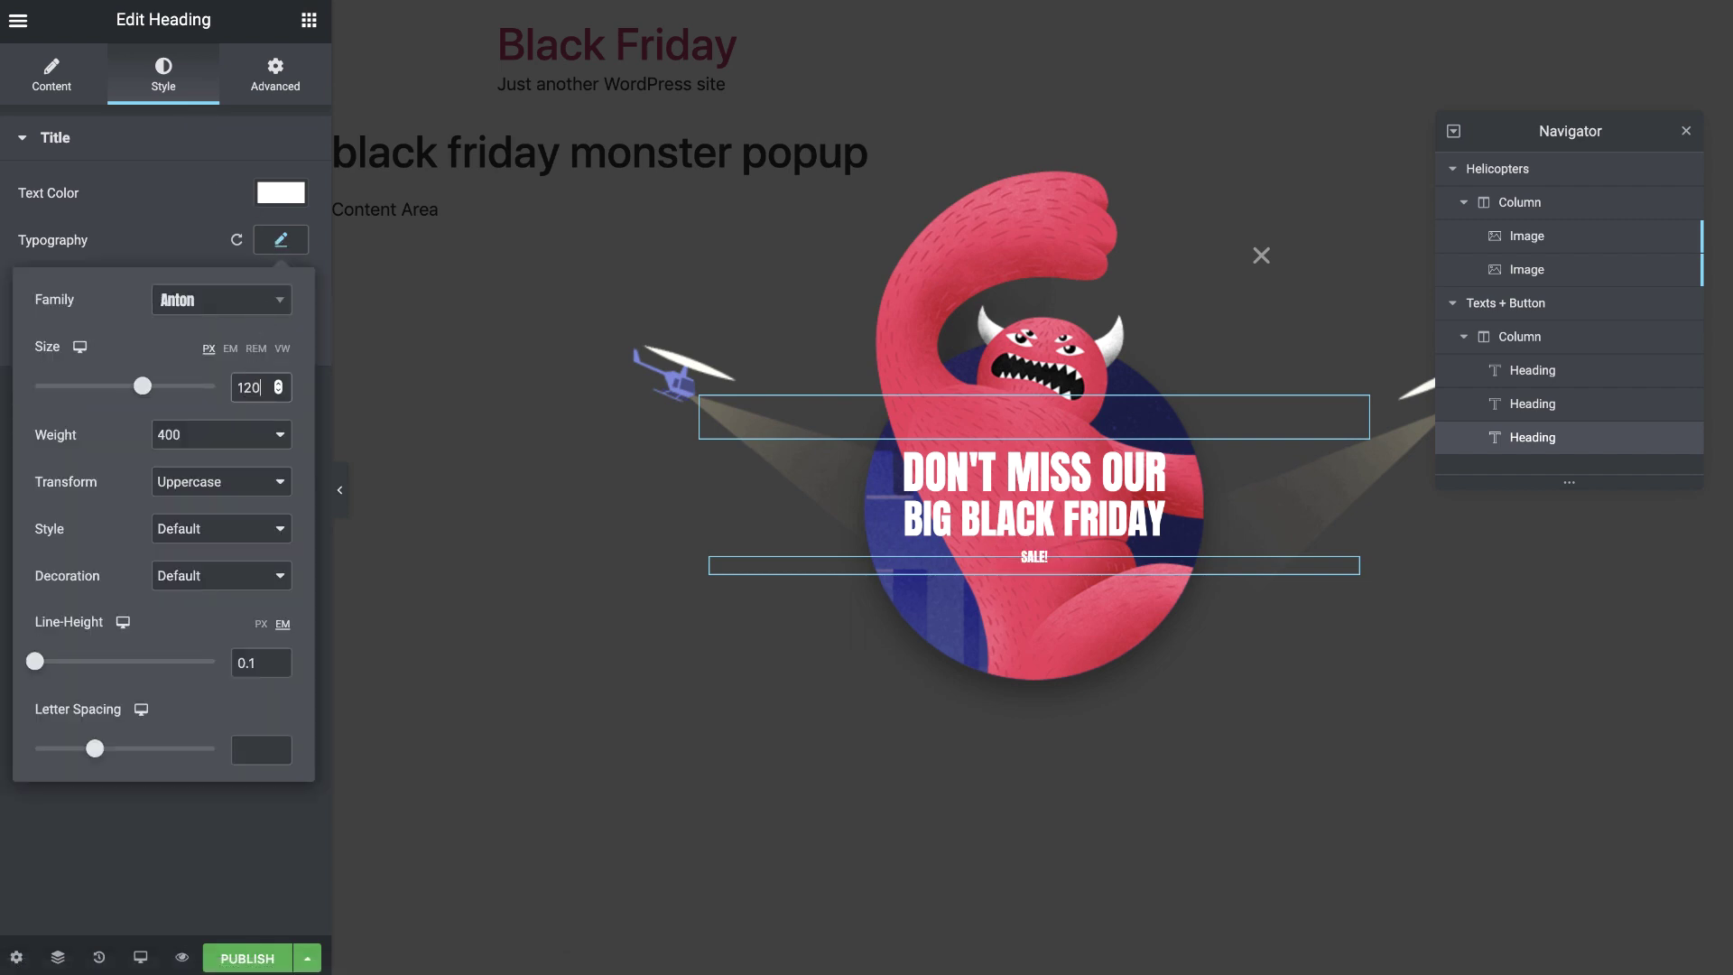
pyautogui.moveTo(34, 662); pyautogui.dragTo(52, 664)
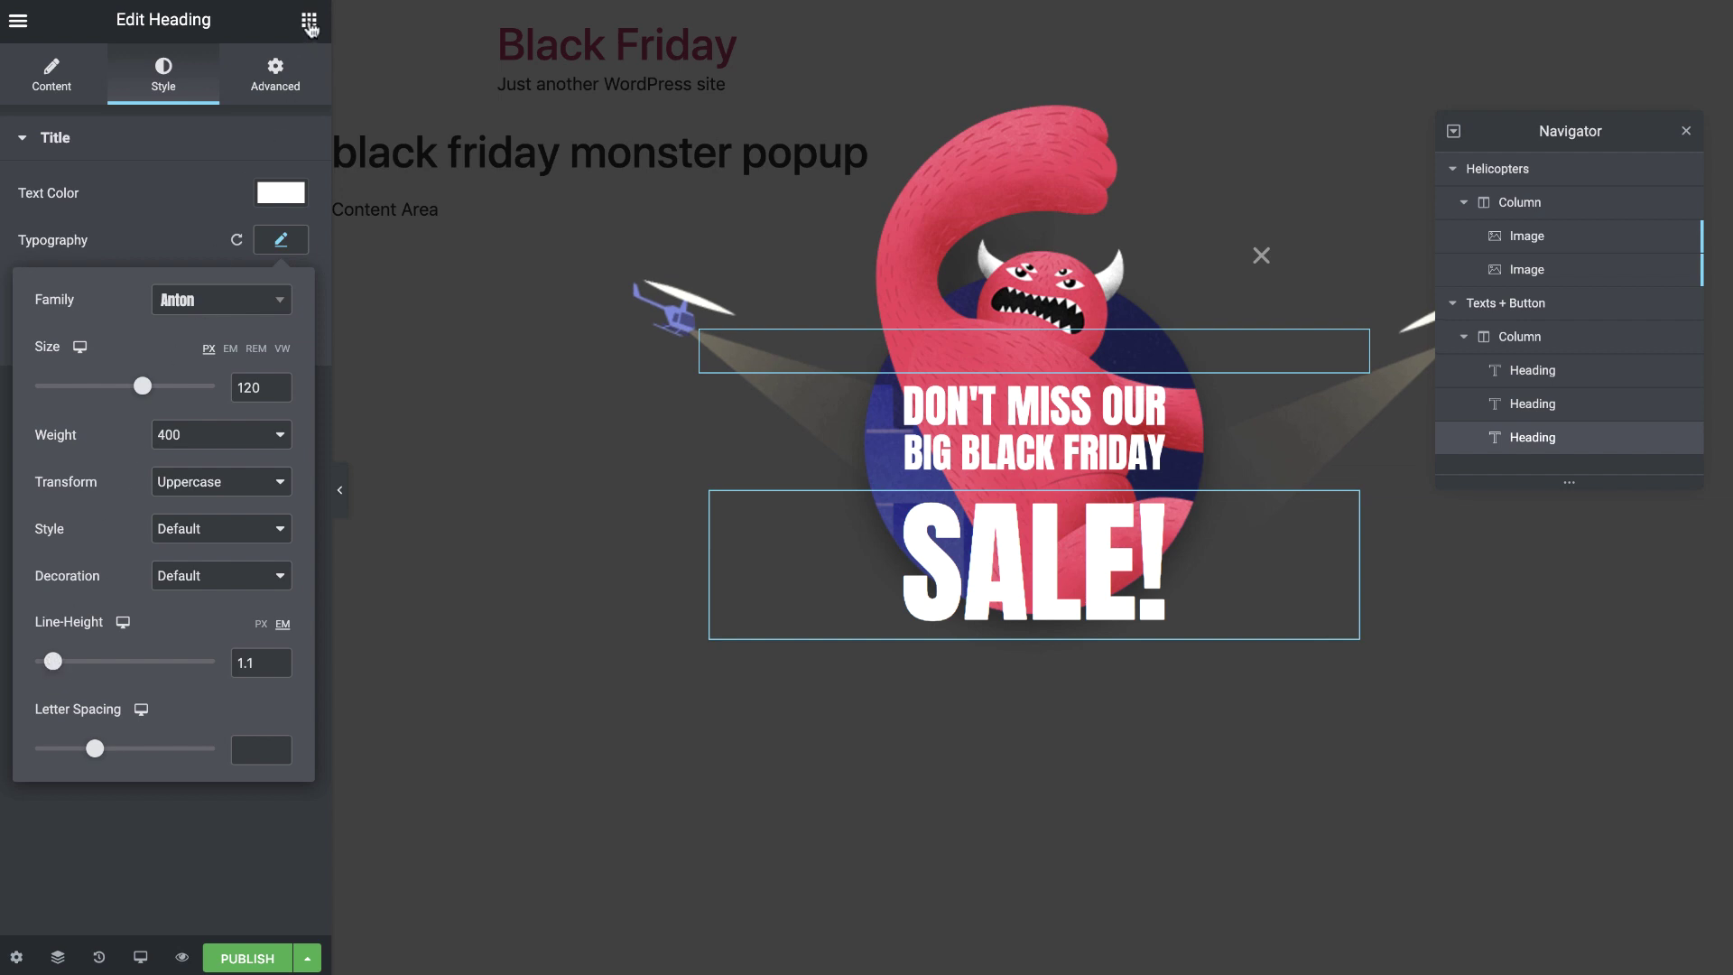
# Add a button labelled 'see discounts' below the SALE! heading.
pyautogui.click(308, 24)
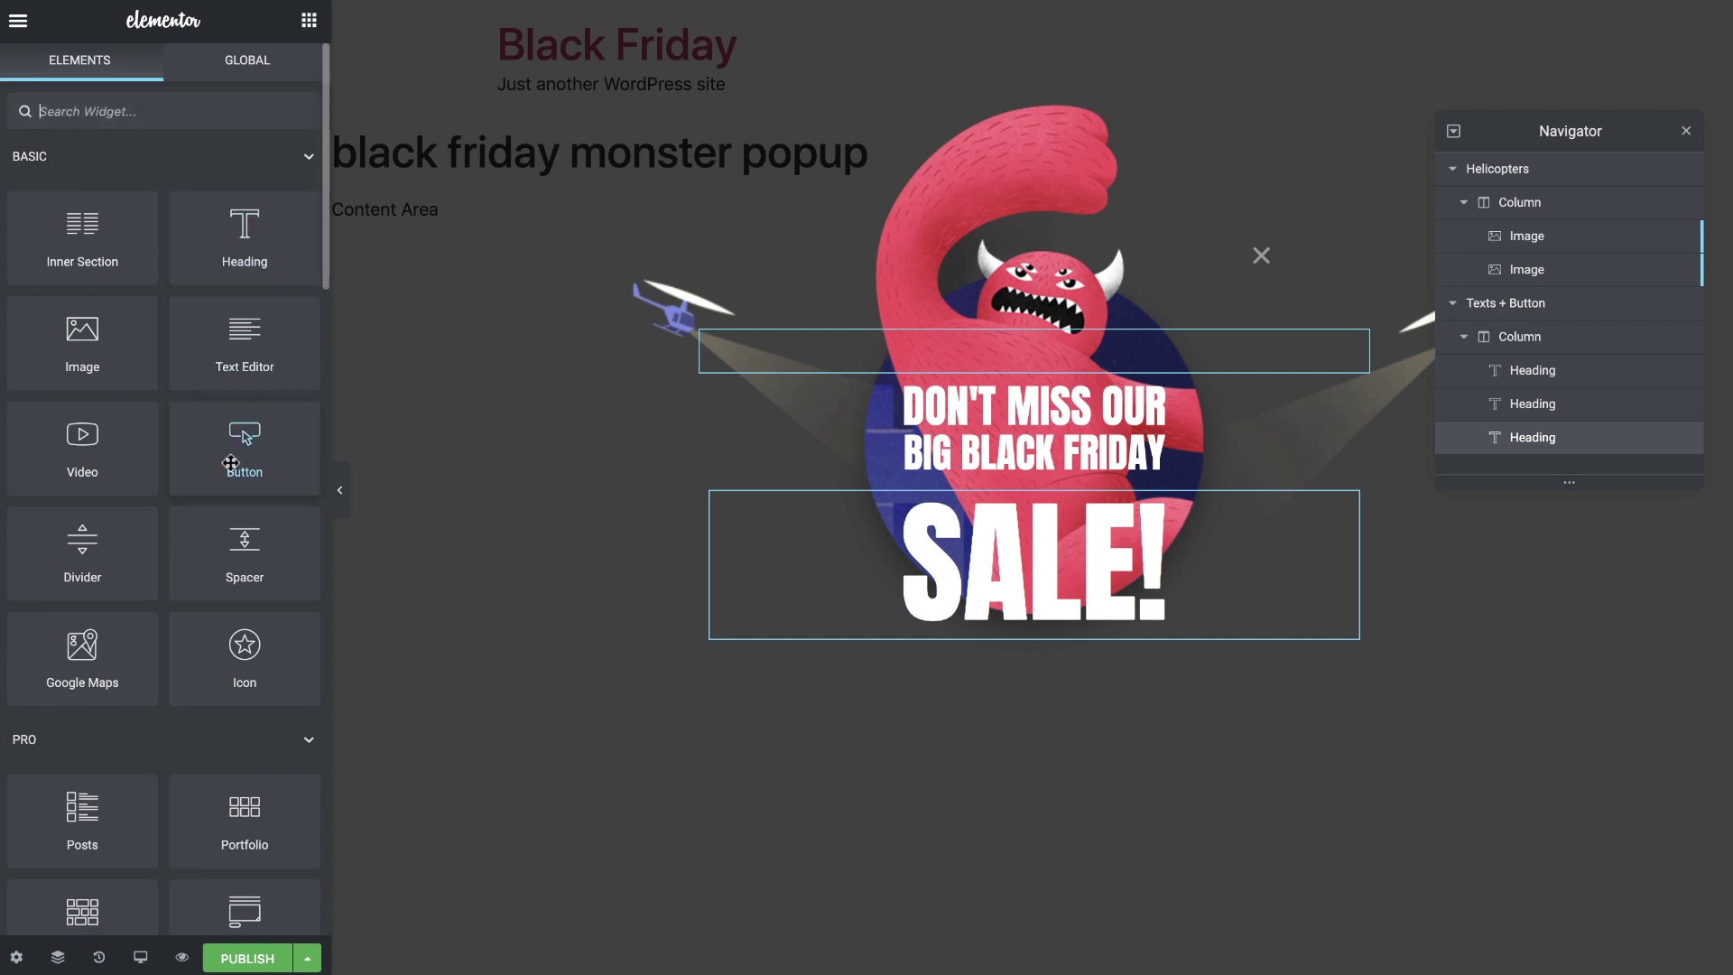
pyautogui.moveTo(231, 462); pyautogui.dragTo(983, 630)
pyautogui.moveTo(225, 262); pyautogui.dragTo(155, 261)
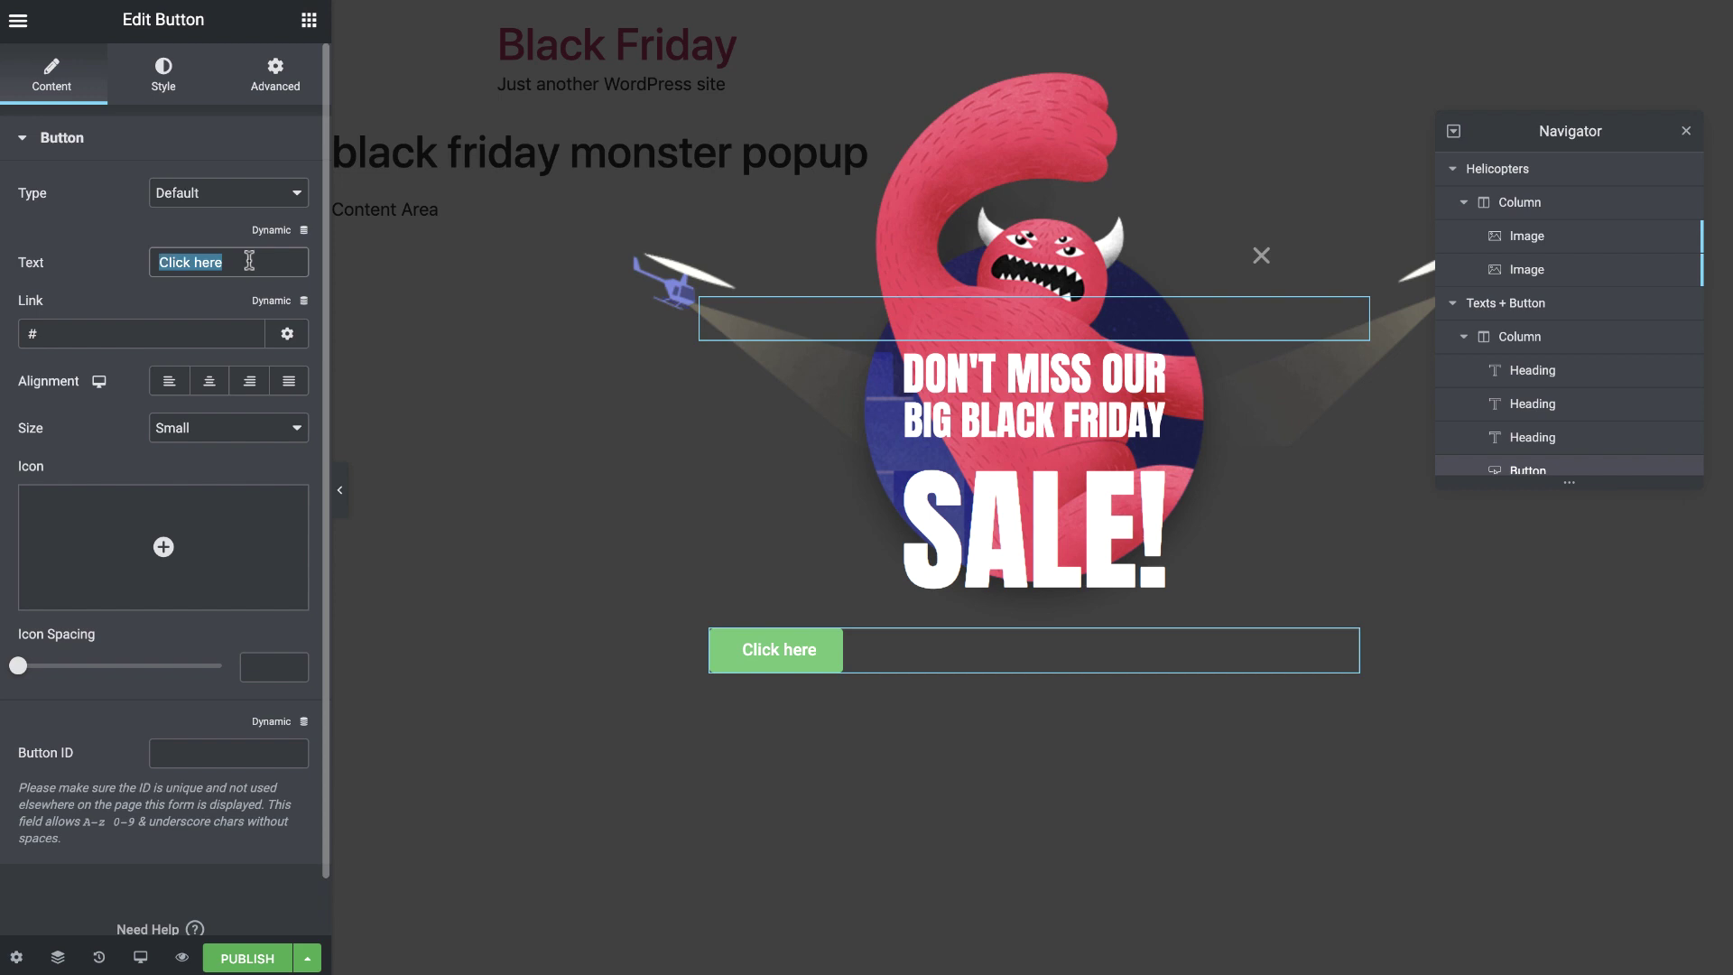
pyautogui.write('see discounts')
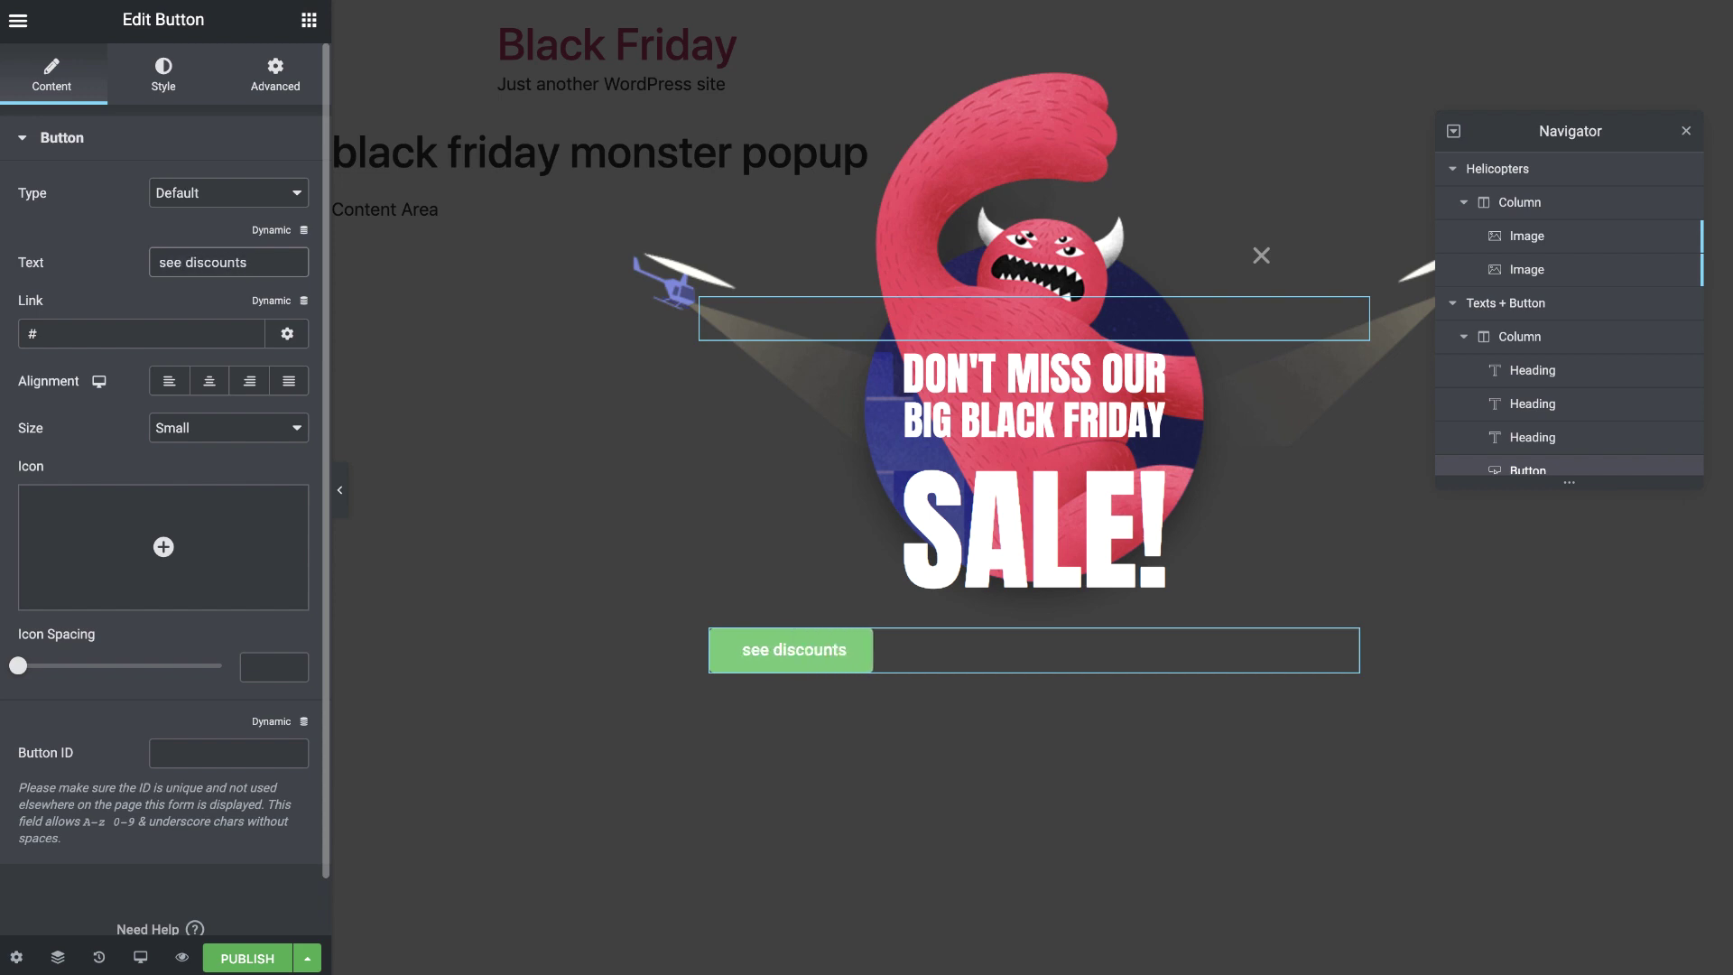
pyautogui.tripleClick(163, 323)
pyautogui.write('https://elementor.com/pricing/')
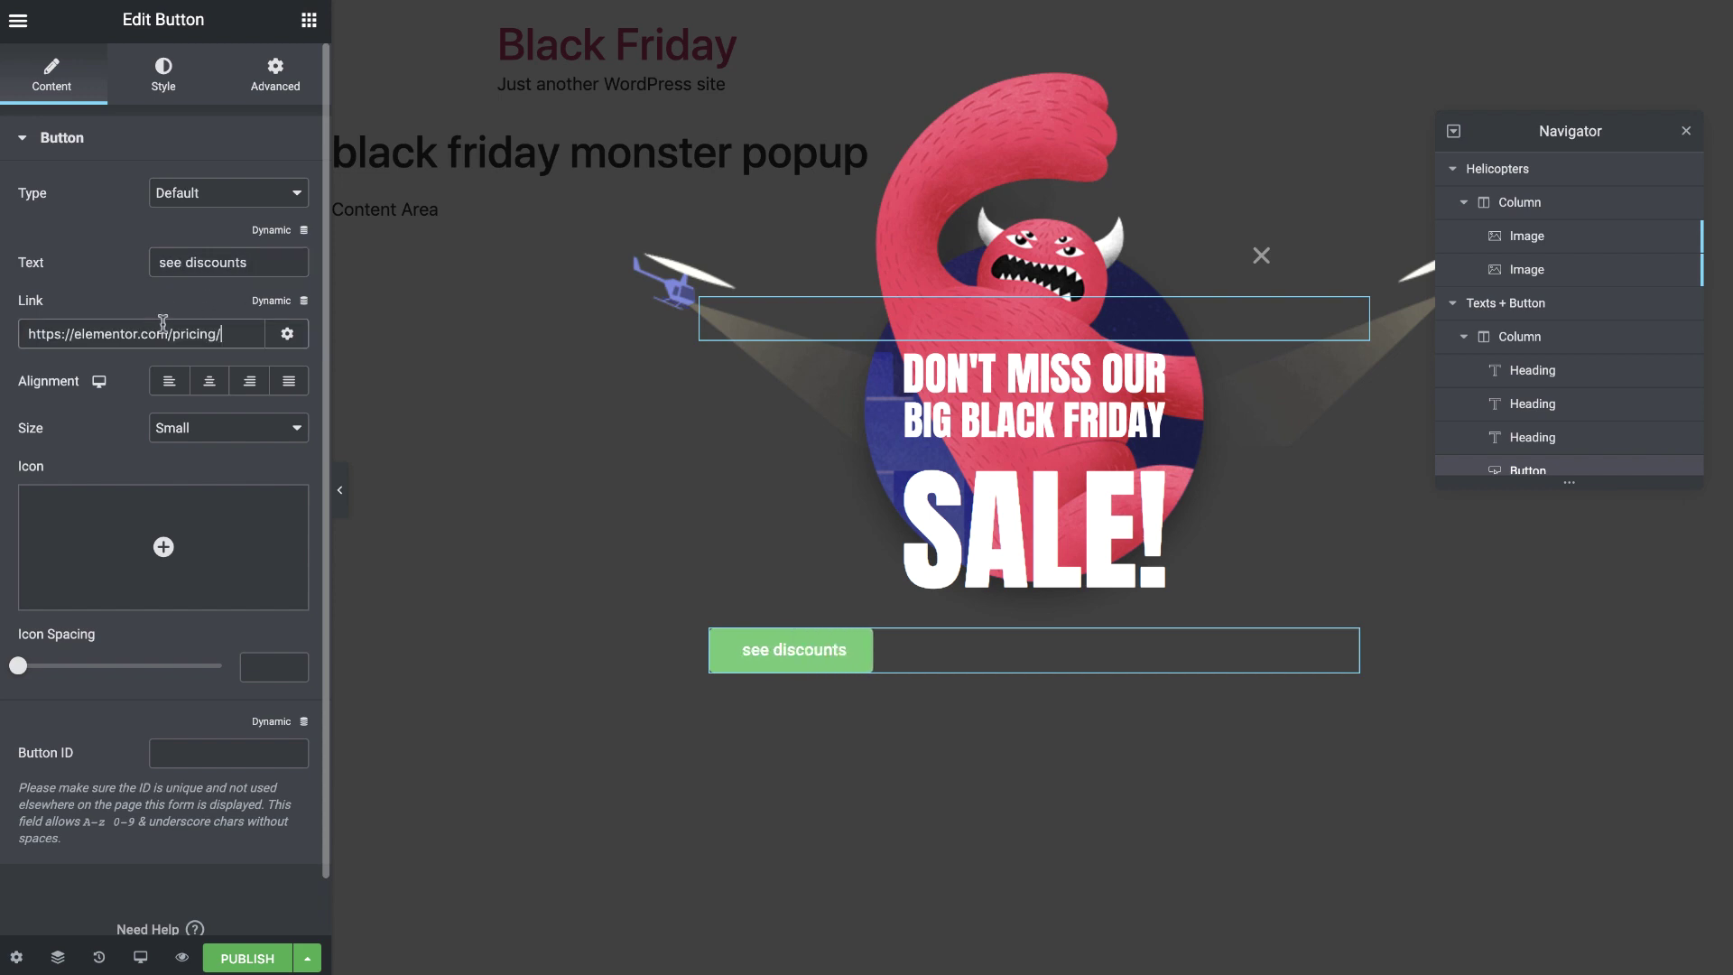
pyautogui.click(209, 380)
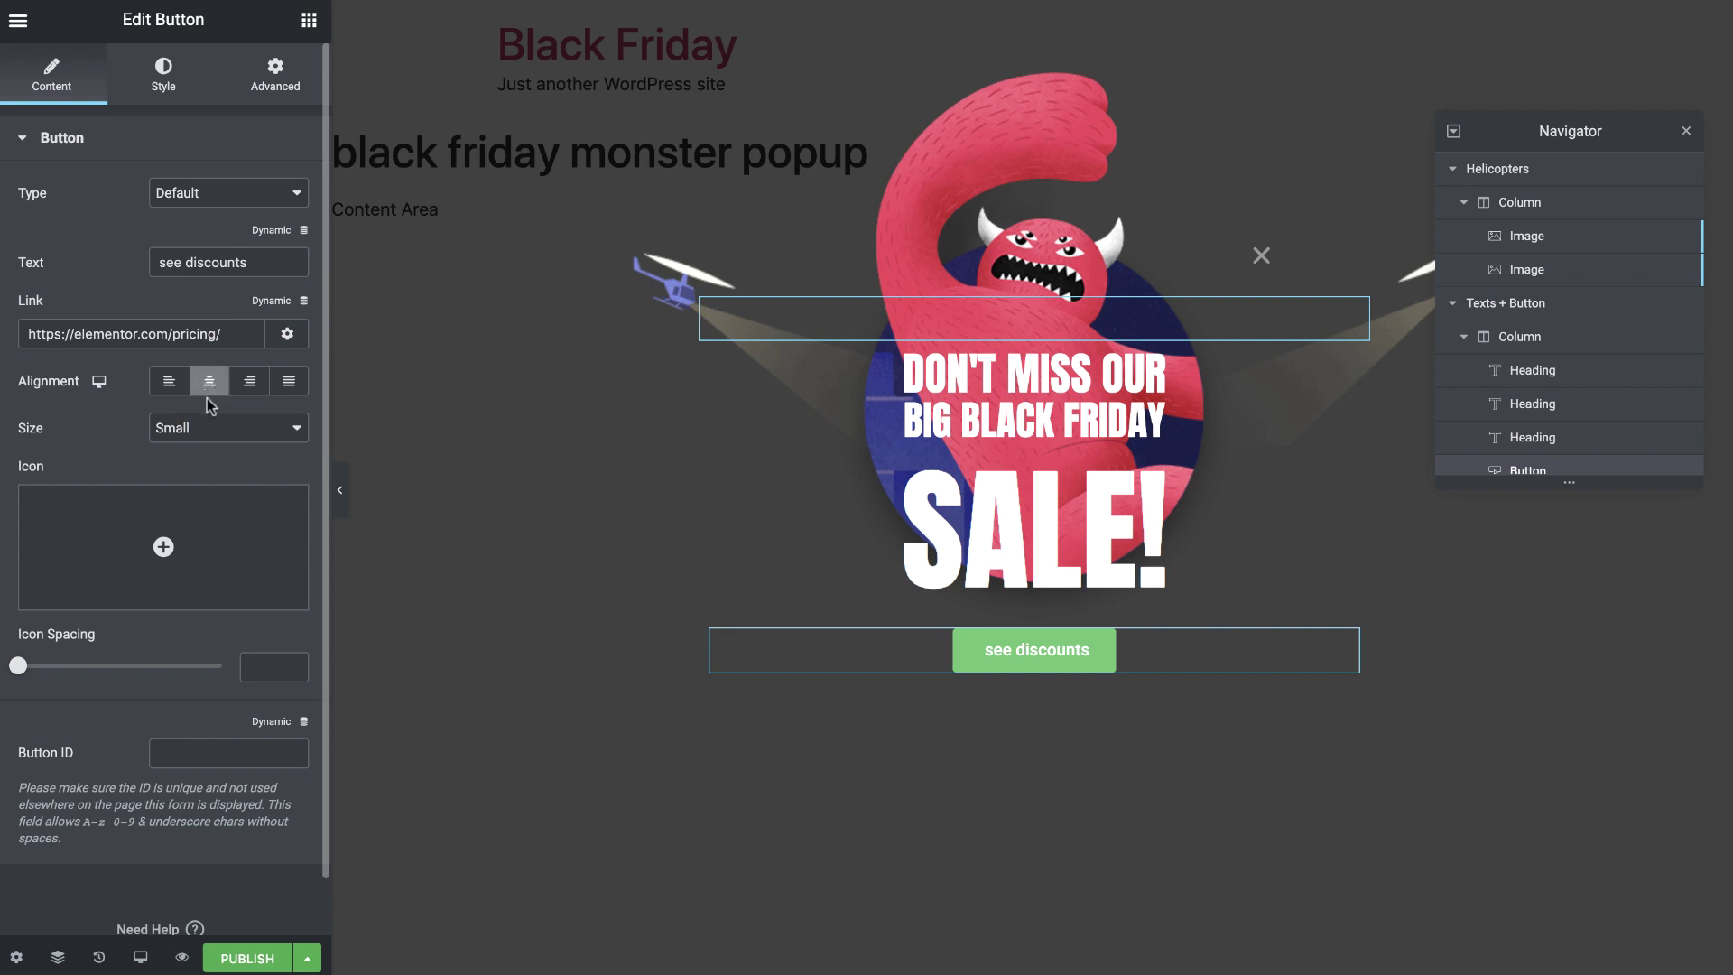
pyautogui.click(209, 428)
pyautogui.click(213, 446)
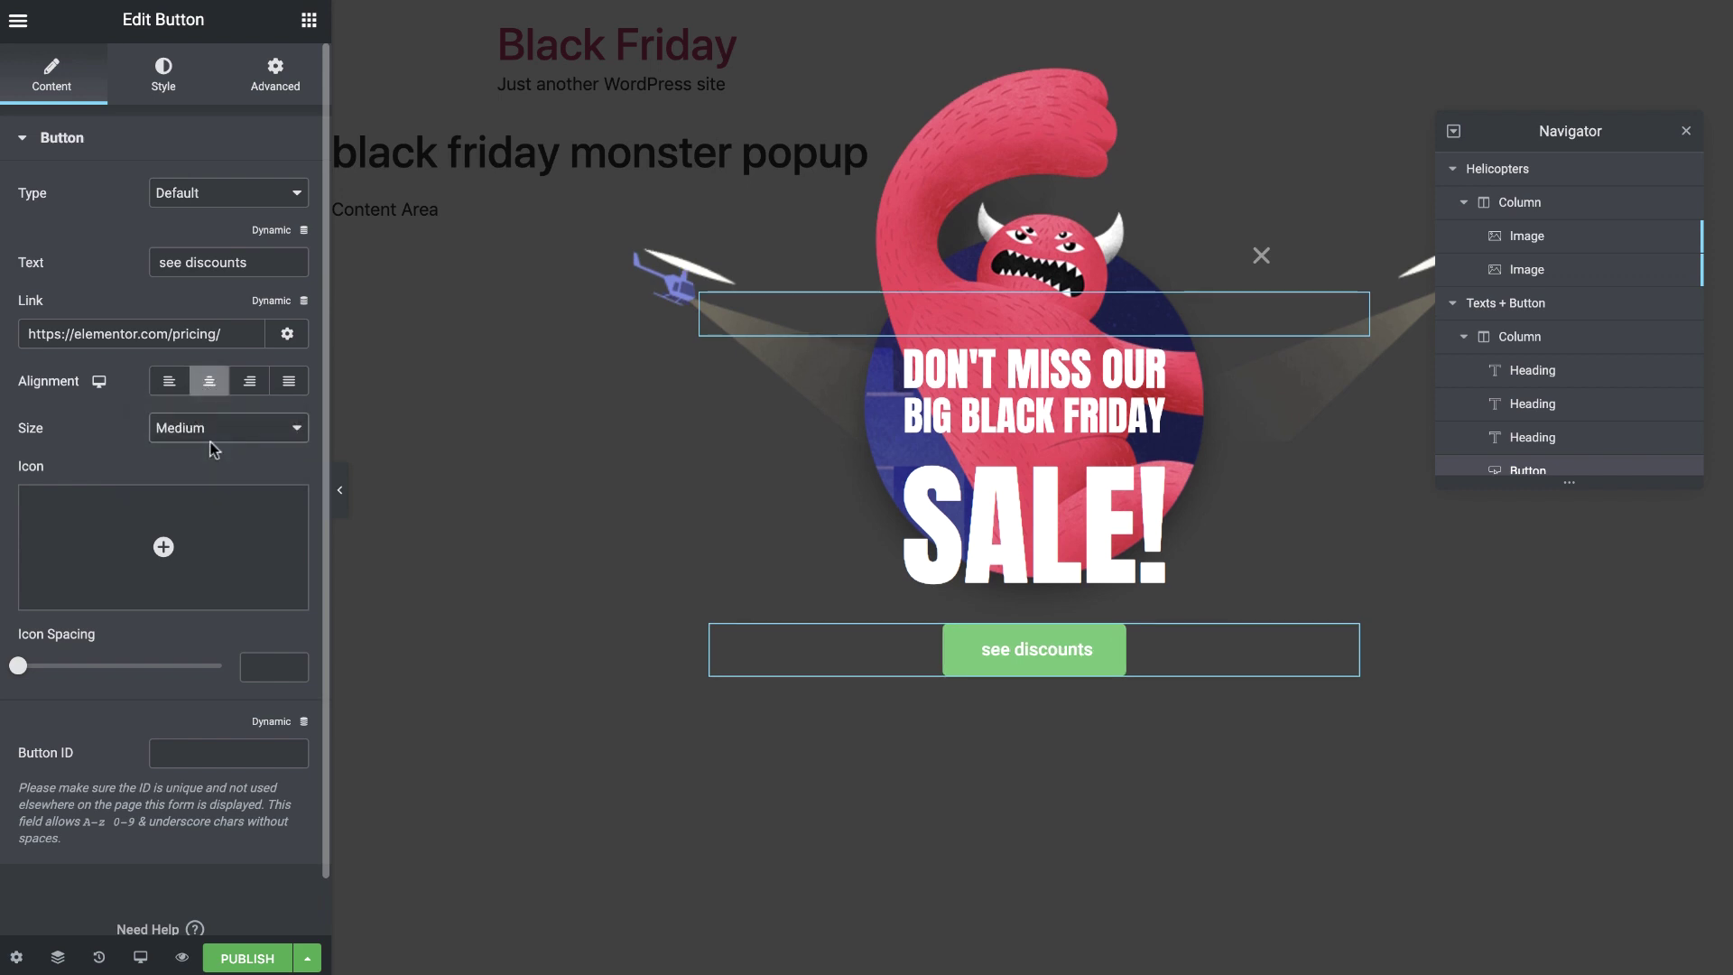
# Insert the Gift icon from the Icon Library into the button.
pyautogui.click(174, 540)
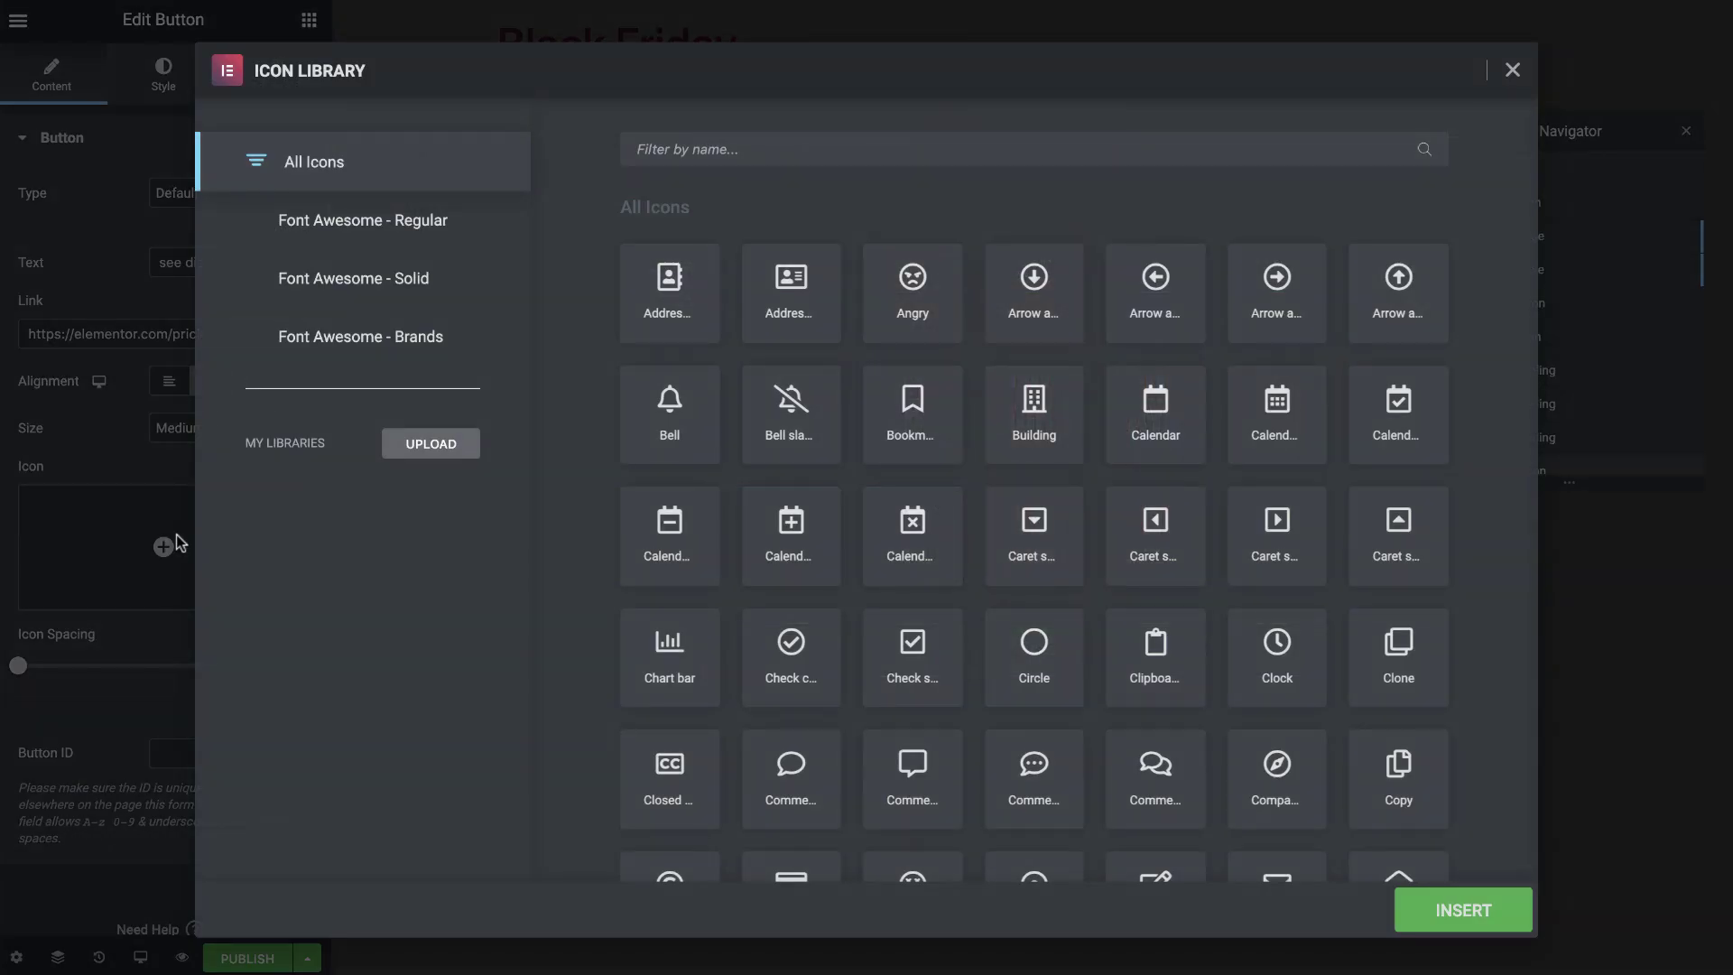
pyautogui.click(740, 147)
pyautogui.write('gift')
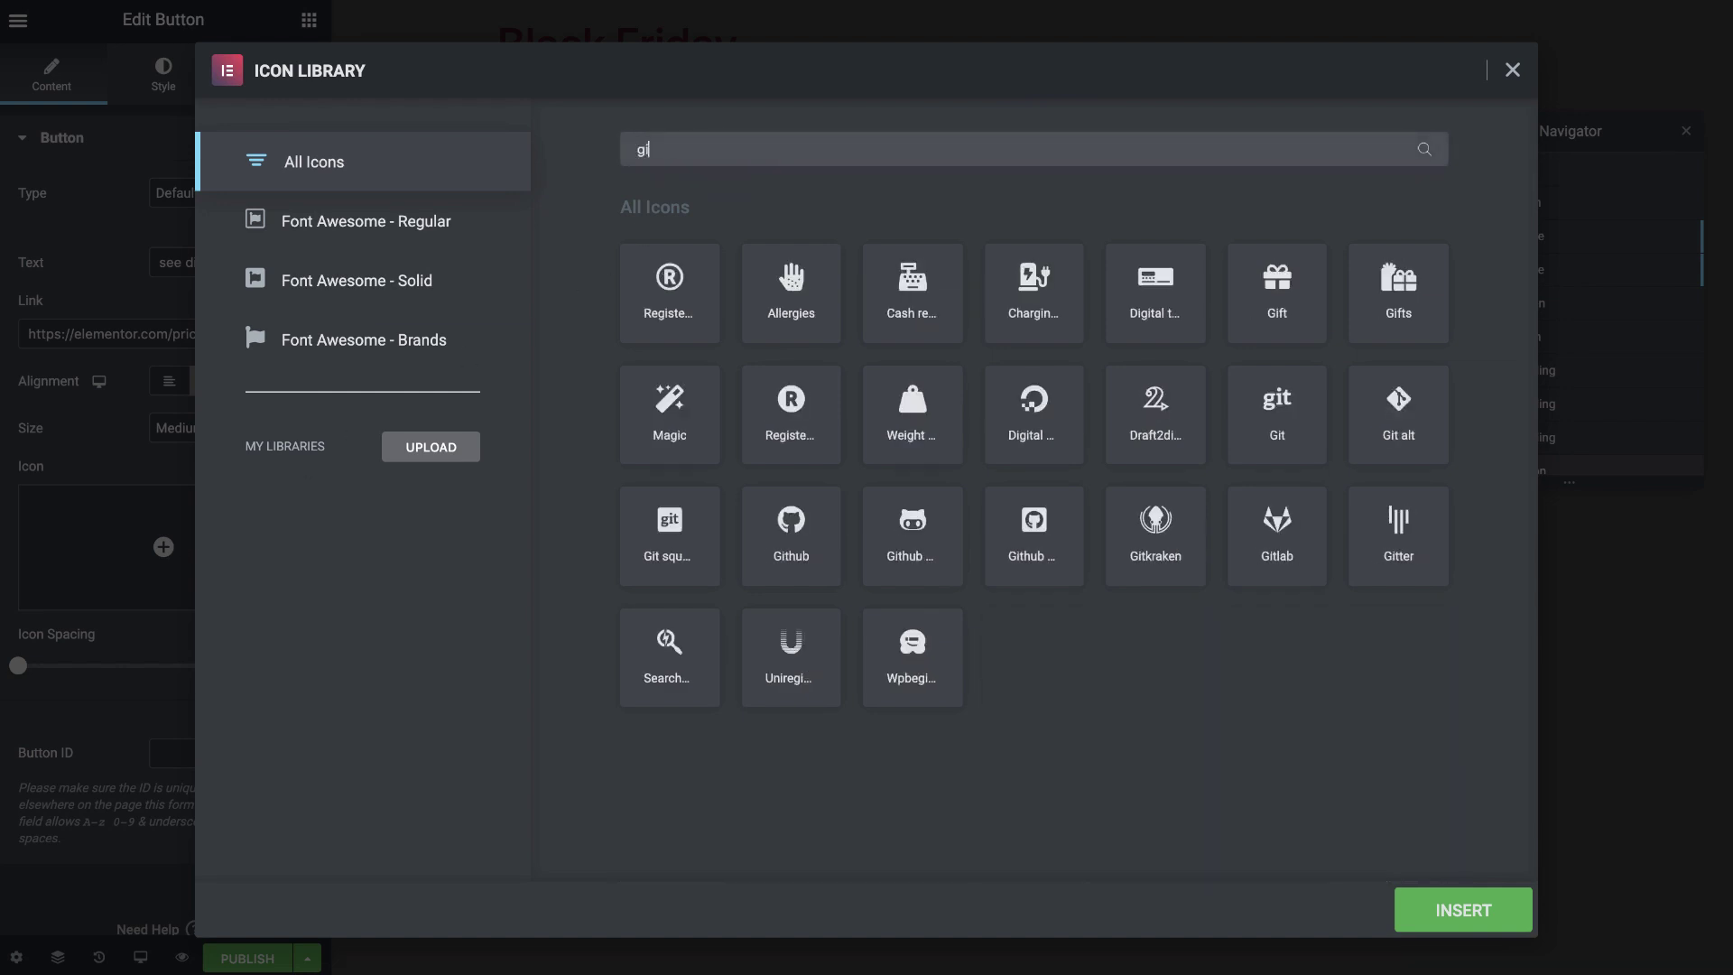
pyautogui.click(673, 277)
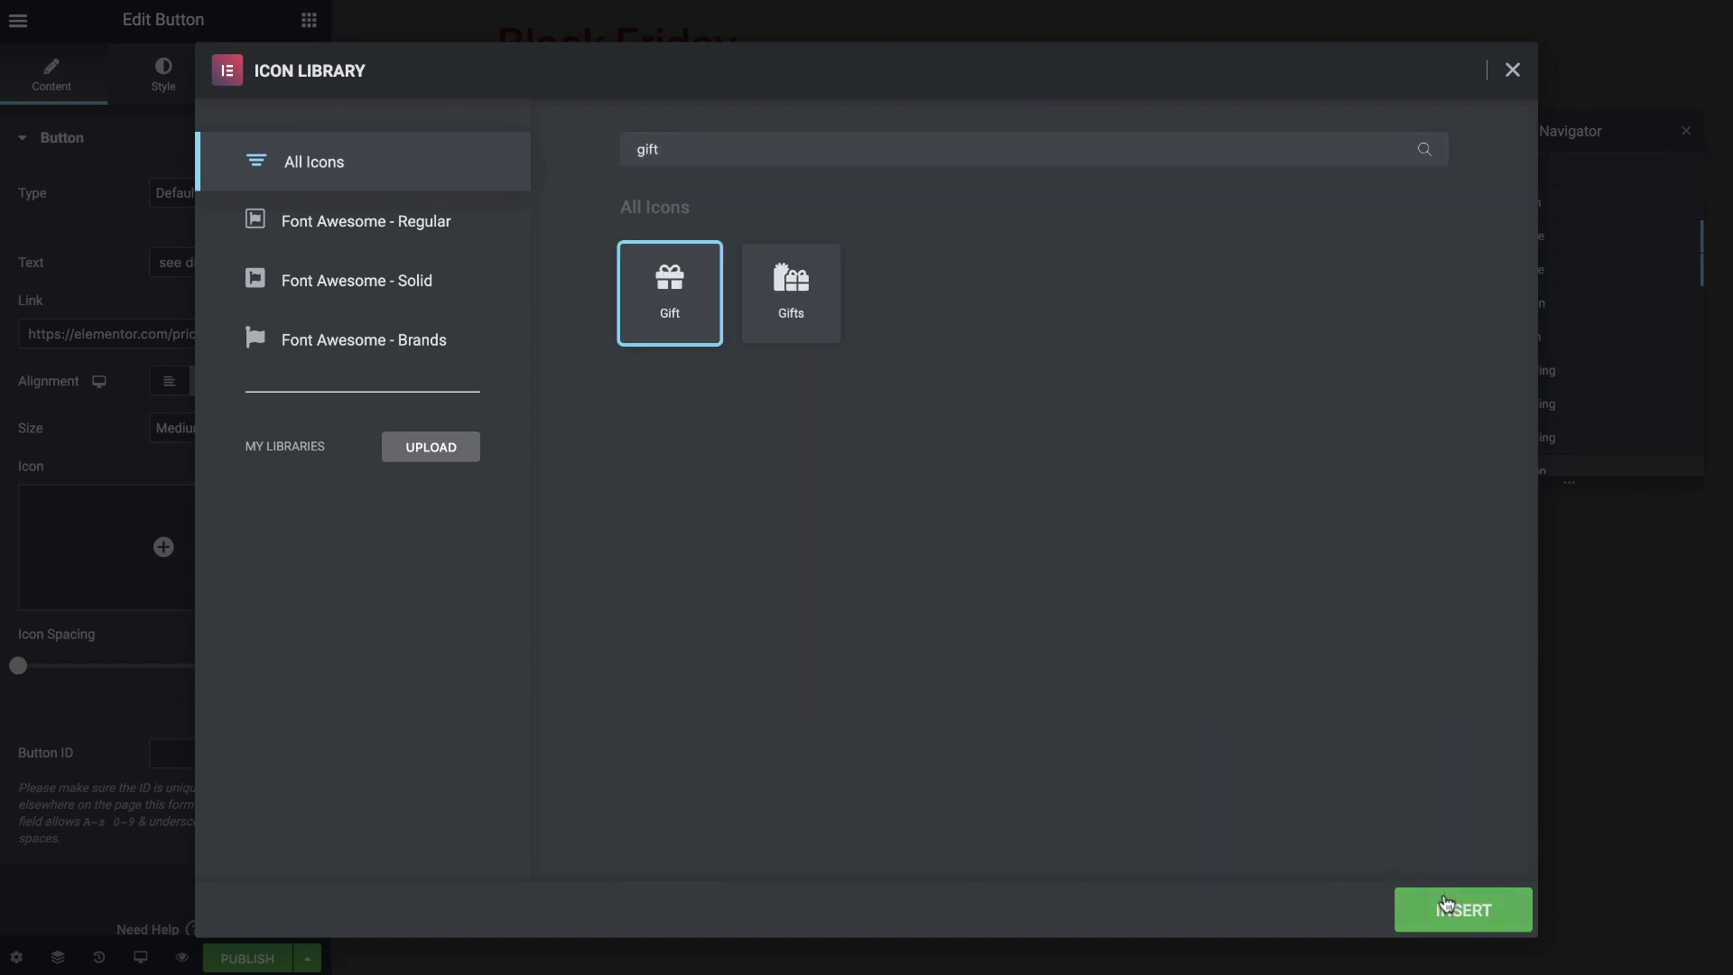
pyautogui.click(1462, 910)
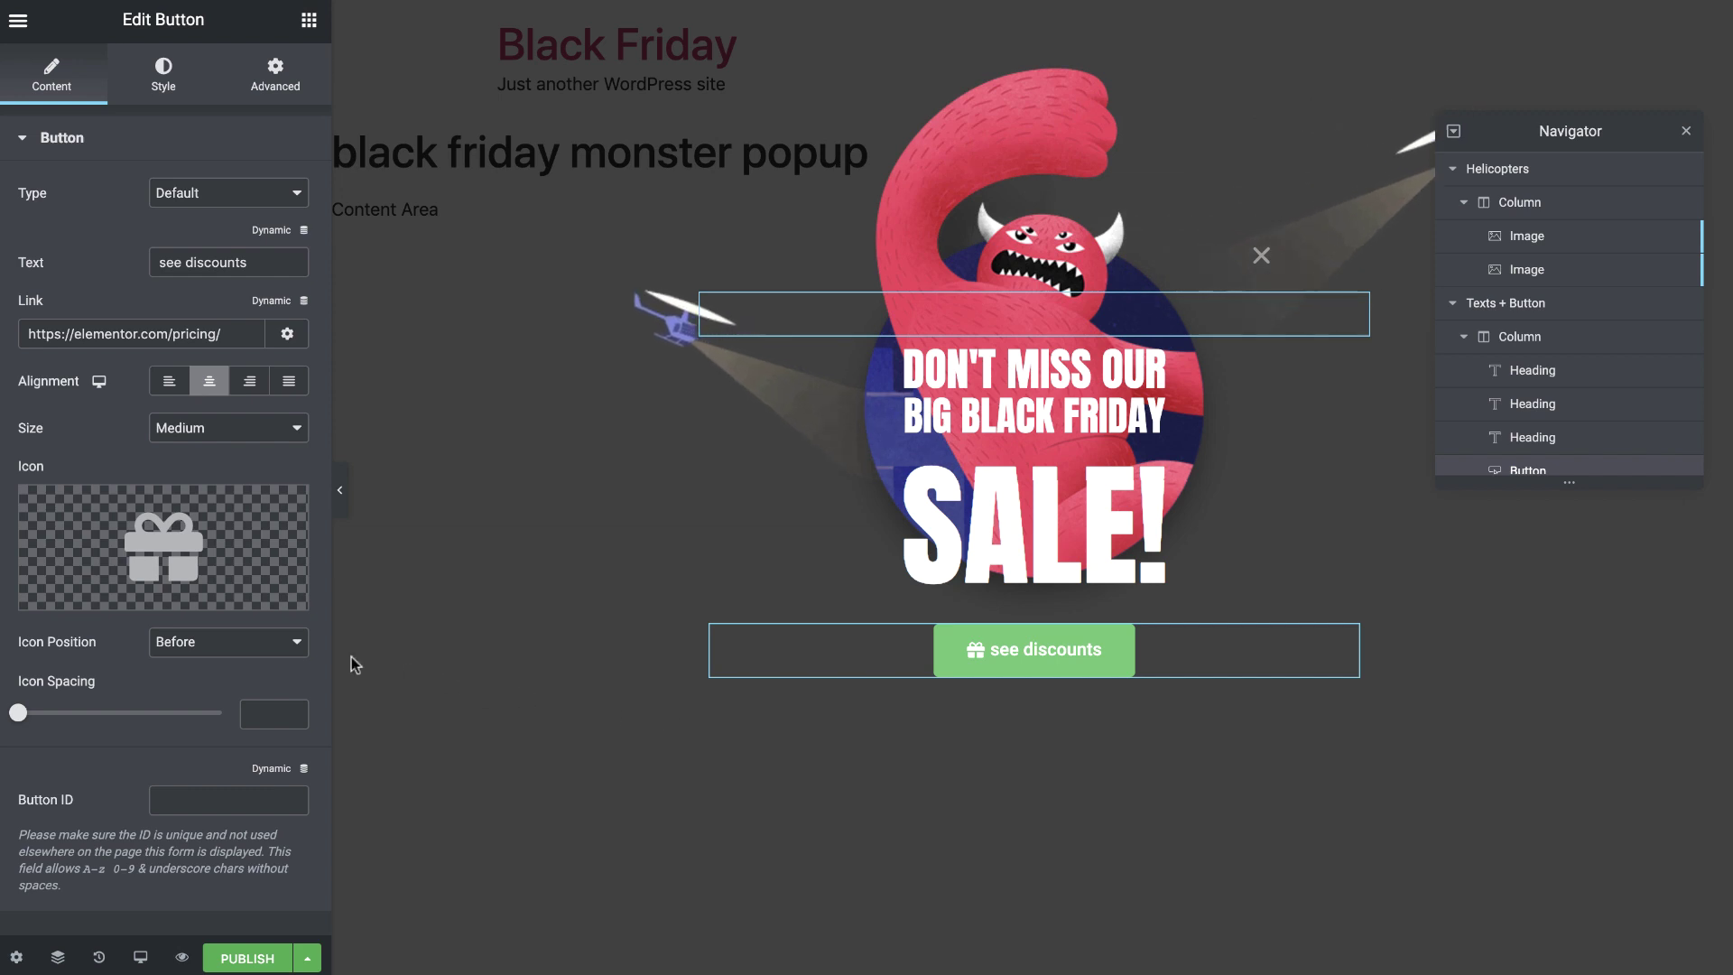
# Place the gift icon after the text with 15 icon spacing.
pyautogui.click(278, 646)
pyautogui.click(263, 662)
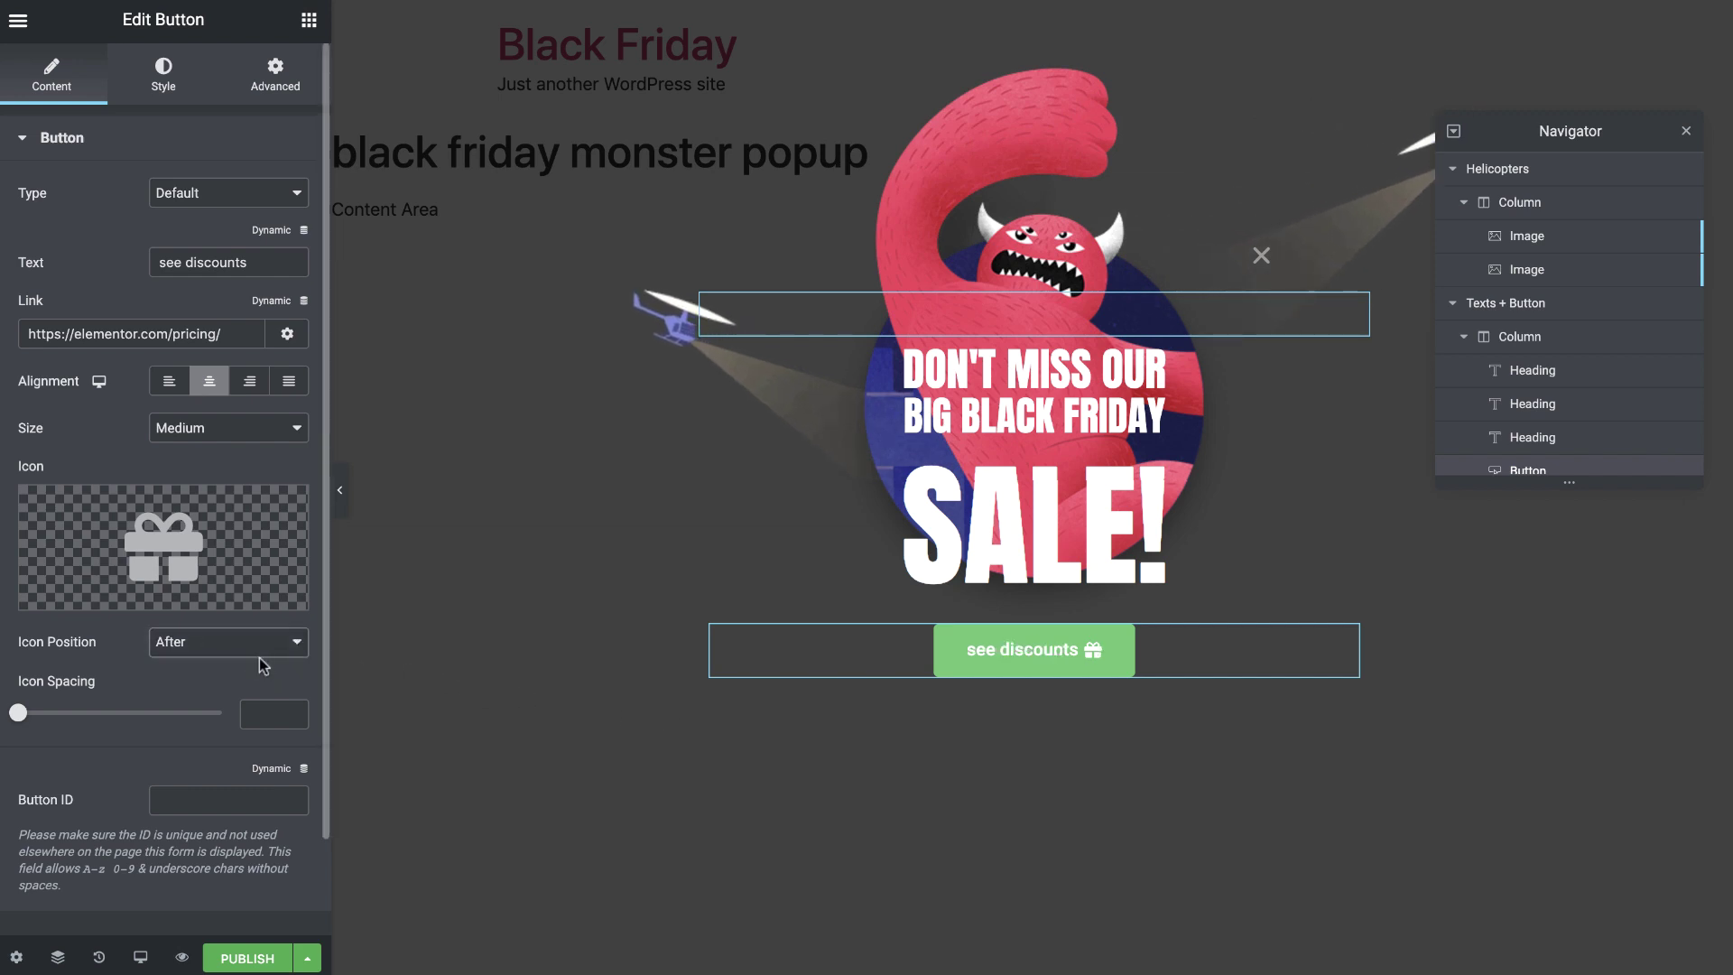
pyautogui.write('15')
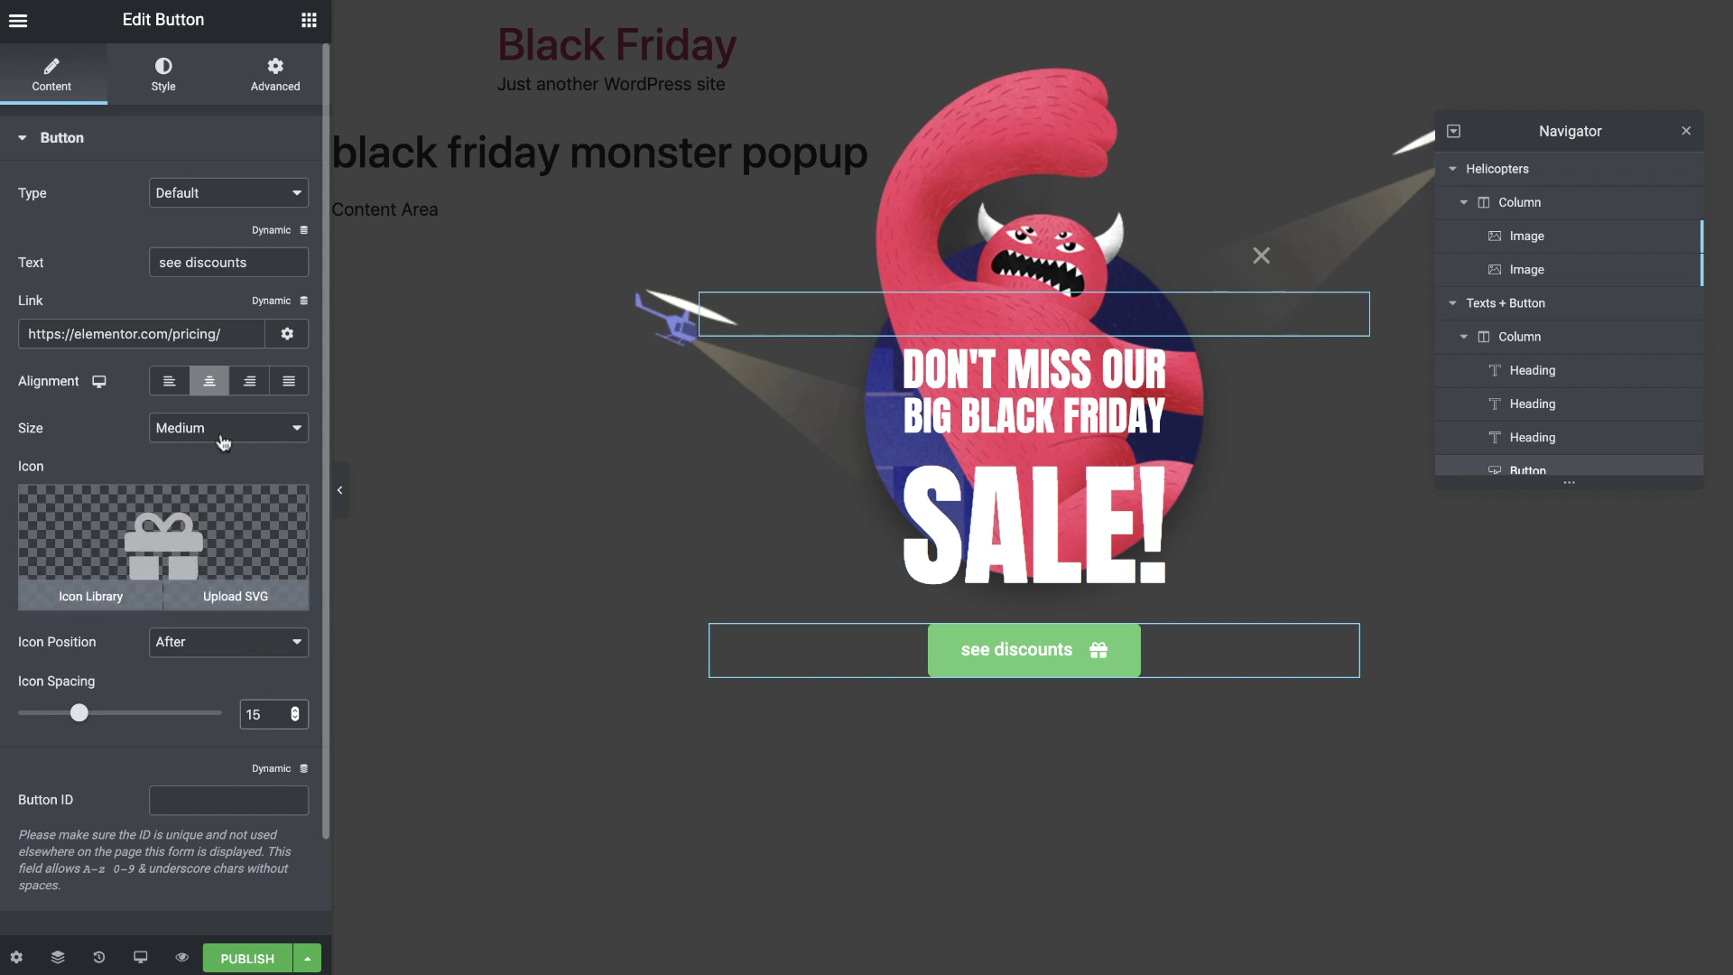
# Set the button label typography to 18 px, weight 700, uppercase.
pyautogui.click(167, 80)
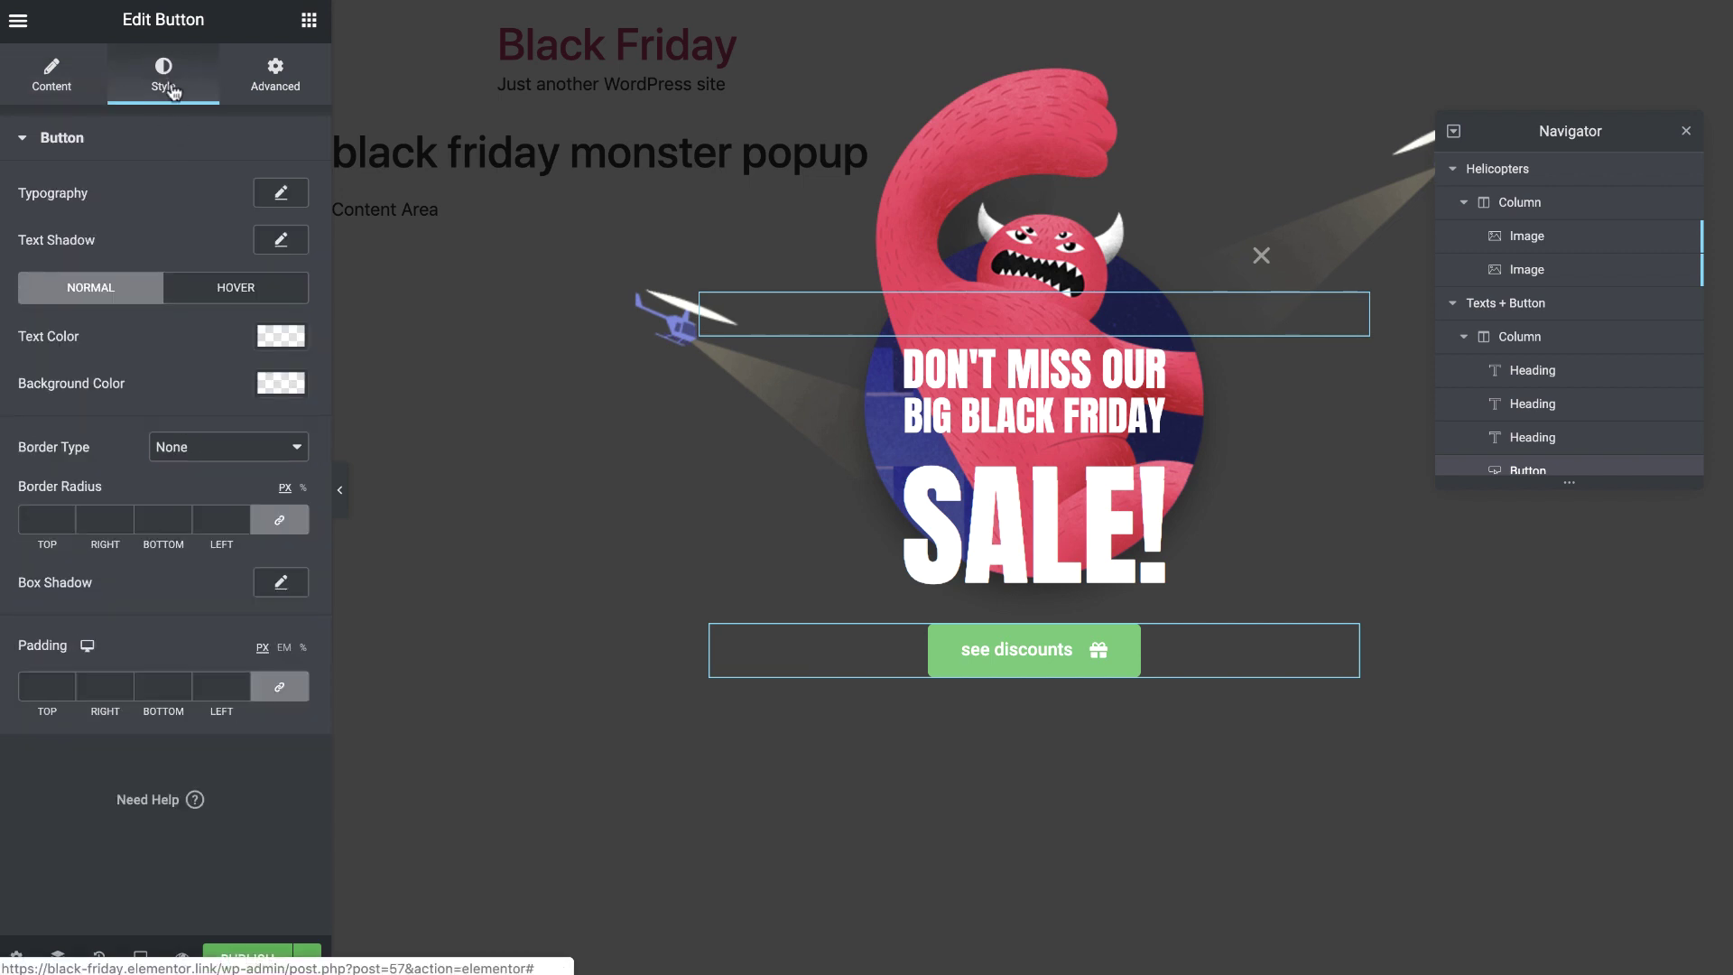
pyautogui.click(278, 193)
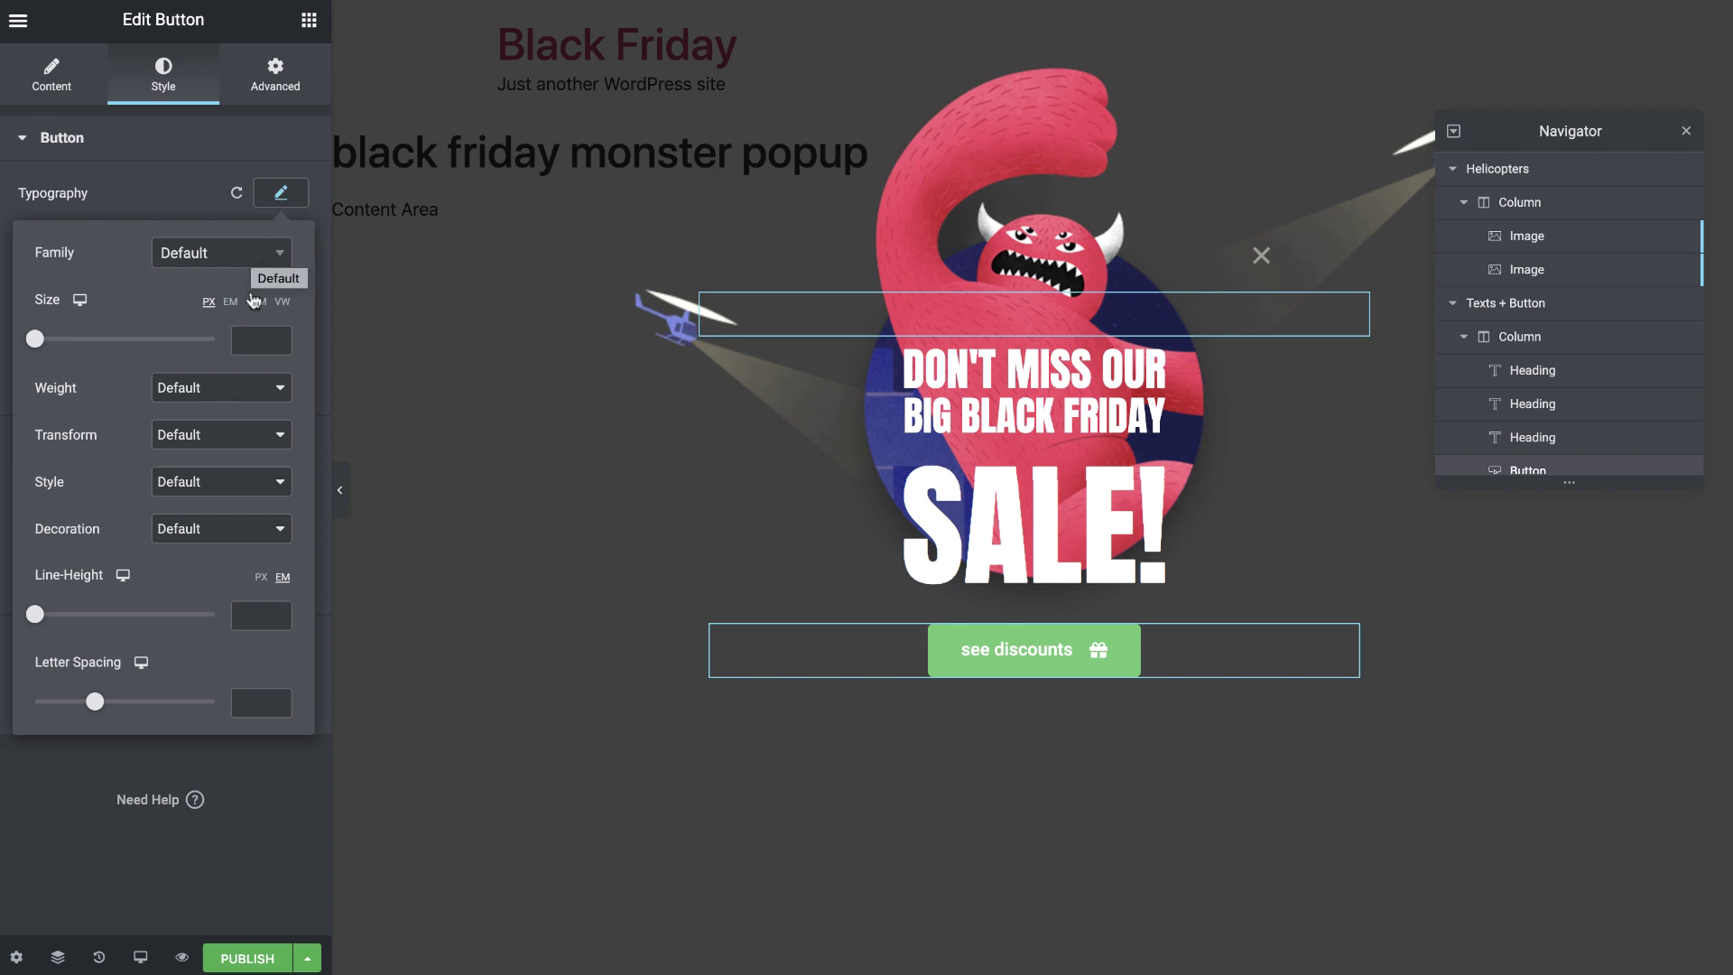
pyautogui.click(256, 339)
pyautogui.write('18')
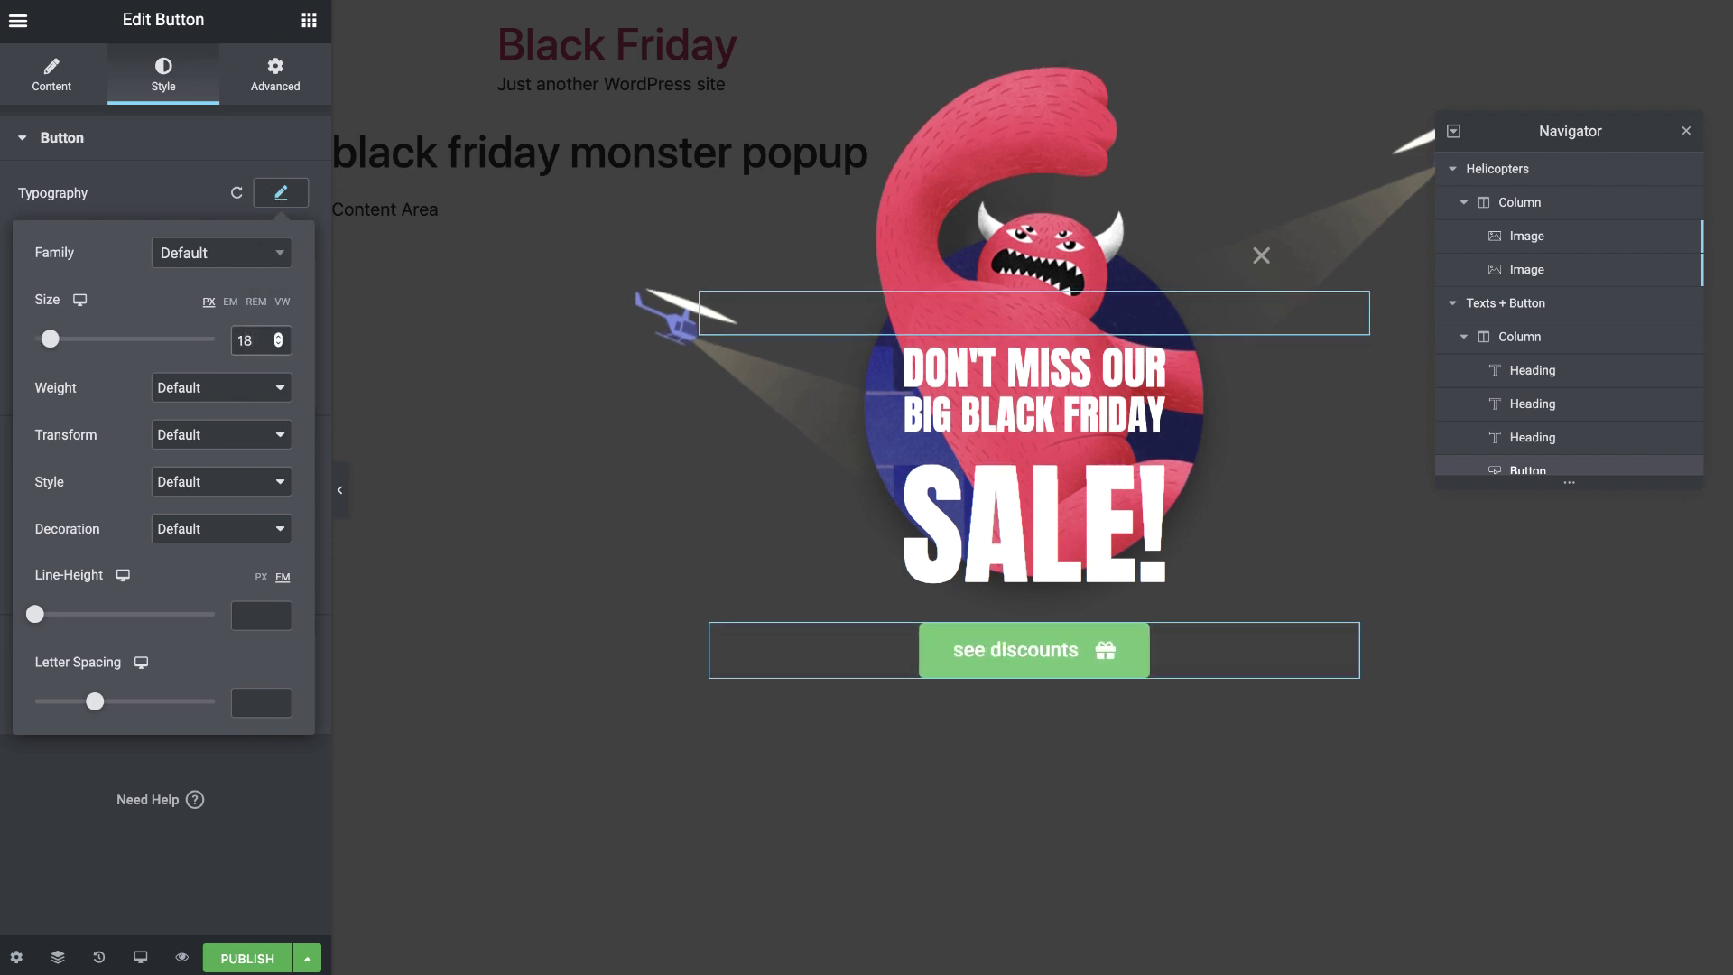
pyautogui.click(242, 388)
pyautogui.click(241, 330)
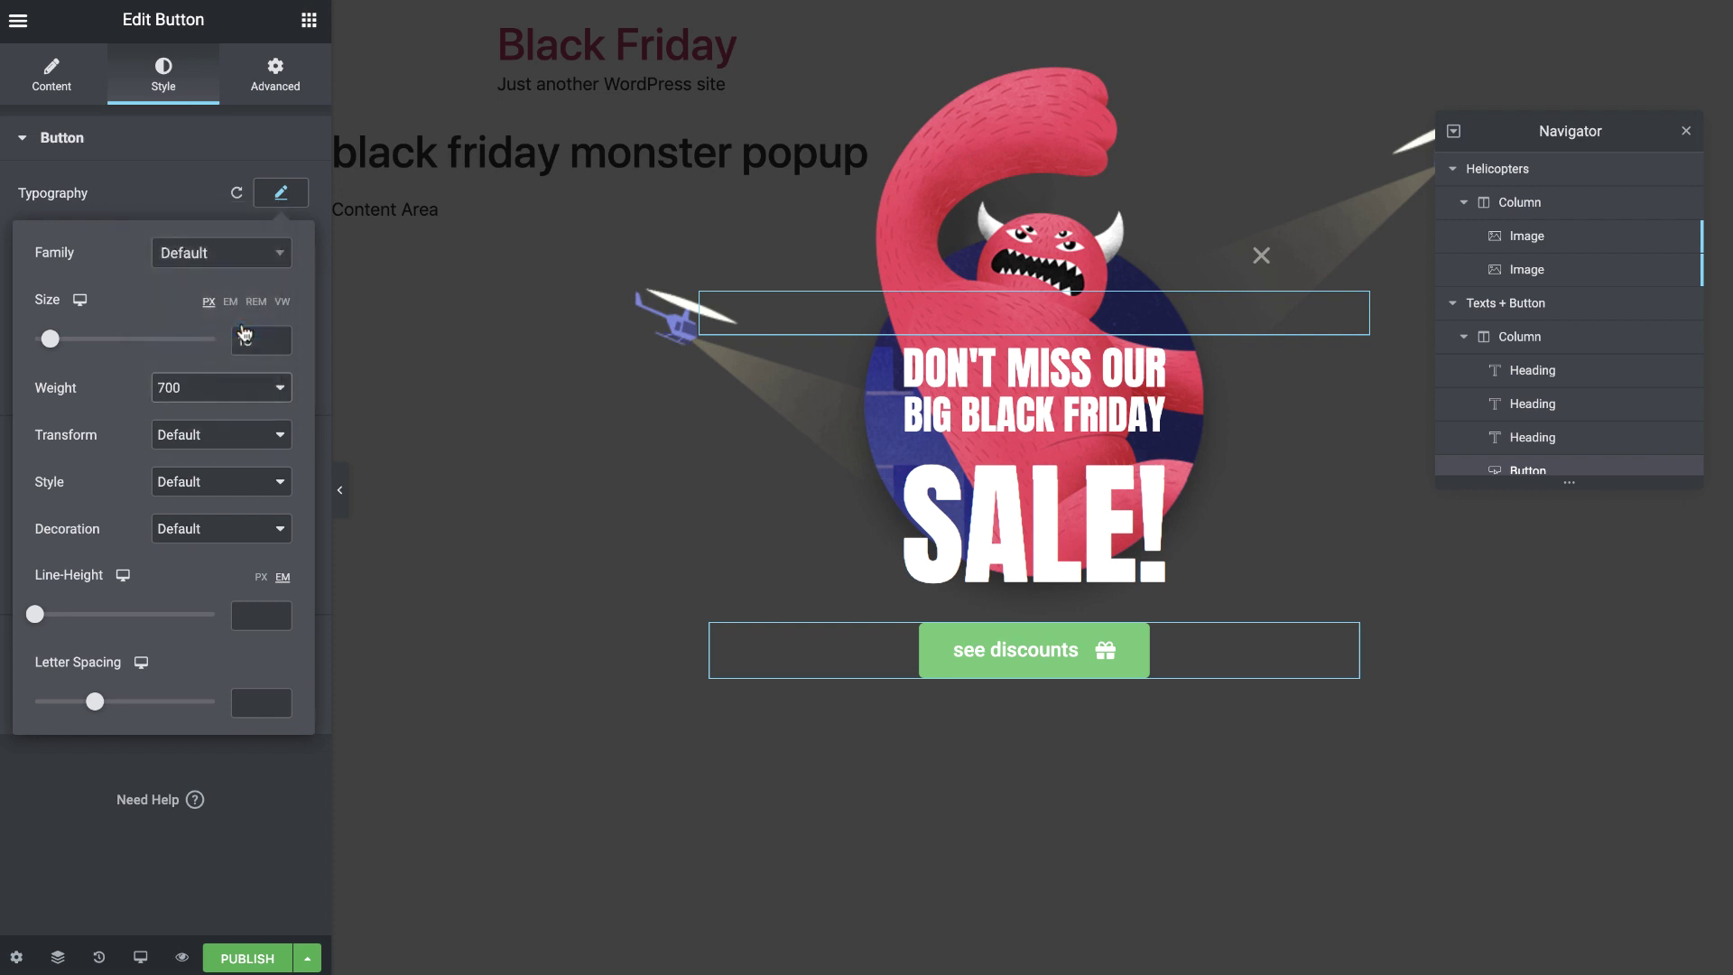
pyautogui.click(226, 439)
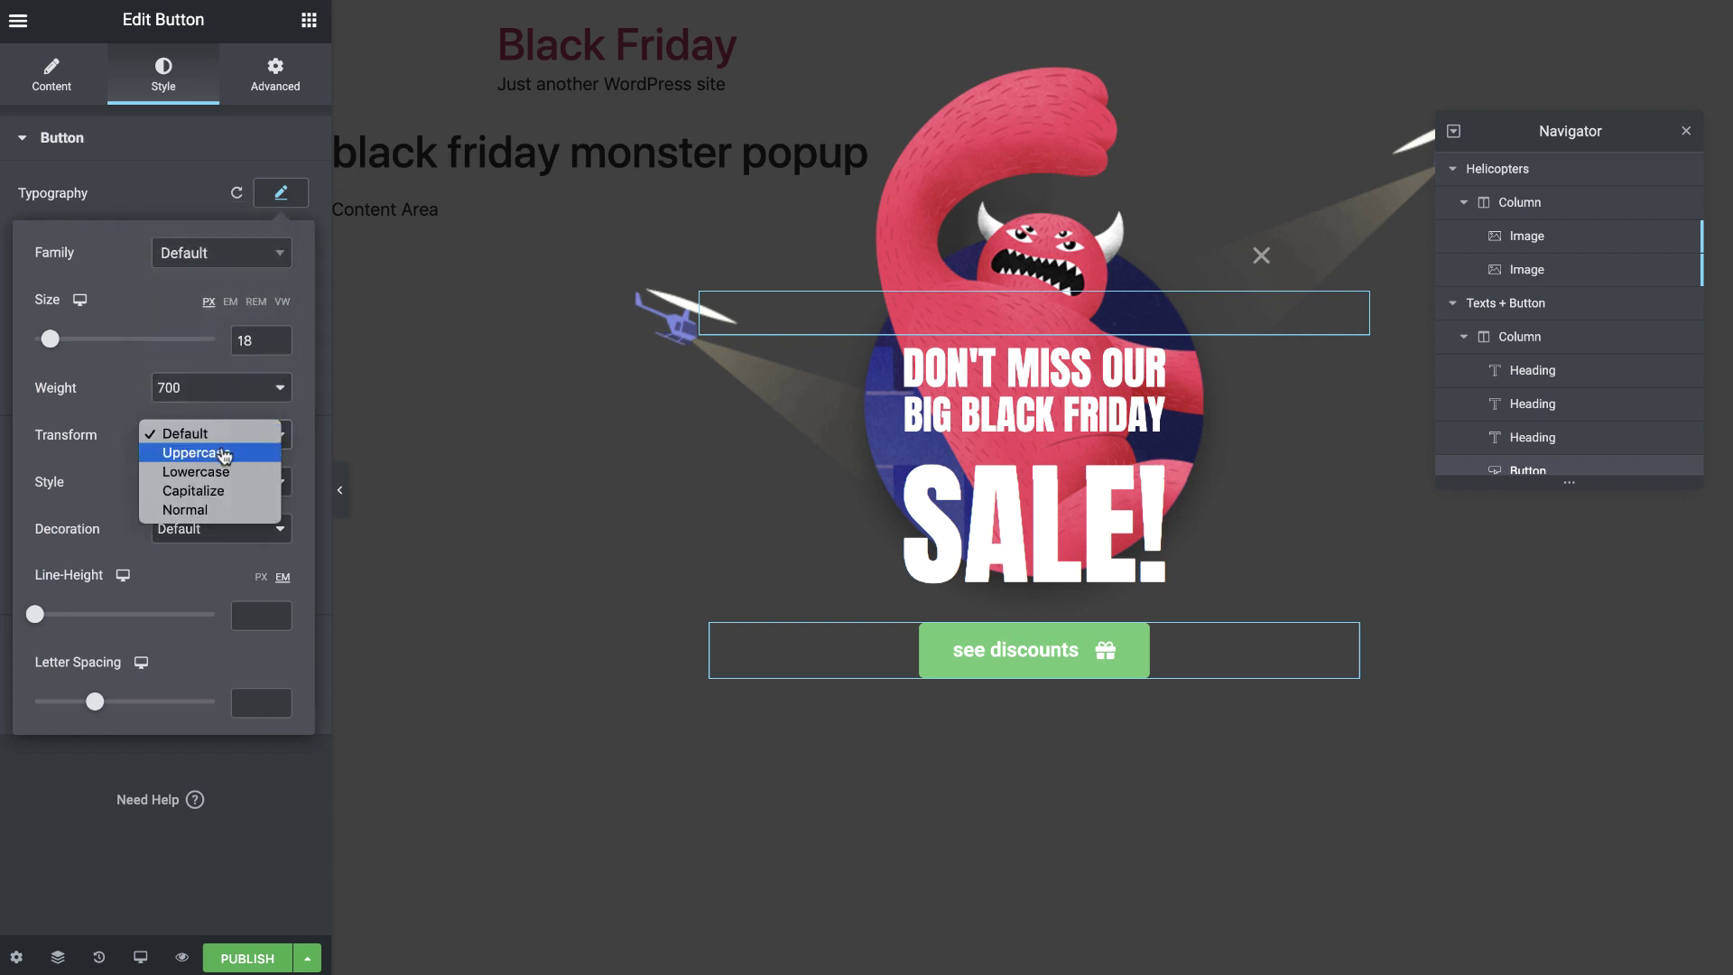
pyautogui.click(224, 456)
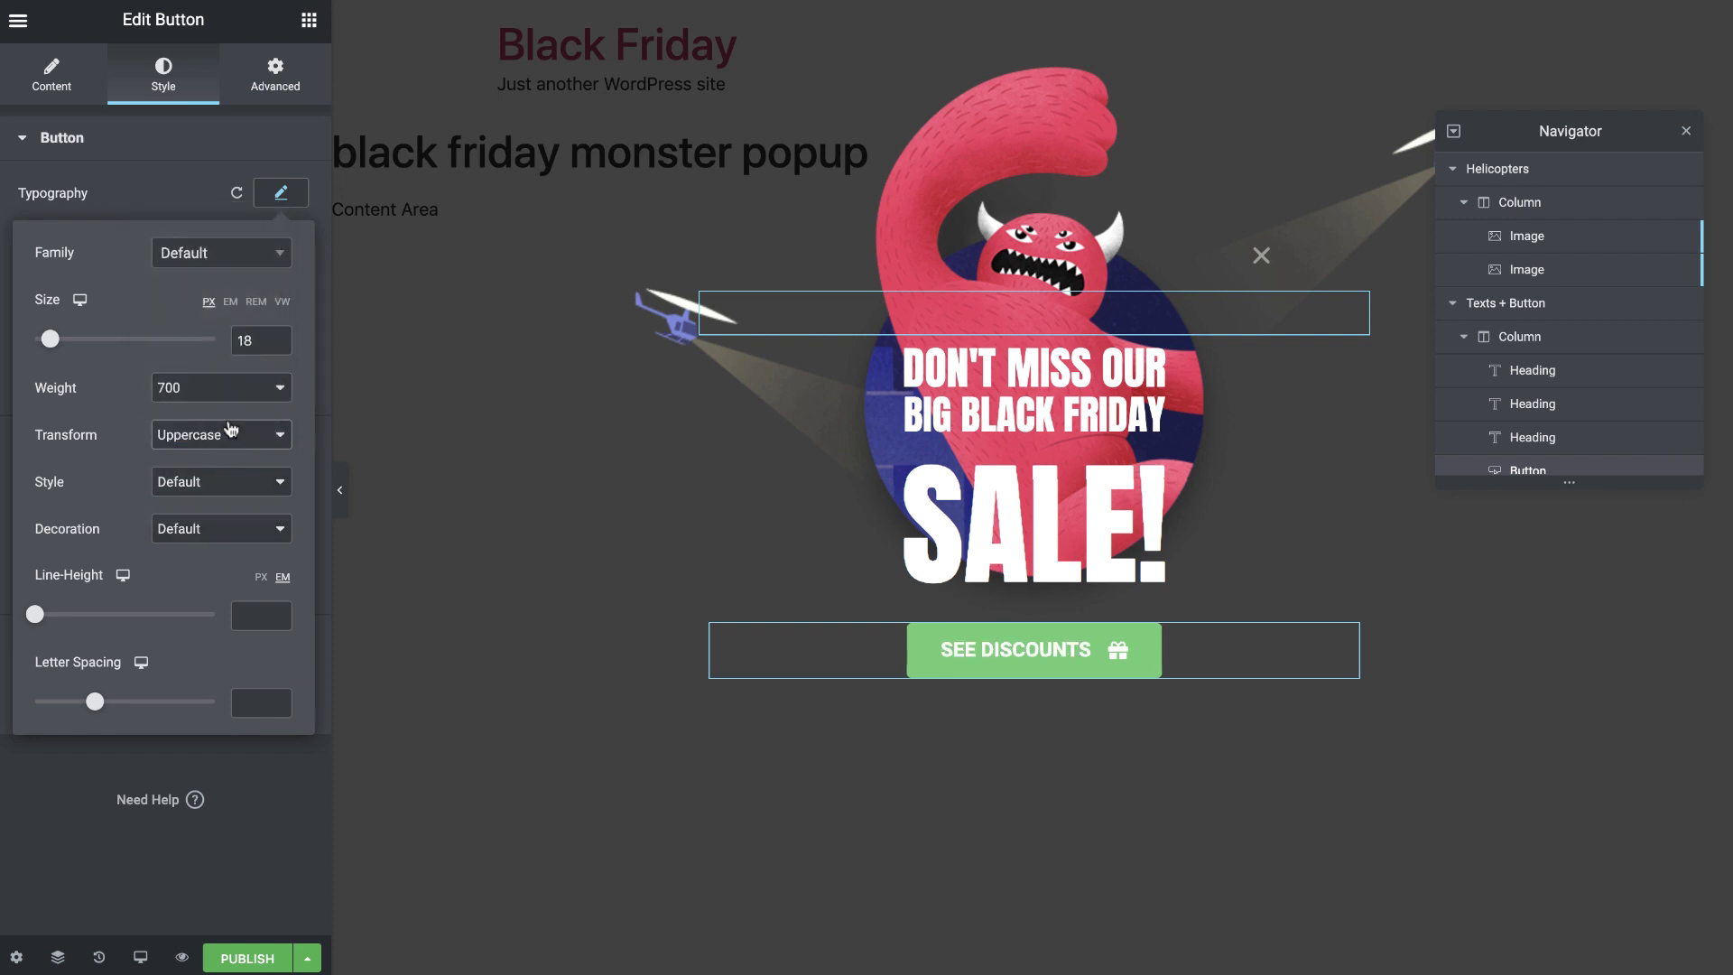
pyautogui.click(283, 196)
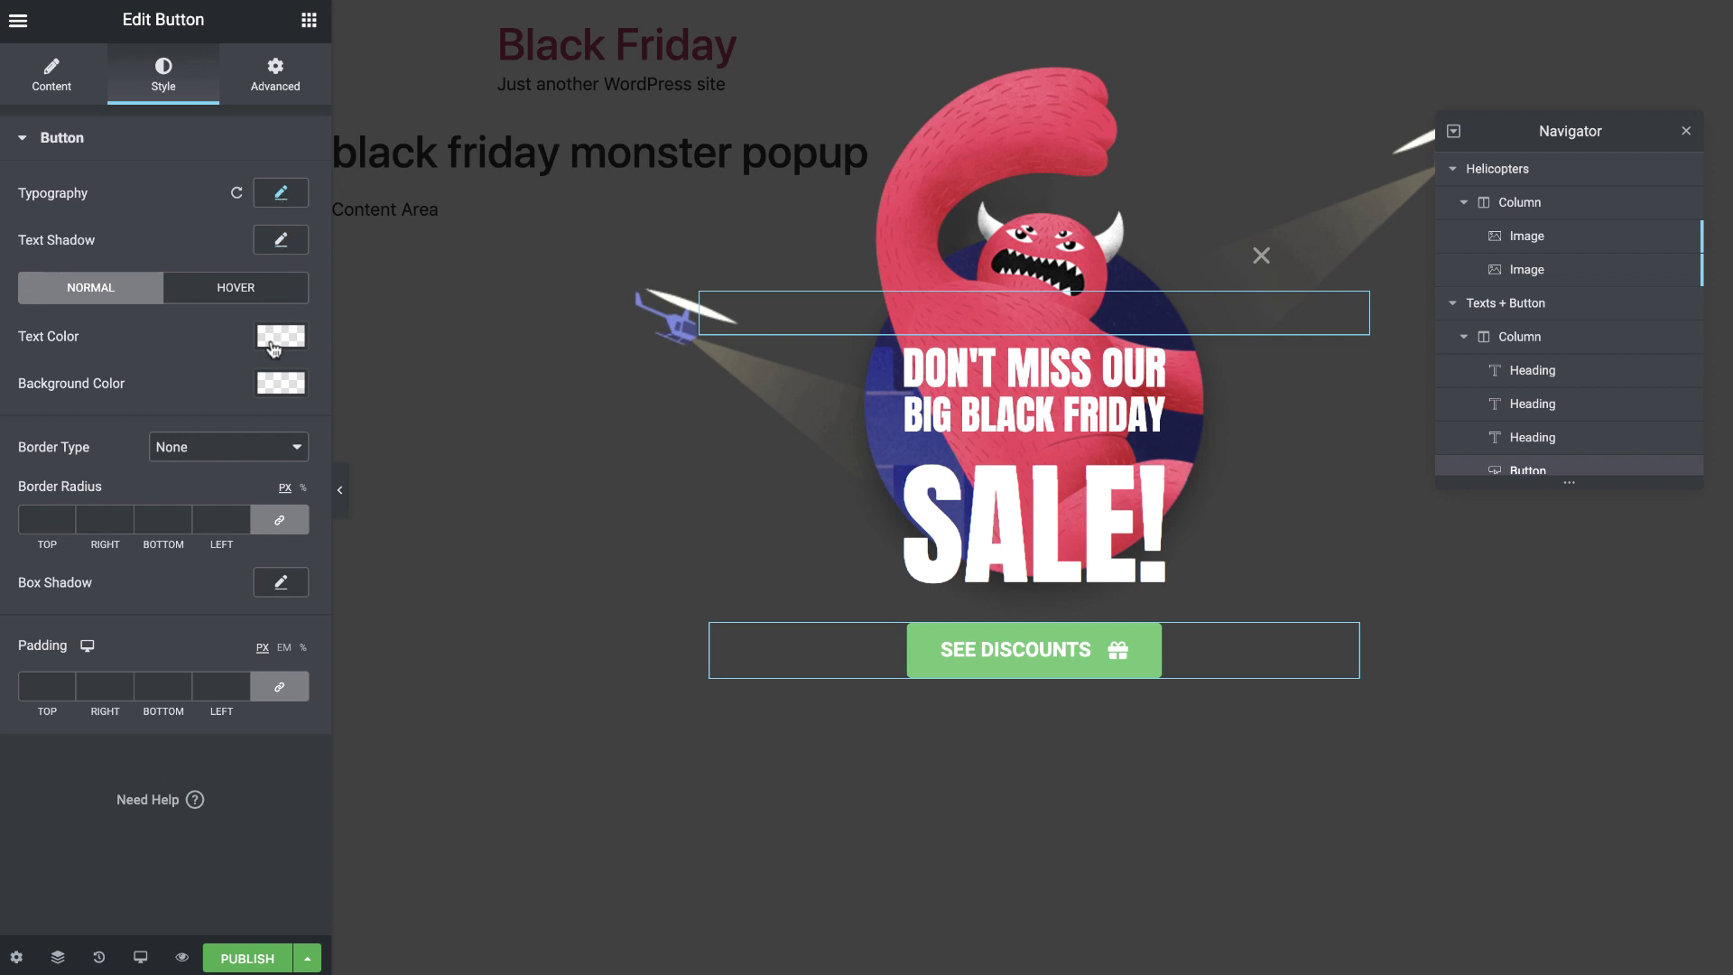
# Give the button white text on a #ED345E background.
pyautogui.click(273, 343)
pyautogui.click(254, 389)
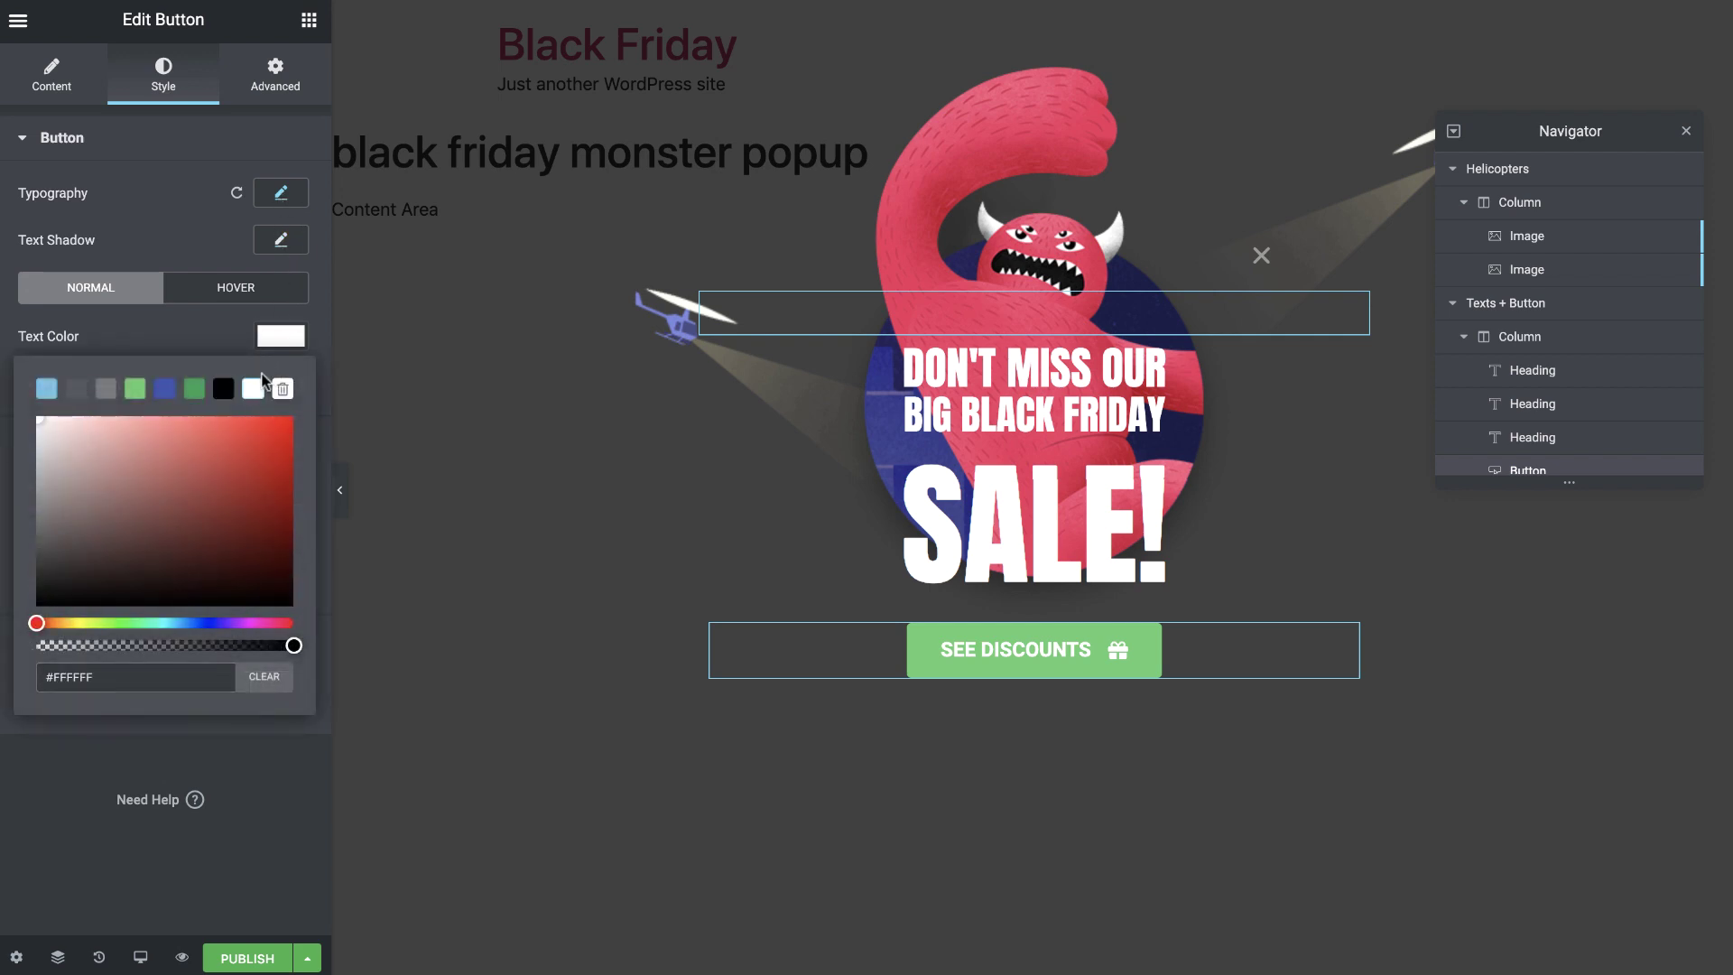
pyautogui.click(280, 342)
pyautogui.click(281, 385)
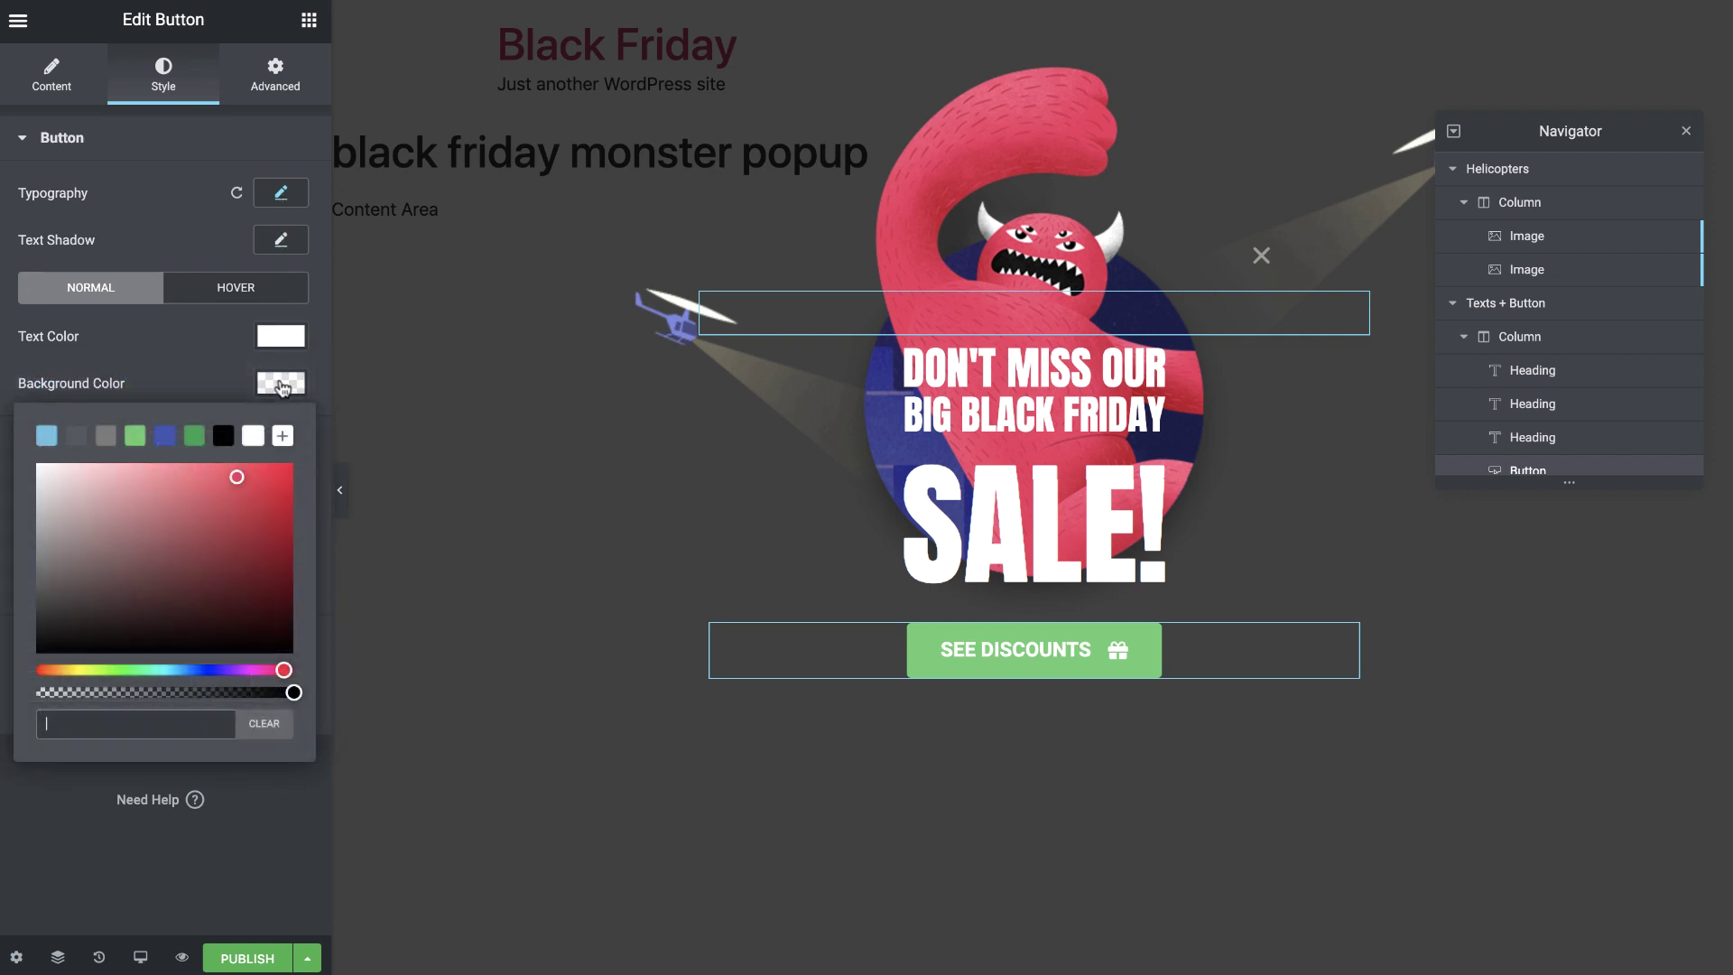
pyautogui.write('#ED345E')
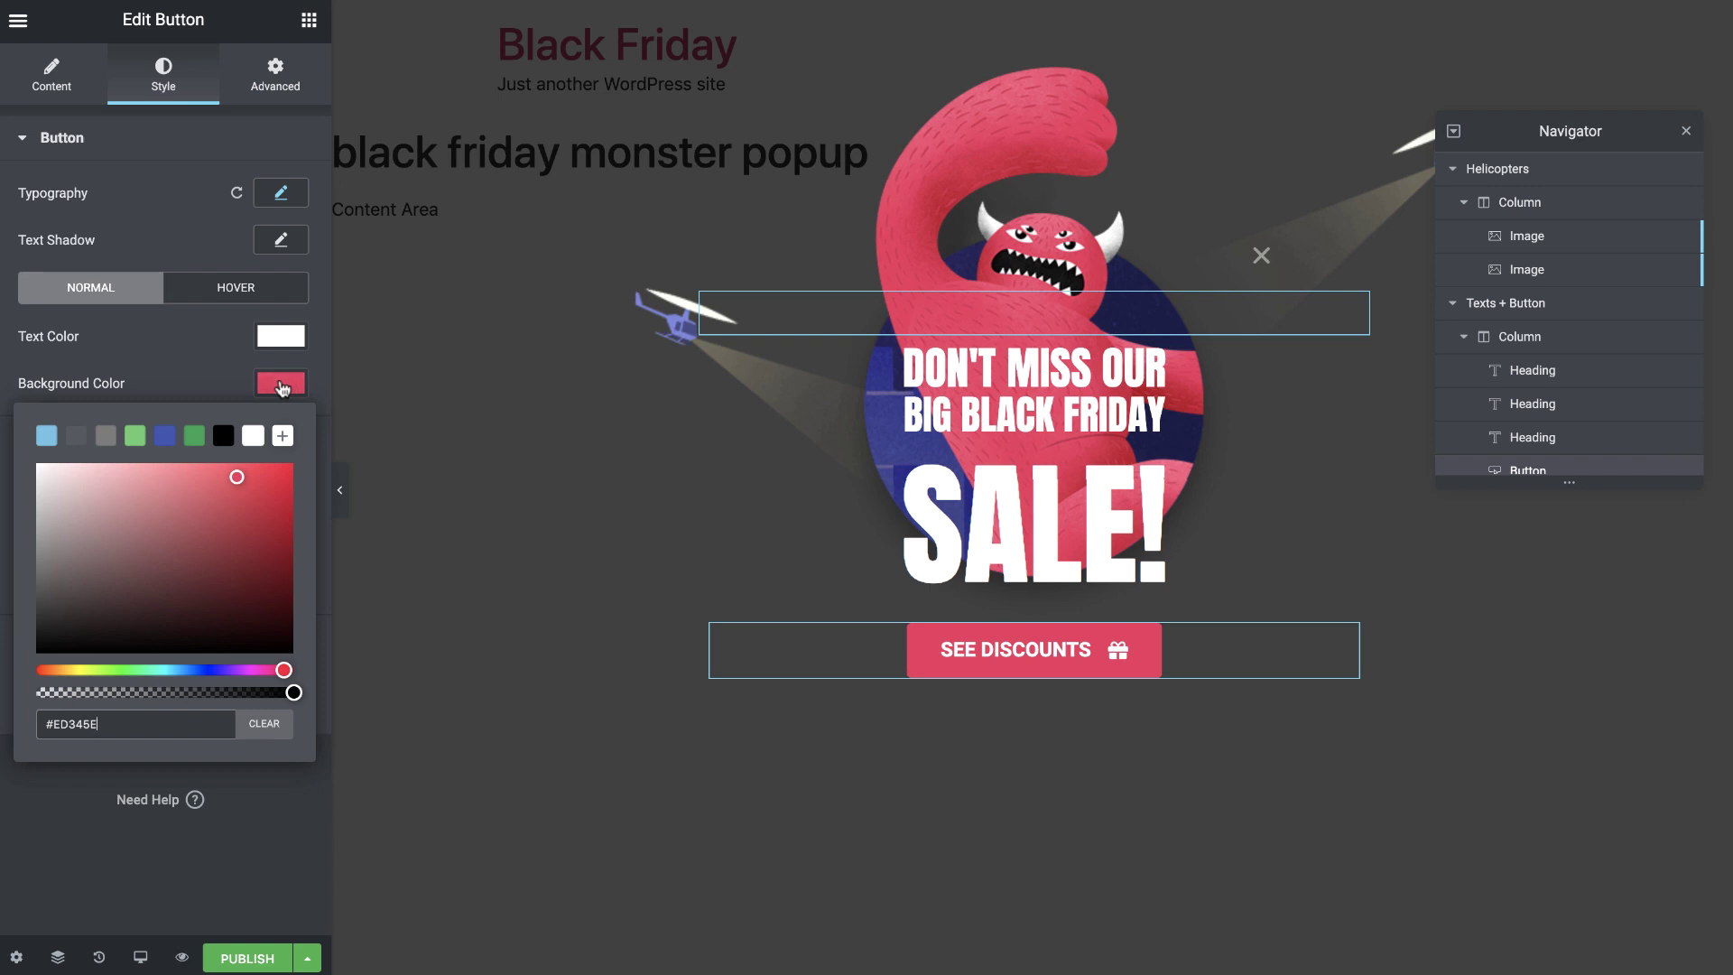
pyautogui.click(281, 387)
# Set the button's hover background to #DB3157 and its border radius to 100.
pyautogui.click(224, 294)
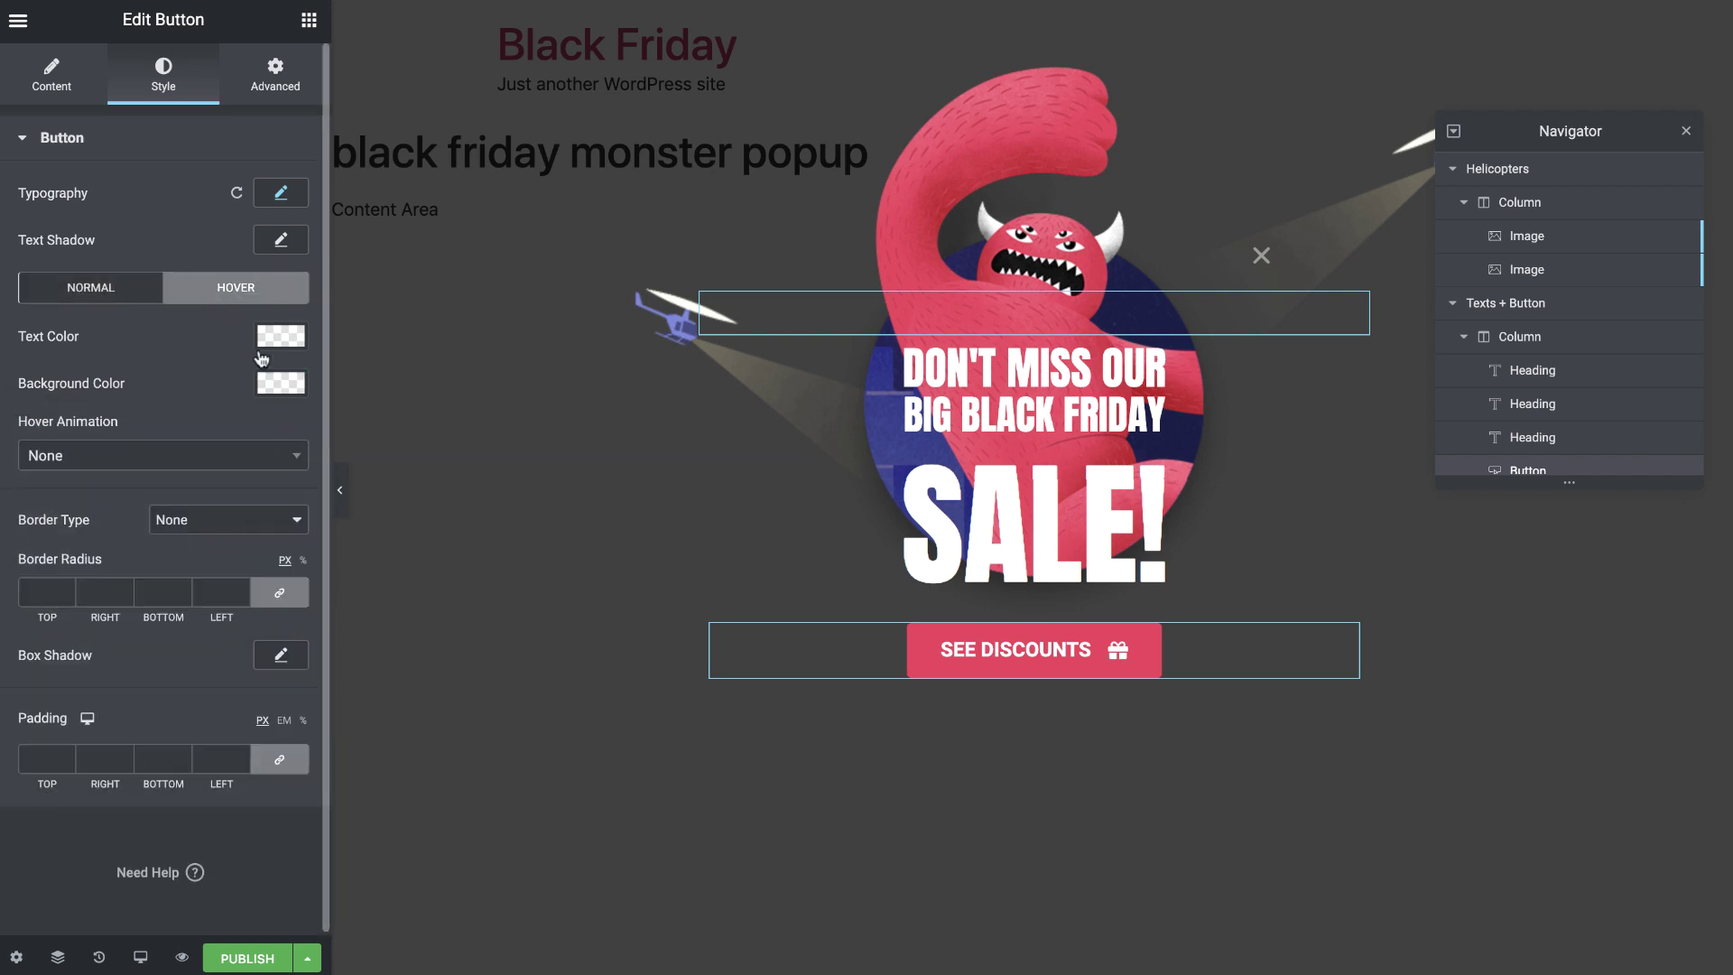
pyautogui.click(280, 384)
pyautogui.write('#DB3157')
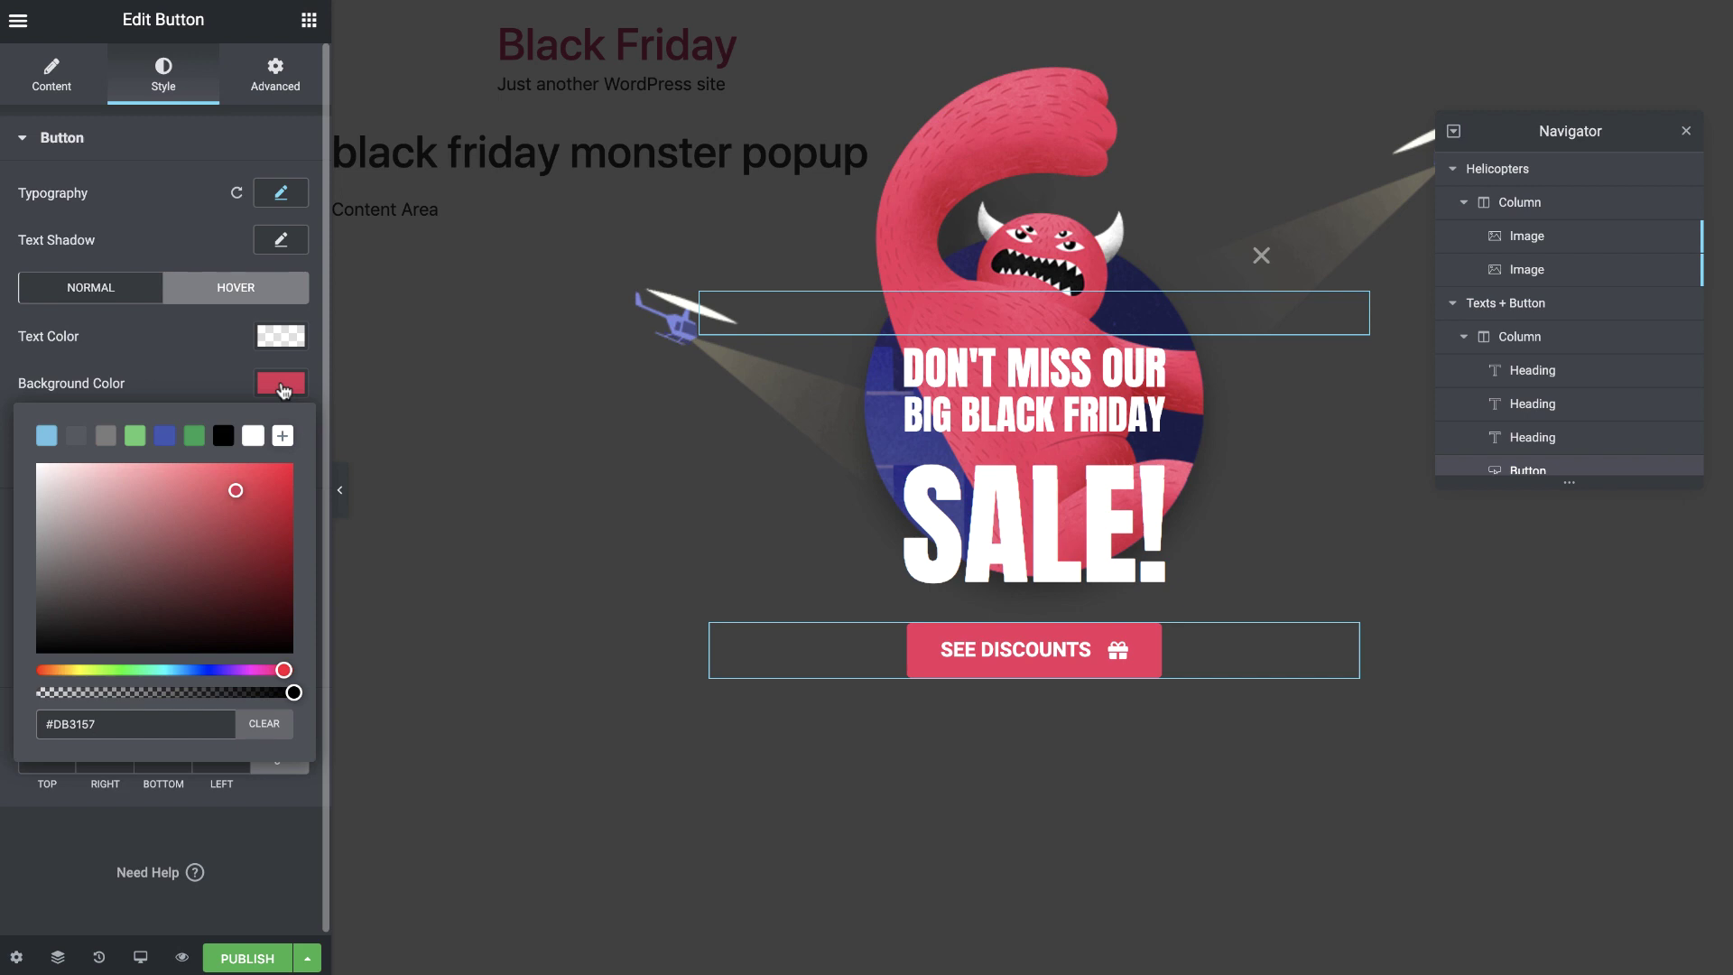
pyautogui.click(282, 385)
pyautogui.write('1')
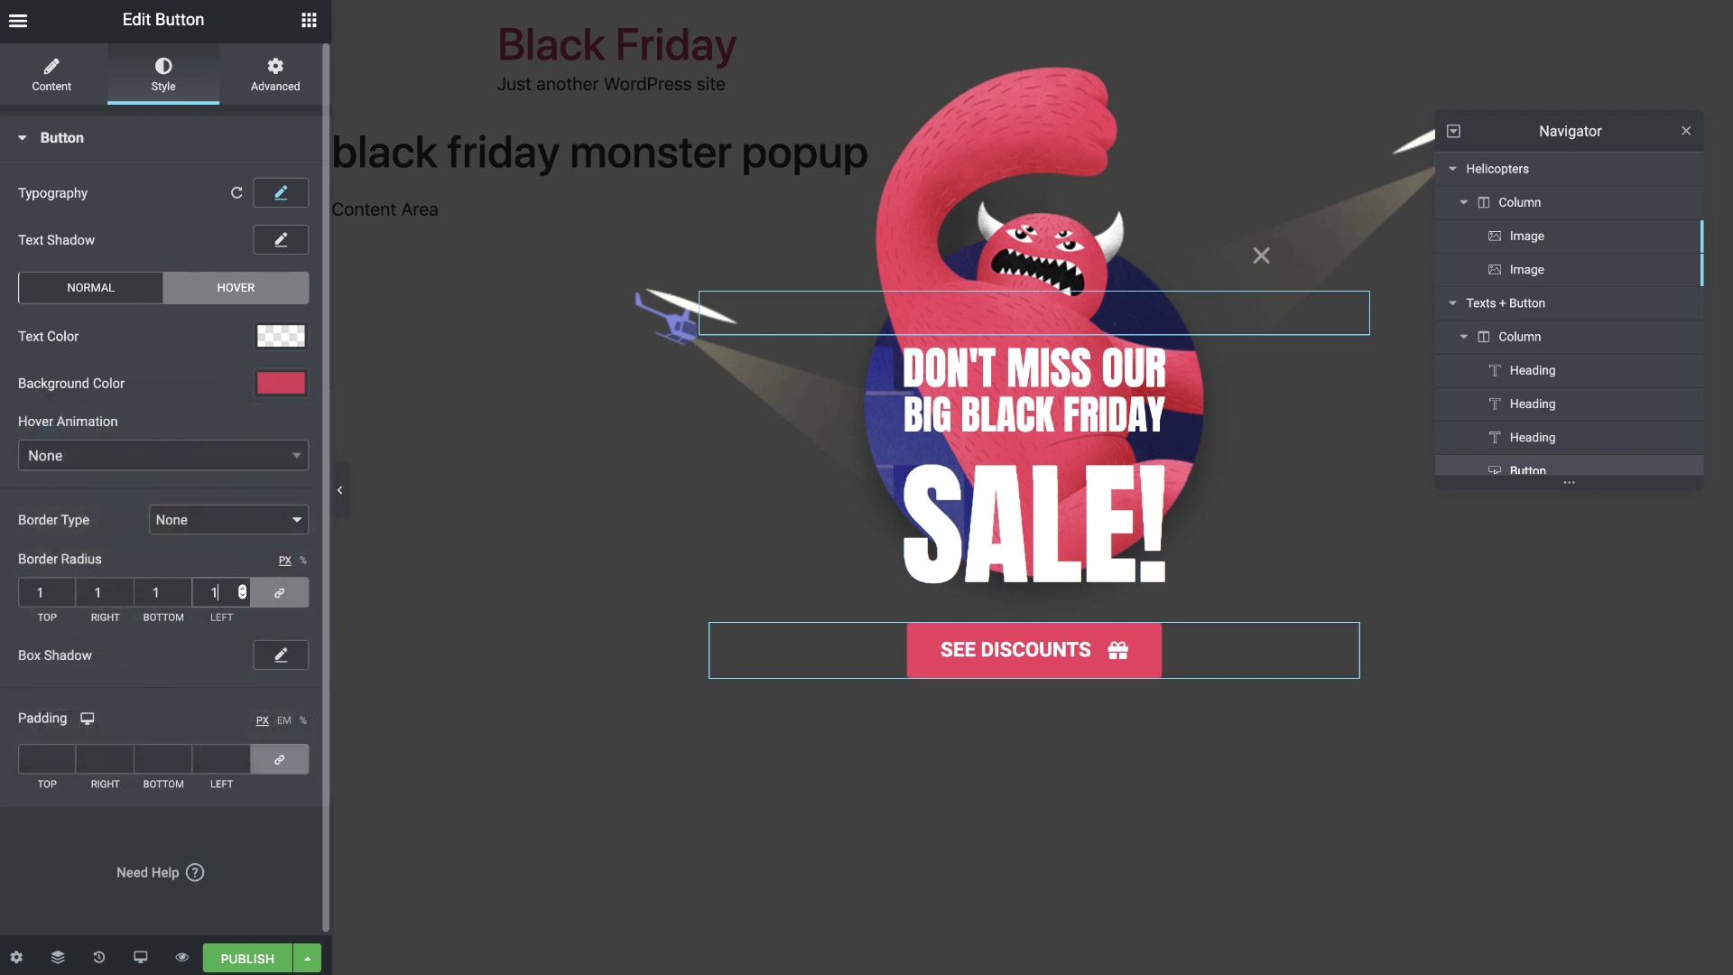
pyautogui.write('00')
# Give the button 20 px of top padding with the padding sides unlinked.
pyautogui.click(273, 90)
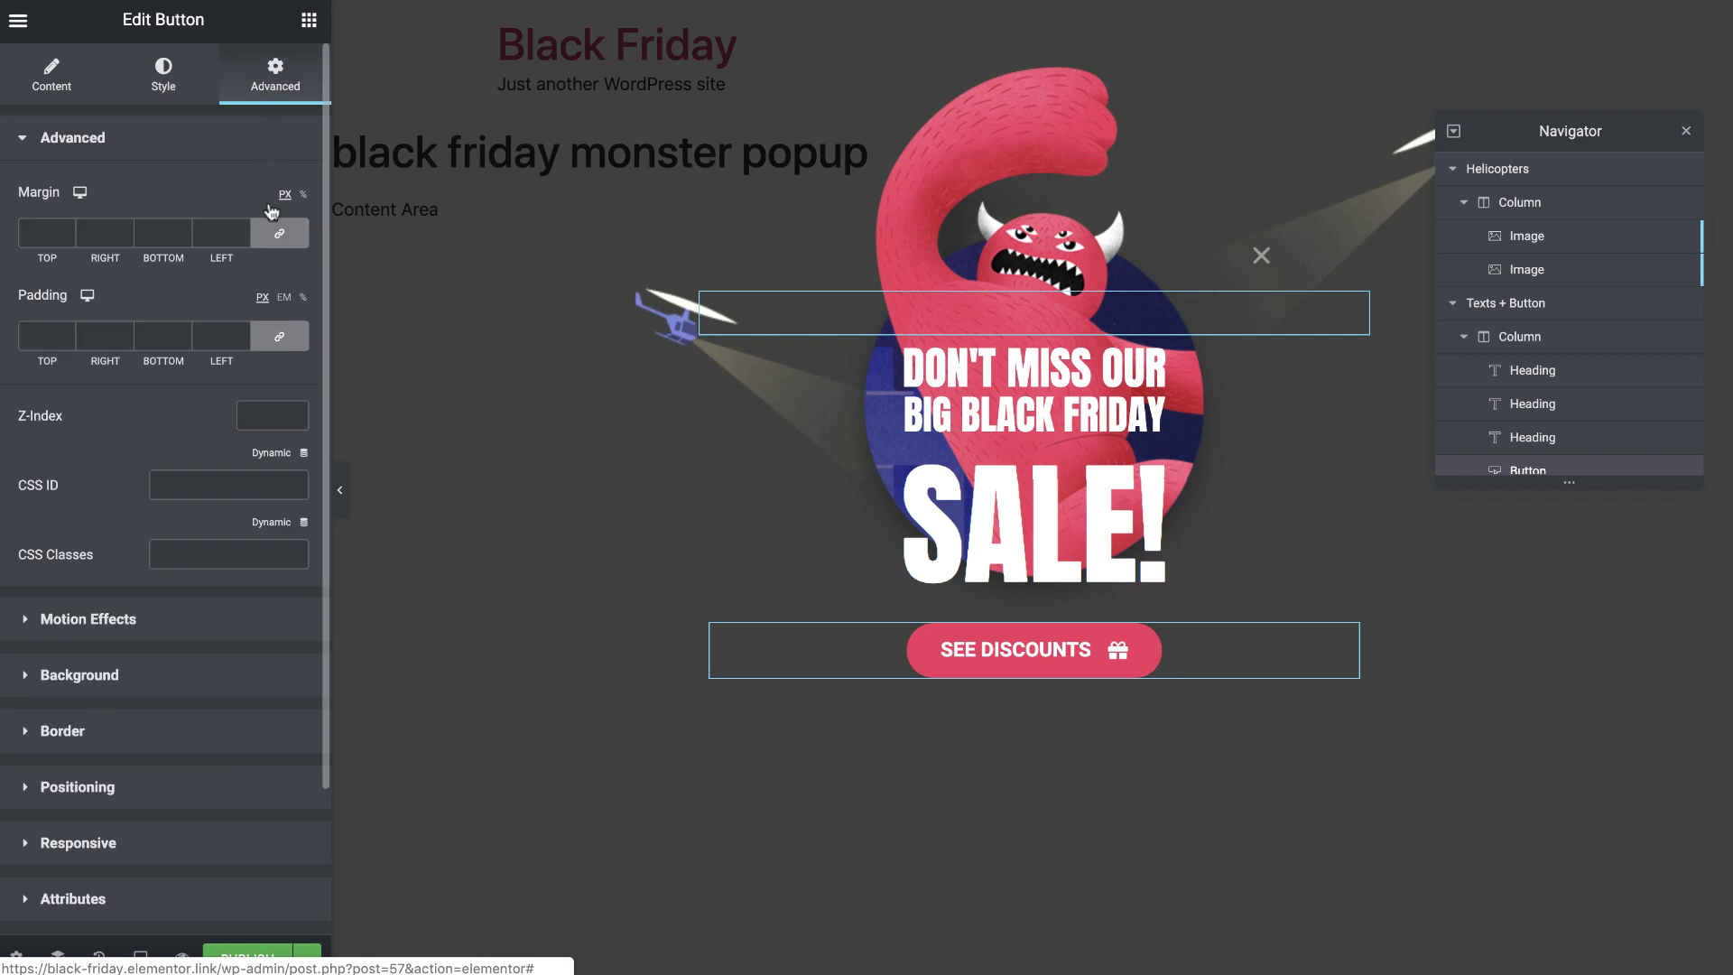
pyautogui.click(271, 339)
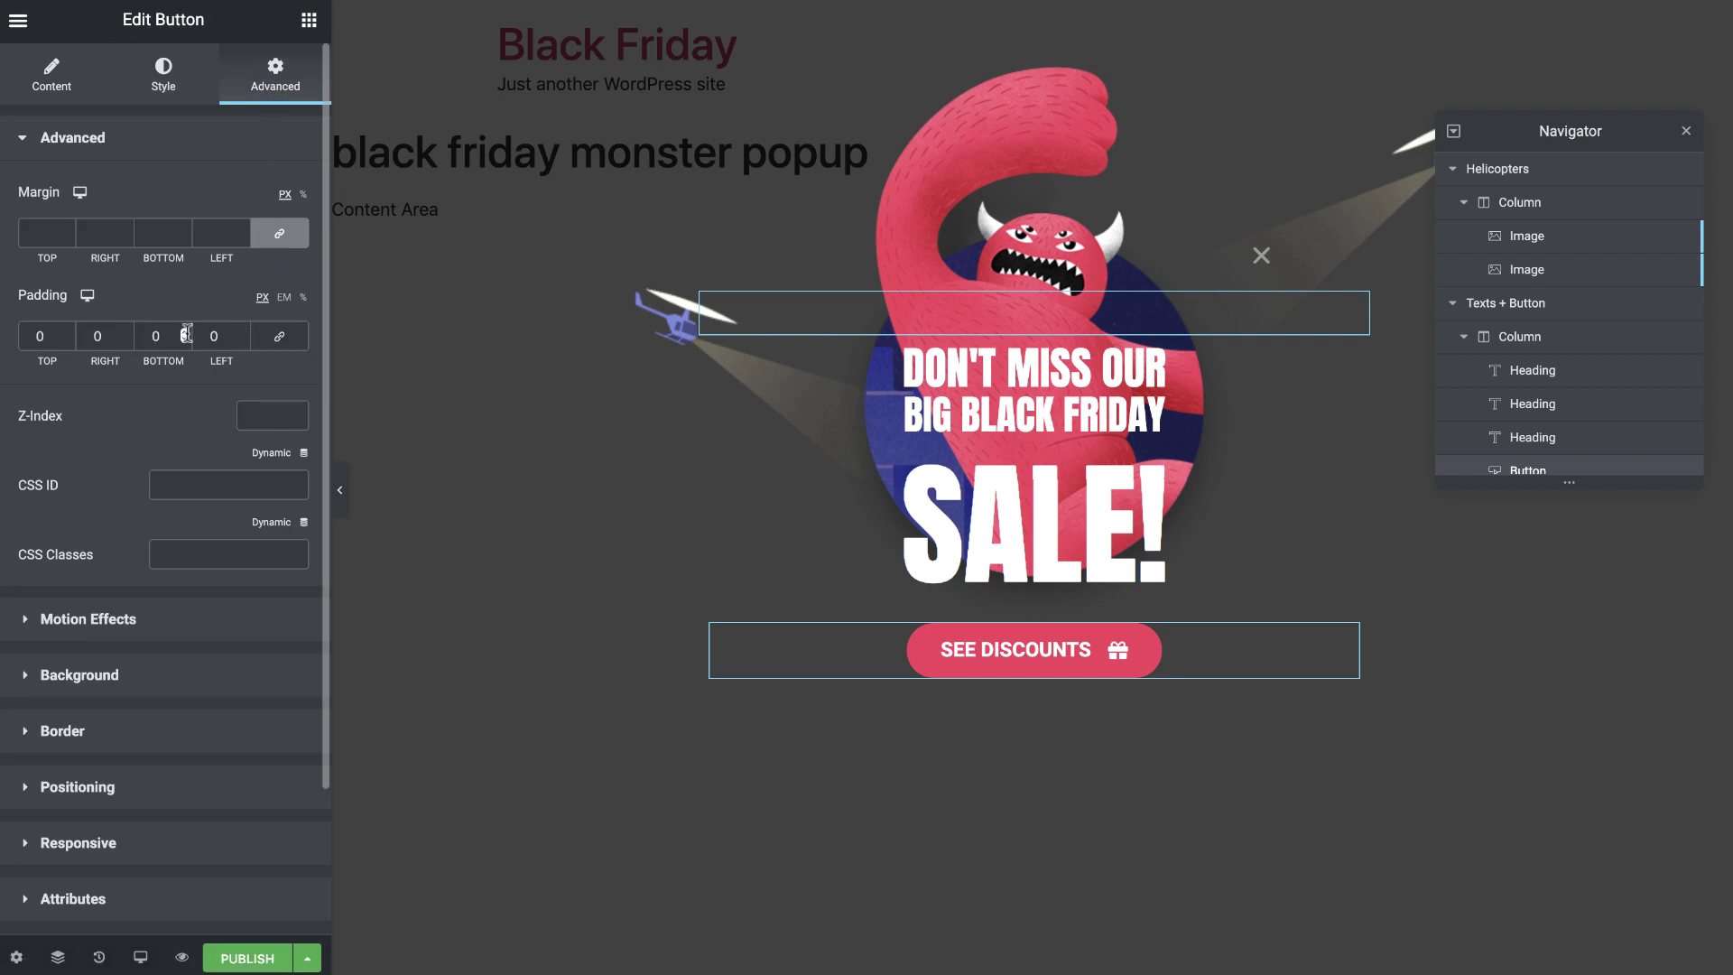
pyautogui.click(31, 336)
pyautogui.write('2')
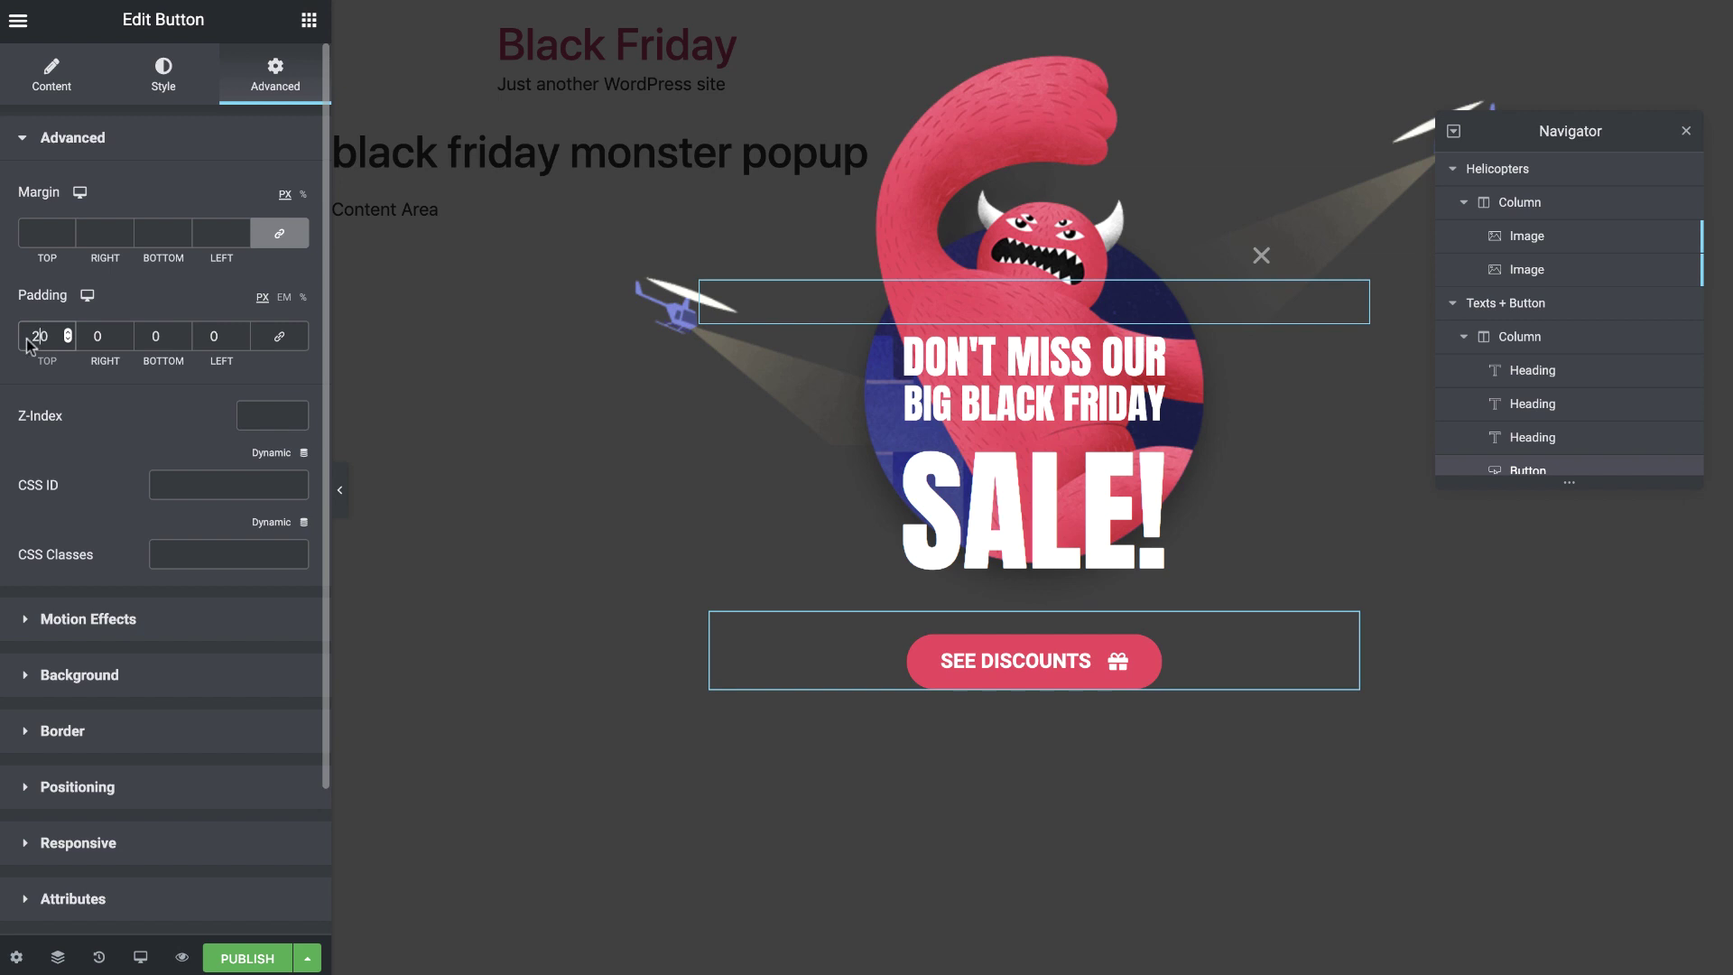
# Add a Fade In Up entrance animation with a 700 ms delay.
pyautogui.click(42, 629)
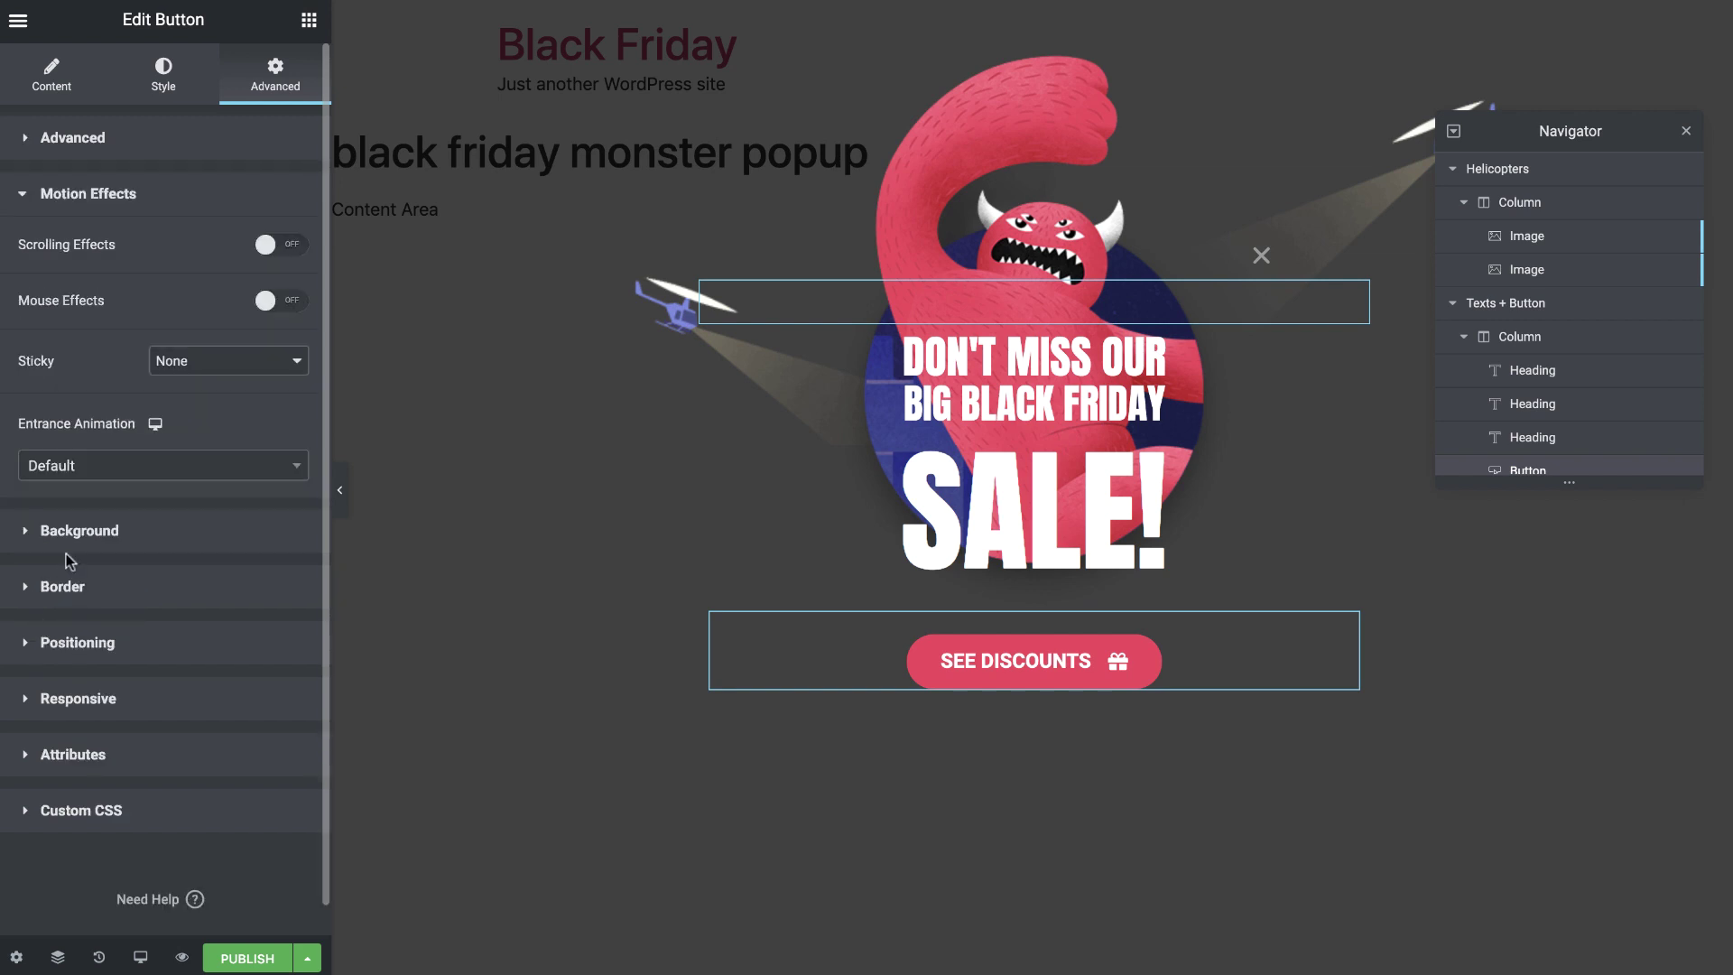
pyautogui.click(102, 471)
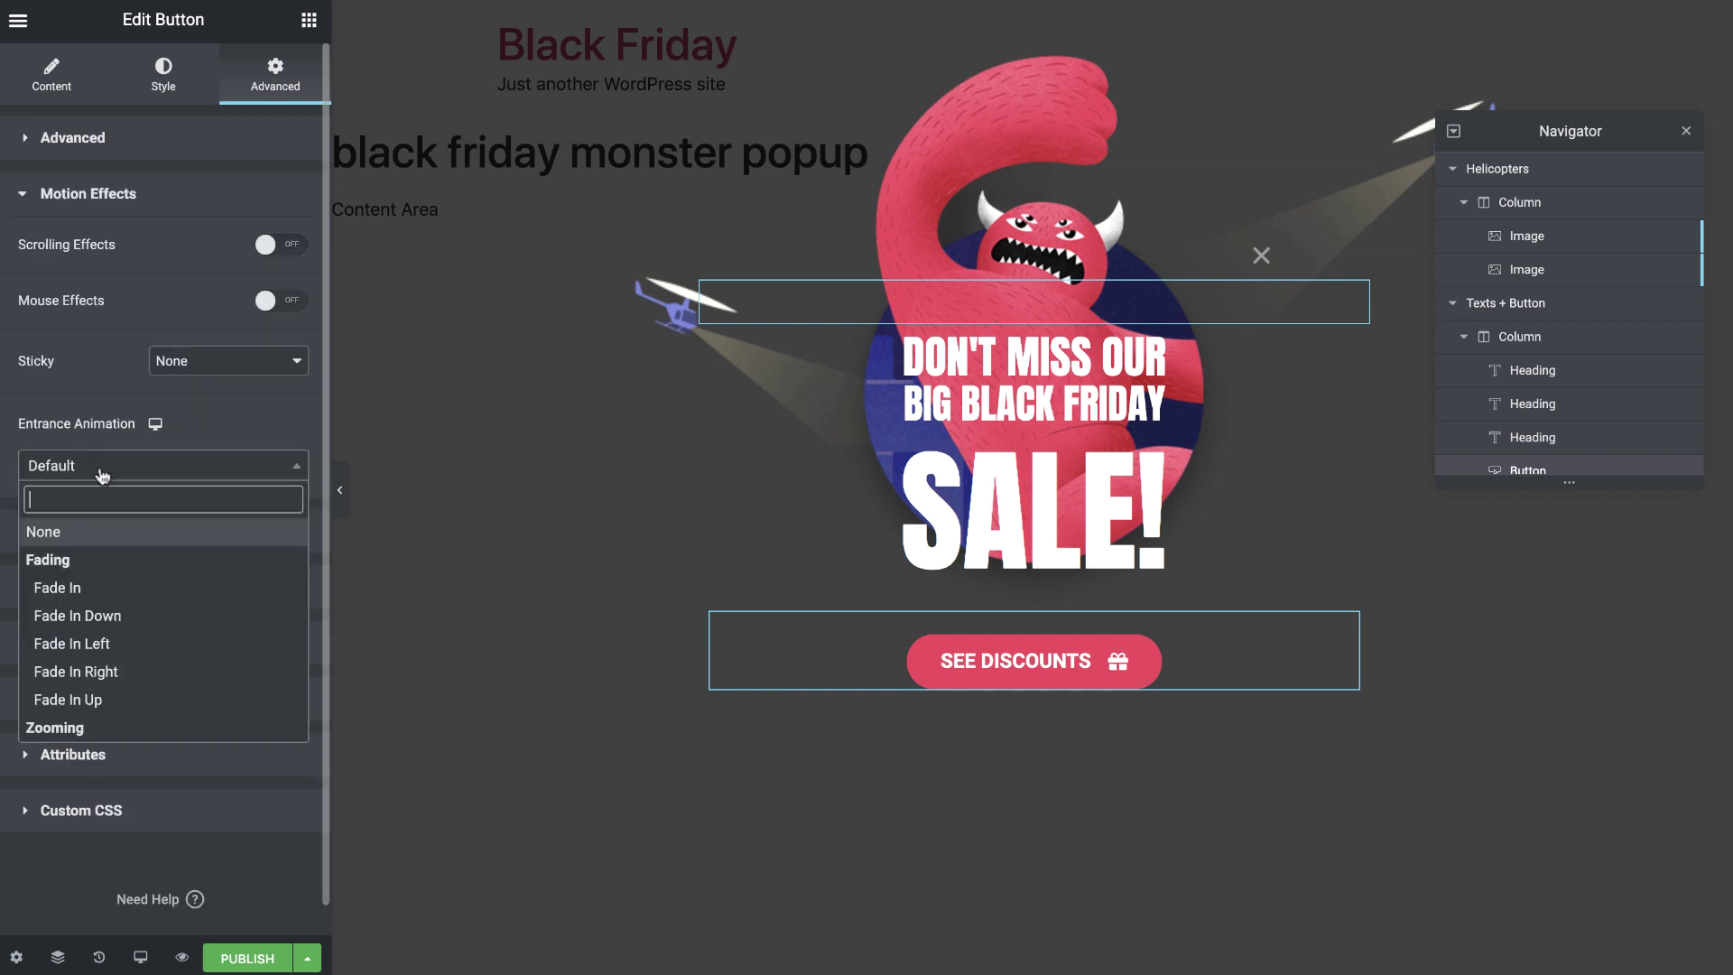
pyautogui.click(94, 700)
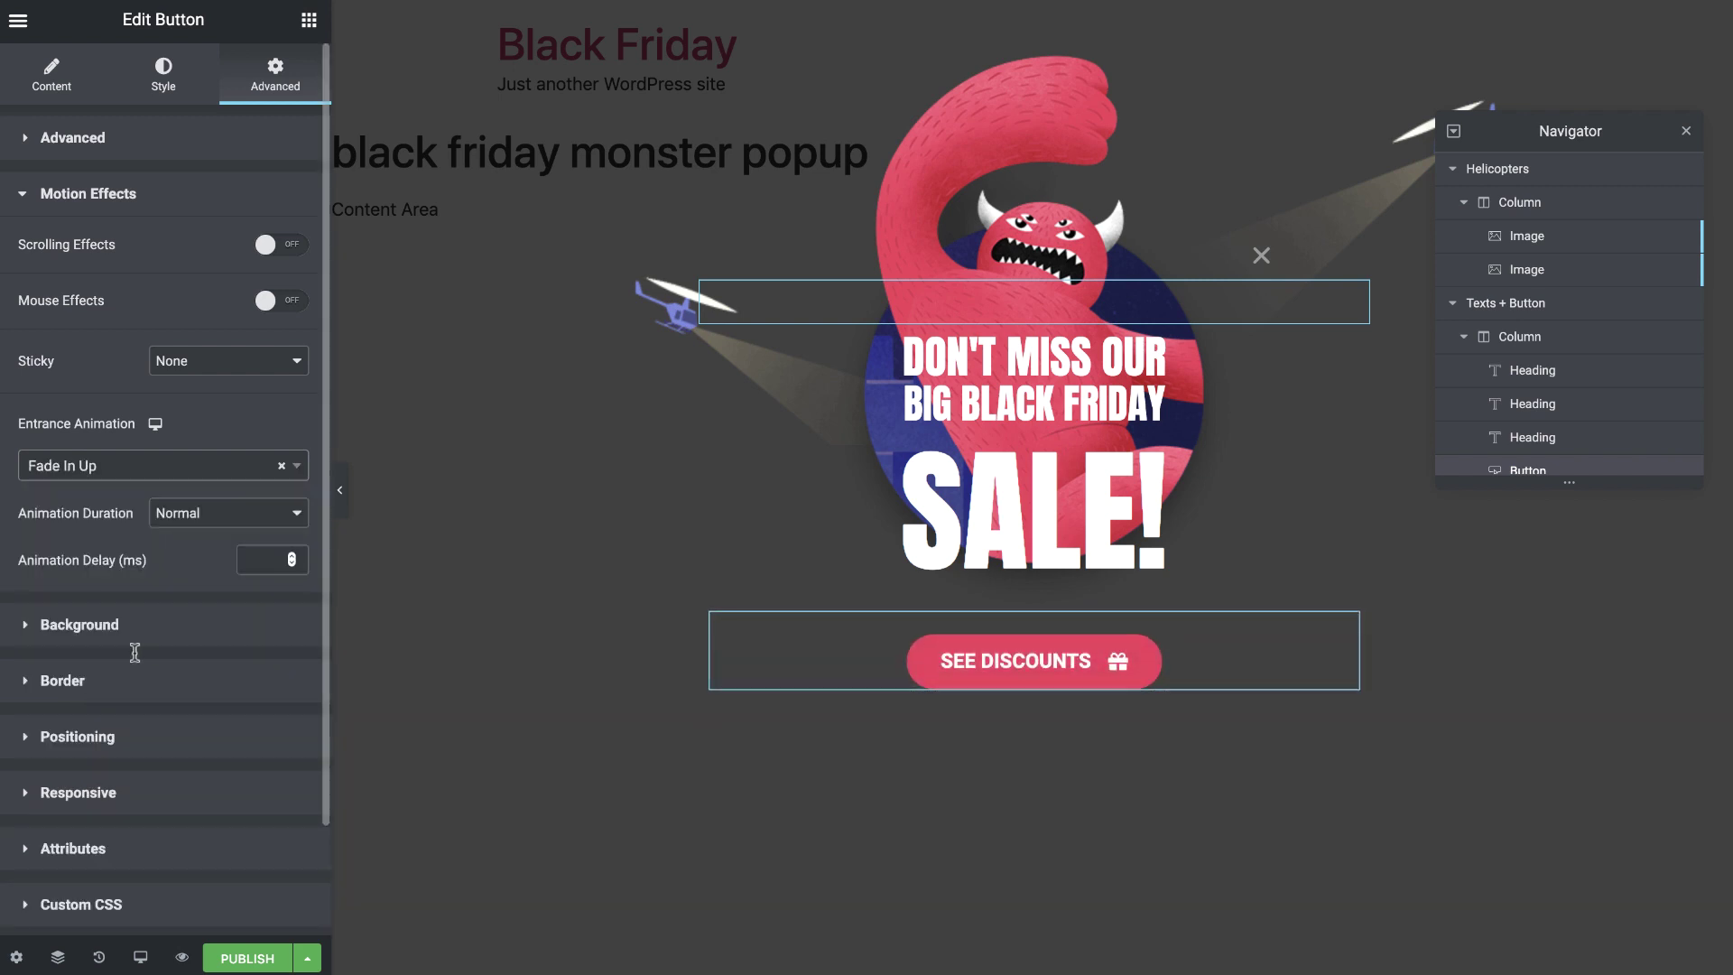
pyautogui.click(256, 553)
pyautogui.write('700')
# Add a Singular > Pages display condition targeting only the Upgrade Landing Page.
pyautogui.click(248, 959)
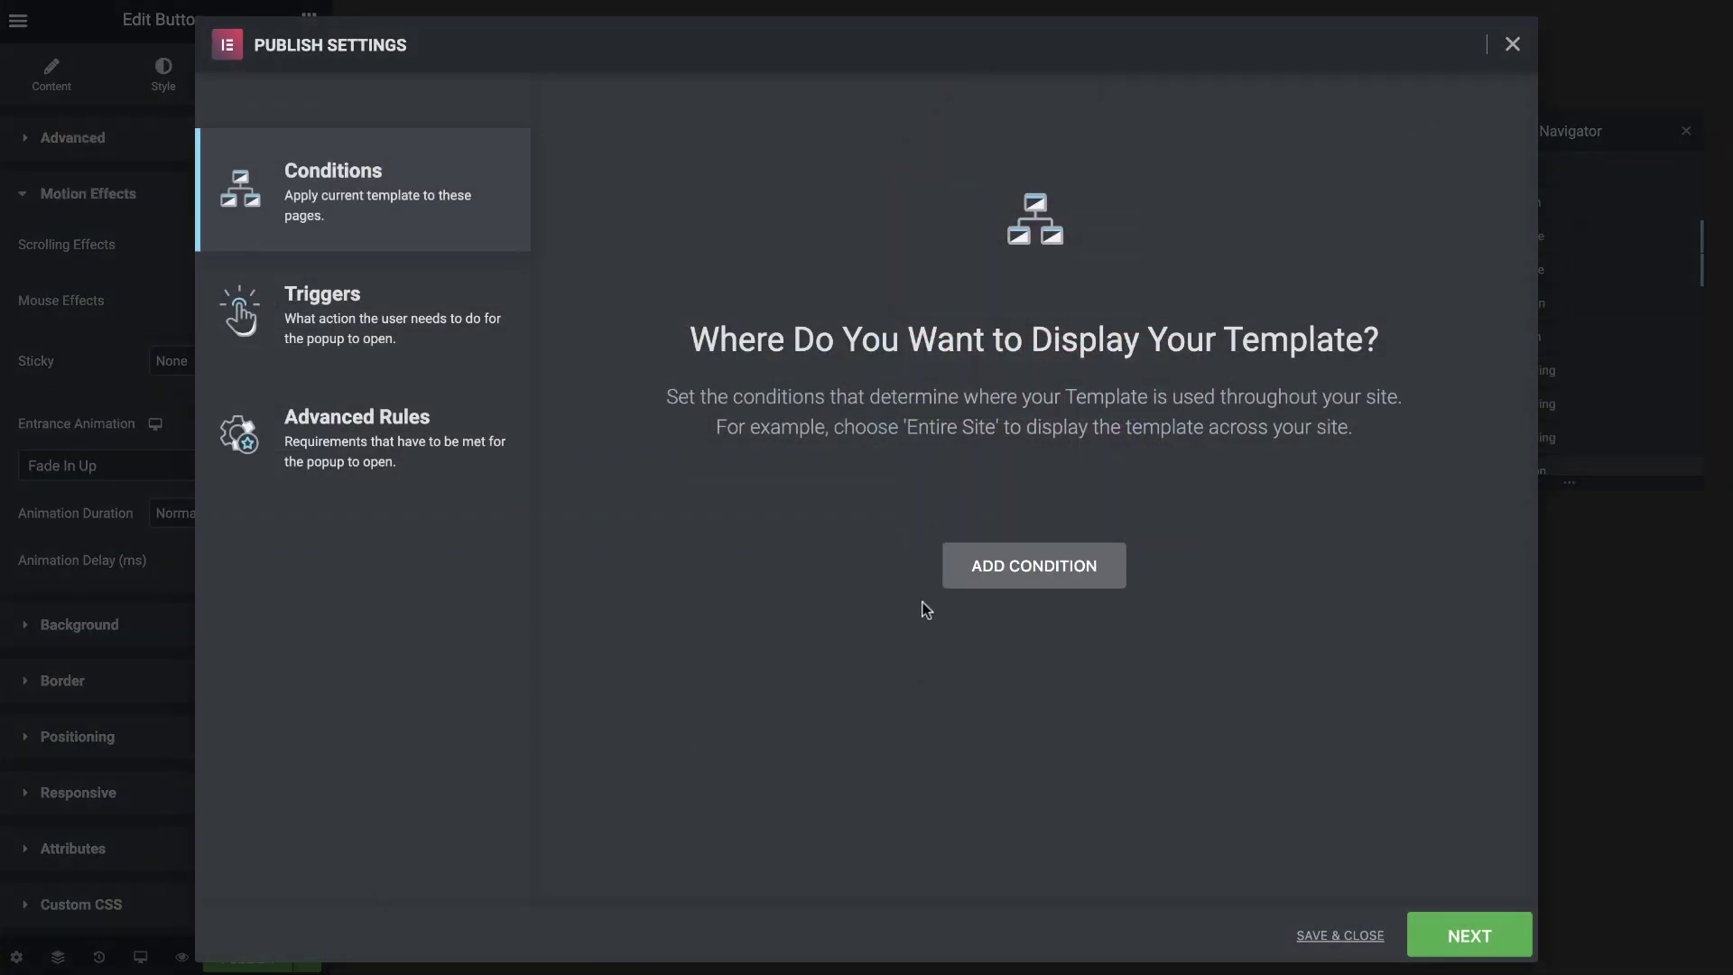
pyautogui.click(994, 566)
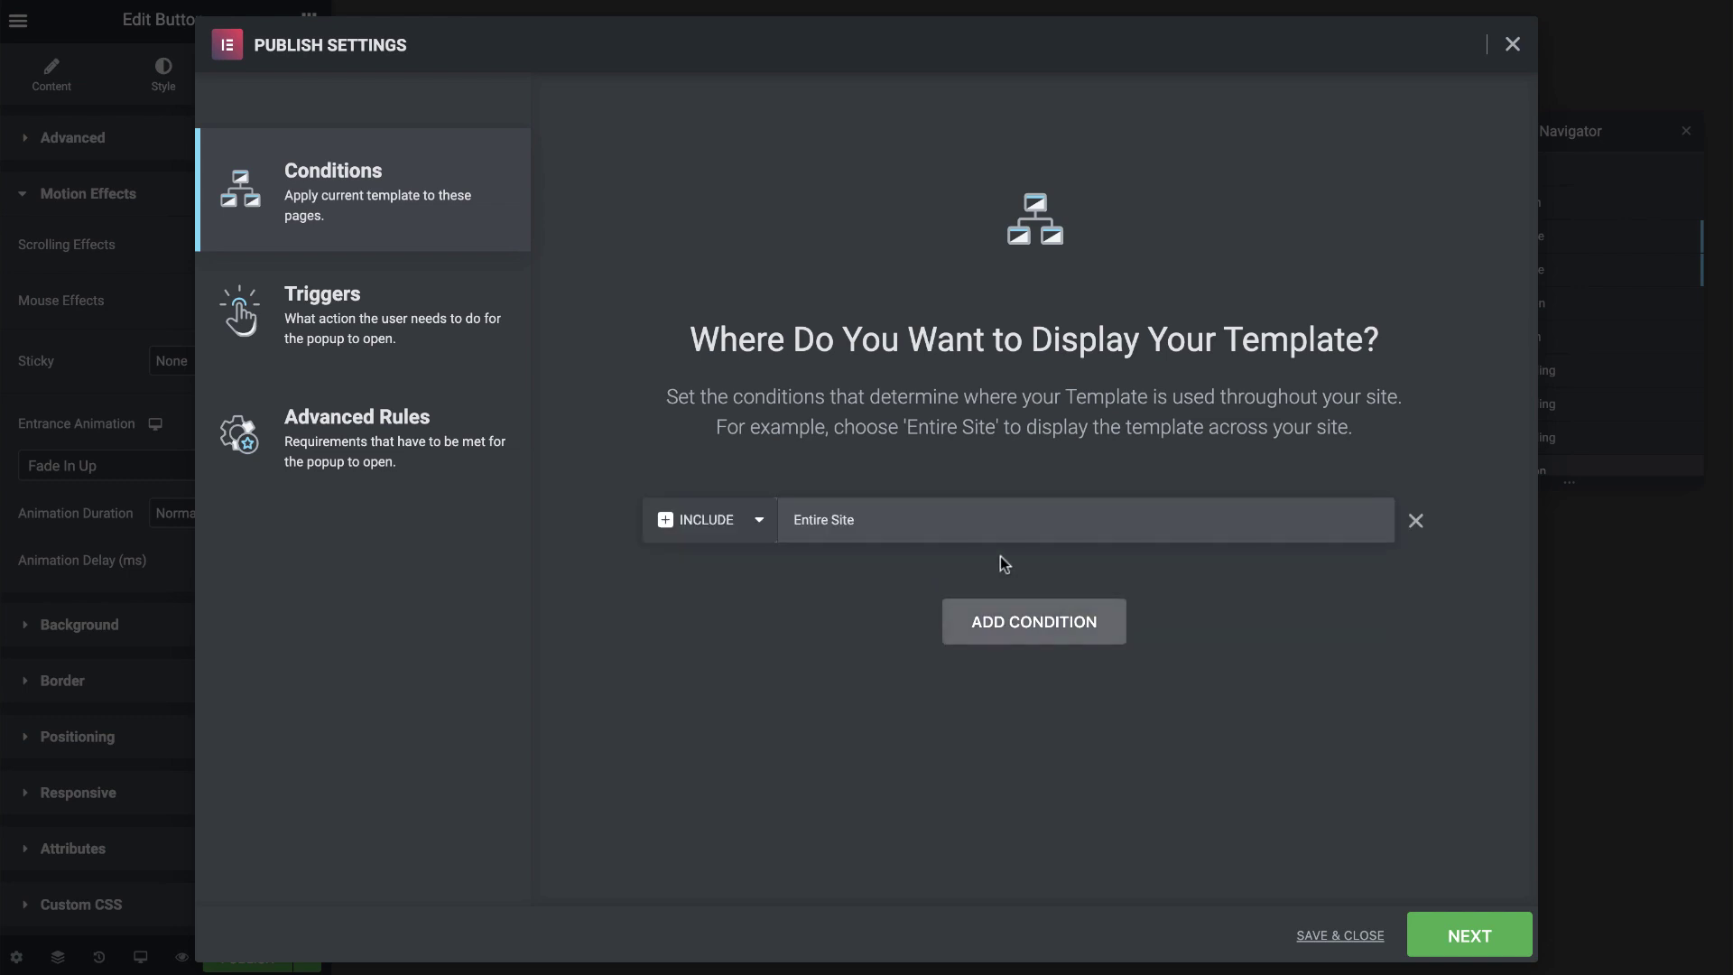
pyautogui.click(1004, 531)
pyautogui.click(1036, 566)
pyautogui.click(1092, 532)
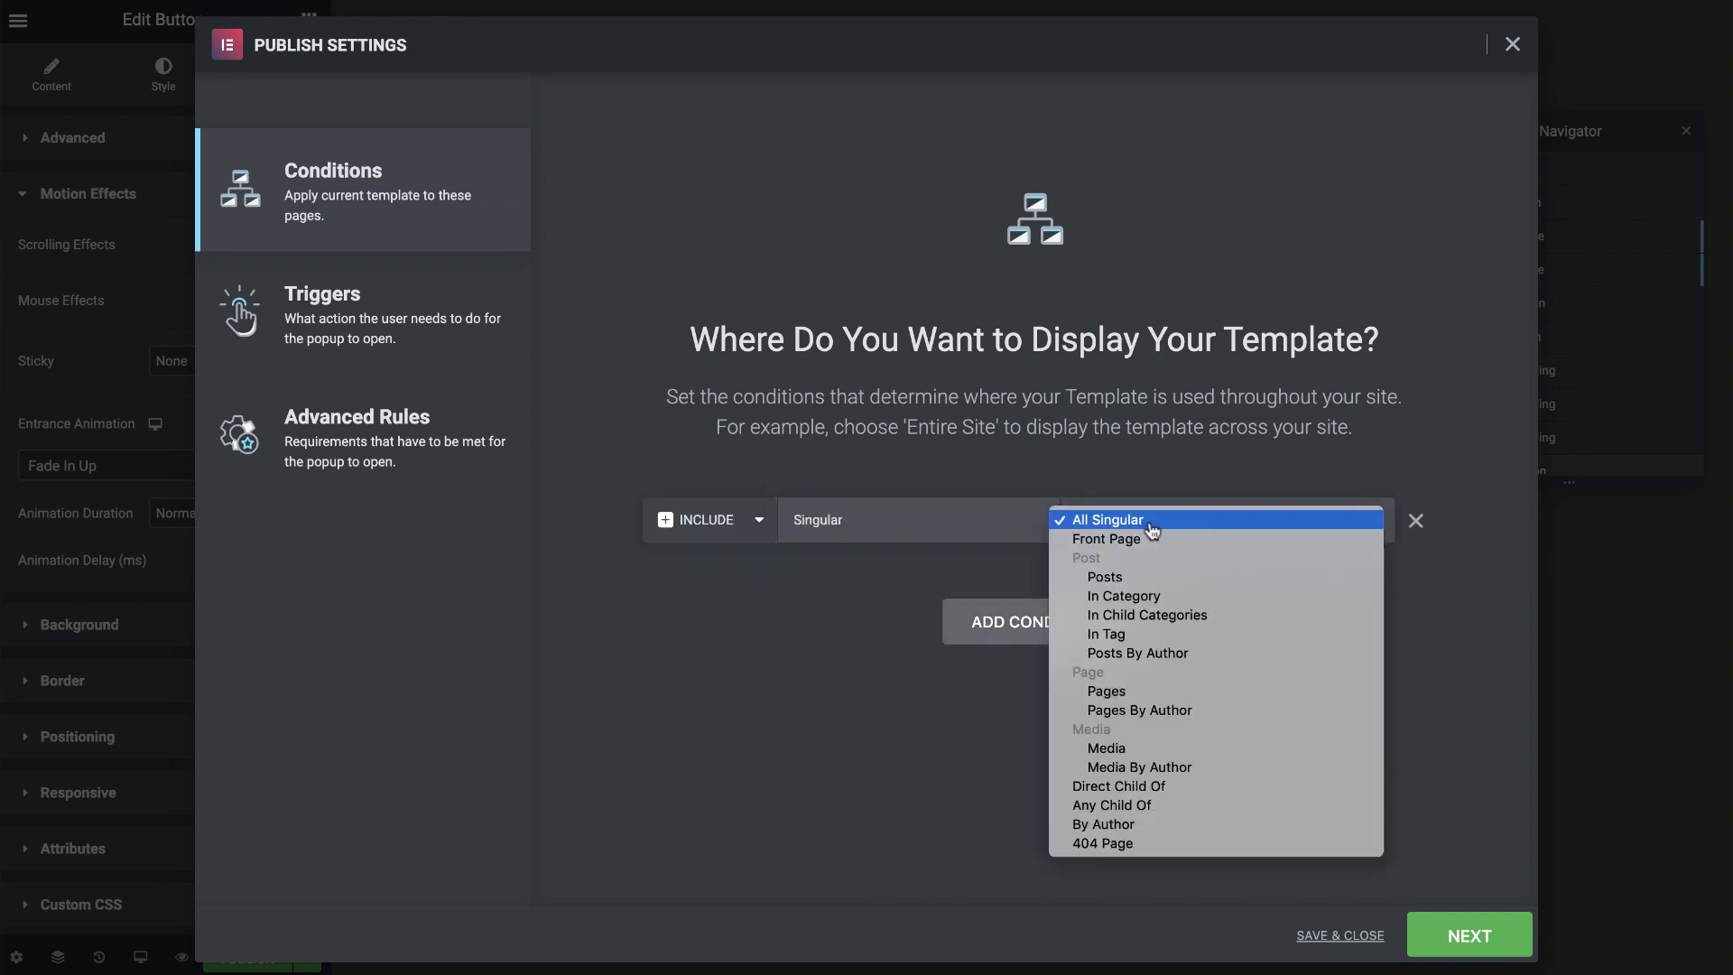
pyautogui.click(1124, 691)
pyautogui.click(1268, 521)
pyautogui.write('upgrade')
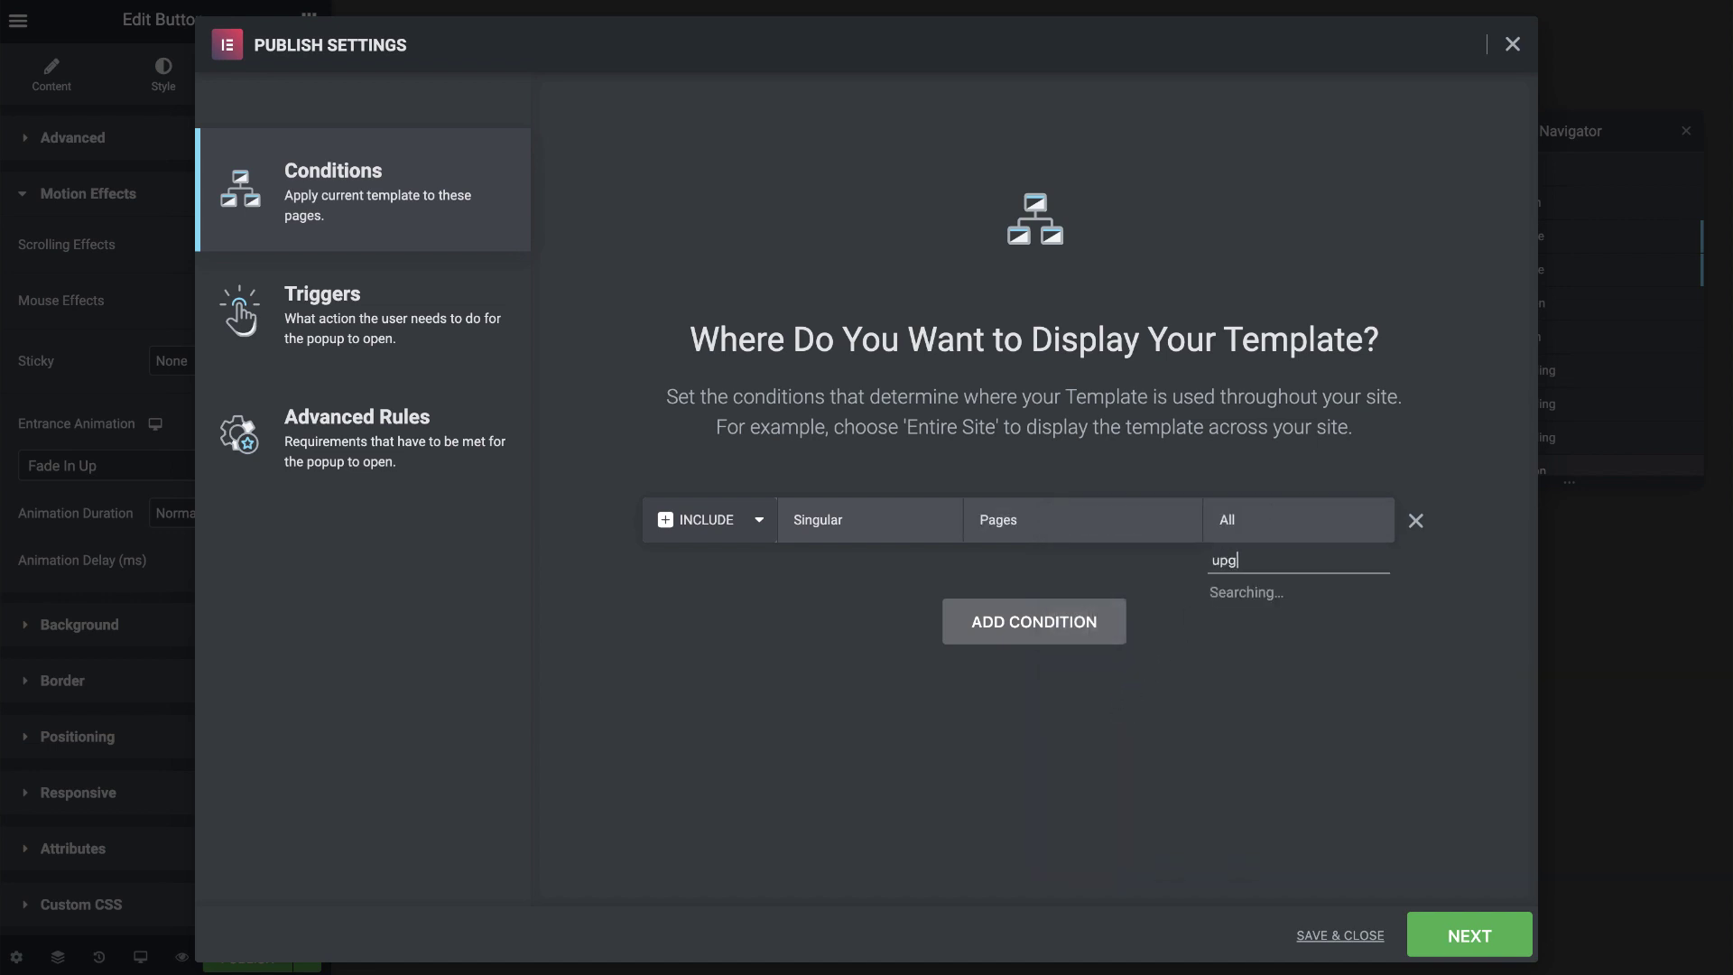
pyautogui.click(1274, 594)
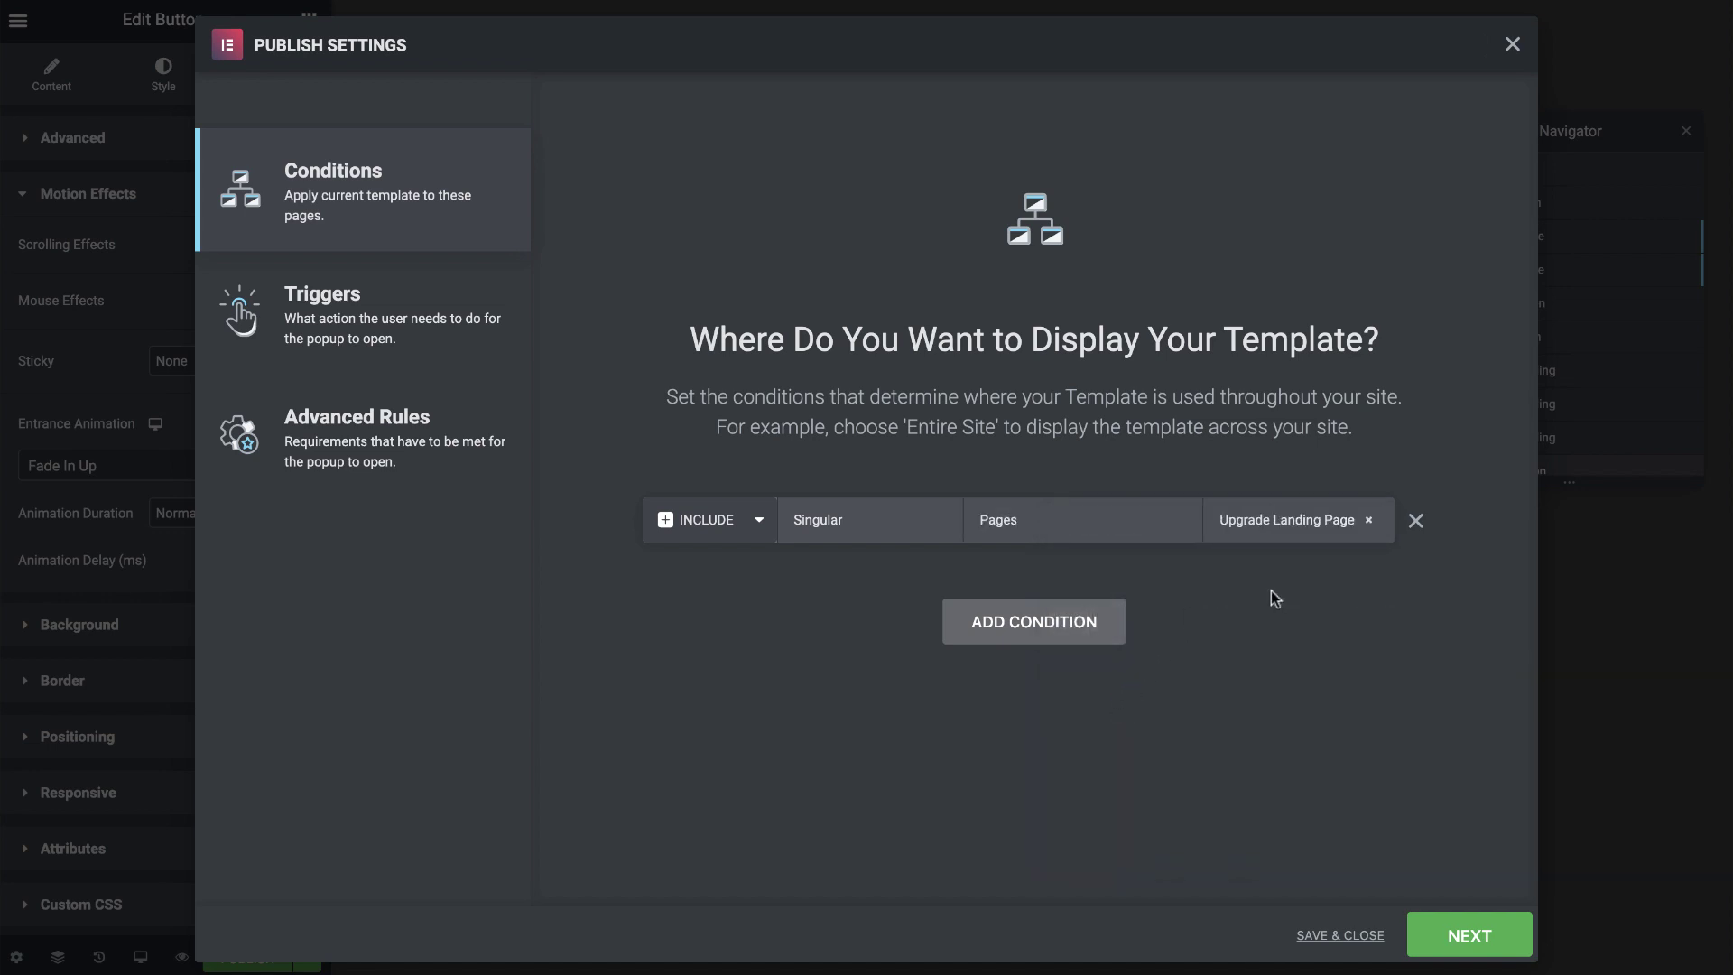
pyautogui.click(1477, 936)
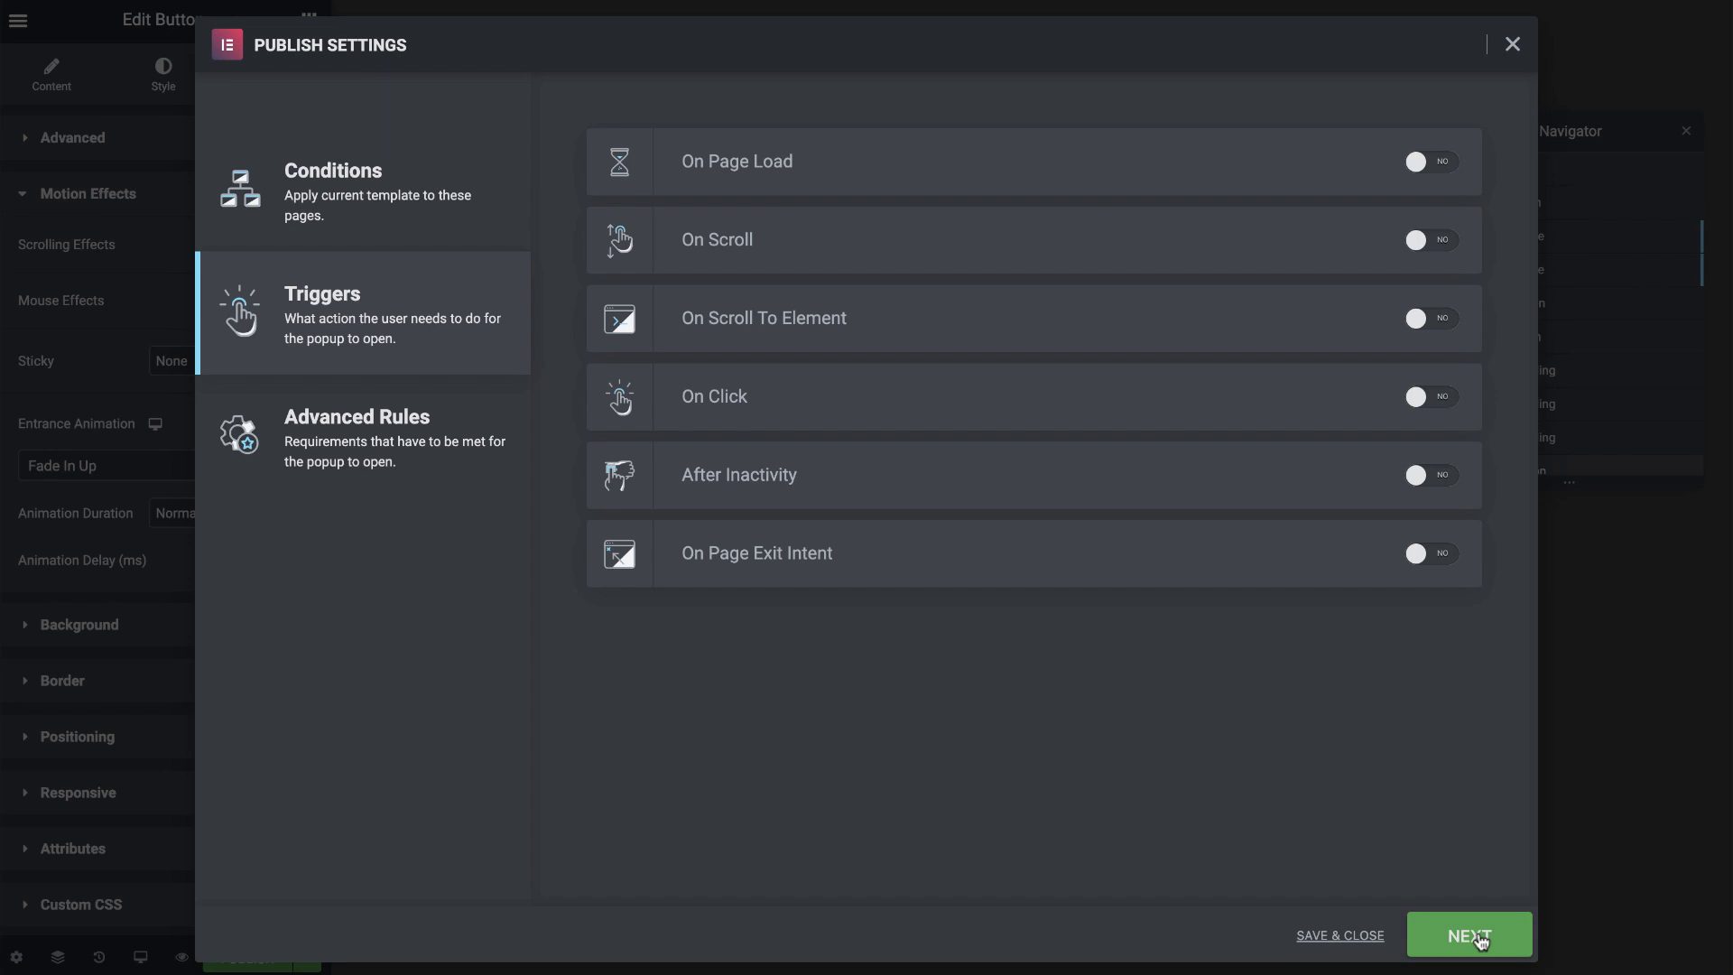
# Set the On Page Exit Intent trigger to Yes.
pyautogui.click(1417, 556)
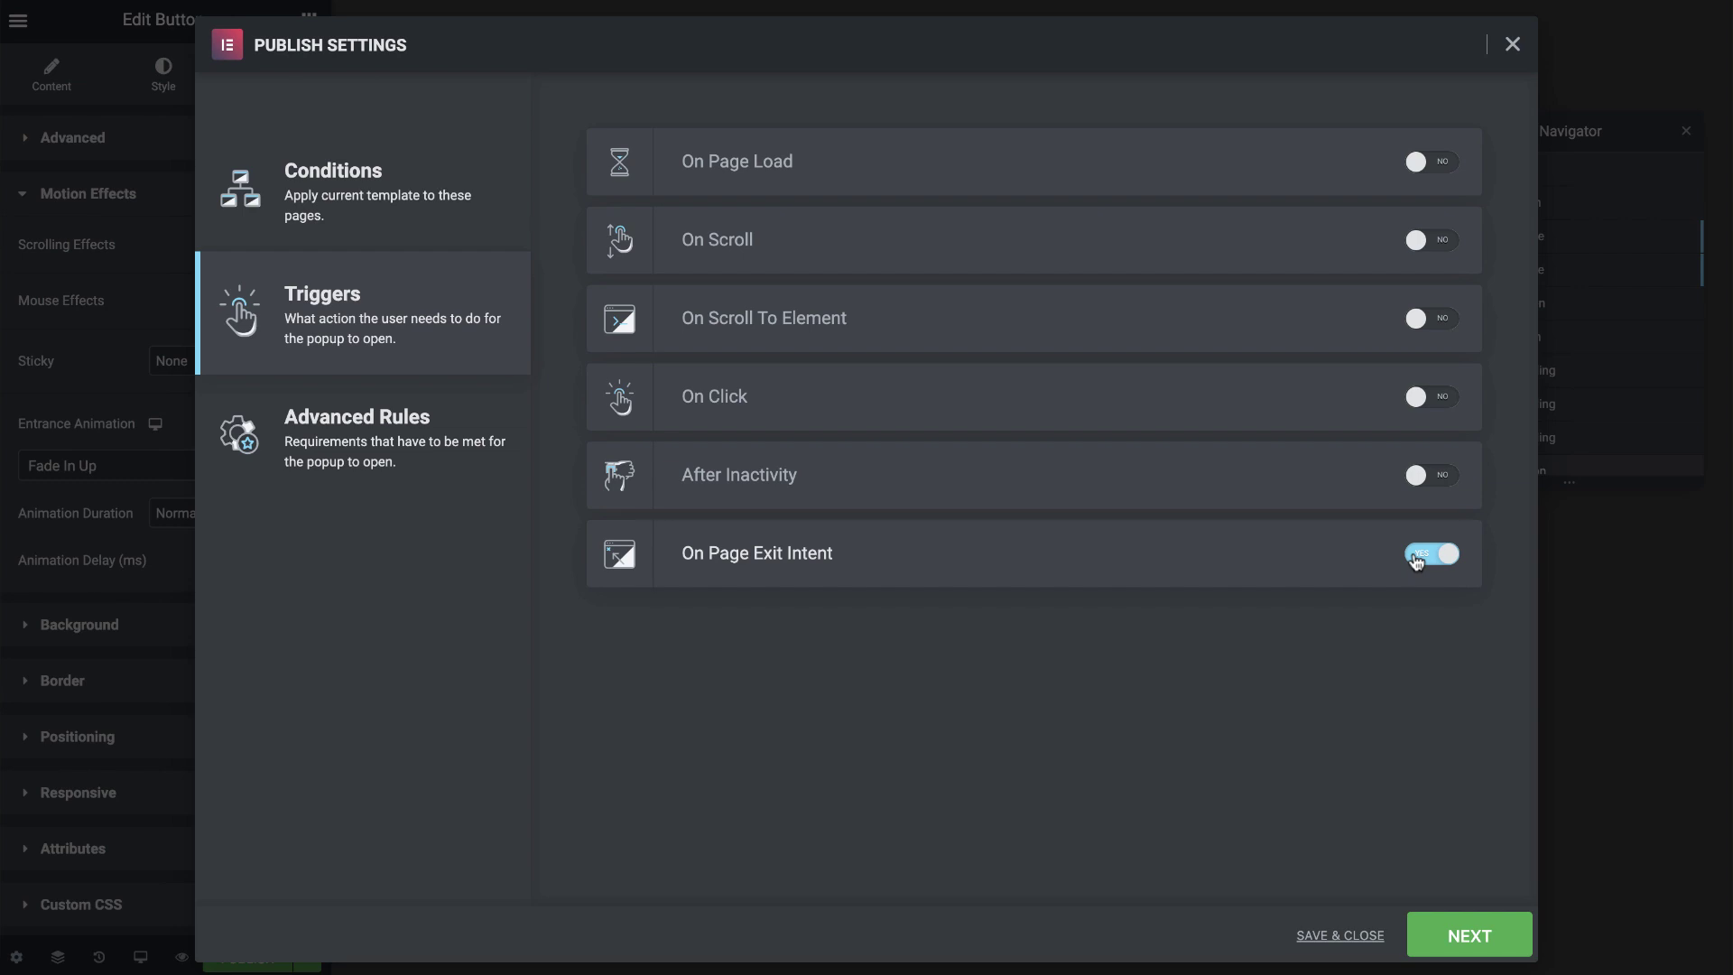
pyautogui.click(1471, 935)
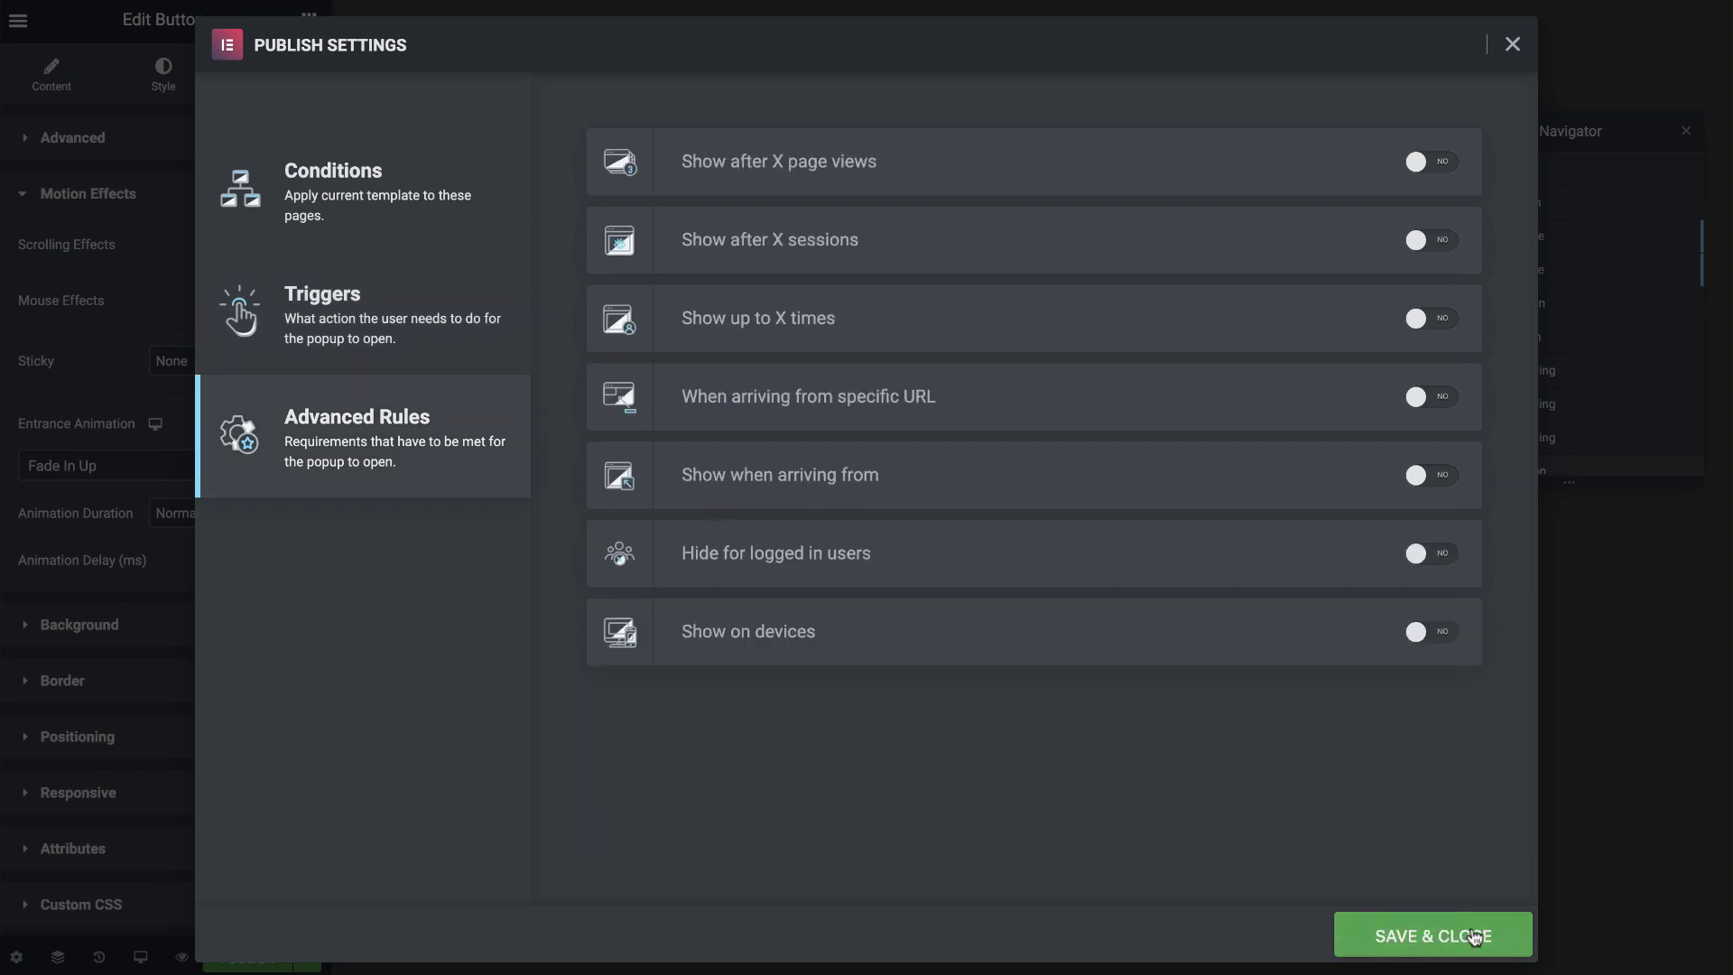
# Limit the popup to 1 showing, remove Mobile and Tablet to keep Desktop only, and save.
pyautogui.click(1424, 322)
pyautogui.moveTo(1105, 320); pyautogui.dragTo(1029, 326)
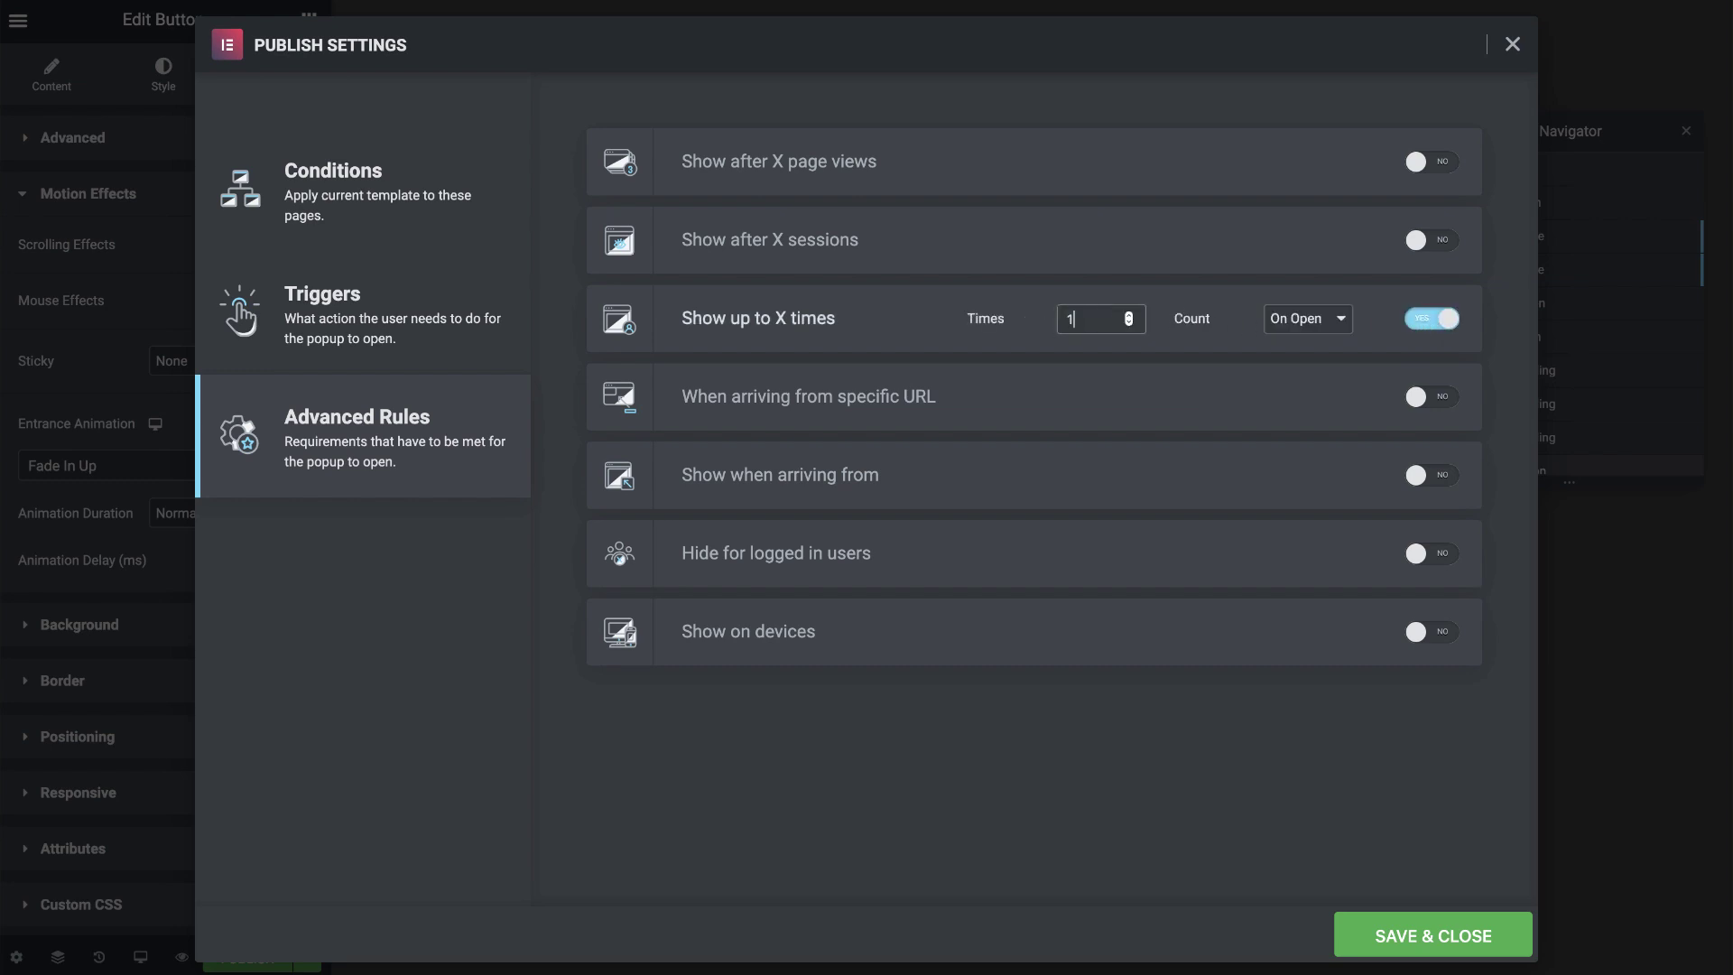
pyautogui.click(1419, 634)
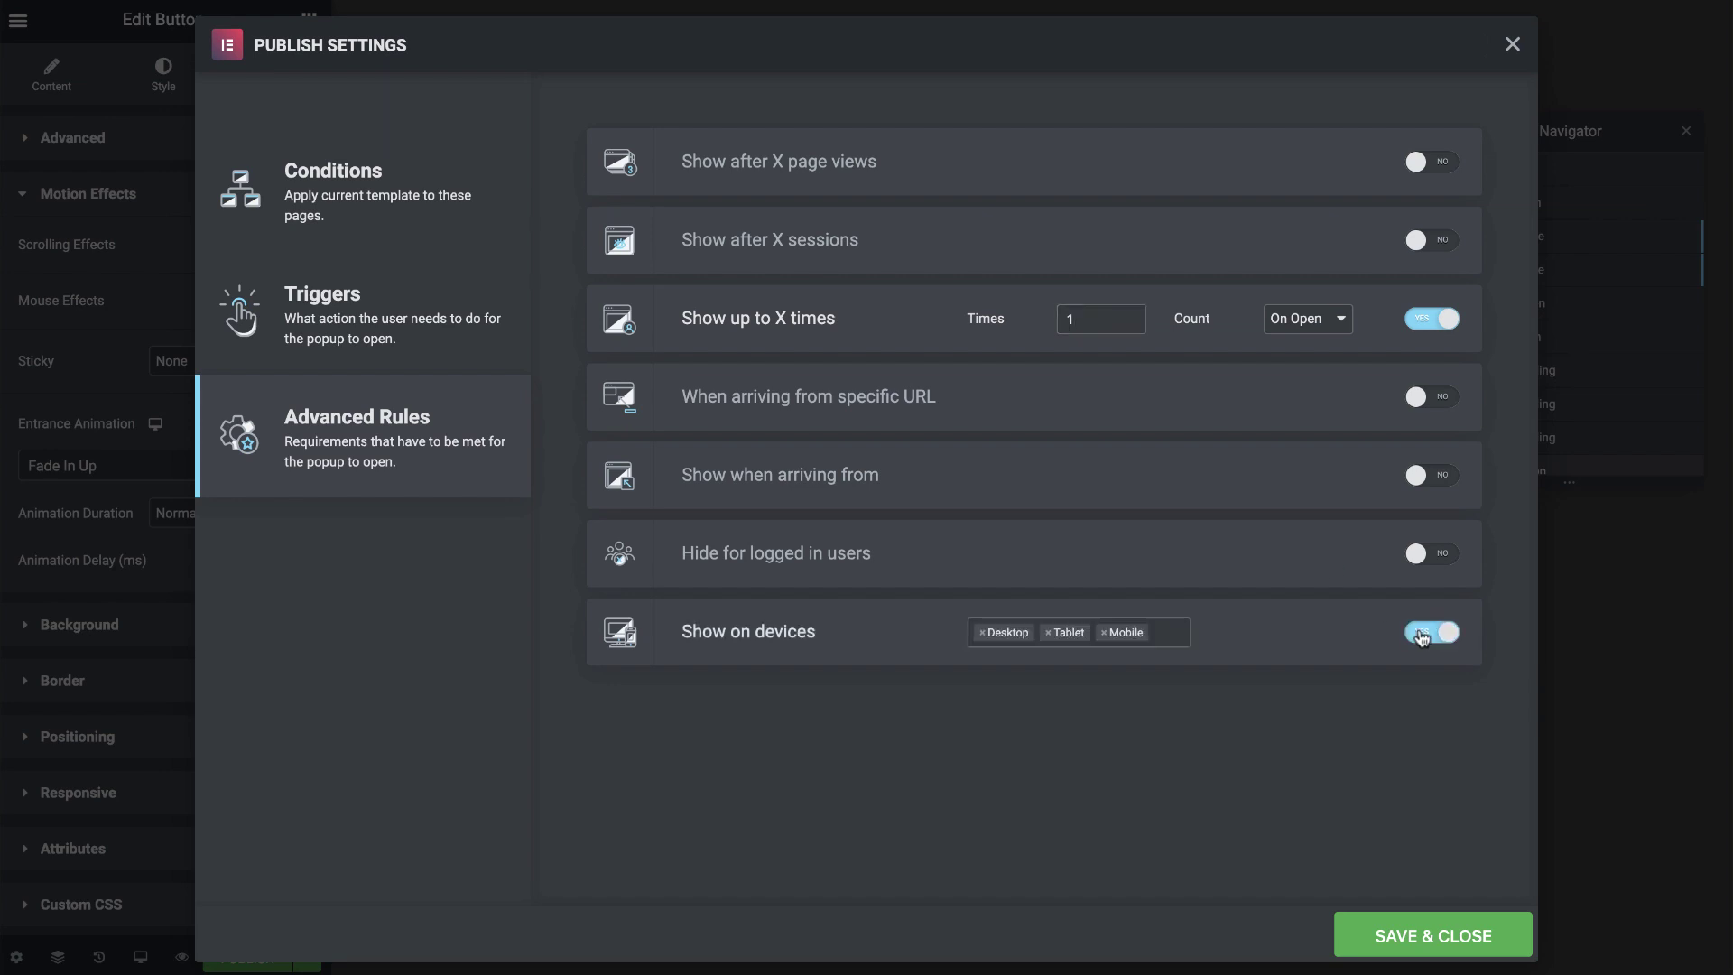
pyautogui.click(1103, 632)
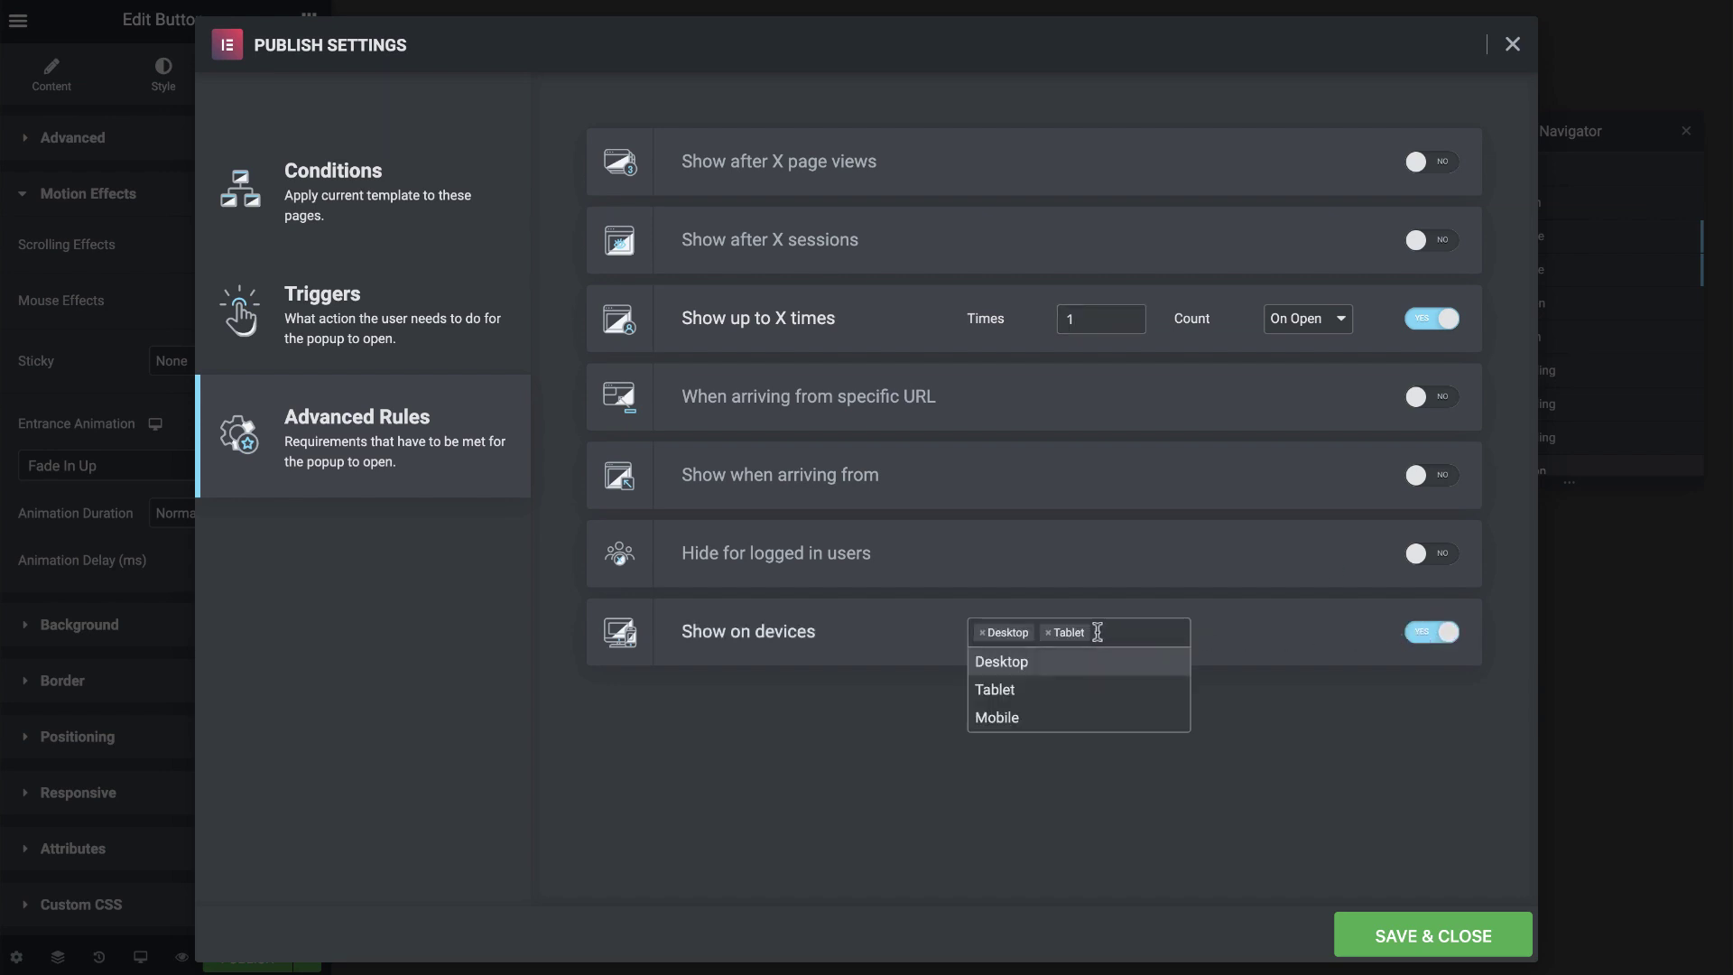
pyautogui.click(1048, 632)
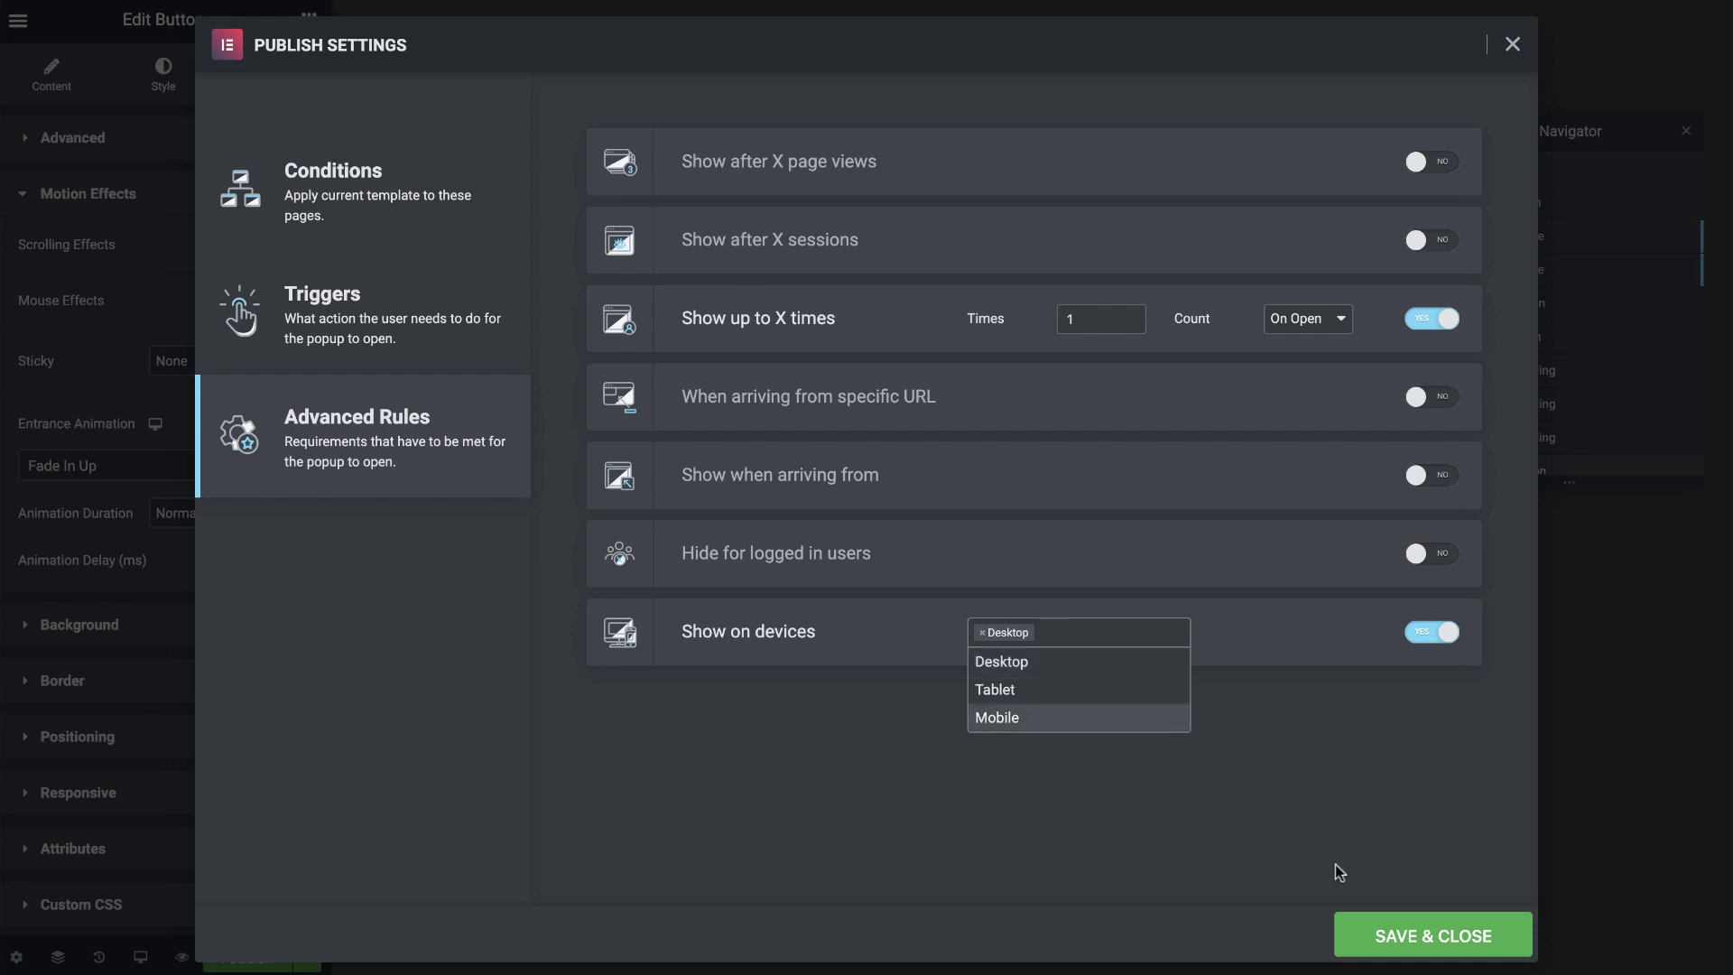
pyautogui.click(1417, 936)
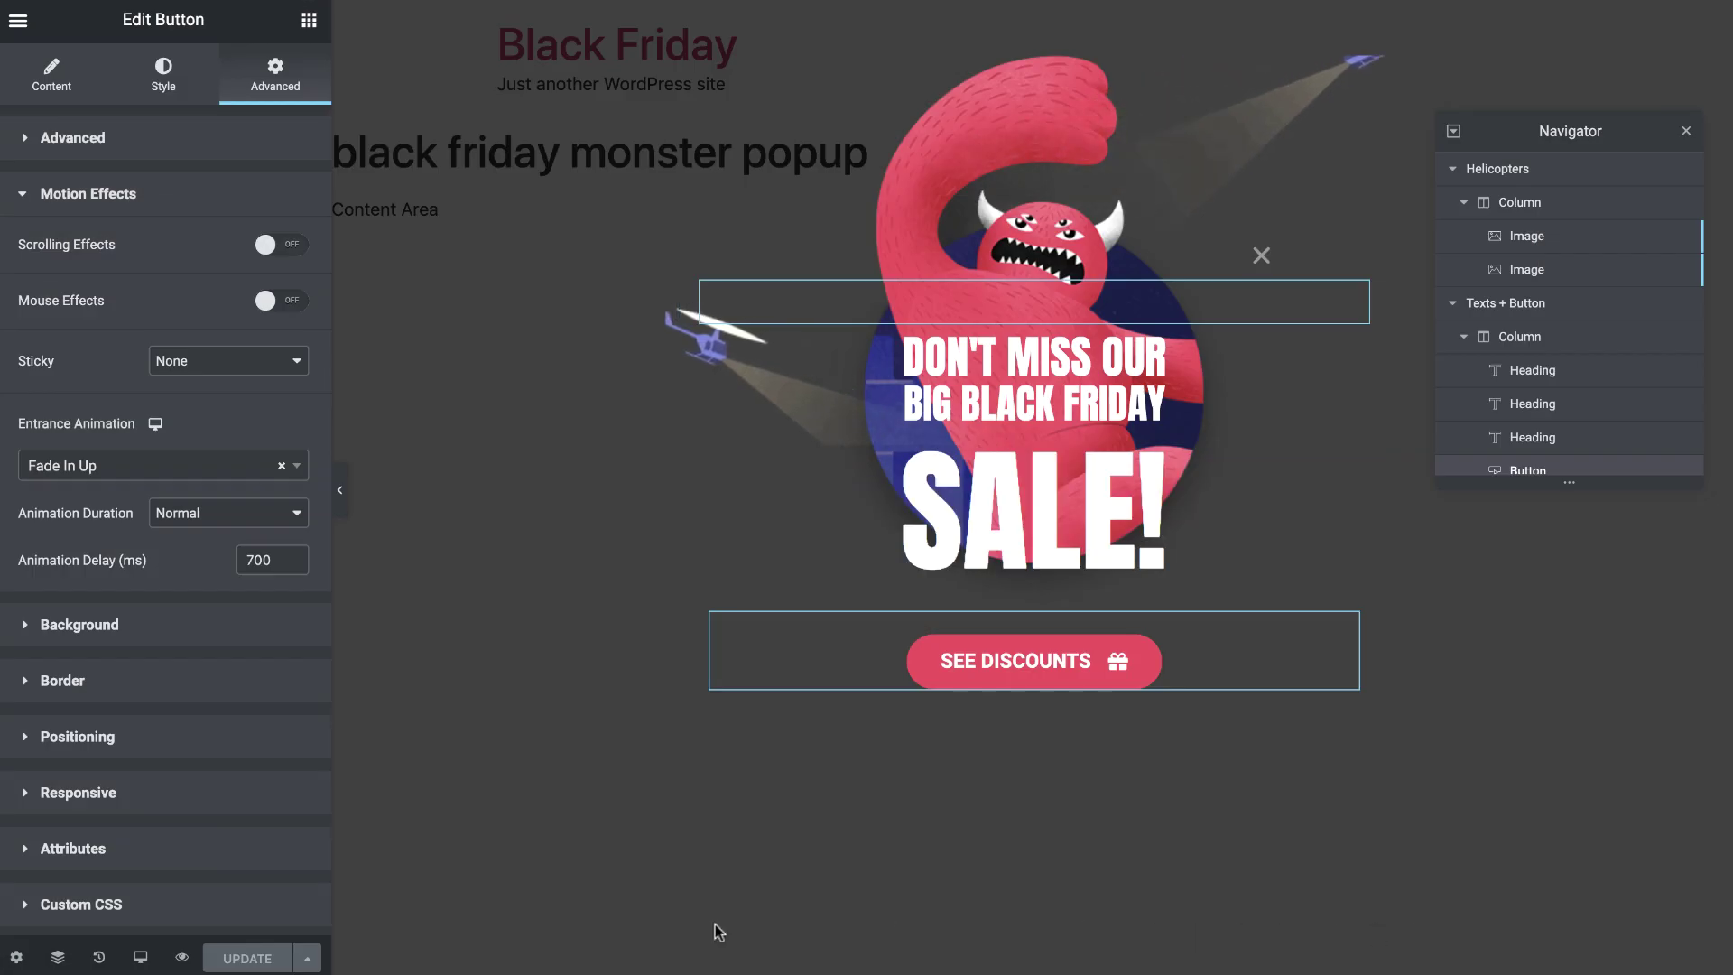
# Switch the responsive preview to Tablet and trigger the exit-intent popup on the landing page.
pyautogui.click(131, 955)
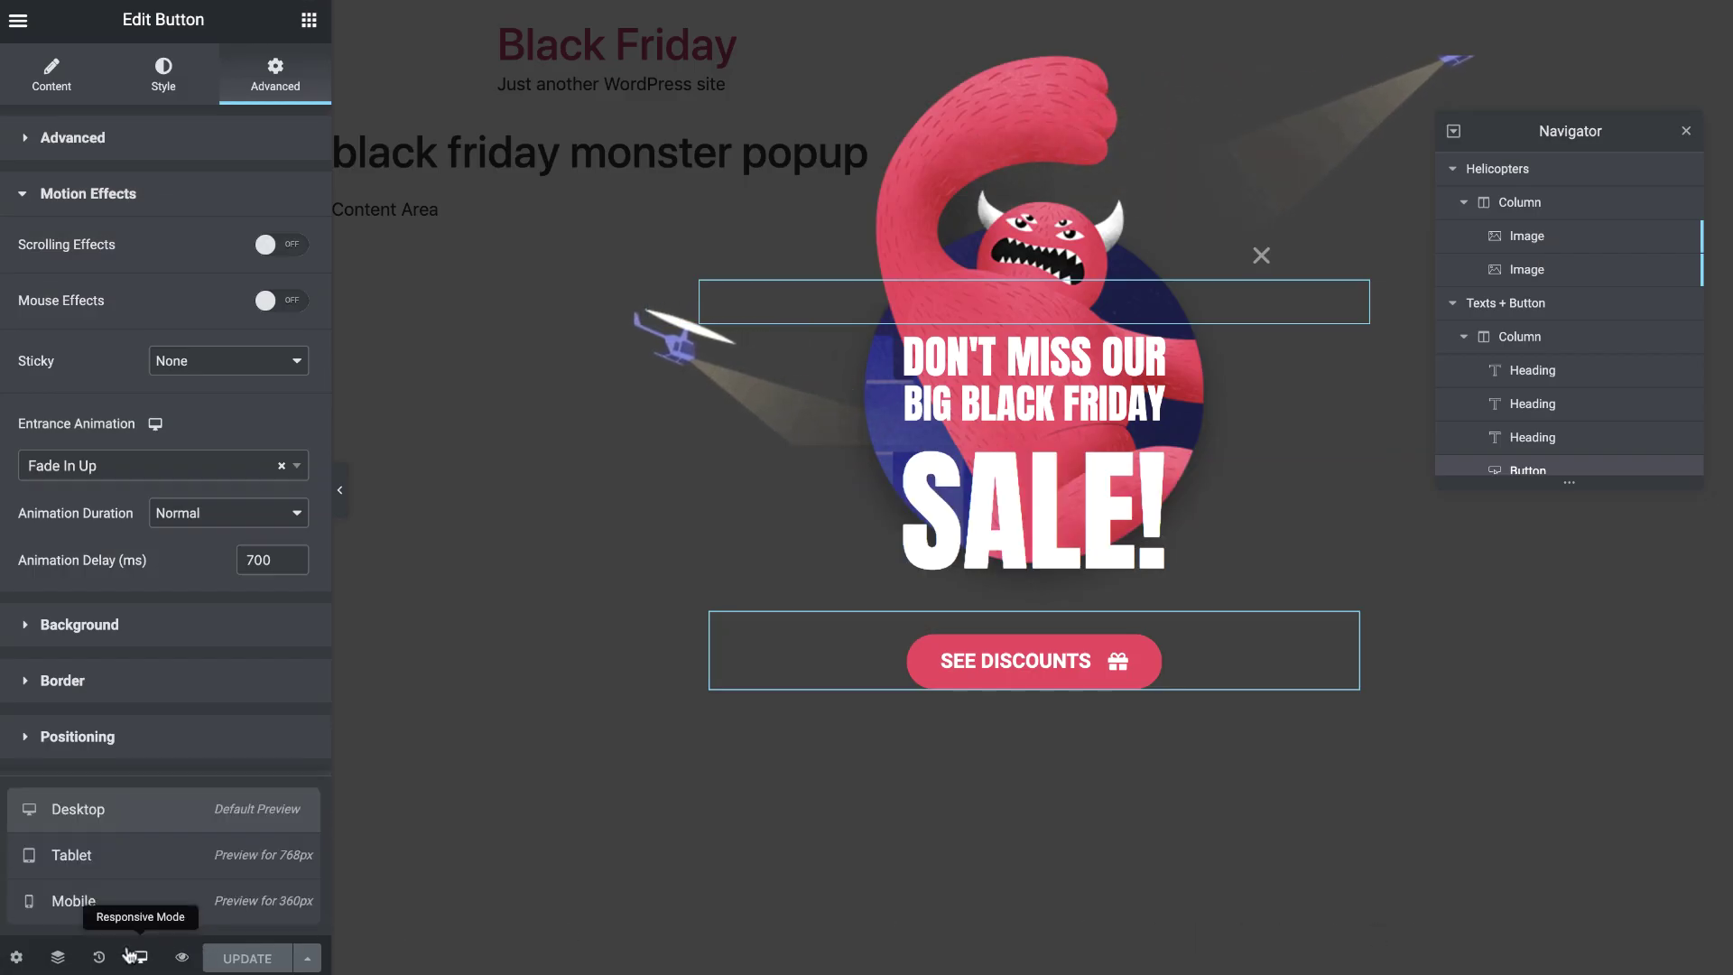
pyautogui.click(167, 858)
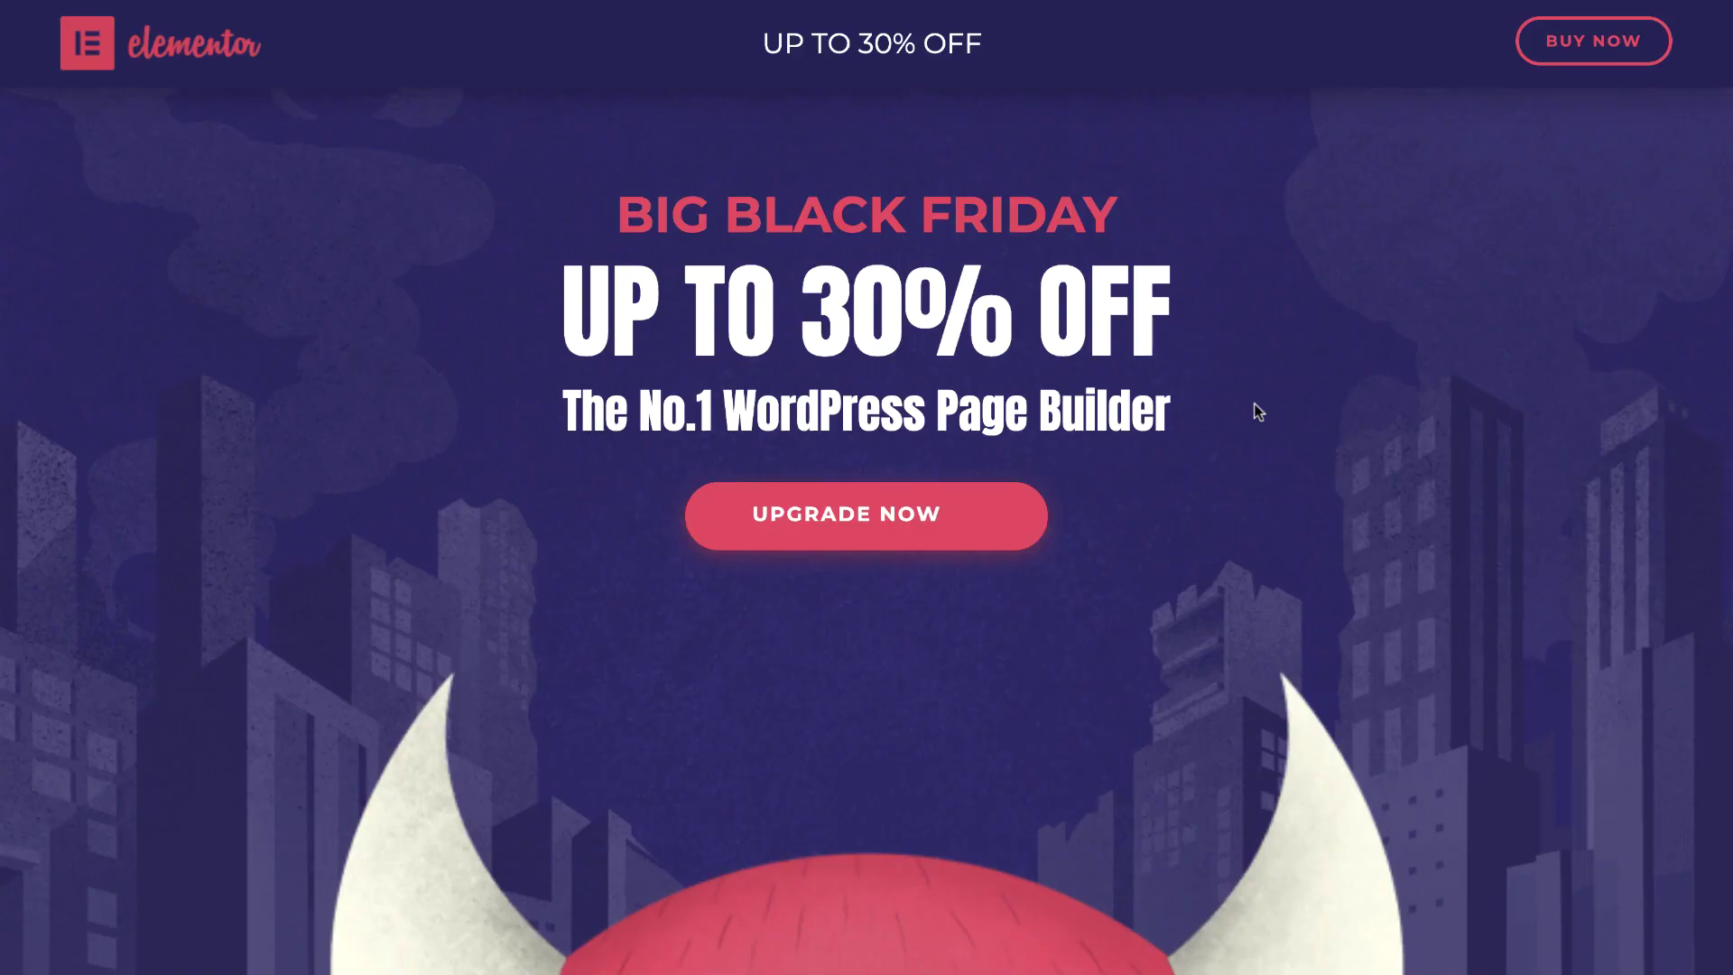
pyautogui.moveTo(1199, 12)
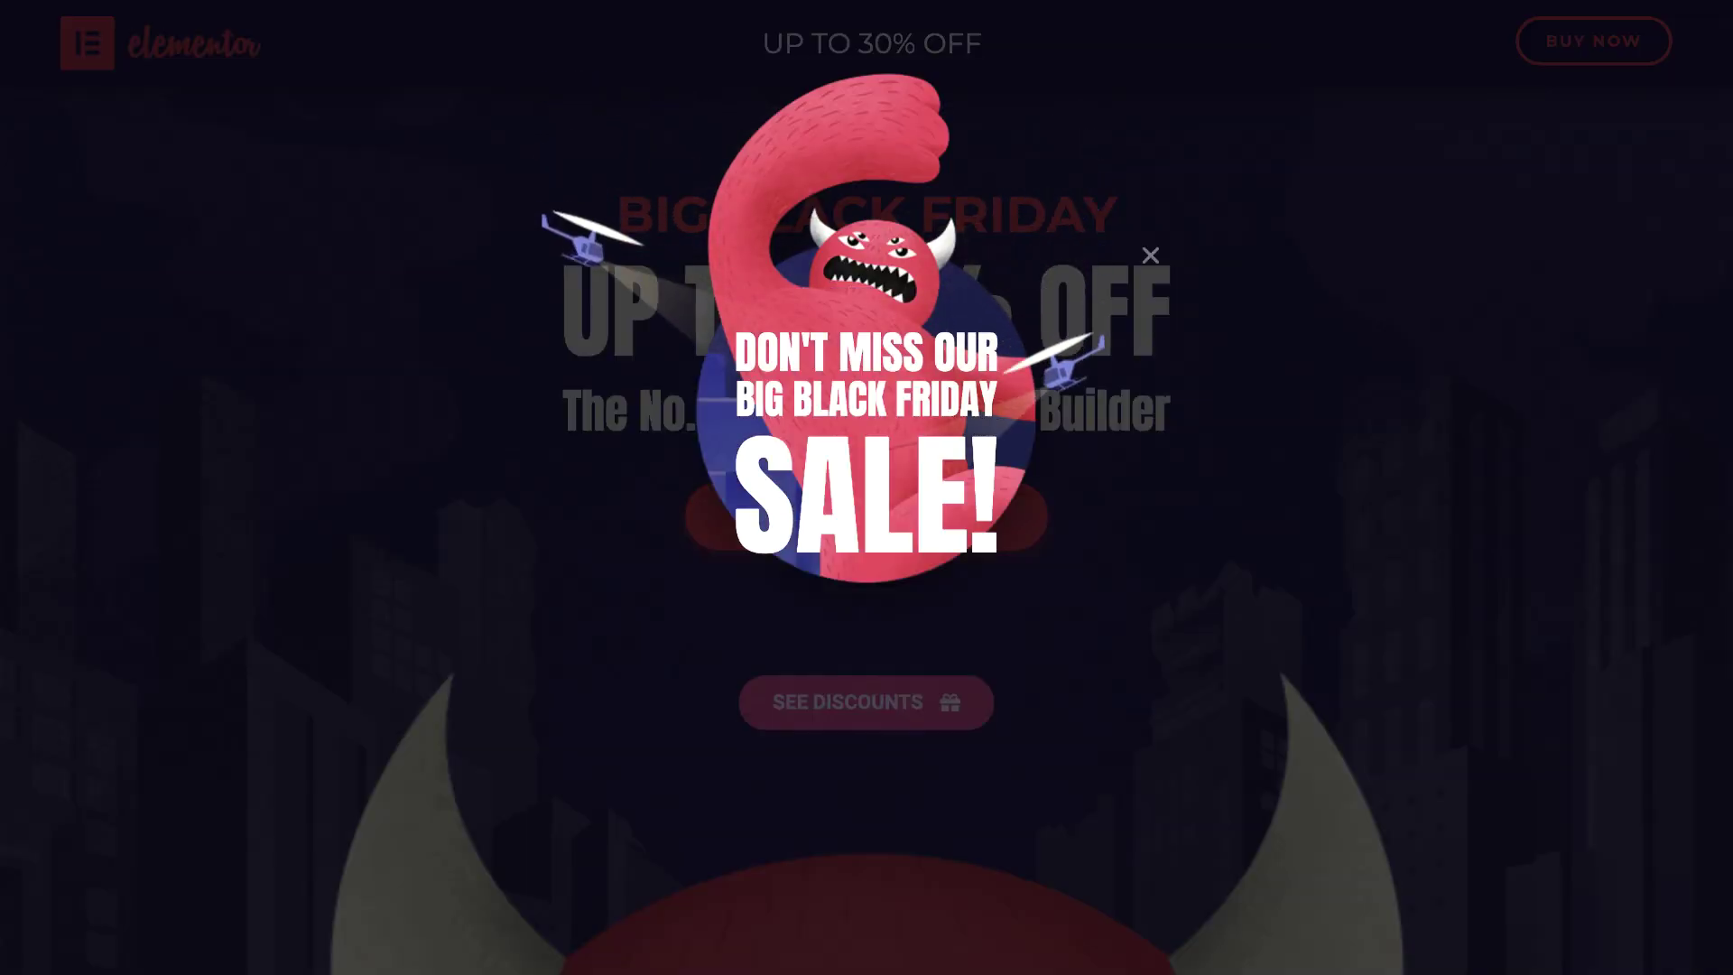